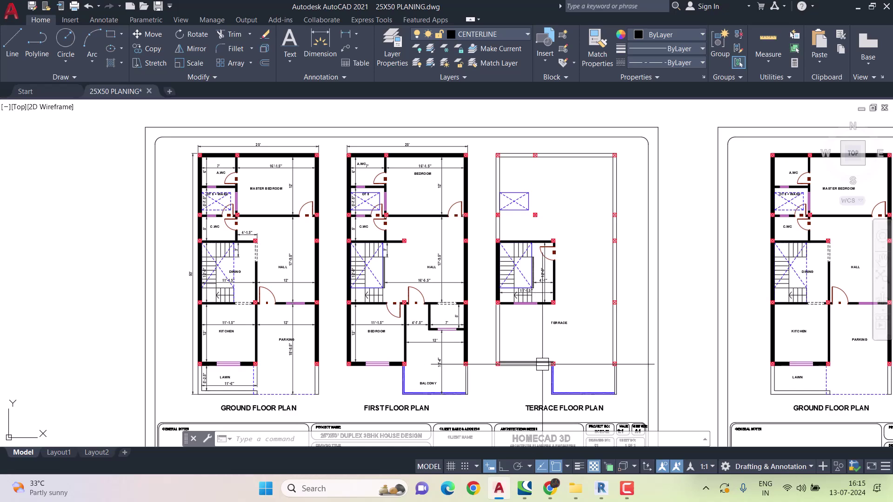
- Look over the floor plan sheets, column centerline plans and beam plans in the 25X50 PLANING drawing
scroll(542, 364, up, 2)
scroll(512, 326, down, 2)
middle_drag(642, 293, 32, 292)
middle_drag(675, 277, 30, 293)
mouse_move(649, 289)
middle_down()
mouse_move(680, 295)
mouse_move(299, 290)
middle_up()
middle_drag(703, 310, 535, 297)
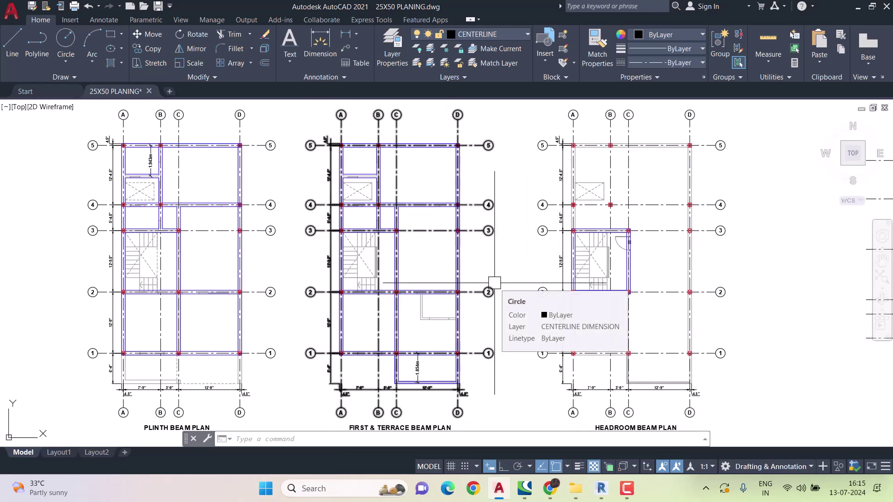
scroll(494, 283, down, 6)
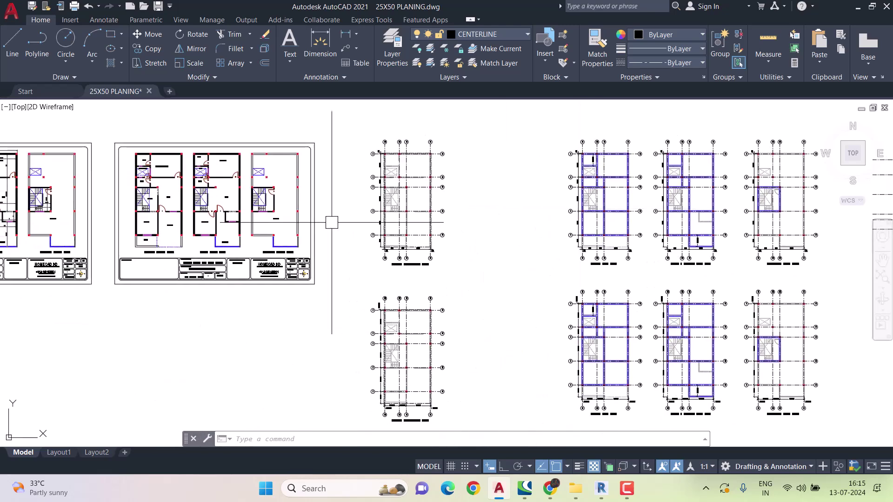
middle_drag(332, 222, 533, 229)
mouse_move(860, 283)
middle_down()
mouse_move(640, 269)
mouse_move(537, 279)
middle_up()
- Examine the master bedroom area of the ground floor plan and the rest of the dimension floor plan sheet
middle_drag(270, 274, 790, 308)
scroll(343, 206, up, 8)
middle_drag(435, 188, 439, 250)
scroll(370, 197, up, 2)
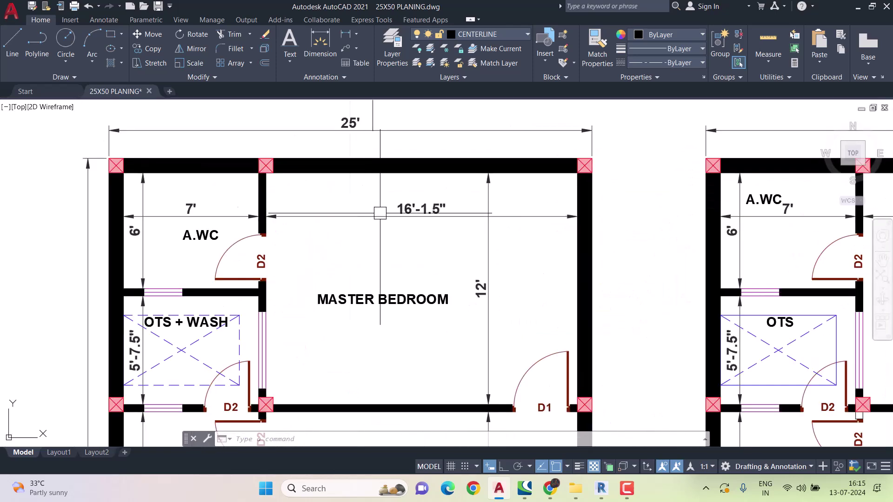
scroll(364, 244, down, 6)
scroll(583, 303, up, 2)
middle_drag(430, 211, 381, 198)
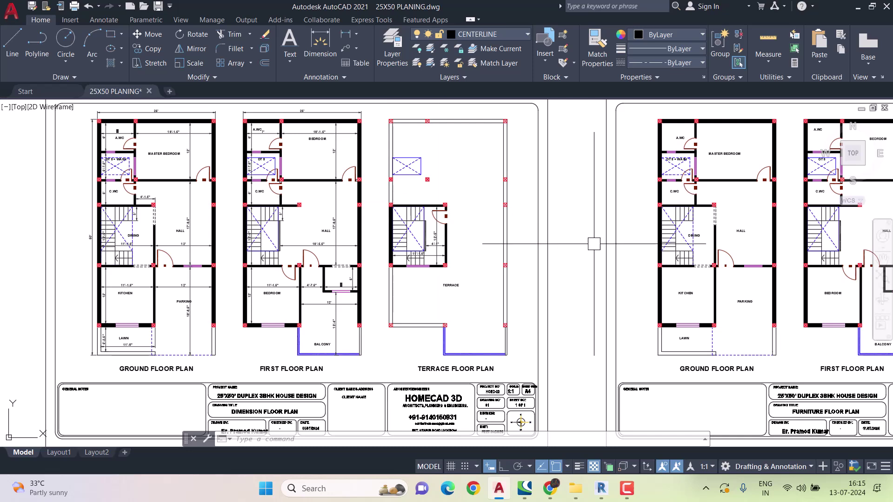
- Review the furniture floor plan sheet and compare it with the ground, first and terrace plans on the dimension sheet
middle_drag(704, 272, 419, 268)
scroll(416, 269, down, 3)
middle_drag(613, 280, 403, 291)
middle_drag(527, 215, 527, 276)
mouse_move(444, 273)
middle_down()
mouse_move(549, 249)
mouse_move(744, 254)
middle_up()
middle_drag(293, 256, 566, 244)
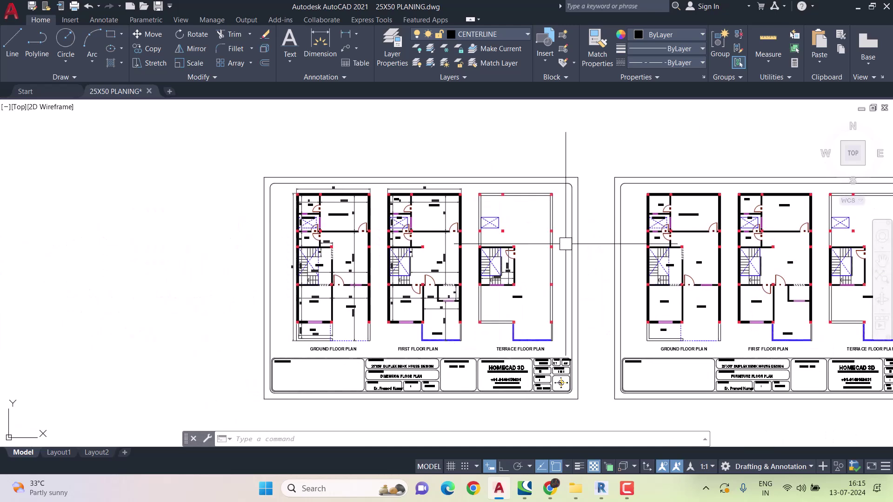
scroll(350, 298, up, 2)
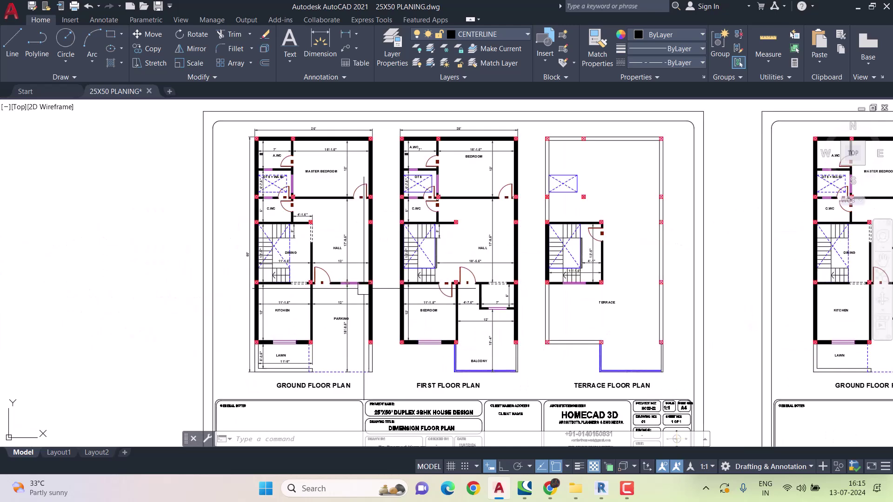
middle_drag(549, 284, 511, 292)
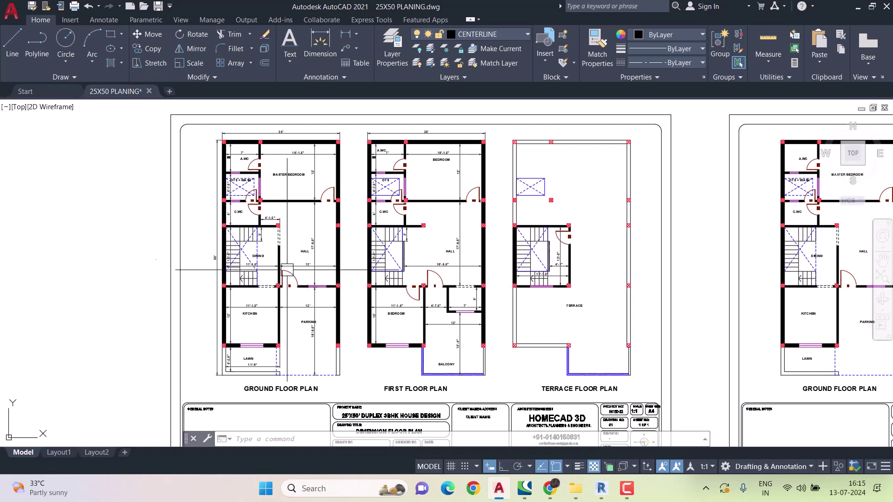
right_click(381, 227)
key(Escape)
mouse_move(599, 488)
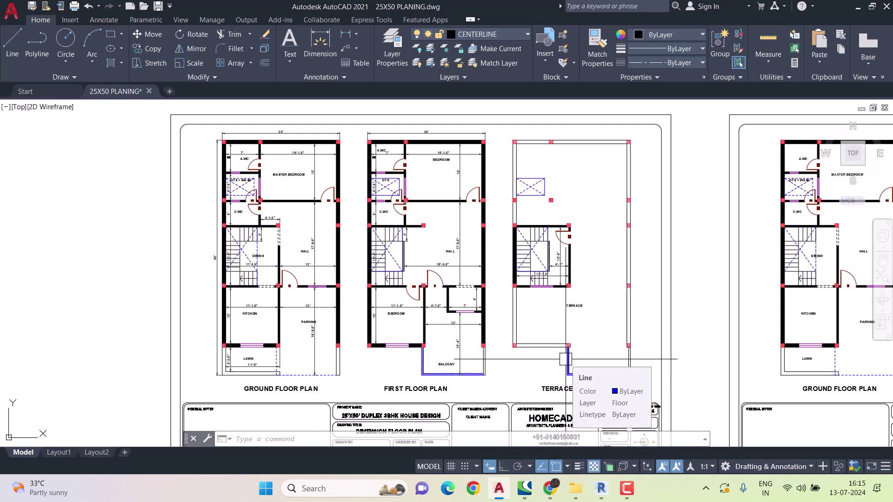
- Inspect the column centerline plan, the plinth, terrace and headroom beam plans, and the level lines beside them
scroll(249, 275, down, 2)
middle_drag(623, 277, 307, 279)
middle_drag(513, 296, 332, 301)
mouse_move(601, 485)
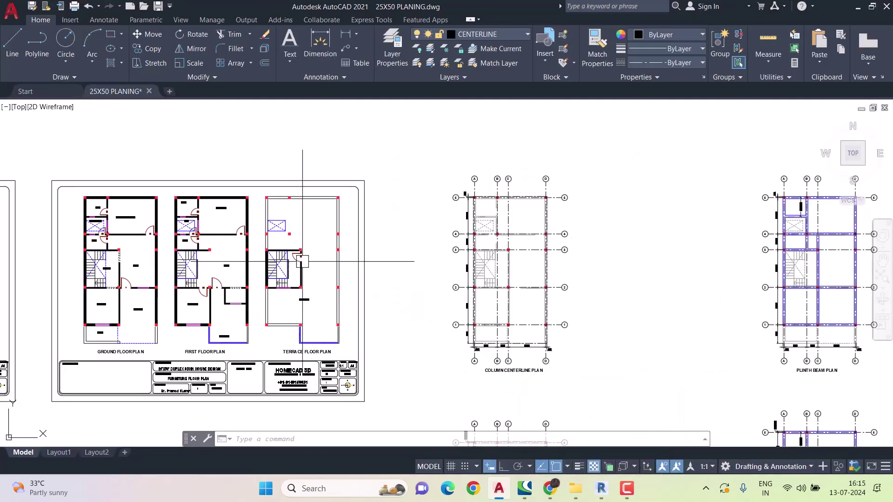
scroll(184, 261, down, 2)
middle_drag(172, 260, 320, 259)
middle_drag(707, 286, 520, 283)
mouse_move(774, 280)
middle_down()
mouse_move(564, 278)
mouse_move(463, 194)
mouse_move(441, 208)
middle_up()
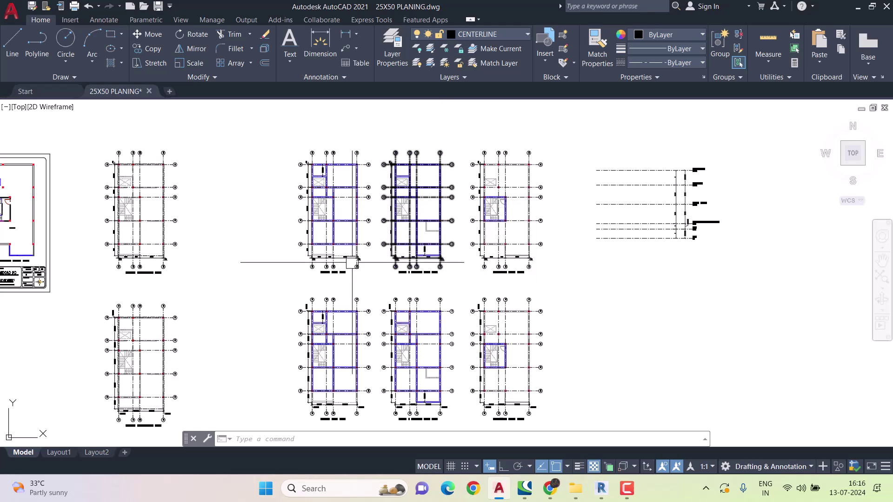
- Recheck the two floor plan sheets and view all plans of the drawing together
middle_drag(236, 311, 461, 302)
middle_drag(76, 257, 435, 257)
scroll(322, 189, up, 2)
middle_drag(322, 189, 325, 222)
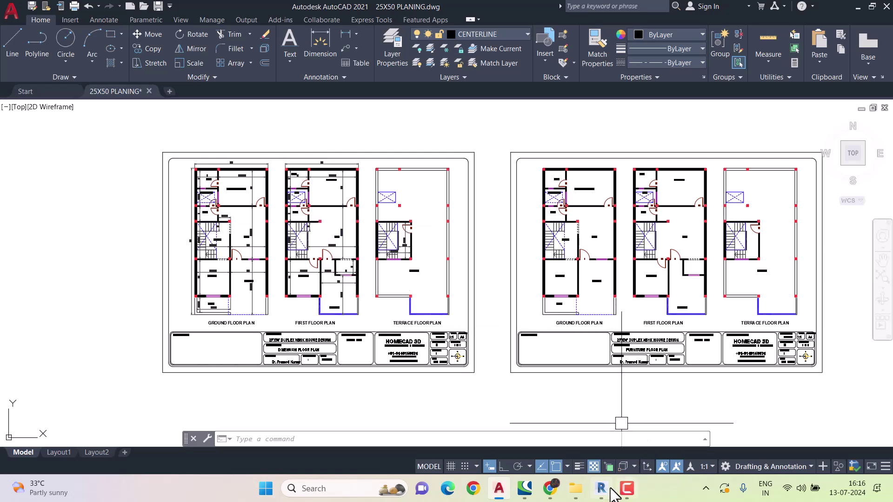
mouse_move(610, 488)
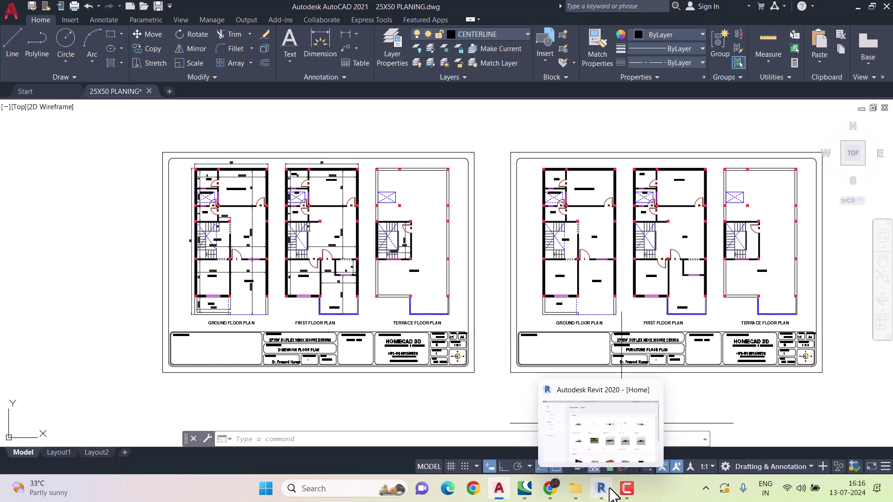
scroll(310, 291, down, 4)
mouse_move(553, 256)
middle_down()
mouse_move(259, 255)
mouse_move(409, 245)
mouse_move(398, 249)
middle_up()
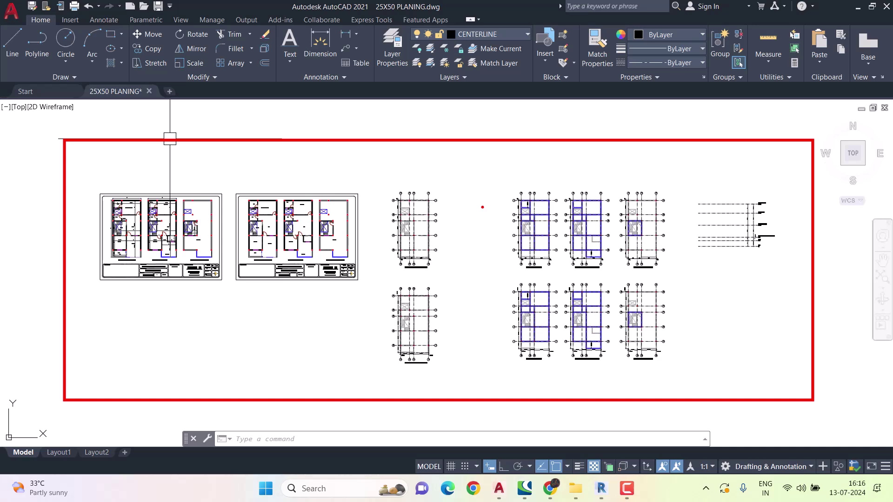
- Switch to Revit and create a new project from the US Imperial template Structural Analysis-Default.rte
click(607, 487)
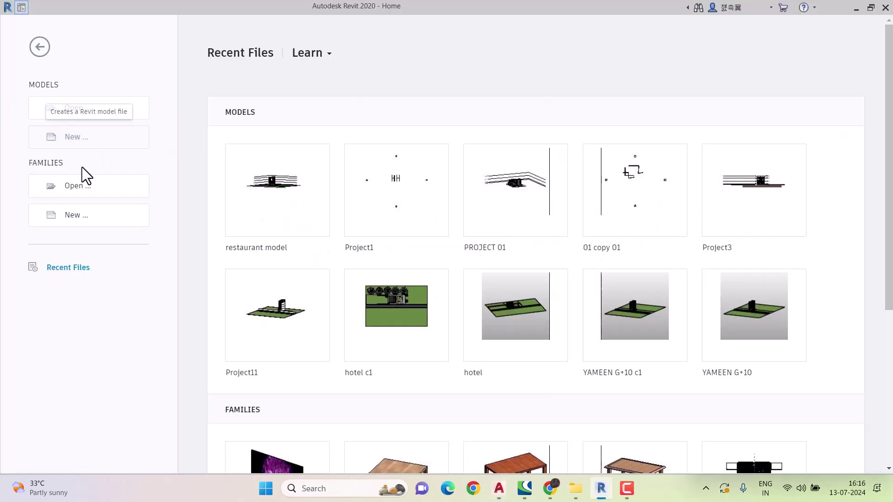
click(95, 143)
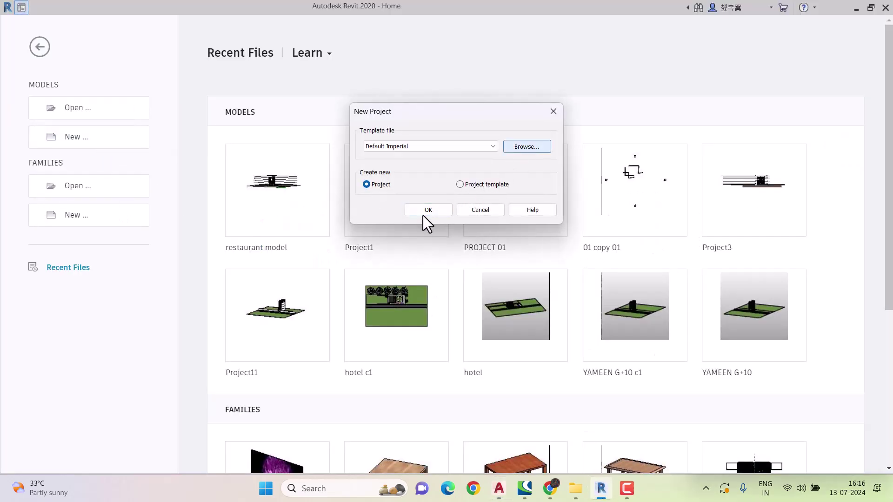
drag(211, 95, 235, 95)
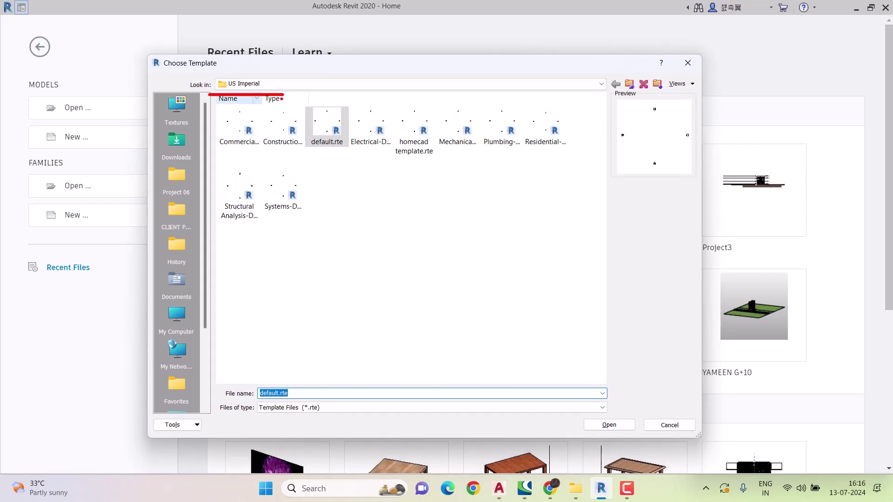
click(253, 192)
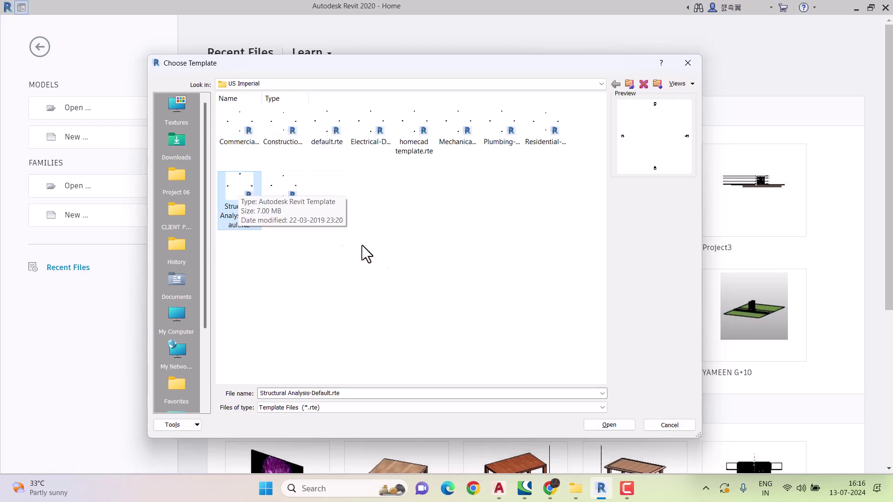
click(600, 424)
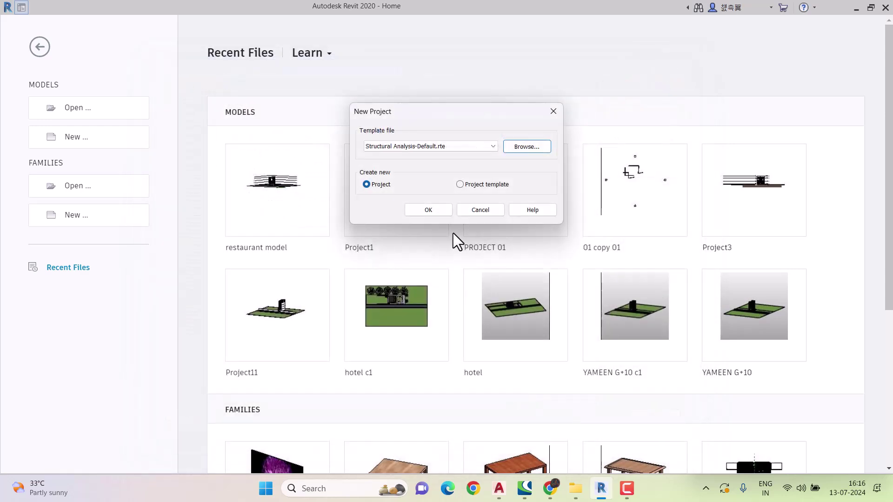
click(527, 146)
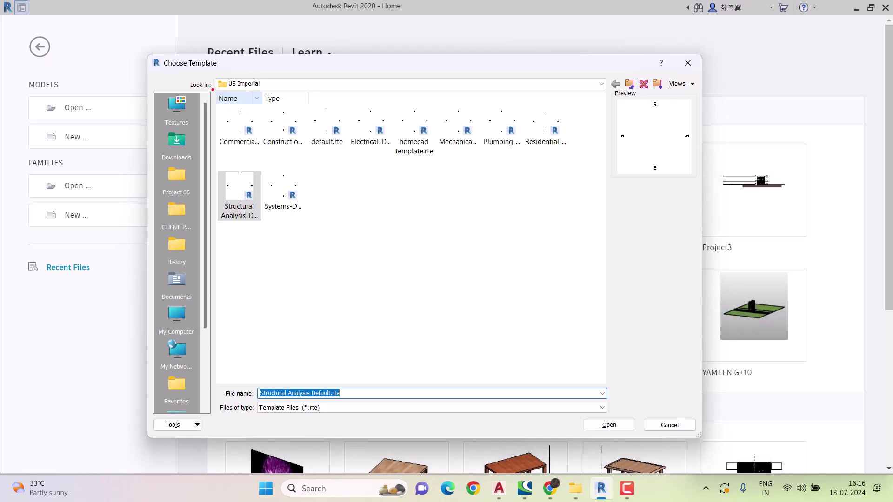
click(629, 84)
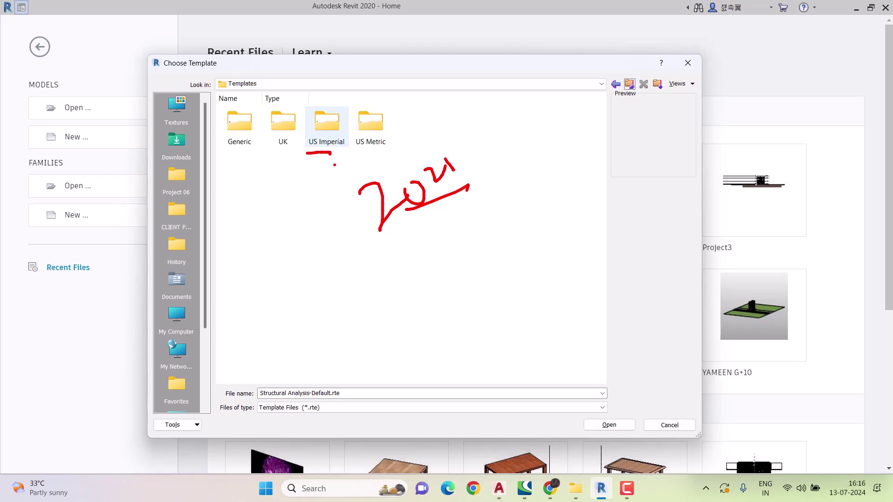
double_click(331, 133)
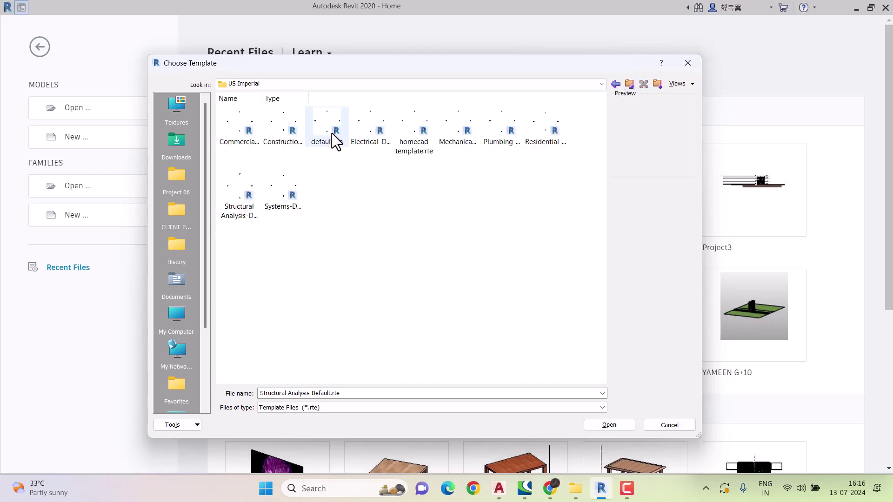
click(607, 424)
click(435, 212)
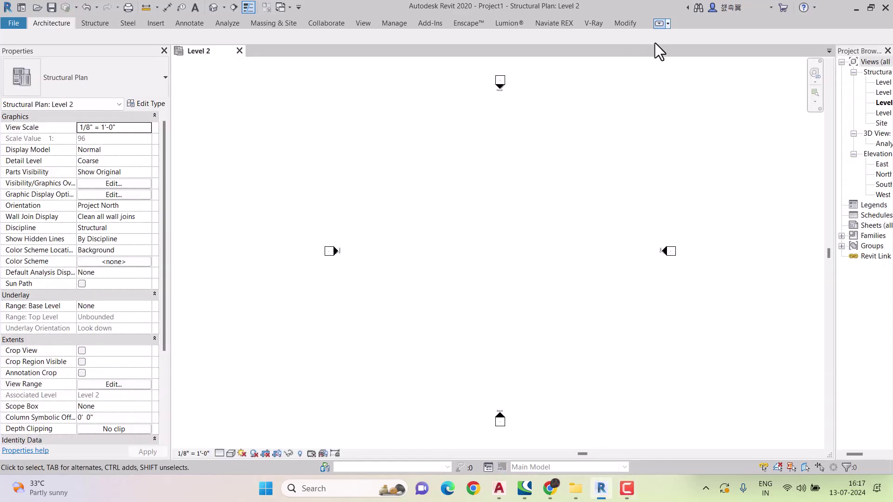
- Restore the full ribbon display and pin all four elevation markers in the Level 2 structural plan
click(660, 23)
middle_drag(534, 212, 528, 208)
scroll(509, 193, down, 1)
scroll(499, 193, up, 1)
scroll(475, 155, up, 3)
scroll(438, 200, down, 6)
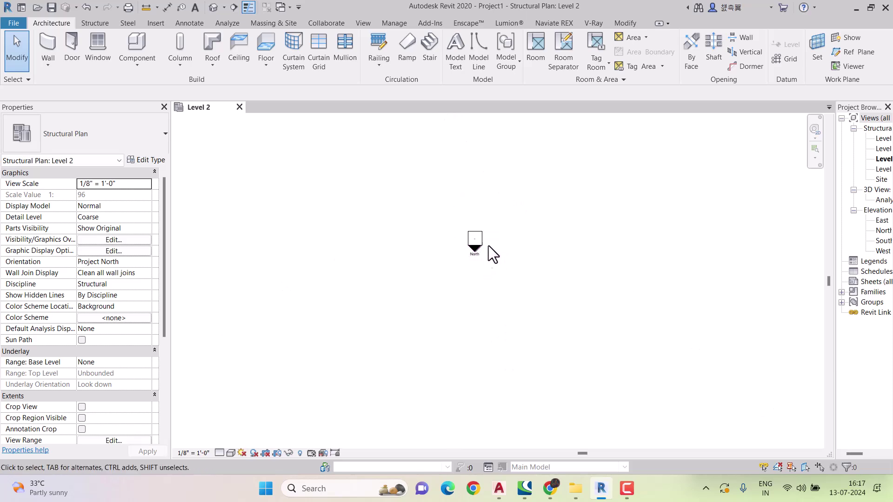
scroll(549, 196, up, 5)
scroll(549, 205, down, 5)
scroll(440, 314, up, 3)
scroll(446, 297, down, 3)
drag(326, 159, 592, 398)
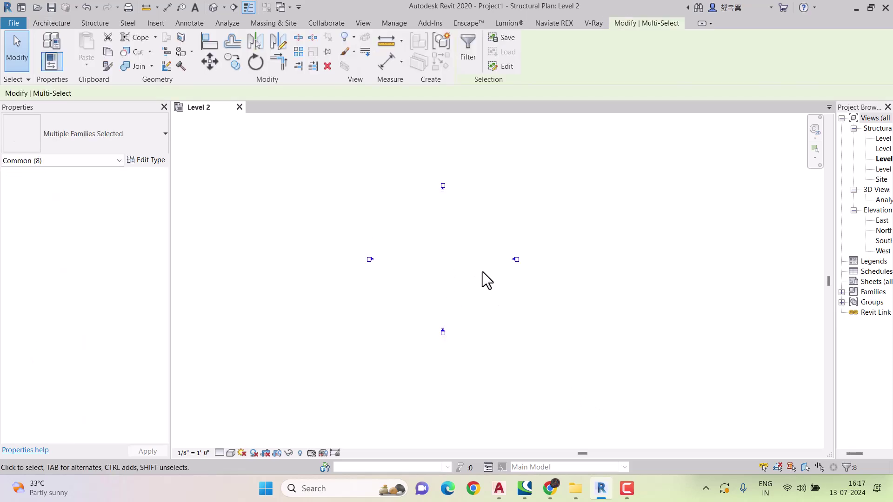
click(328, 52)
click(402, 163)
- Try to delete the pinned north elevation marker and check the pins on all four elevation markers
drag(402, 163, 487, 241)
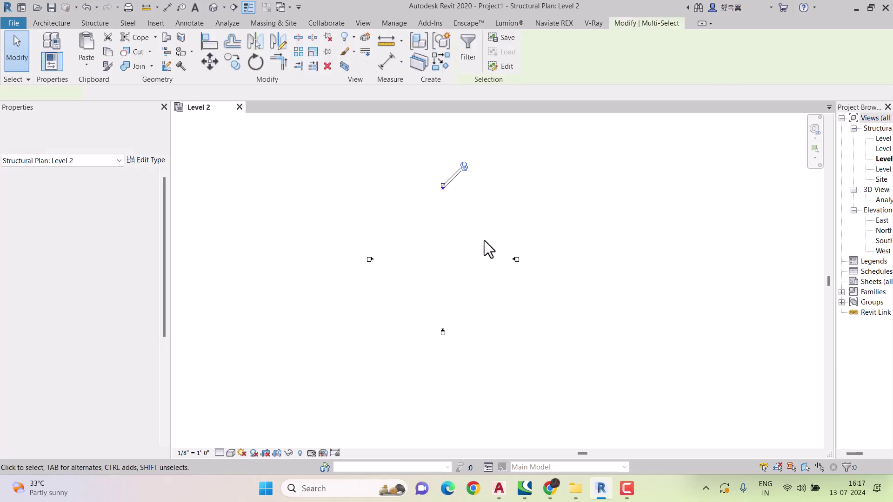
key(Delete)
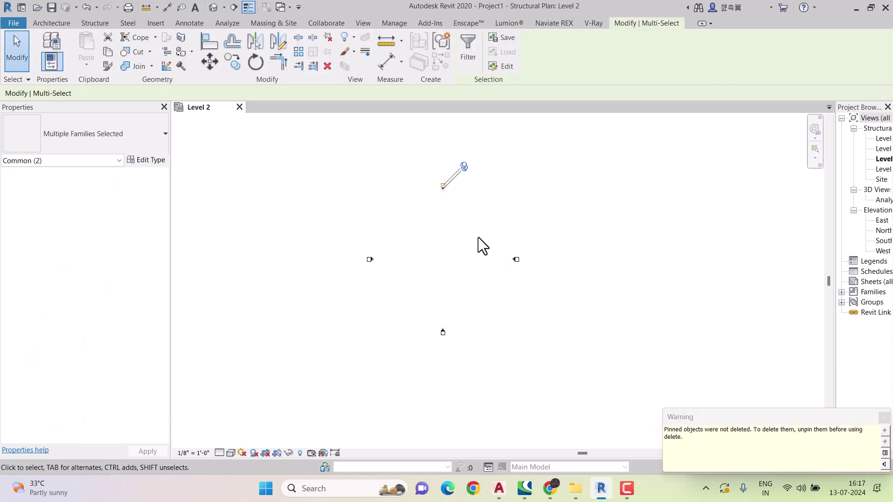
click(481, 239)
scroll(423, 245, up, 3)
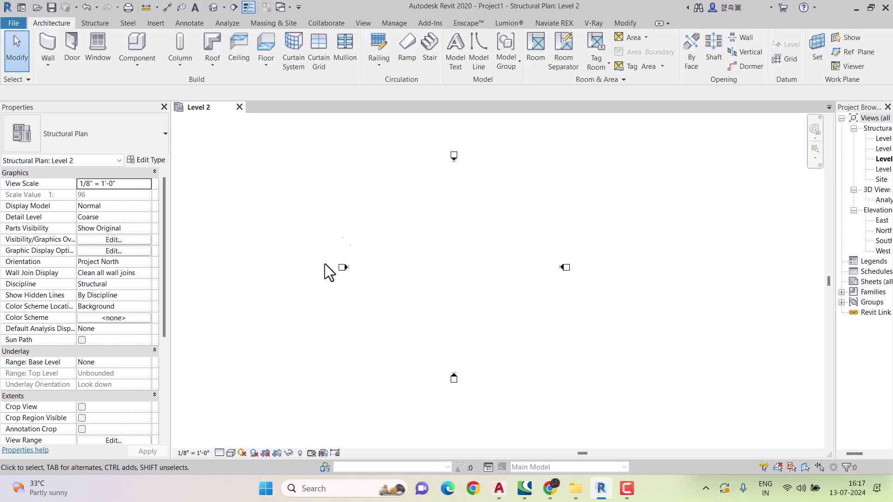
drag(299, 127, 655, 441)
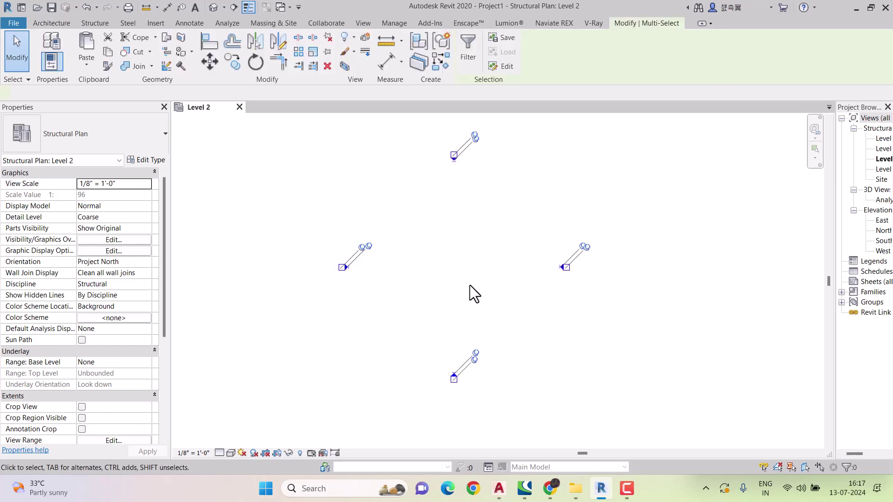
click(436, 238)
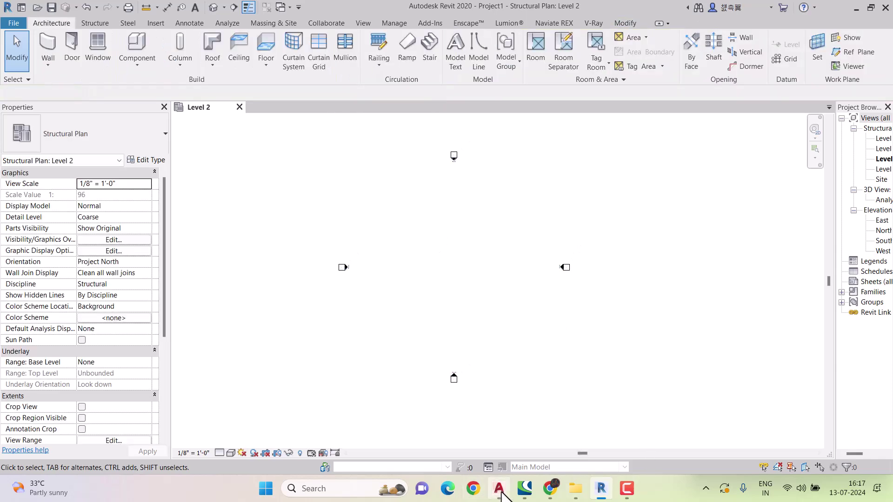
- Import 25X50 PLANING.dwg from the HCED-P-01-25X50 folder at Level 2 with Auto - Center to Center positioning
click(154, 24)
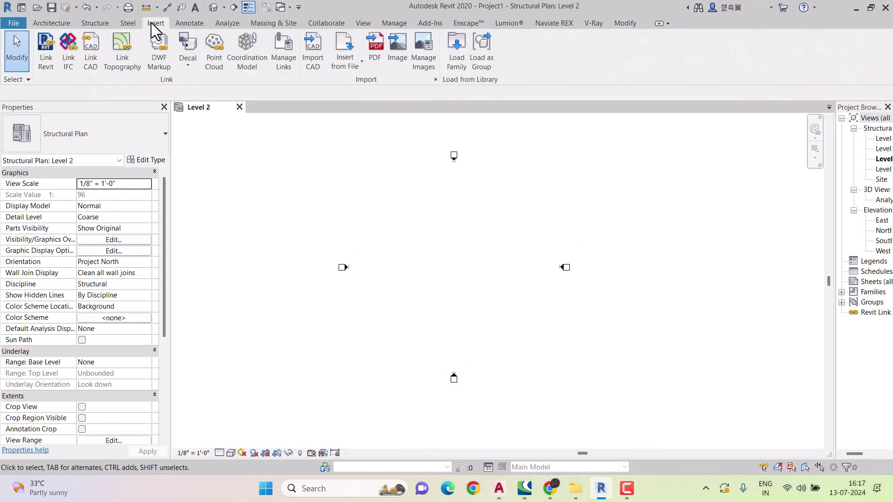
click(313, 55)
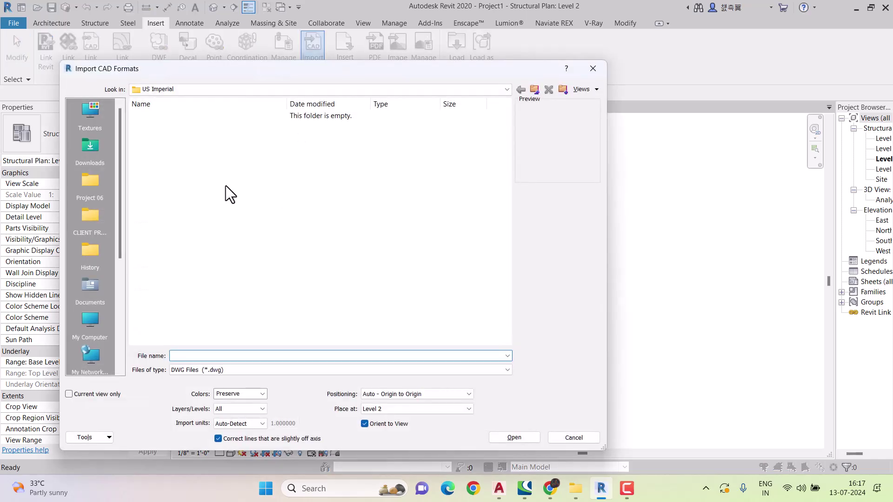
scroll(95, 279, down, 5)
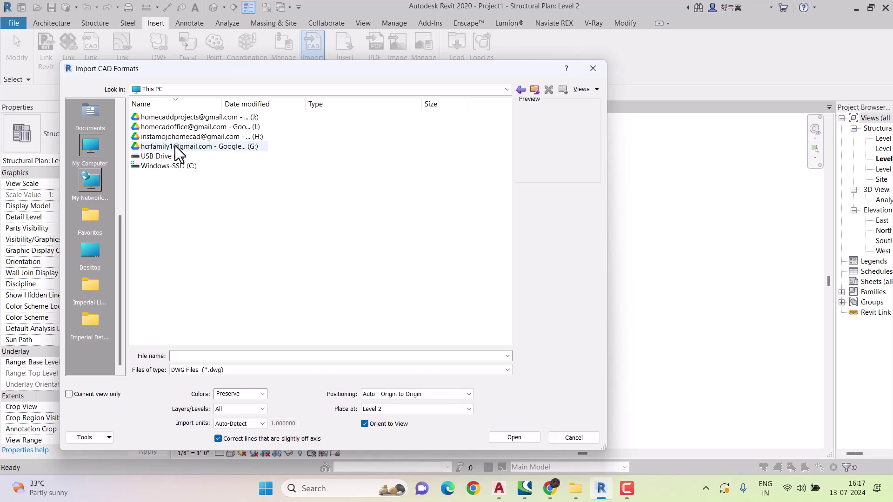
double_click(180, 118)
double_click(171, 119)
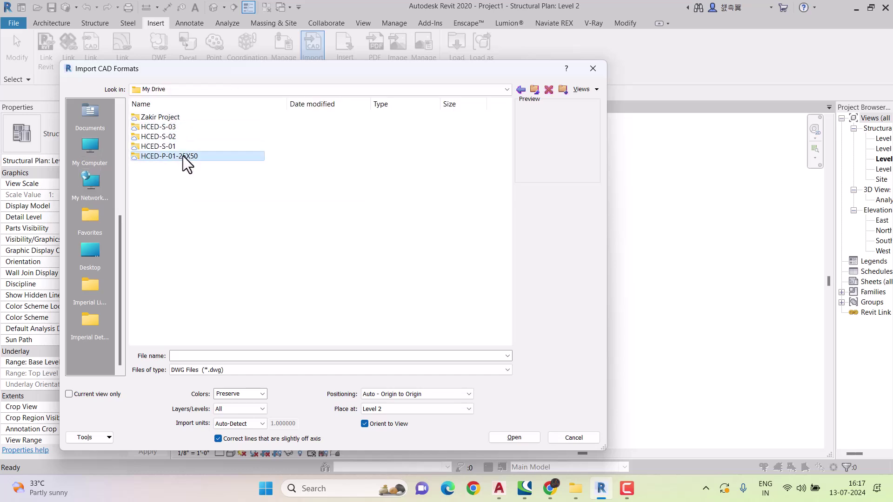
double_click(182, 156)
click(173, 119)
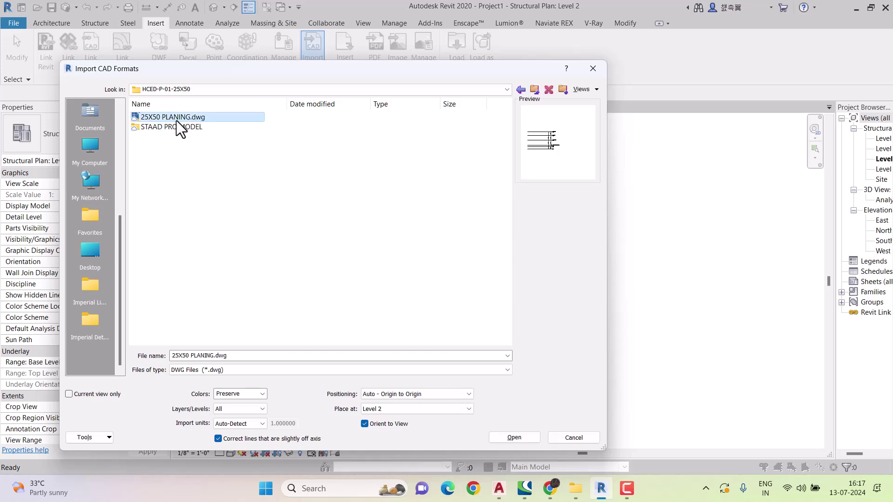
click(403, 395)
click(412, 404)
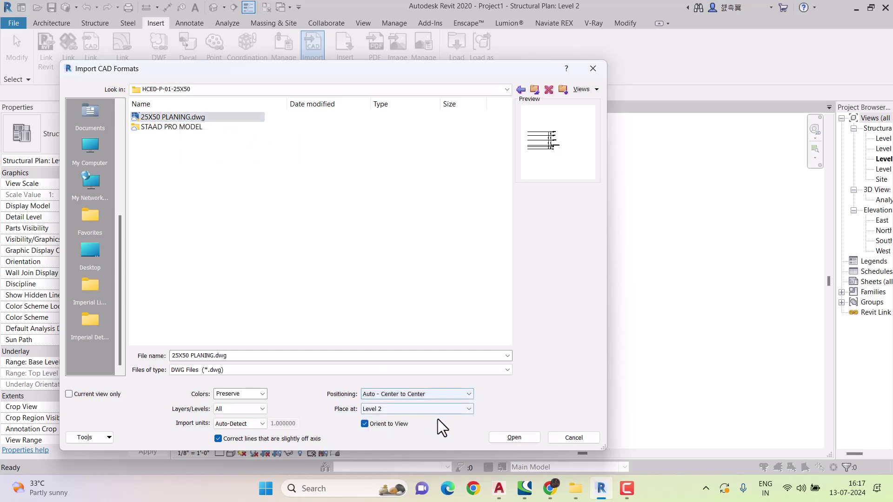
click(513, 437)
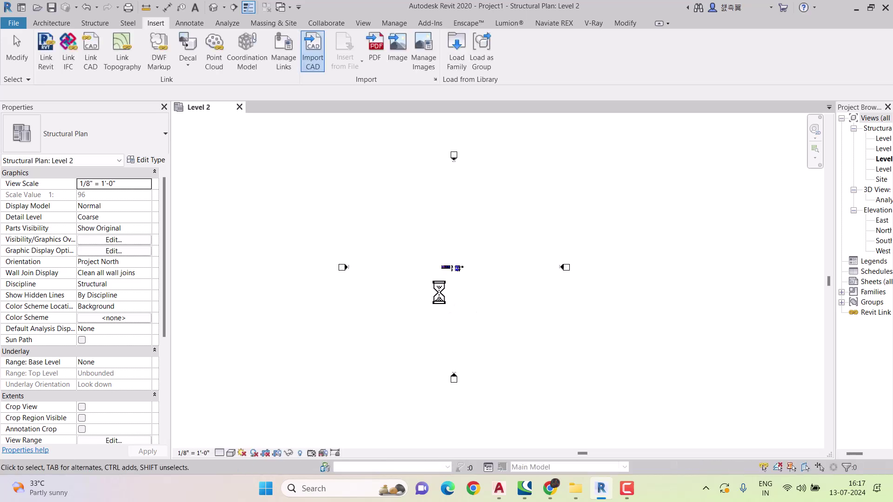
- Look over the imported plans and delete the 25X50 PLANING.dwg import from the Level 2 structural plan
scroll(454, 292, up, 5)
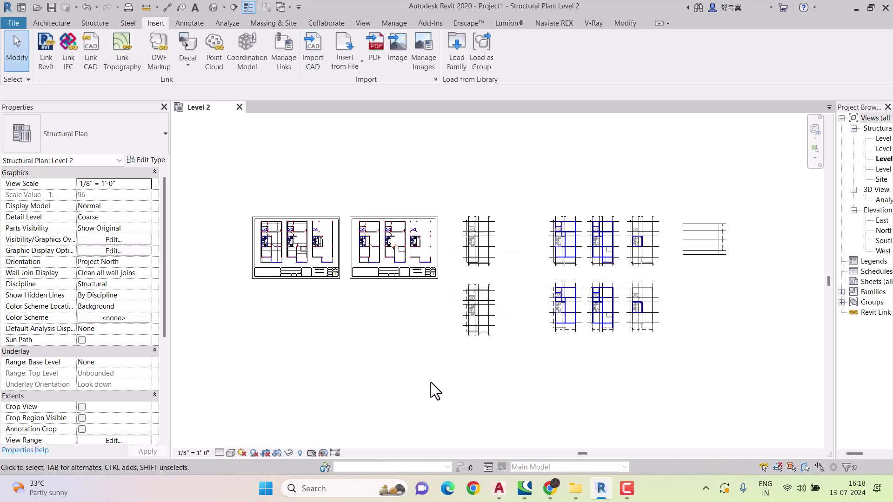
scroll(355, 260, up, 6)
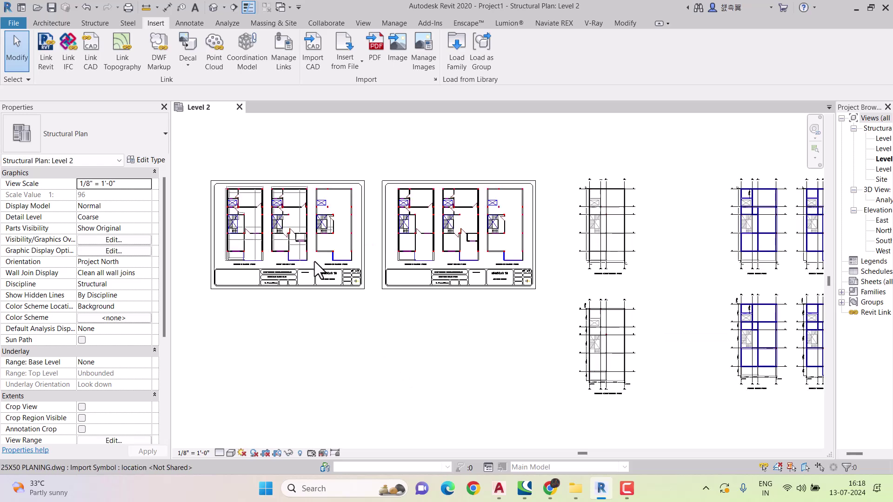
scroll(353, 274, down, 6)
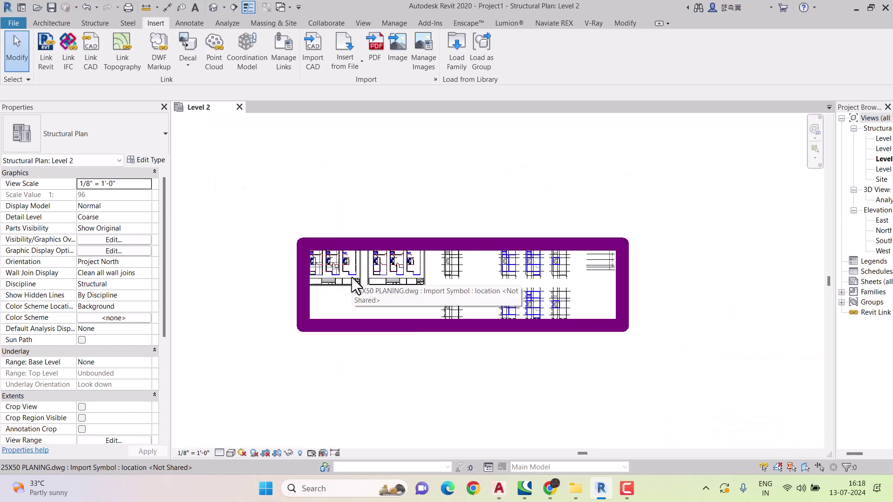
click(540, 277)
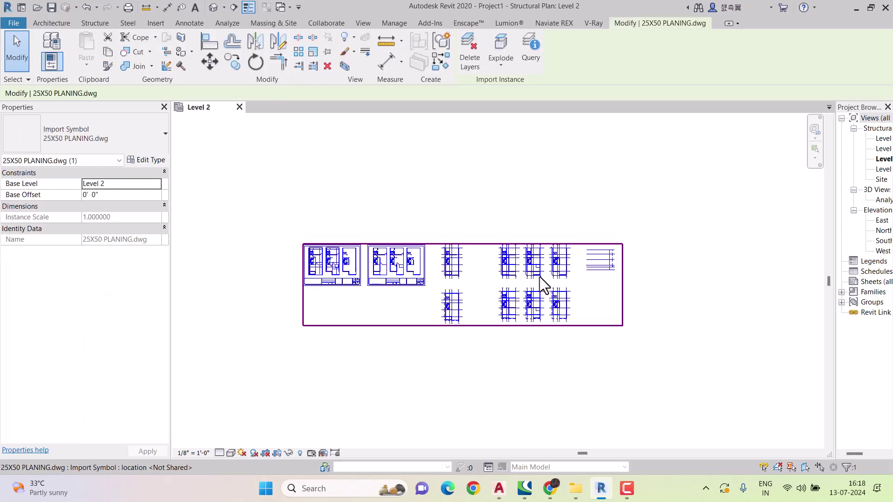
key(Delete)
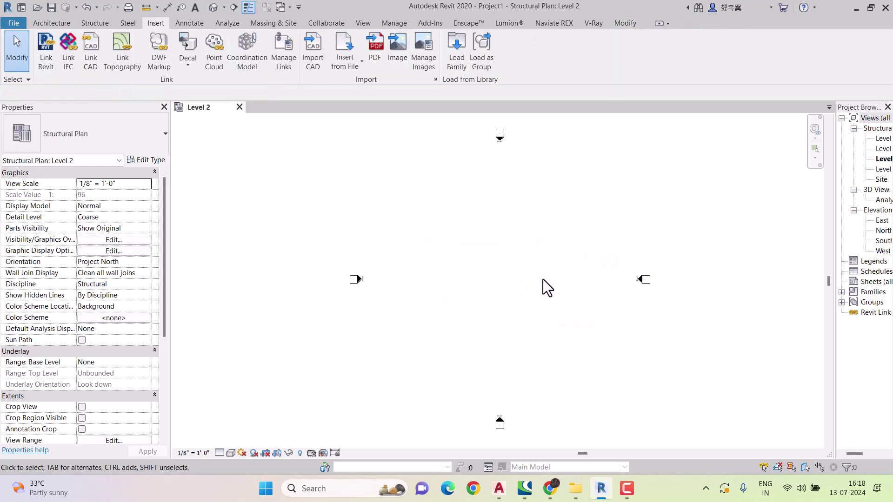
- Switch to AutoCAD and examine the plinth, first and terrace, and headroom beam plans in 25X50 PLANING
mouse_move(601, 492)
click(500, 490)
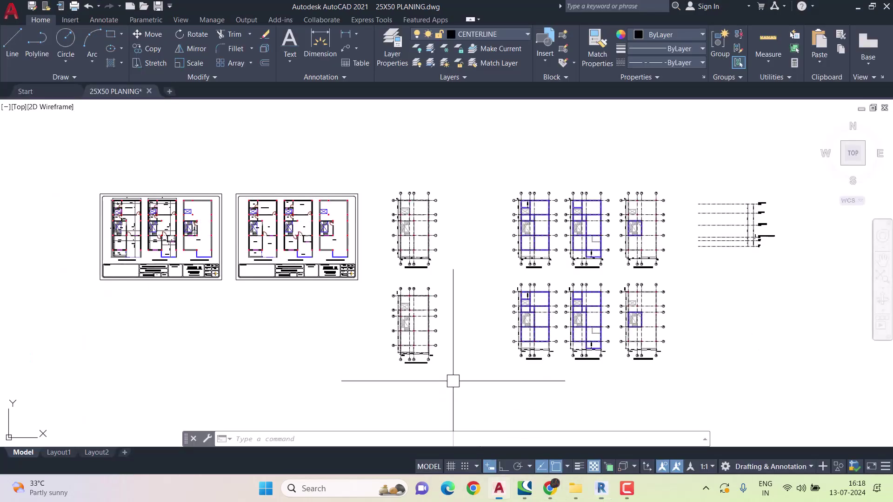
middle_drag(643, 253, 609, 236)
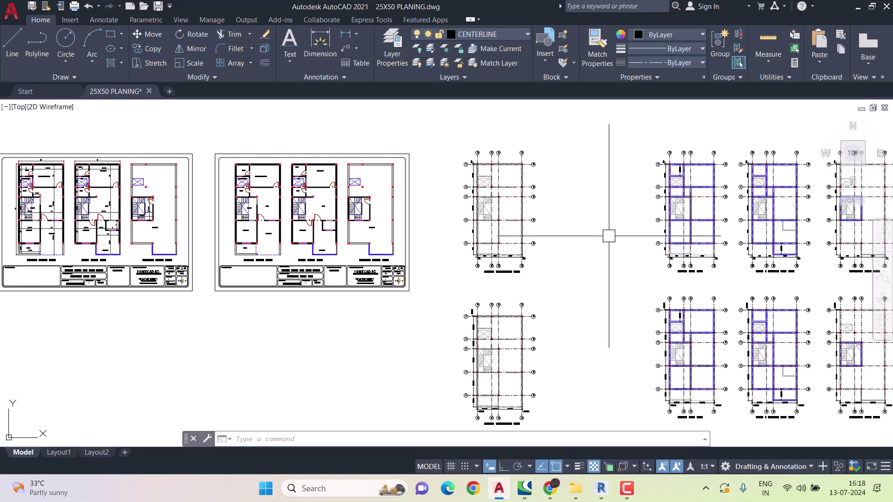
mouse_move(535, 223)
middle_down()
mouse_move(487, 237)
mouse_move(388, 239)
middle_up()
scroll(391, 240, up, 2)
middle_drag(684, 231, 290, 265)
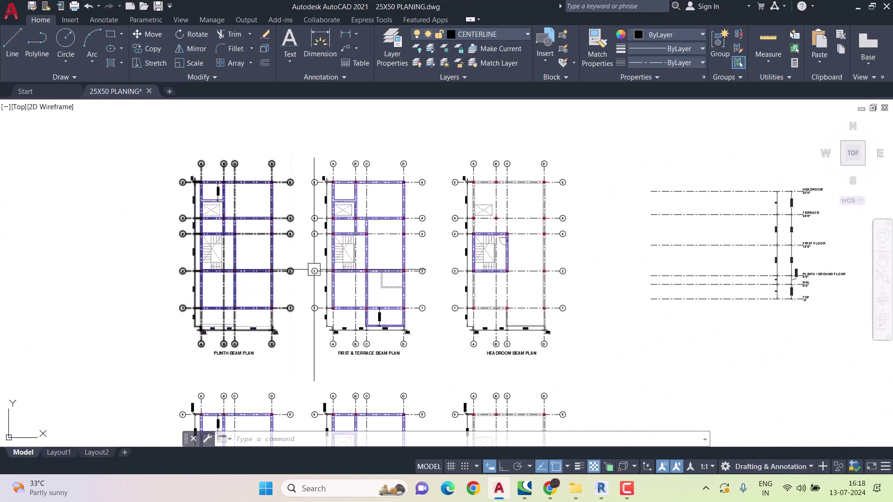
scroll(324, 262, up, 2)
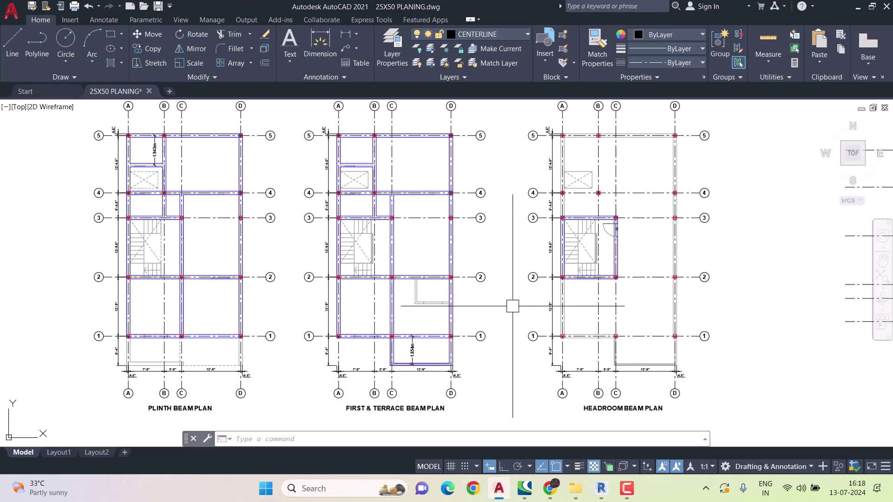
scroll(290, 318, down, 2)
middle_drag(230, 288, 267, 284)
scroll(259, 285, up, 2)
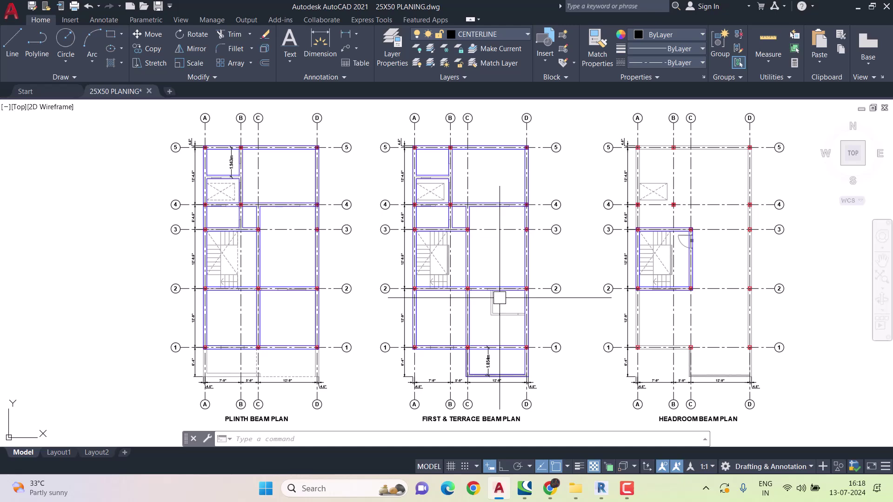
scroll(609, 299, down, 2)
middle_drag(608, 300, 399, 284)
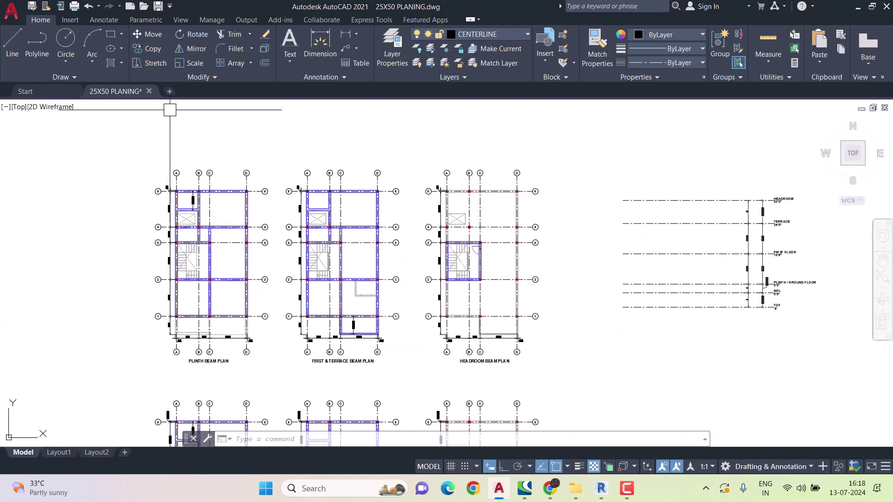
- Create a new drawing with Engineering length units, 0'-0.000" precision and an insertion scale in inches
click(170, 92)
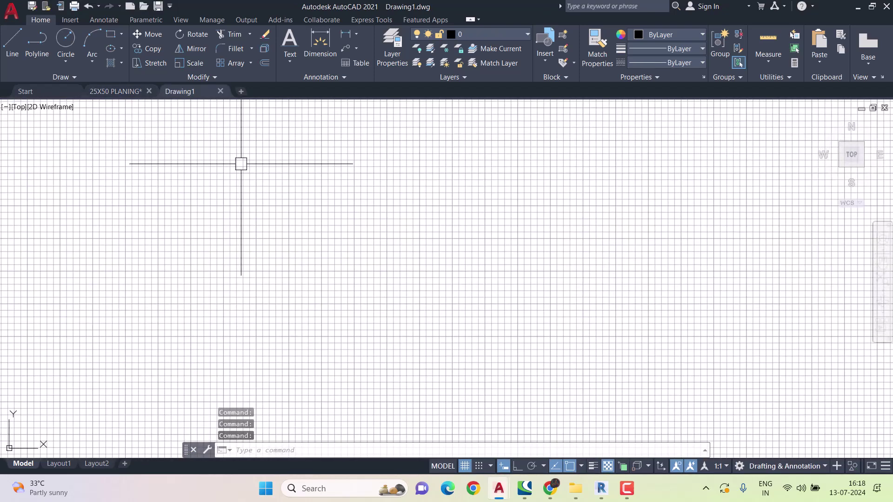
text(un)
key(Return)
click(348, 173)
click(329, 197)
click(327, 196)
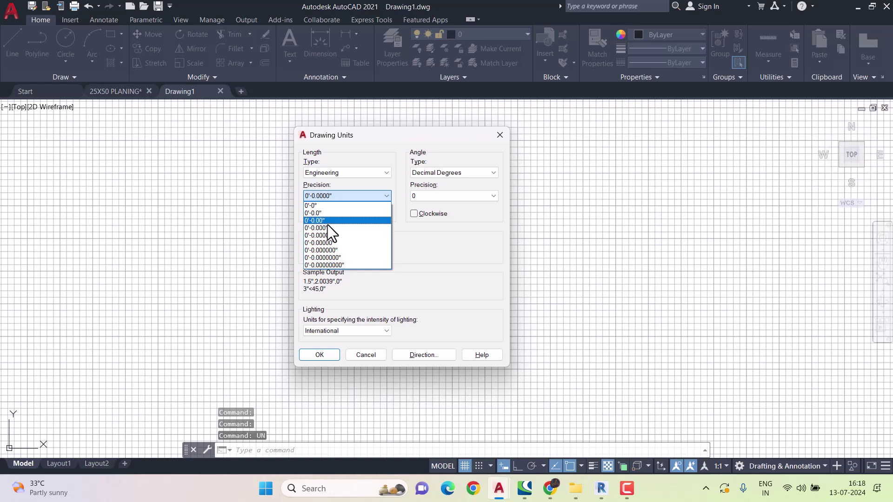
click(328, 228)
click(333, 252)
click(333, 267)
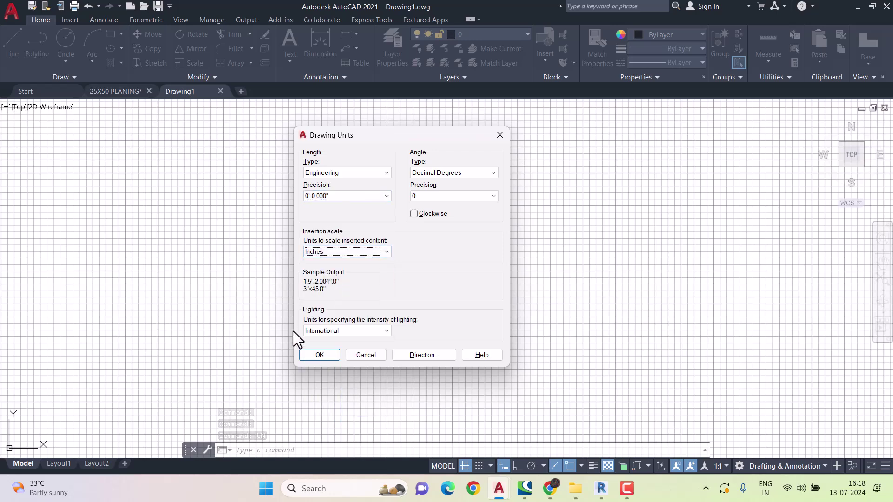
click(320, 355)
- Copy the whole plinth beam plan from 25X50 PLANING into Drawing1 and turn off the grid there
click(116, 92)
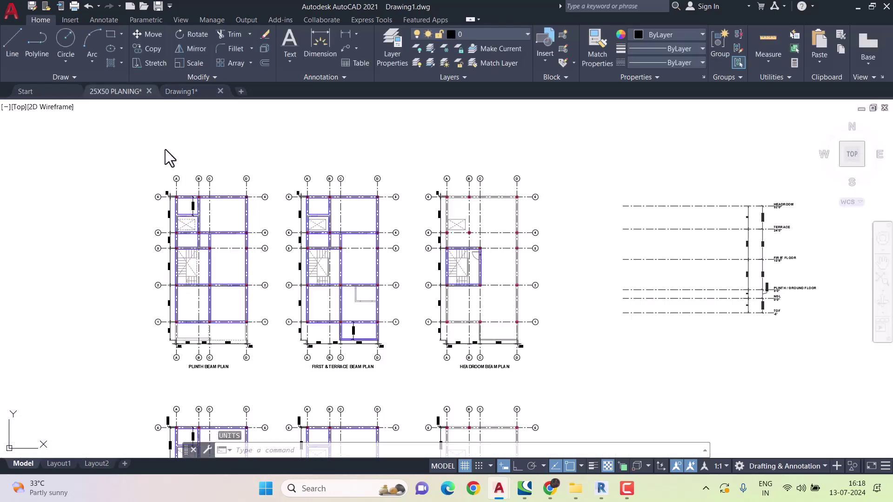
middle_drag(135, 186, 247, 180)
click(235, 137)
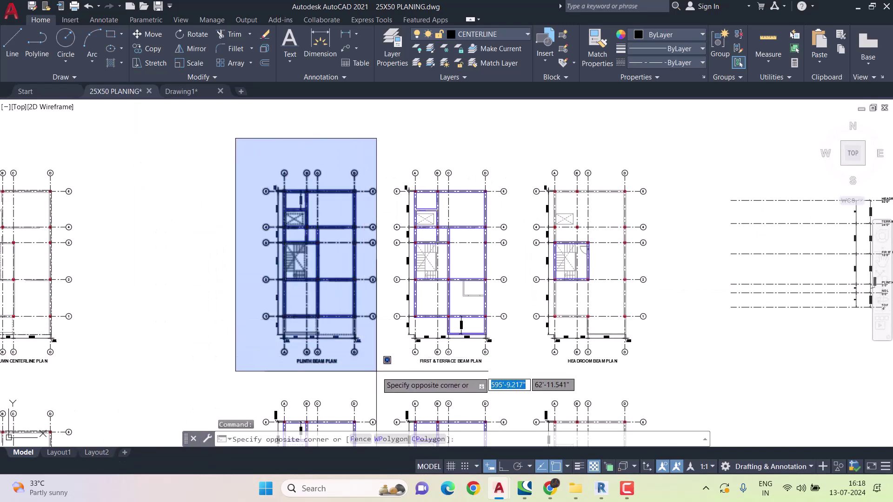
click(381, 378)
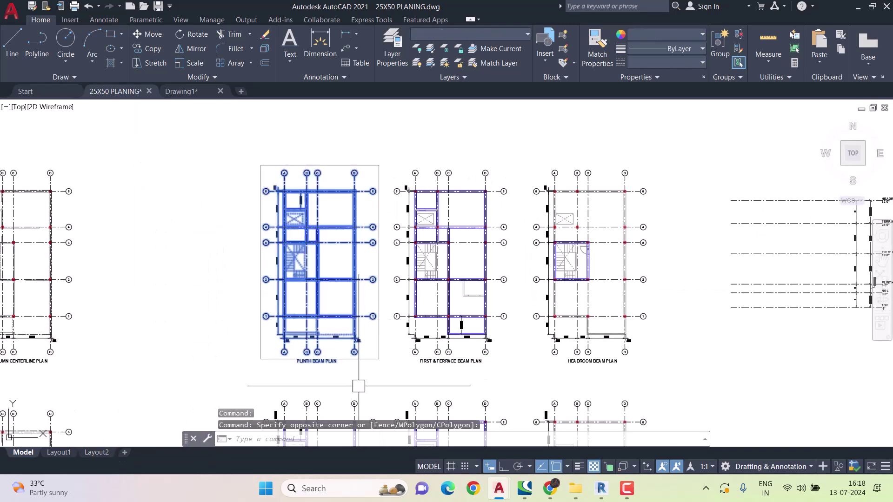
scroll(309, 210, up, 4)
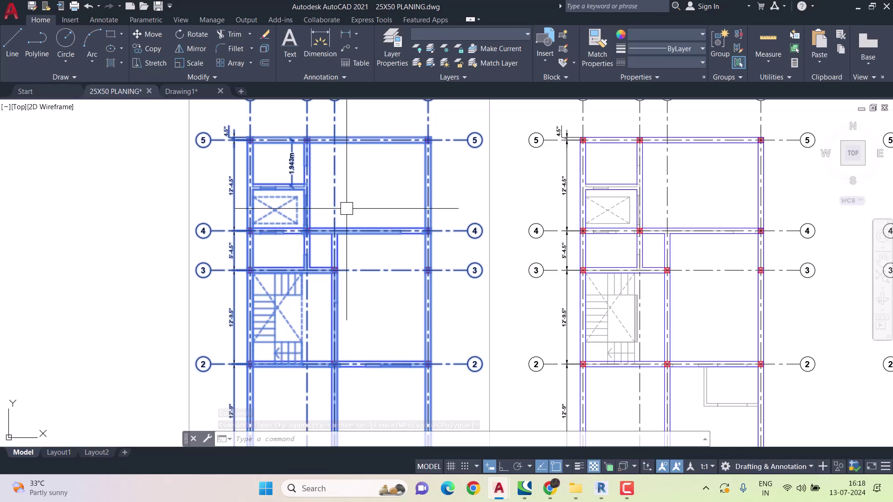
scroll(346, 208, down, 4)
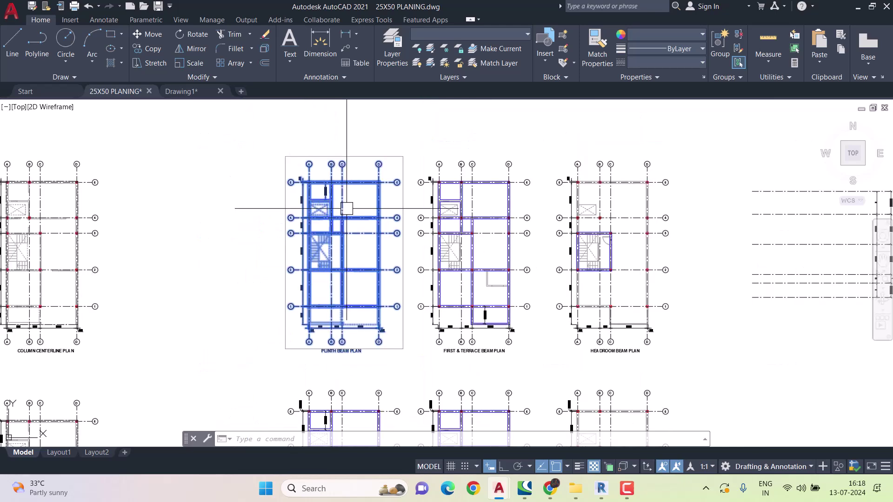
key(ctrl+c)
click(195, 93)
key(ctrl+v)
scroll(303, 279, up, 4)
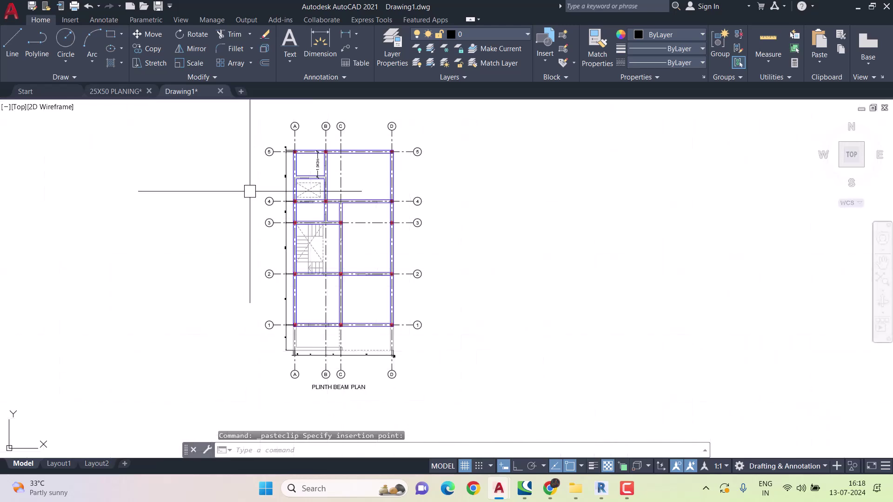
key(F7)
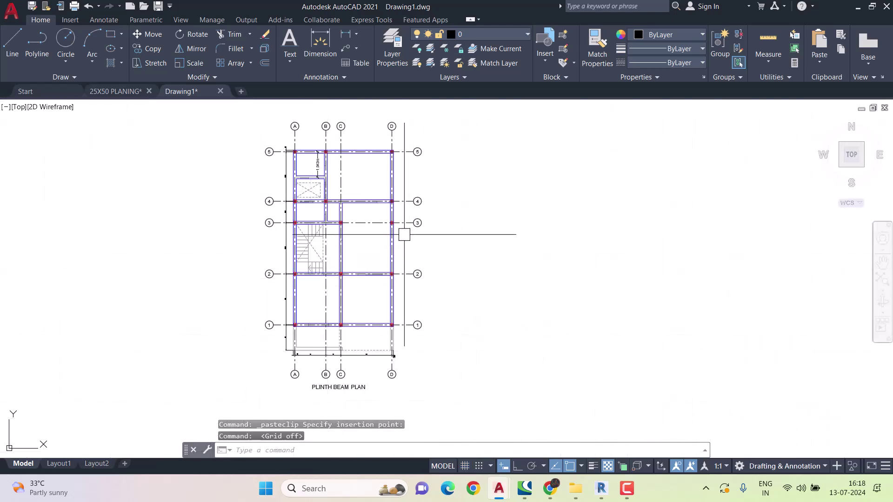
- Save the new drawing as "plinth beam plan" in the HCED-P-01-25X50 folder
click(404, 234)
key(ctrl+s)
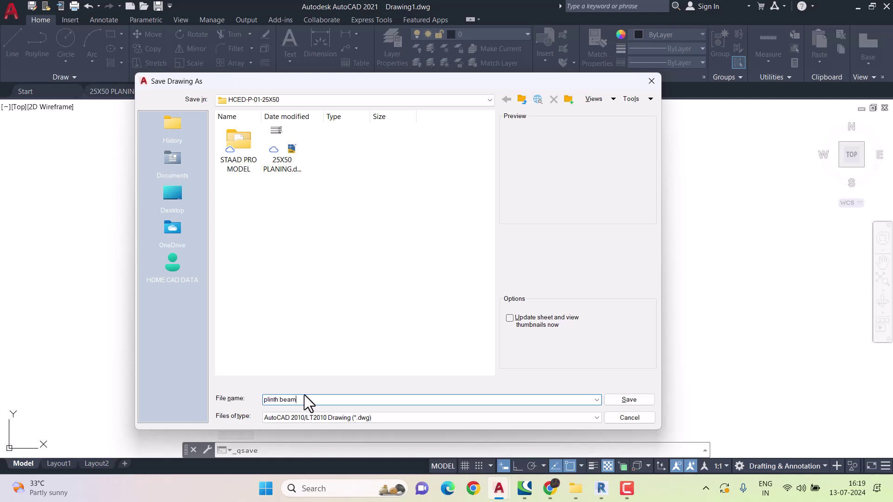
text(plinth beam plan)
key(Return)
- Create another blank drawing and select the whole first and terrace beam plan in 25X50 PLANING
click(99, 92)
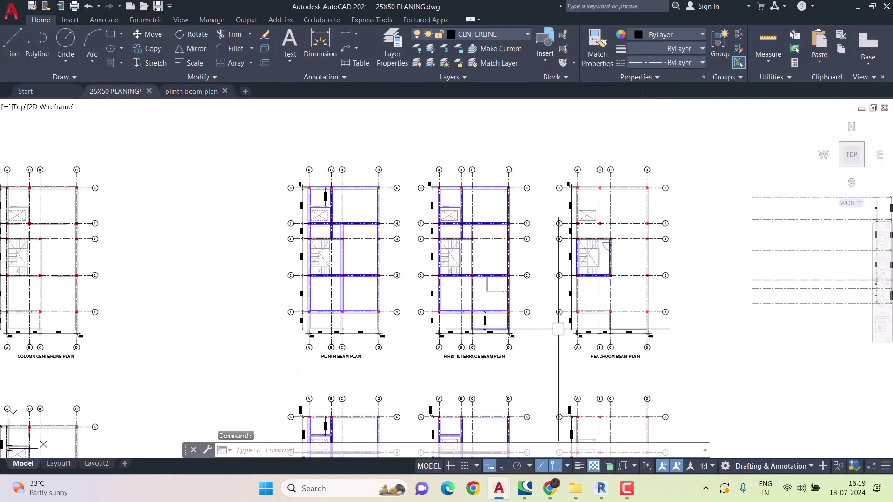
scroll(556, 319, up, 3)
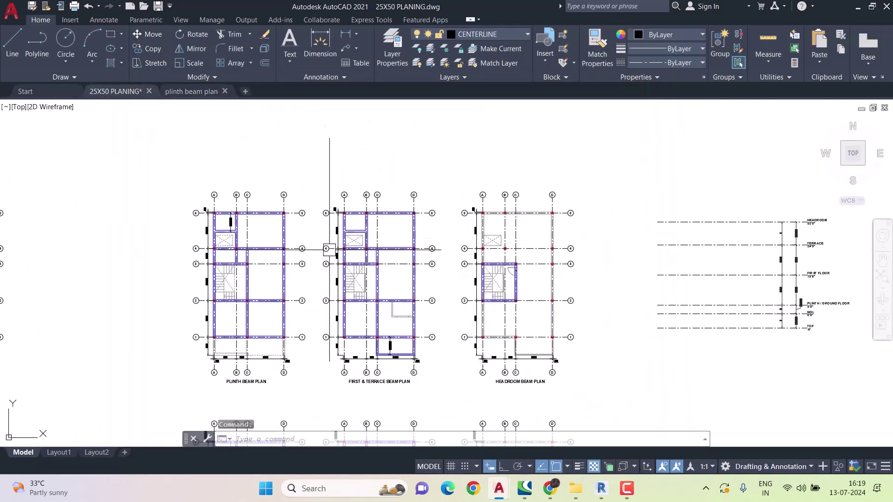
click(310, 168)
click(450, 395)
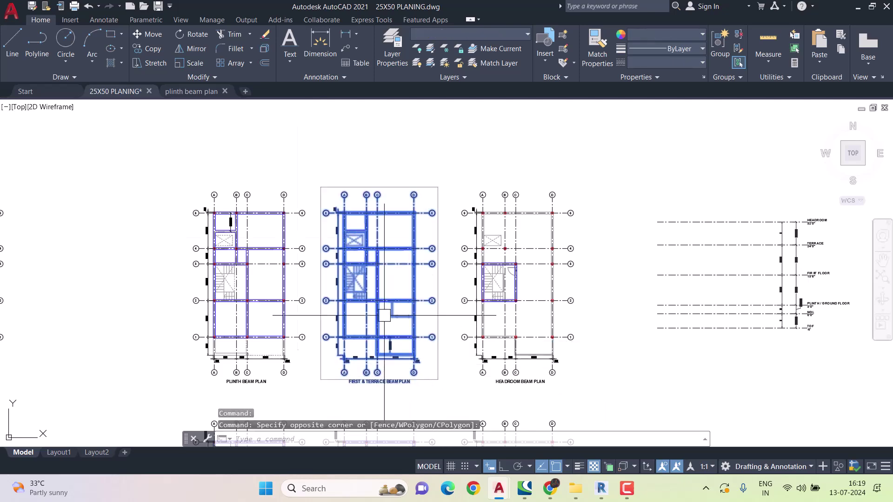
click(245, 92)
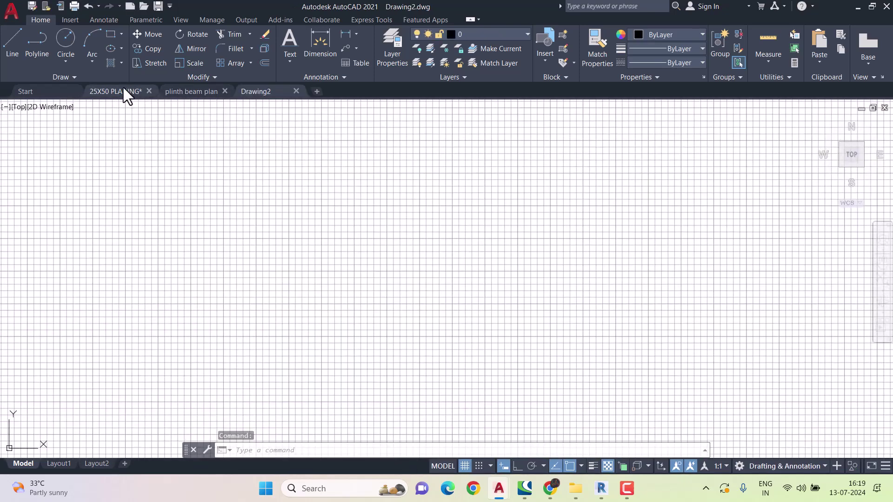
click(126, 92)
click(319, 162)
click(428, 371)
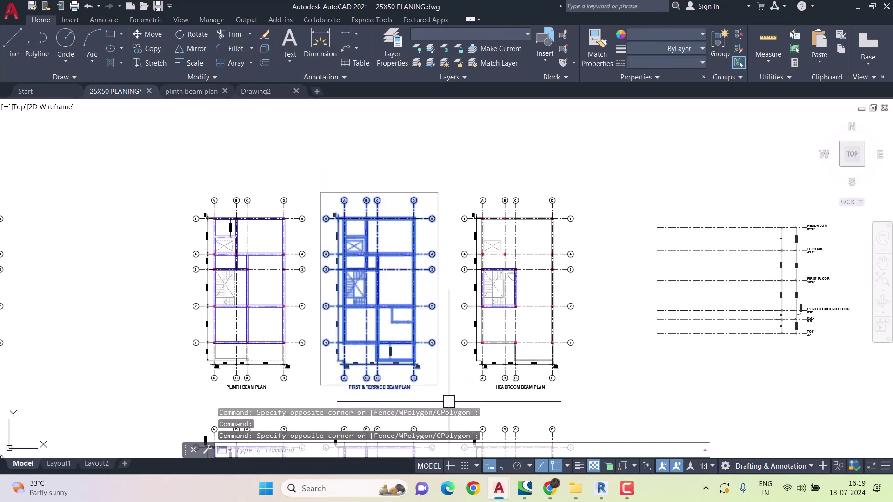
- Set Drawing2's length units to Engineering and its insertion scale to inches
click(255, 92)
text(un)
key(Return)
click(335, 198)
click(331, 251)
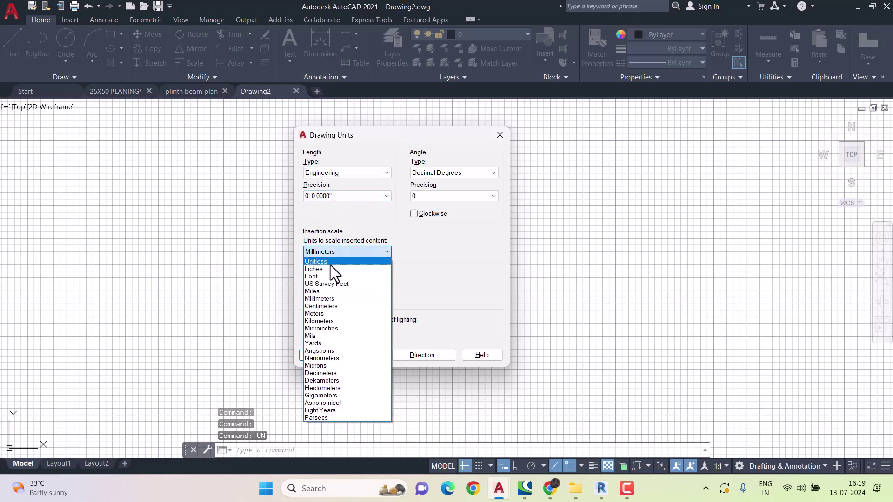
click(329, 258)
click(474, 274)
click(335, 253)
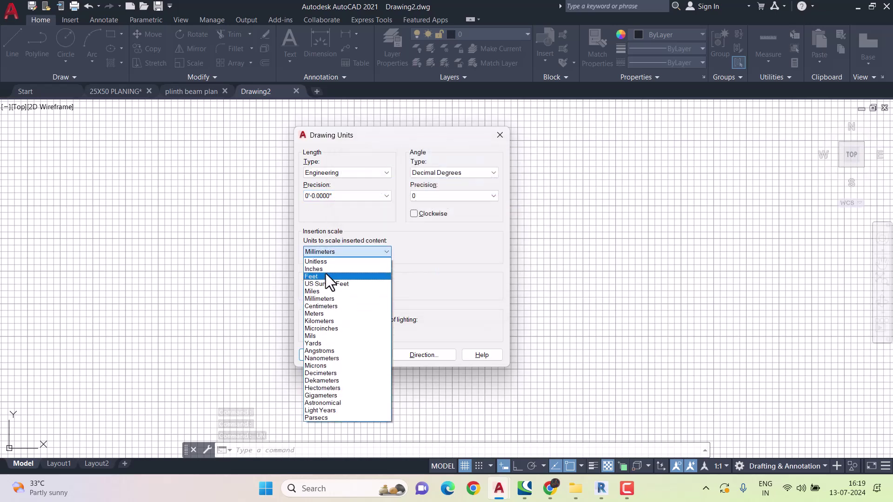
click(326, 271)
click(319, 355)
- Paste the first and terrace beam plan into Drawing2 and save it as "first and terrace beam" in the HCED-P-01-25X50 folder
key(ctrl+v)
scroll(292, 269, up, 4)
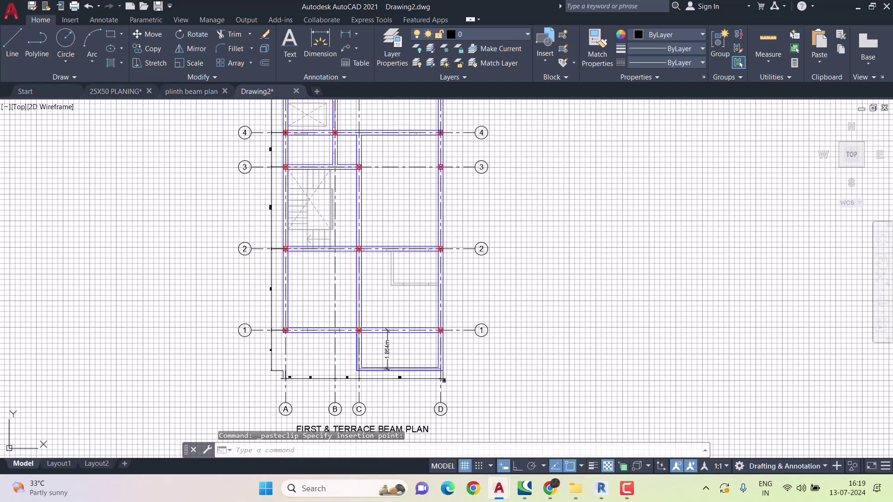
key(ctrl+s)
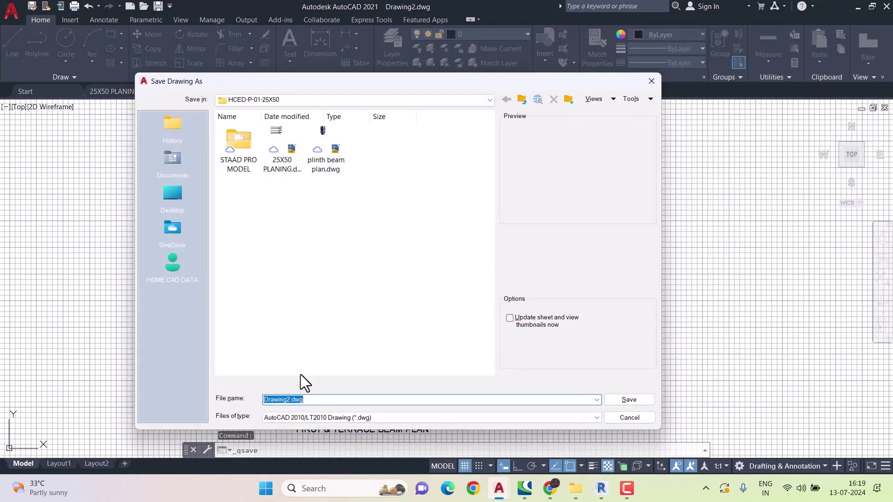
text(first and terrace beam)
key(Return)
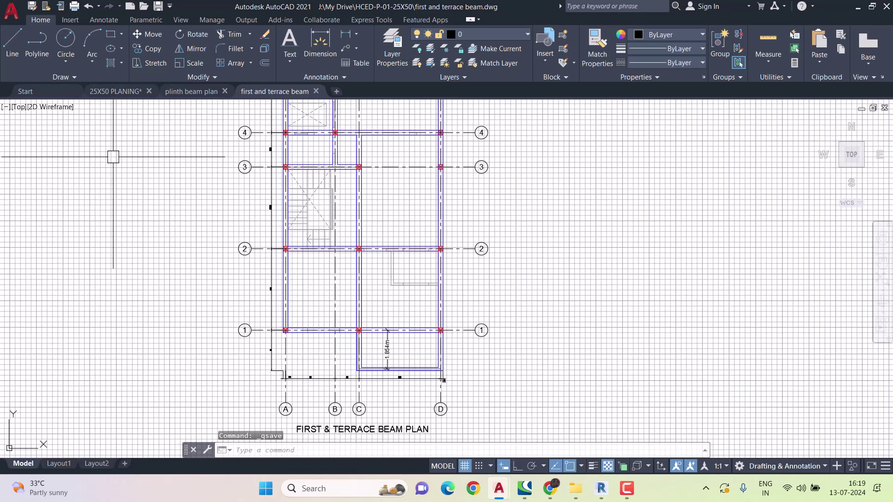
- Select and copy the whole headroom beam plan in 25X50 PLANING
click(116, 91)
click(382, 164)
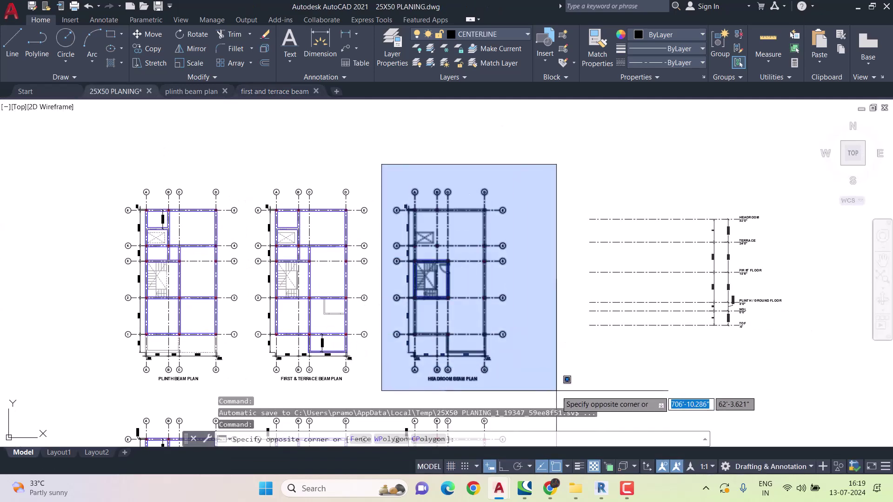
click(549, 382)
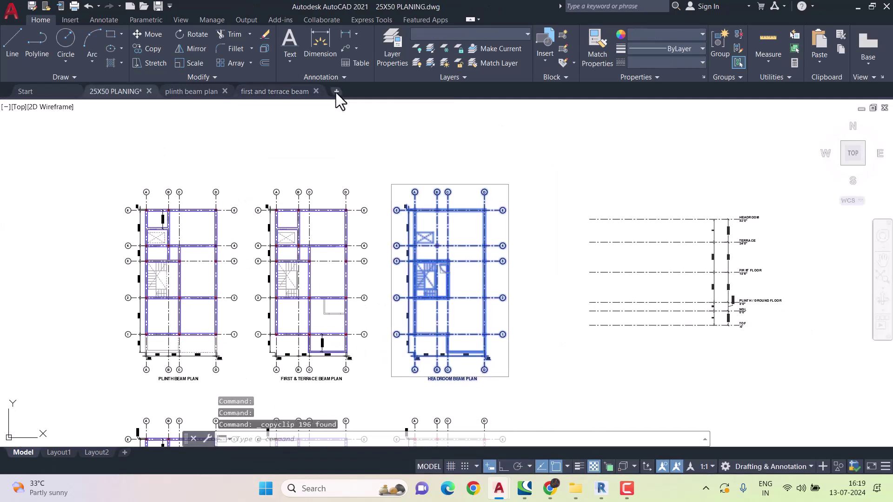
- Create a new drawing with Engineering length units and an insertion scale in inches
click(336, 91)
text(UN)
key(Return)
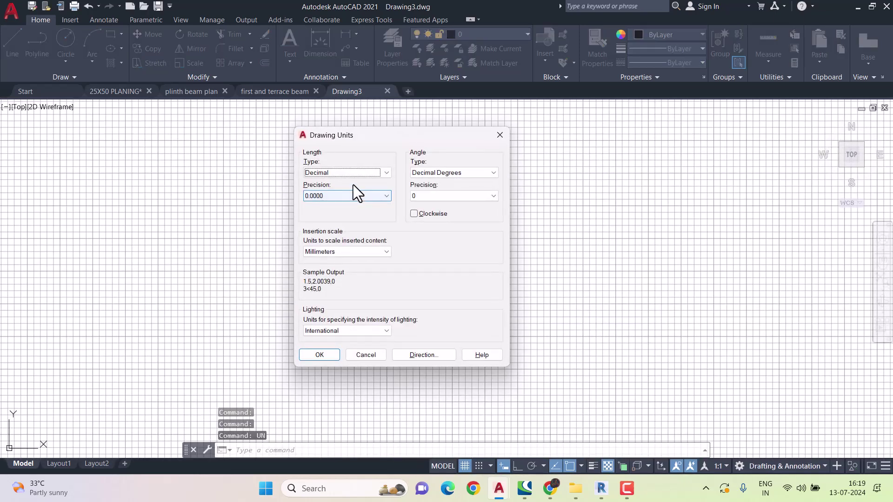
click(342, 173)
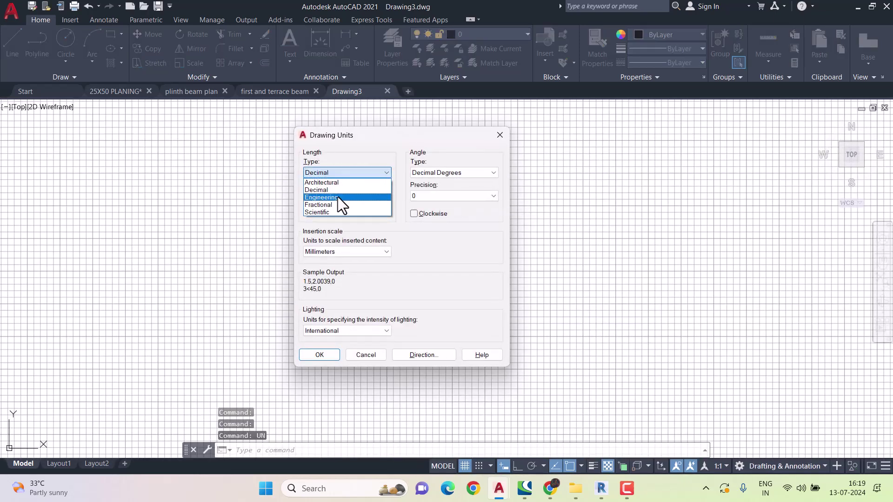
click(337, 197)
click(334, 251)
click(336, 269)
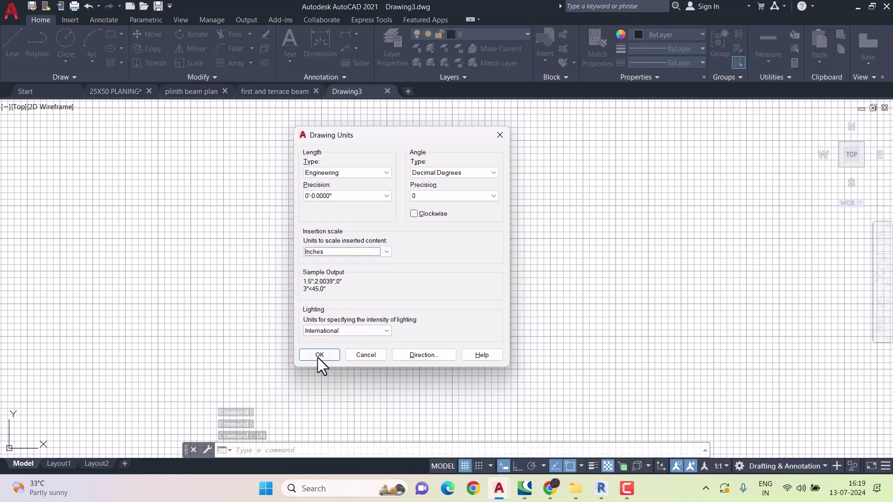
click(318, 355)
- Paste the headroom beam plan into the new drawing and save it as "headroom" in the HCED-P-01-25X50 folder
key(ctrl+v)
scroll(297, 259, up, 4)
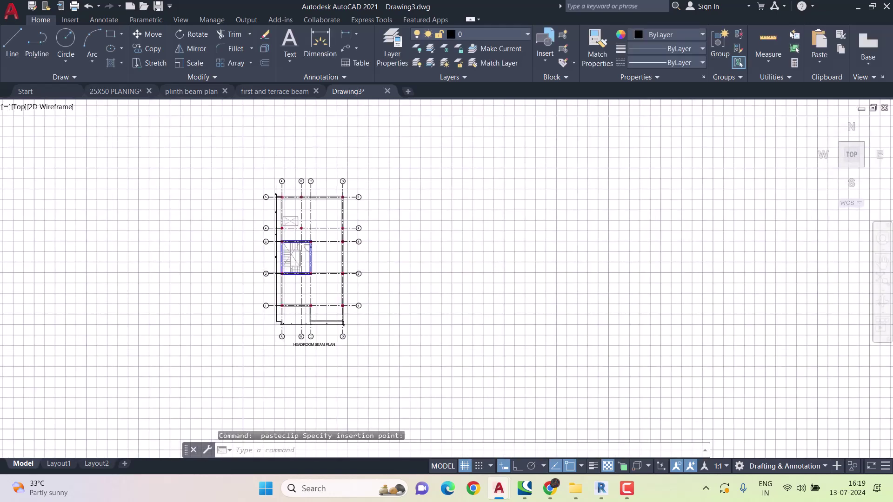
middle_drag(292, 251, 290, 285)
drag(543, 254, 543, 221)
mouse_move(529, 190)
mouse_down()
mouse_move(535, 337)
mouse_move(484, 196)
mouse_up()
key(Escape)
click(283, 164)
key(ctrl+s)
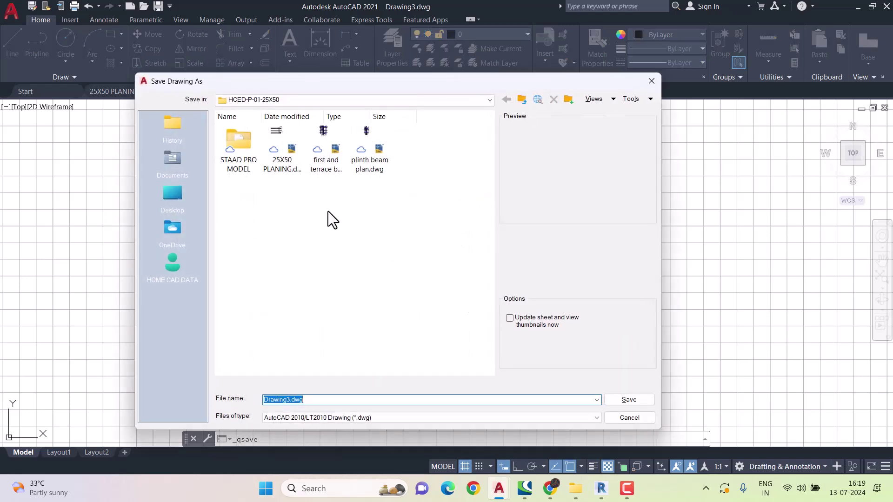
text(headroom)
key(Return)
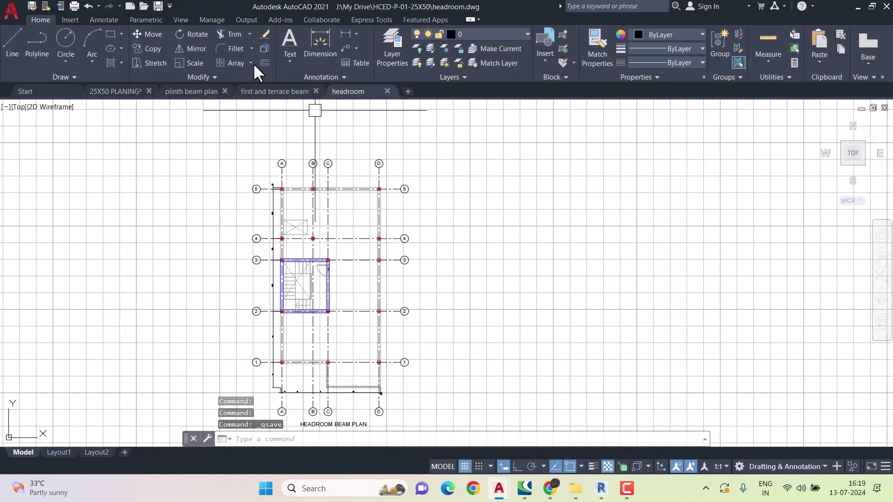
- Look through the three beam plan drawings and turn off the grid in the first and terrace beam and headroom drawings
click(261, 91)
click(202, 92)
click(261, 91)
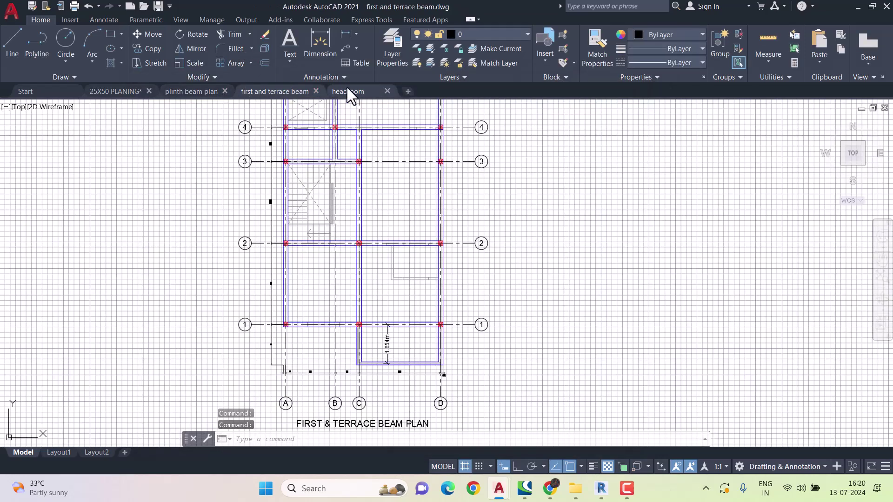
click(347, 90)
click(192, 92)
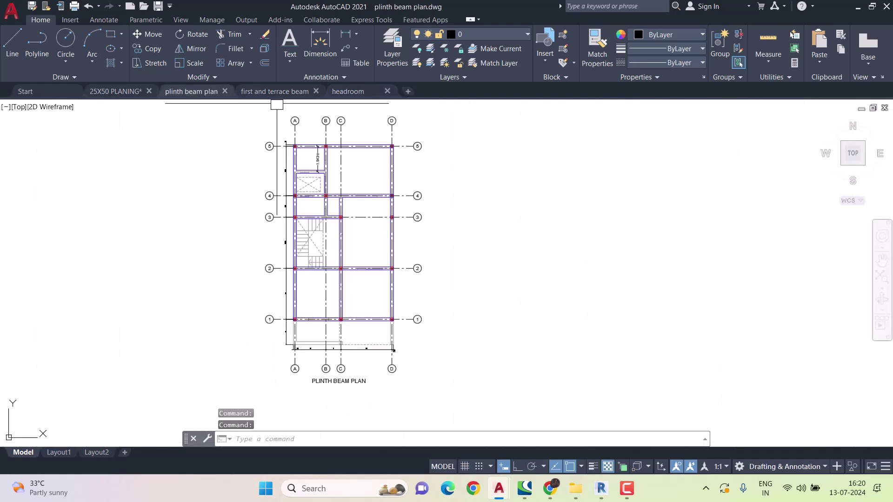
click(278, 92)
click(349, 91)
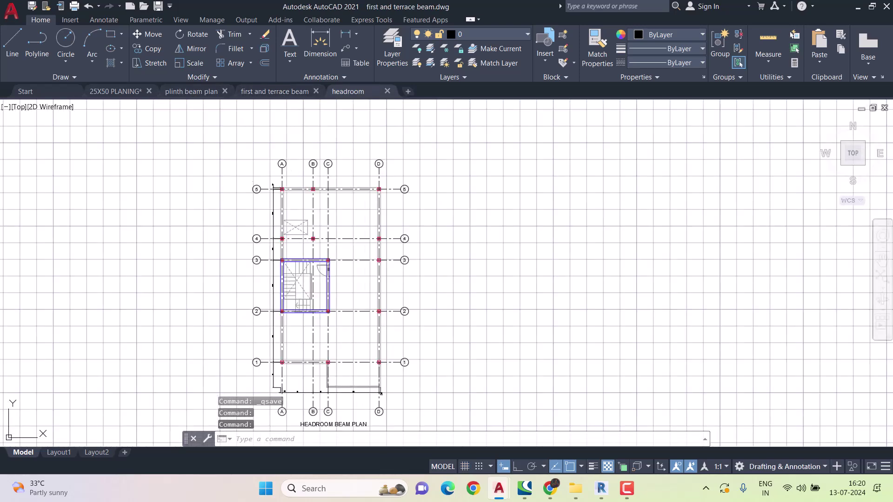
key(F7)
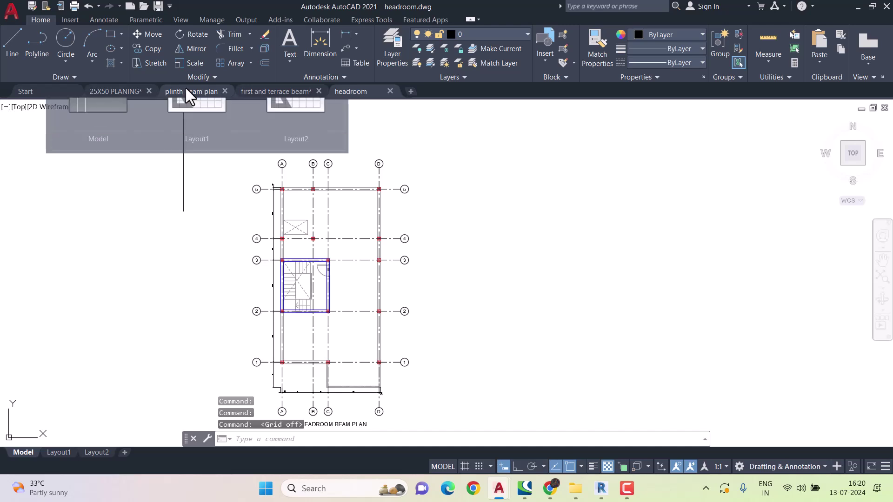
- Close the plinth, first and terrace, and headroom beam drawings, saving the changes to the latter two
click(225, 91)
click(224, 91)
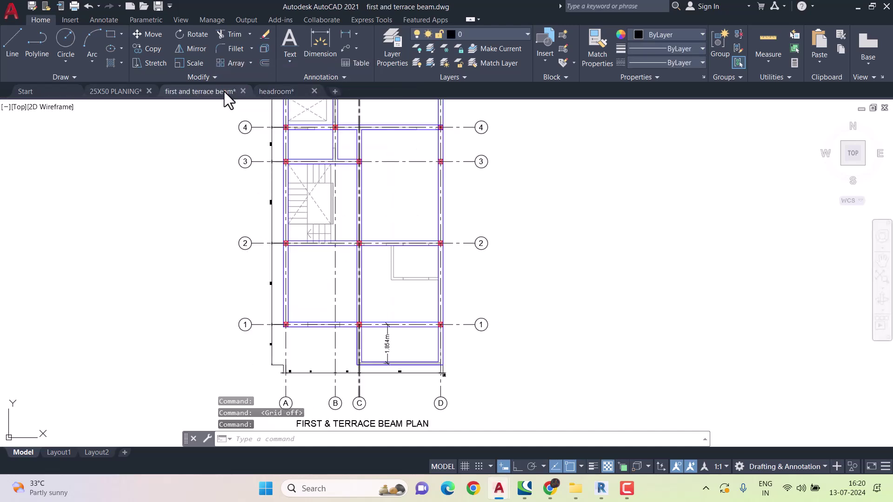
click(243, 92)
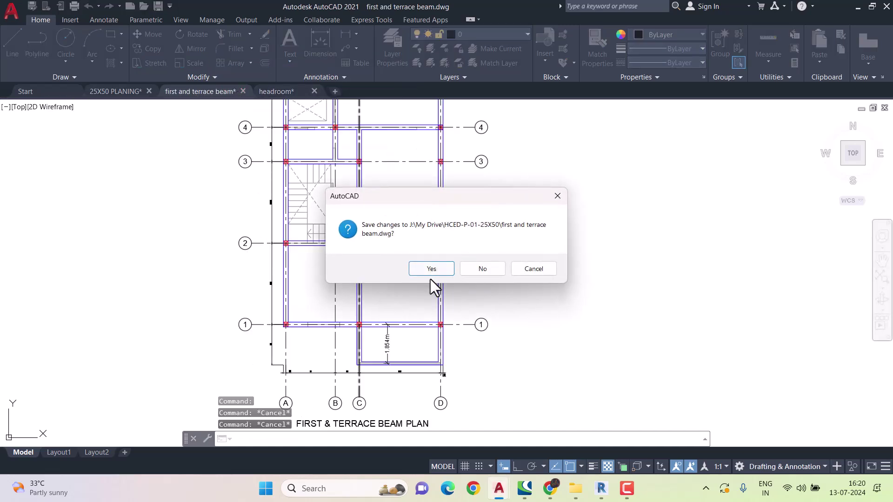
click(420, 270)
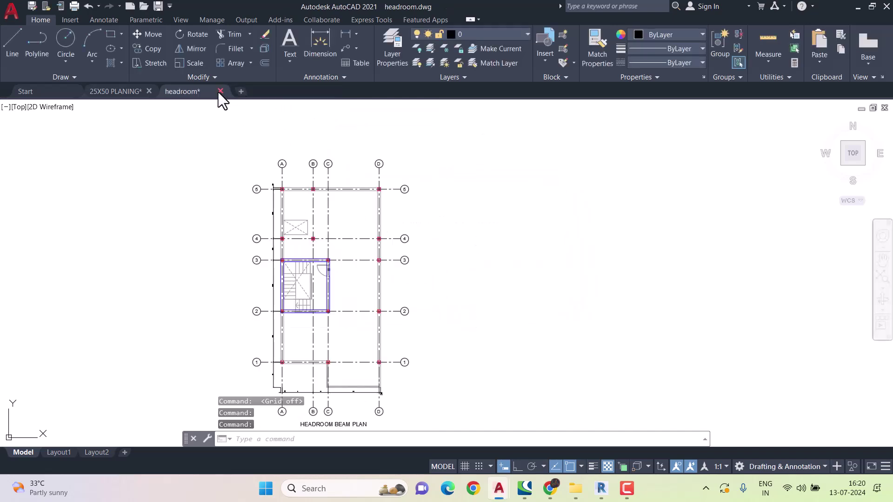
click(220, 91)
click(433, 269)
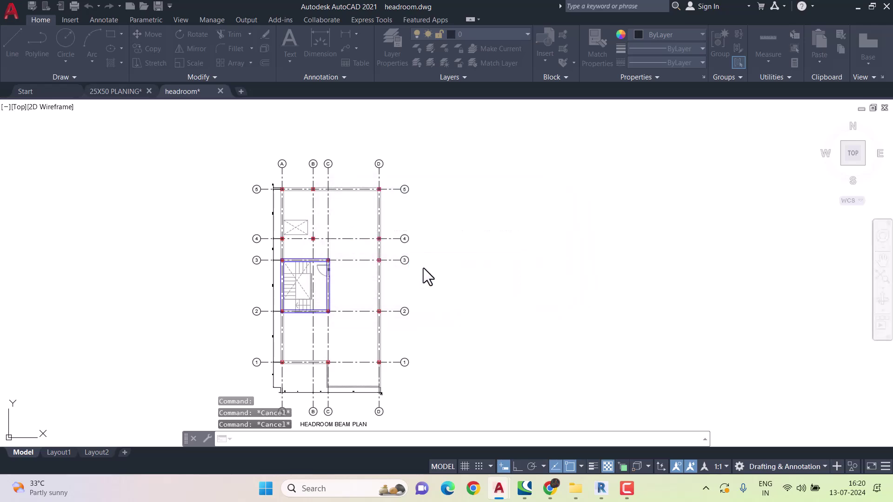
- Examine the names and elevations of all building levels, from TOF to headroom, in the level diagram of 25X50 PLANING
scroll(516, 321, down, 2)
middle_drag(692, 314, 576, 311)
scroll(539, 299, up, 2)
scroll(539, 299, up, 4)
middle_drag(522, 291, 506, 297)
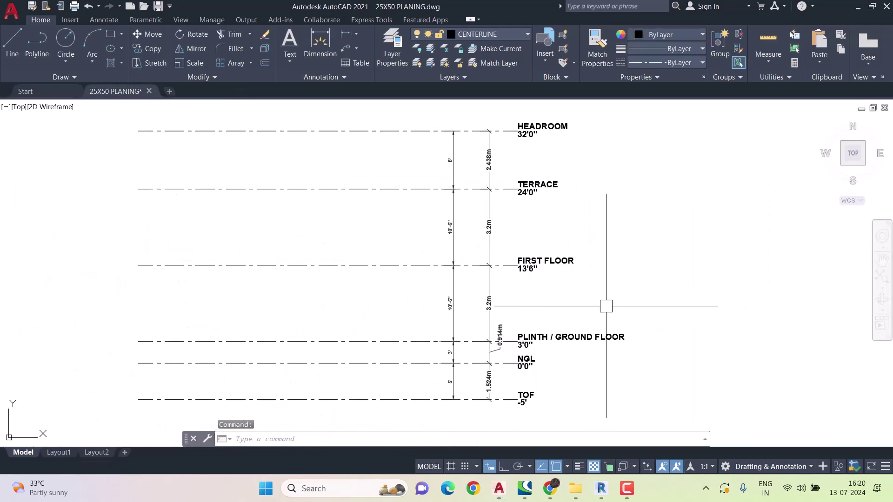
scroll(509, 367, up, 2)
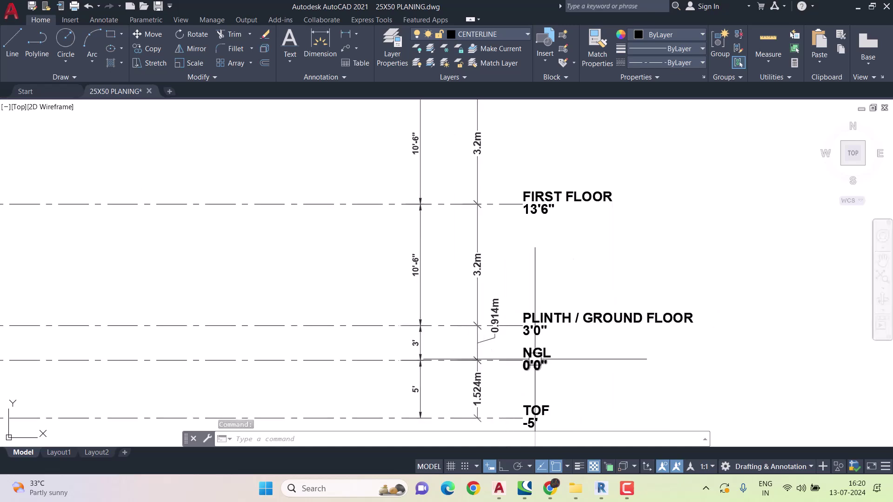
scroll(537, 333, down, 2)
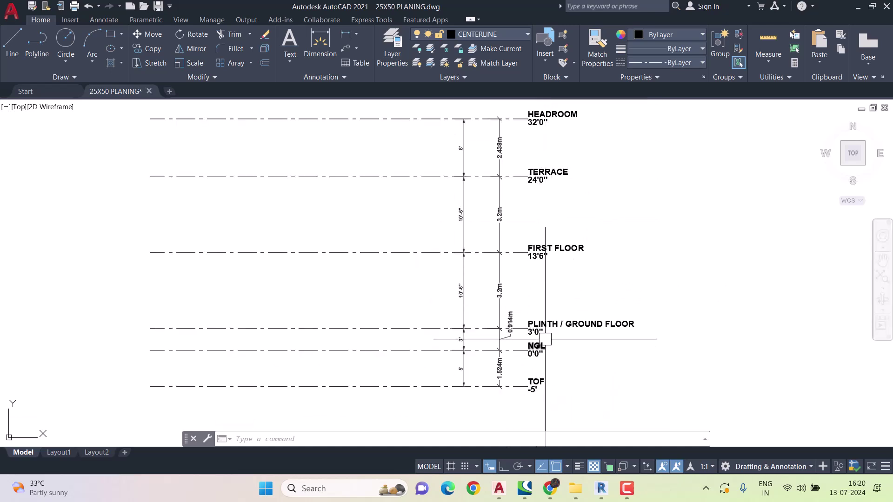
scroll(537, 390, up, 2)
mouse_move(616, 333)
middle_down()
mouse_move(604, 343)
mouse_move(603, 333)
middle_up()
scroll(603, 332, down, 2)
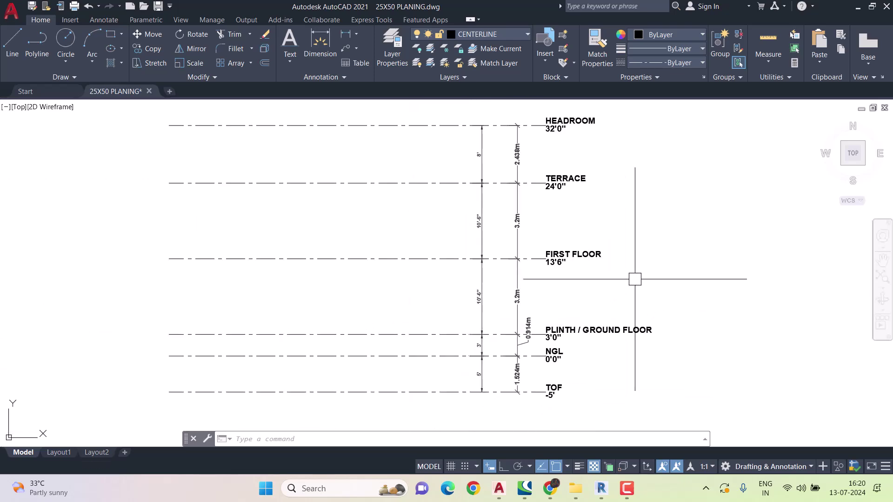
- Switch to the Revit project, widen the Project Browser and open the South elevation at its level heads
key(alt+Tab)
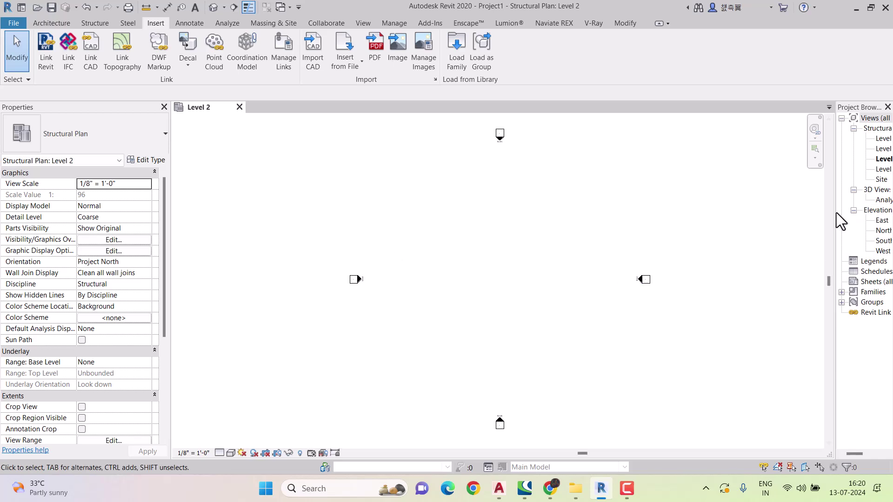
drag(799, 204, 800, 204)
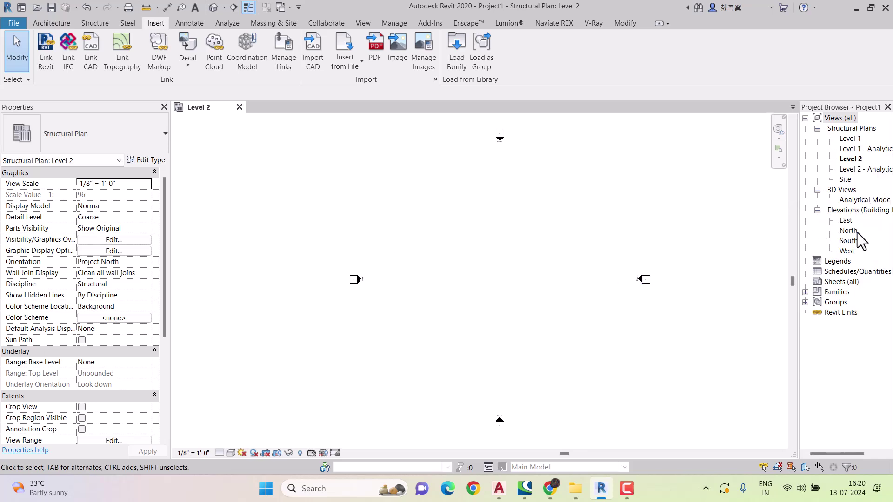
double_click(849, 241)
middle_drag(437, 296, 453, 311)
scroll(453, 311, up, 6)
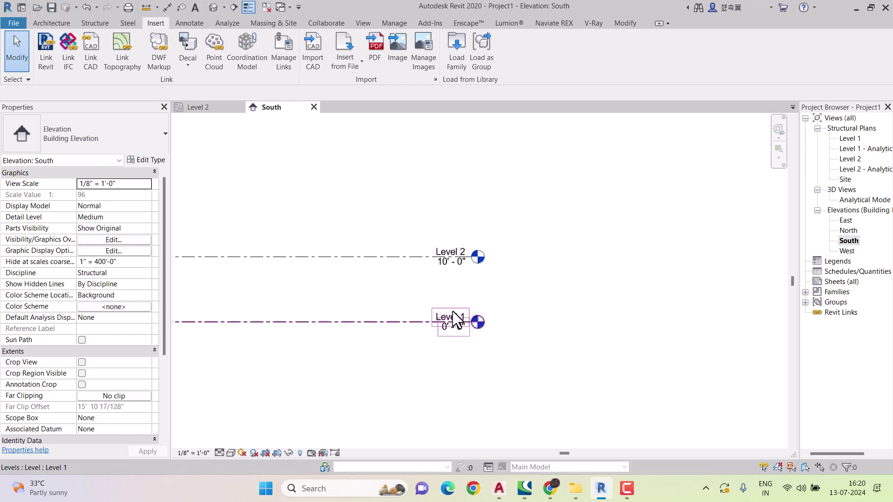
click(442, 193)
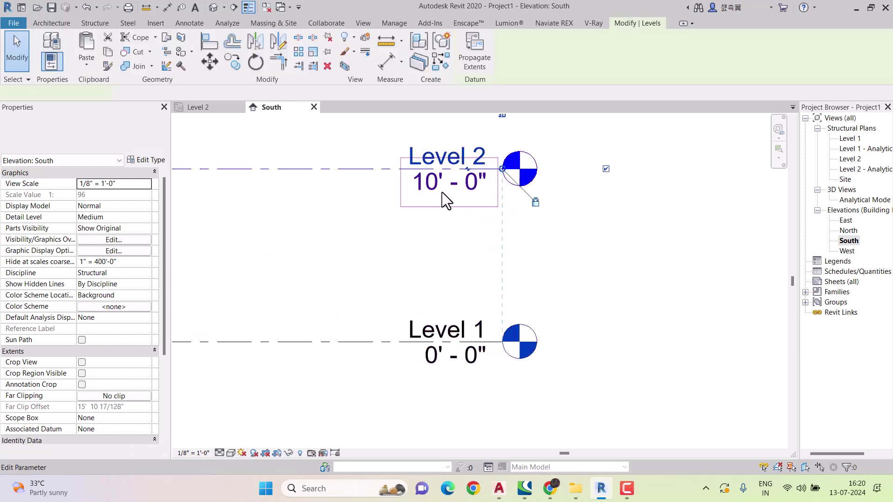
key(d)
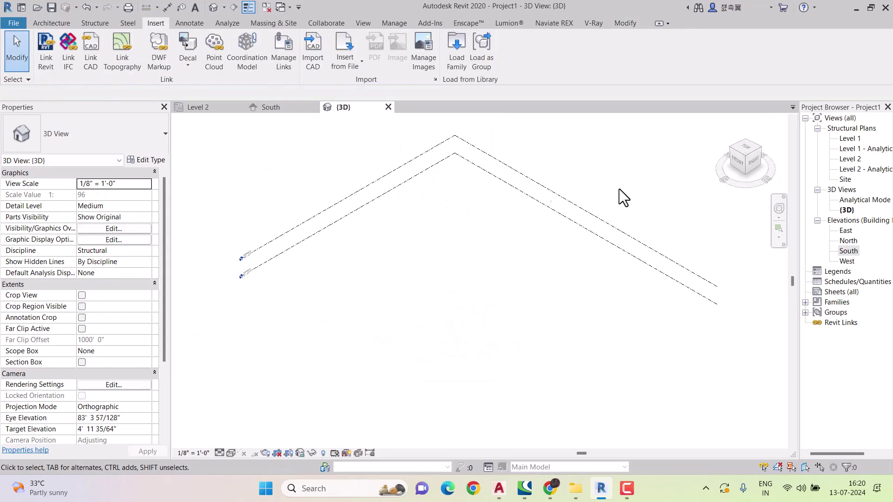
double_click(849, 251)
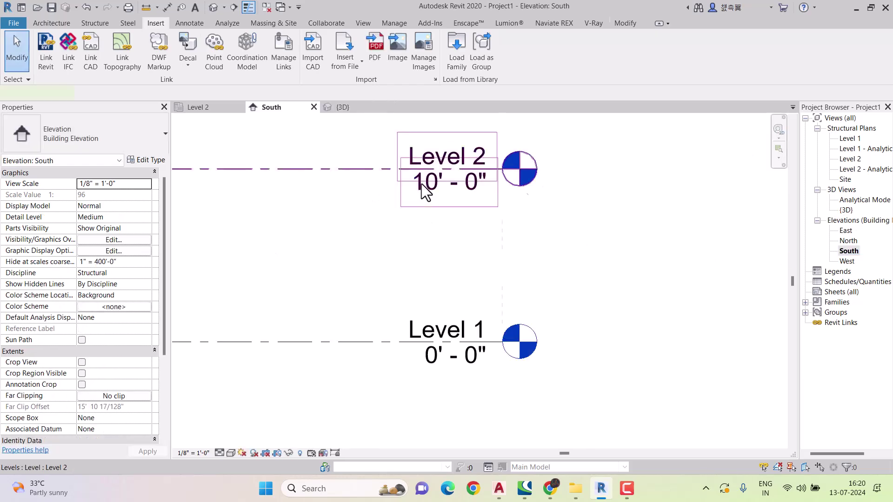
- Set the elevation of Level 2 to 3' in the South elevation
click(442, 190)
click(442, 190)
text(3)
key(Return)
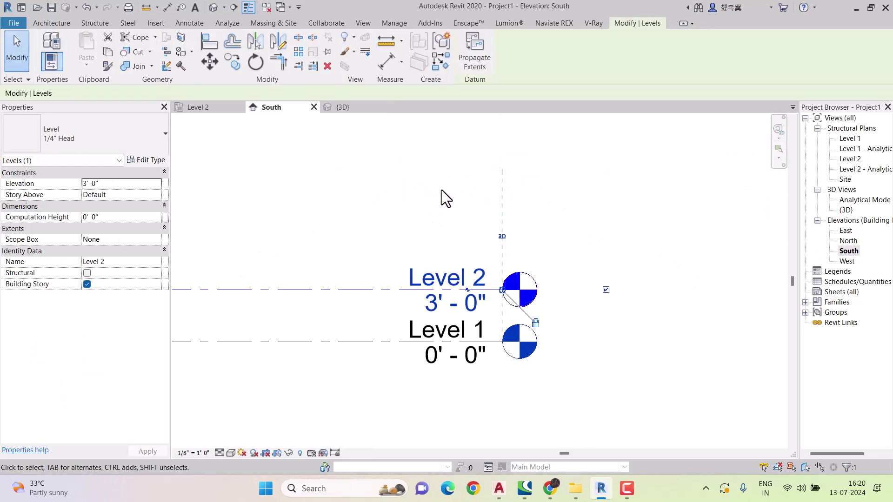
click(576, 203)
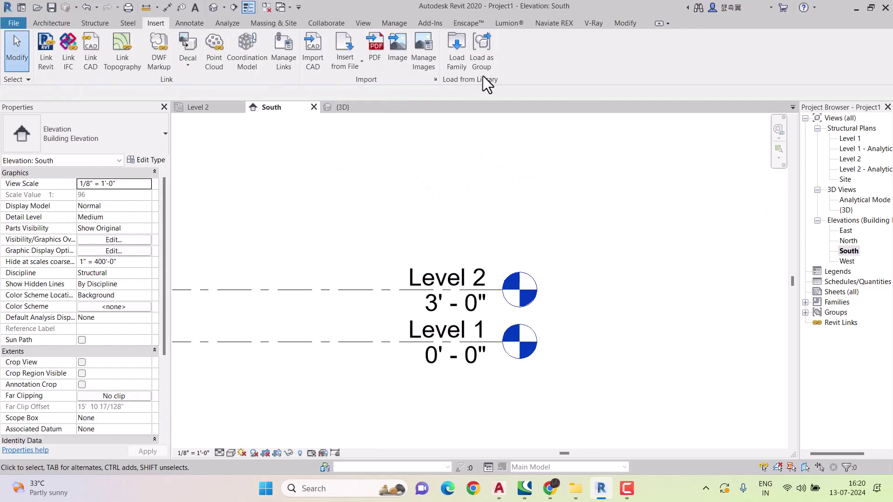
- Add a new level 5' below Level 1 by picking its line with a 5' offset
click(29, 23)
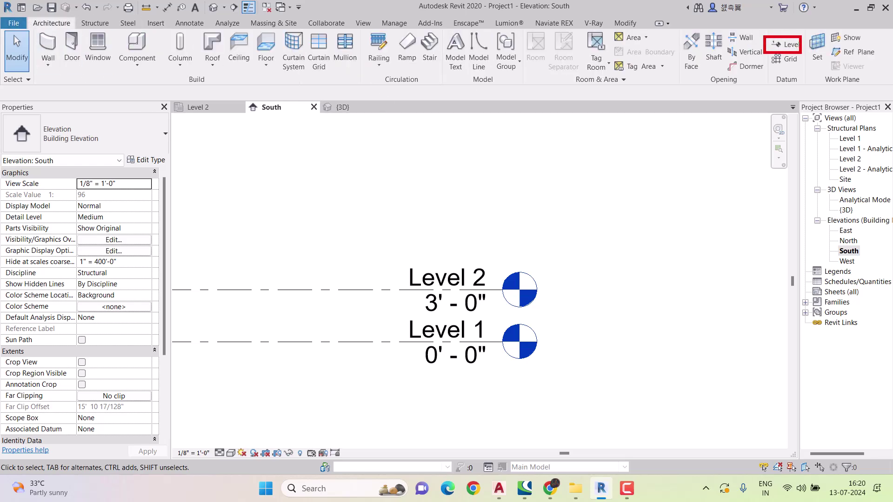
click(787, 45)
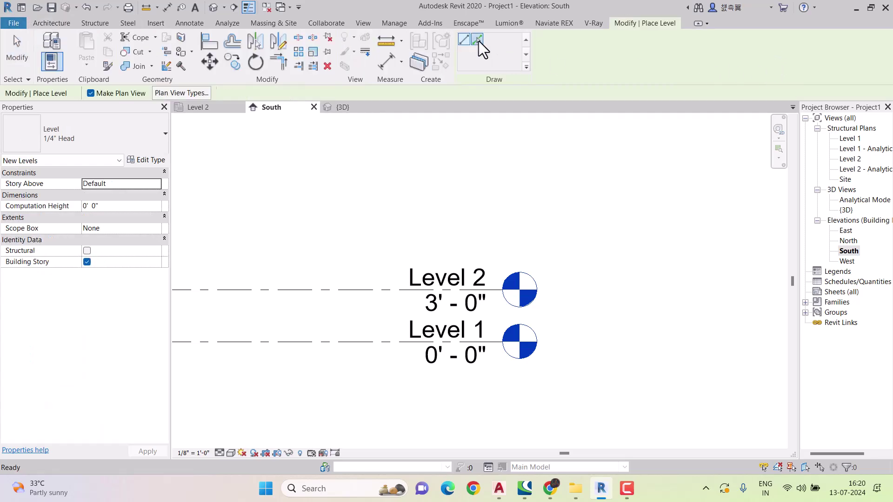
click(278, 95)
text(5'  0")
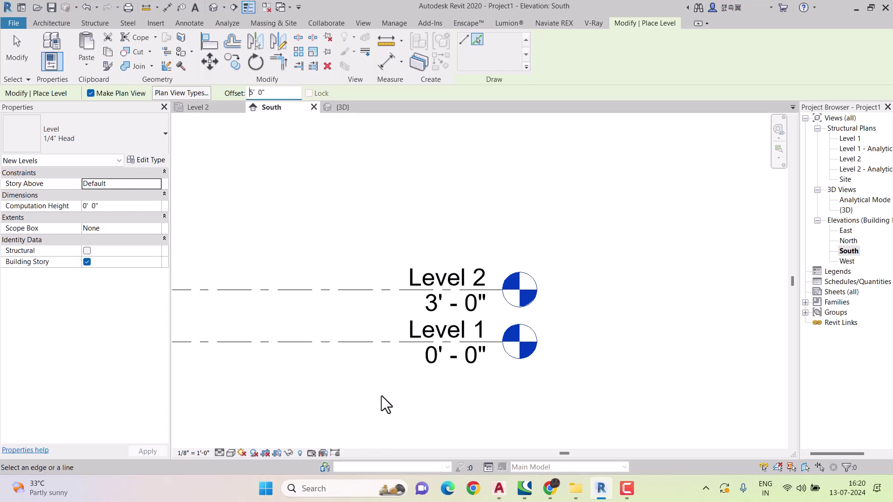
click(371, 347)
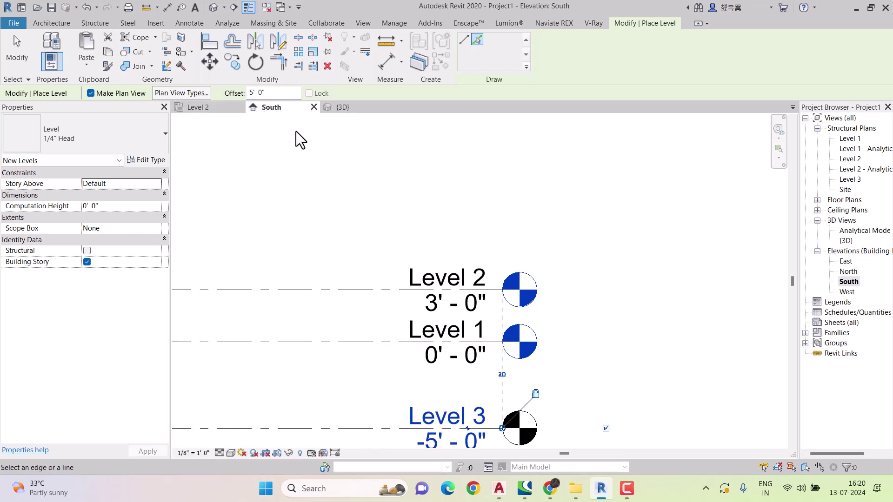
- Add a level offset 3' above Level 2
text(3')
click(356, 290)
scroll(333, 146, down, 1)
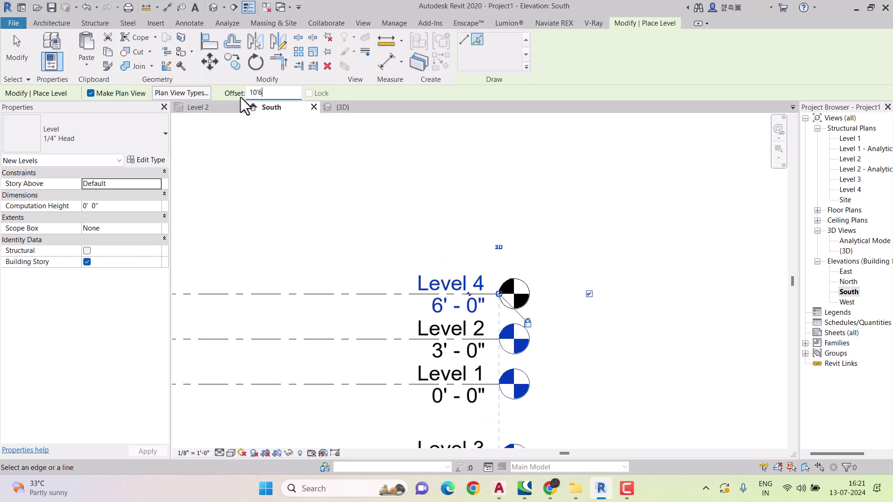
- Add two more levels above Level 4, each offset 10'6" from the level beneath it
text(10'6)
click(383, 294)
scroll(383, 294, down, 1)
middle_drag(403, 307, 407, 379)
click(388, 246)
middle_drag(389, 205, 389, 274)
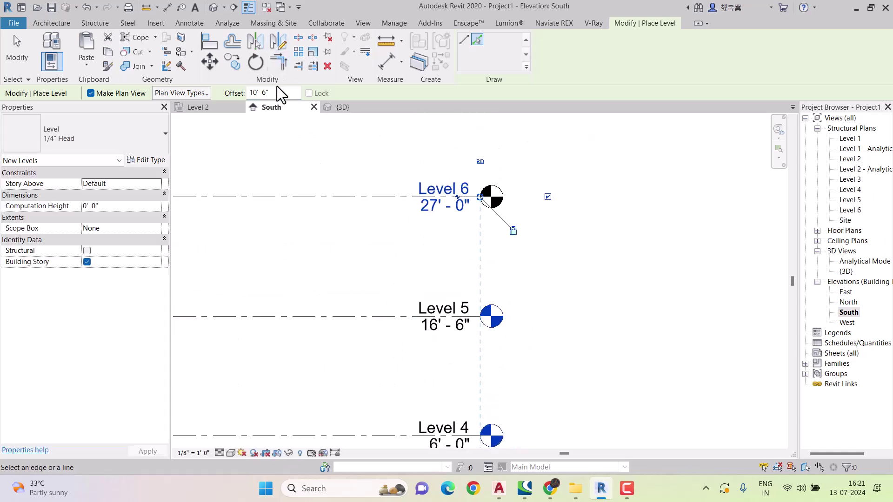
- Add a top level offset 8' above Level 6 and finish placing levels
text(8)
click(362, 194)
scroll(519, 314, down, 2)
key(Escape)
key(Escape)
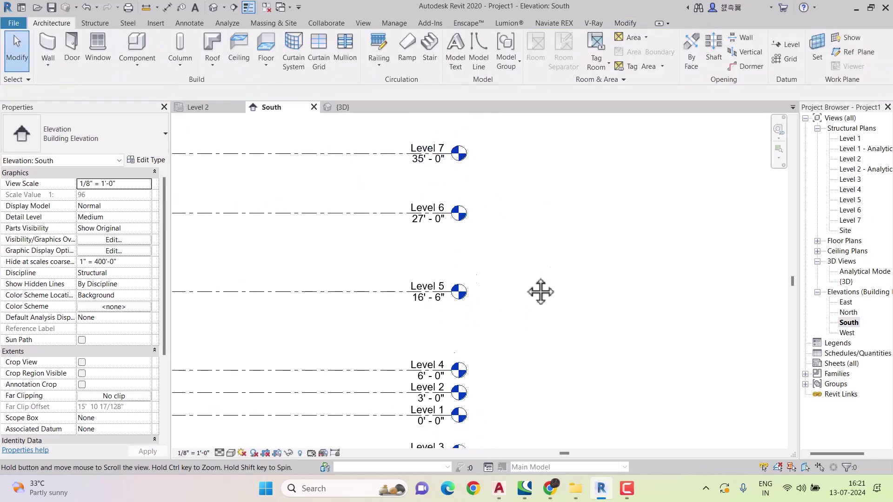
- Switch to the 25X50 PLANING drawing in AutoCAD, check the spacings from first floor to headroom, and return to Revit
scroll(465, 164, down, 1)
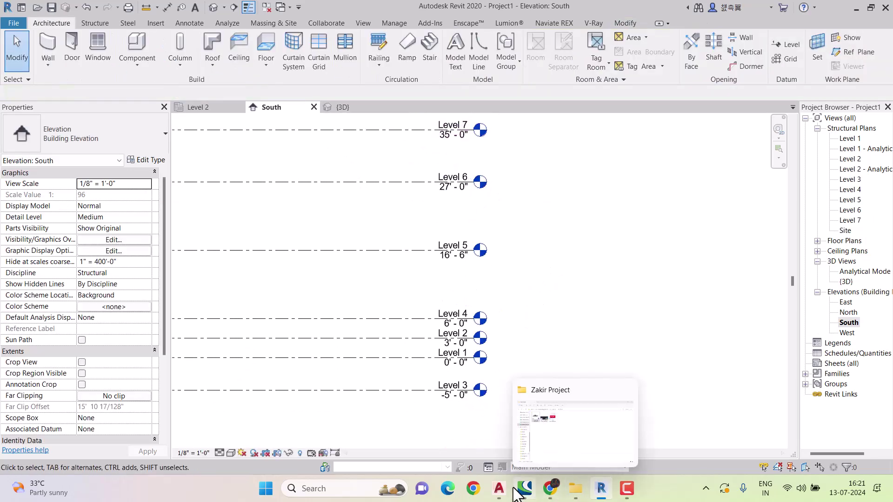
click(499, 489)
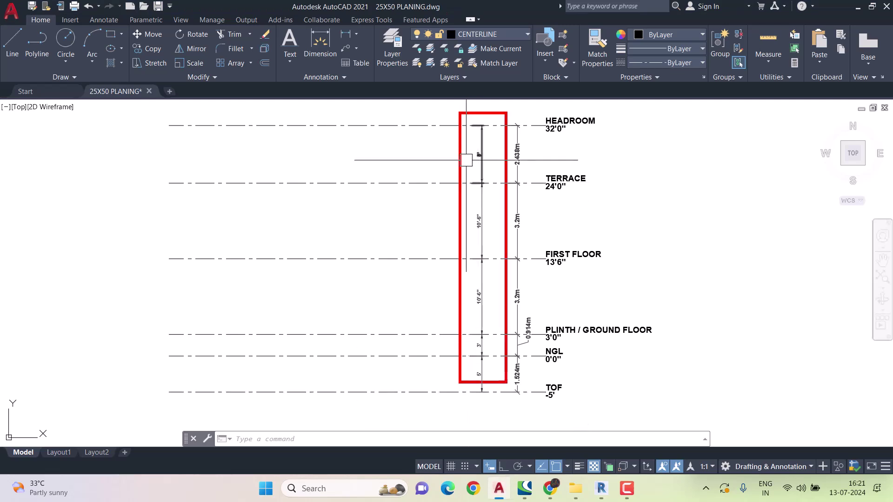
scroll(489, 365, up, 2)
middle_drag(483, 250, 482, 338)
middle_drag(482, 132, 483, 180)
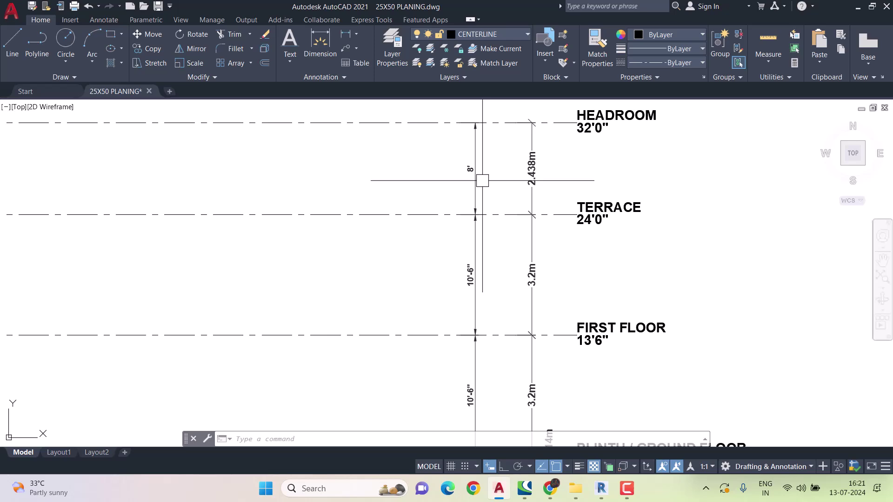
click(858, 7)
- Rename the lowest level to TOF and Level 1 to NGL, also renaming their corresponding views
scroll(454, 397, up, 4)
double_click(430, 378)
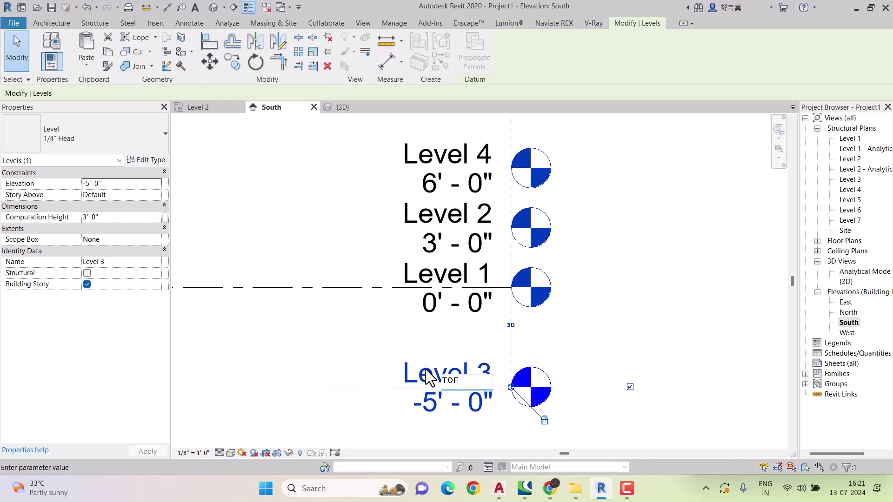
key(Return)
key(Return)
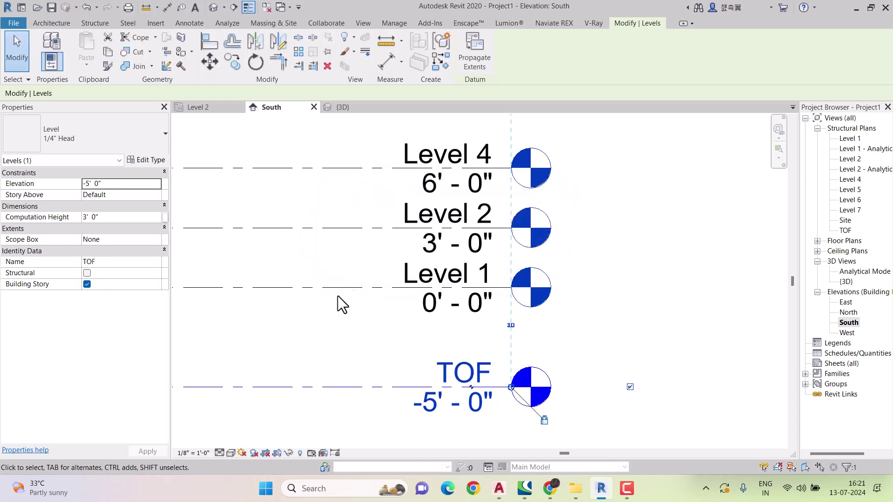
double_click(411, 273)
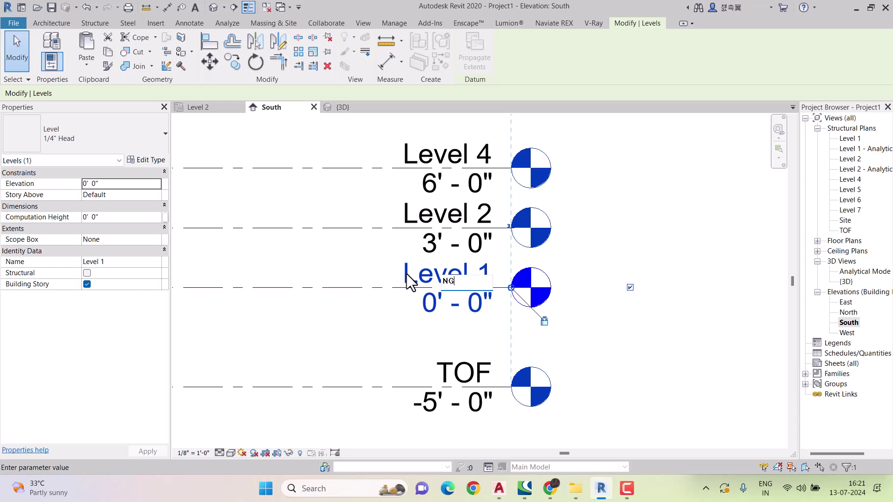
key(Return)
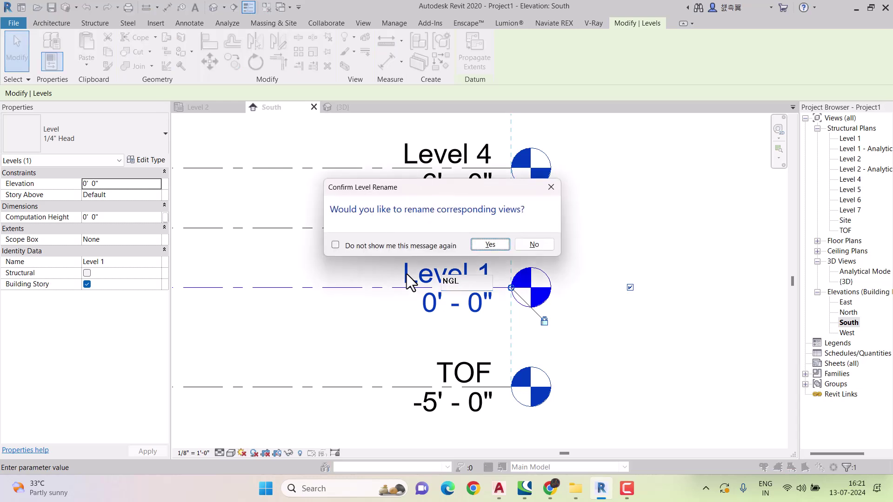
key(Return)
- Rename Level 2 to PLINTH together with its corresponding views
click(417, 217)
double_click(414, 219)
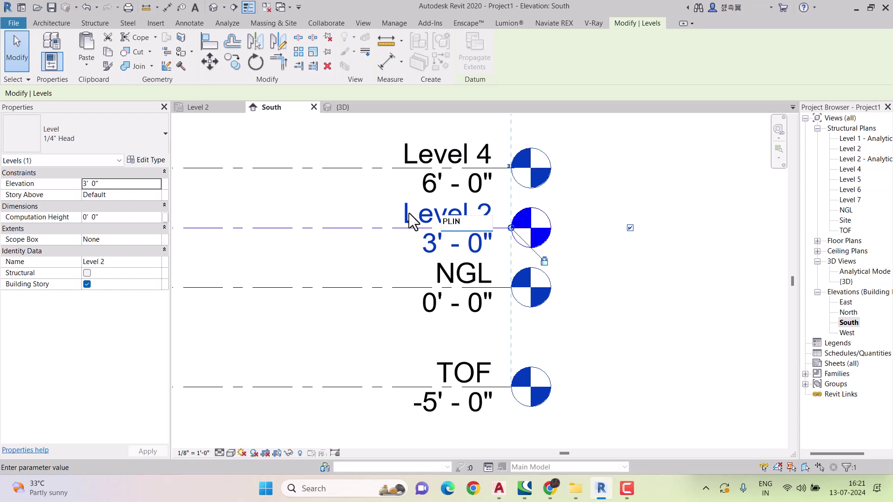
key(Return)
key(Return)
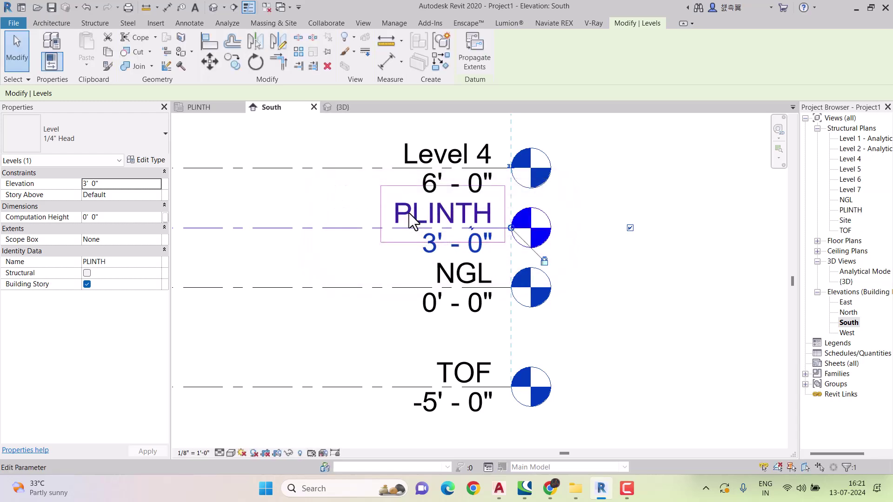
scroll(432, 195, up, 1)
double_click(430, 187)
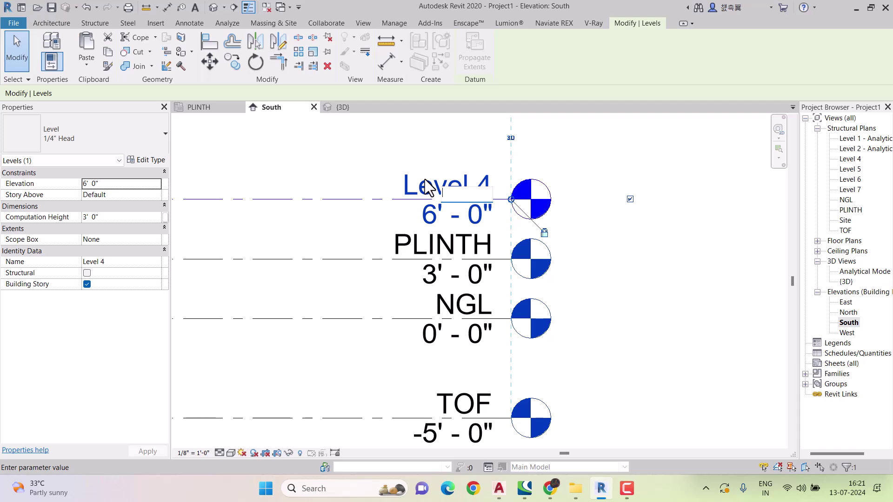
key(Escape)
scroll(592, 273, down, 2)
click(617, 278)
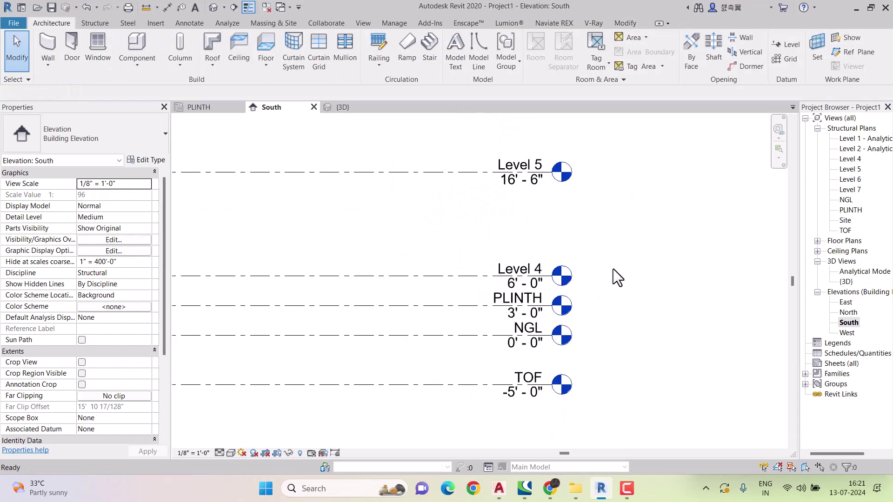
middle_drag(606, 261, 605, 346)
middle_drag(531, 383, 543, 341)
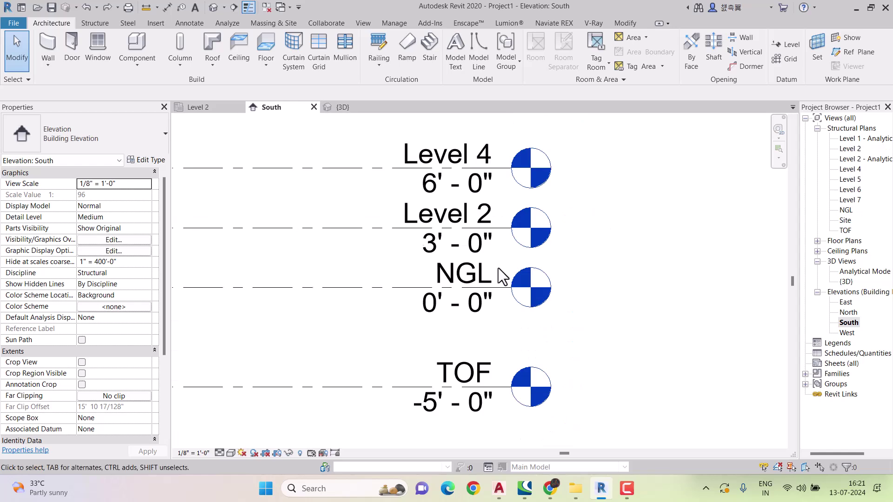
- Try to place a chained aligned dimension across TOF, NGL, Level 2 and Level 4
scroll(505, 258, down, 3)
middle_drag(504, 257, 501, 358)
key(d)
key(i)
middle_drag(393, 272, 393, 231)
click(400, 404)
click(399, 340)
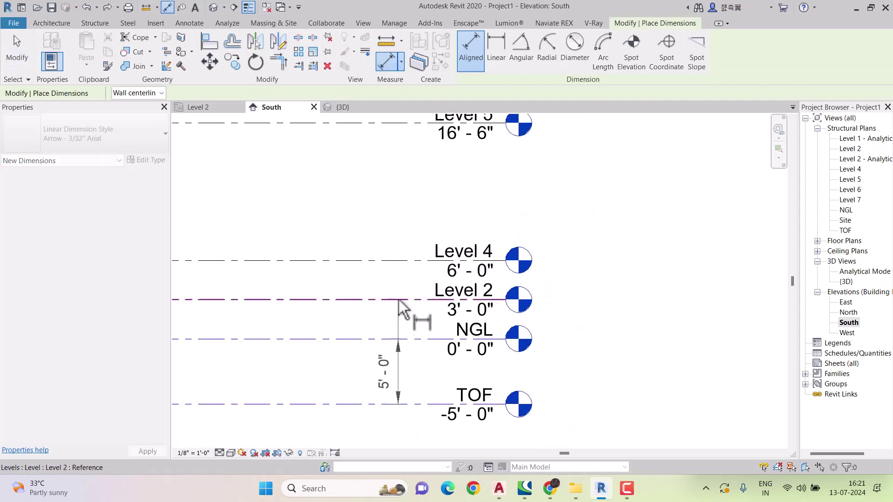
click(399, 300)
click(398, 261)
scroll(399, 240, down, 1)
middle_drag(399, 239, 419, 354)
scroll(399, 285, down, 1)
scroll(433, 370, up, 3)
key(Escape)
key(Escape)
- Delete the surplus Level 4 along with its associated plan views
click(406, 263)
scroll(409, 291, down, 1)
key(Delete)
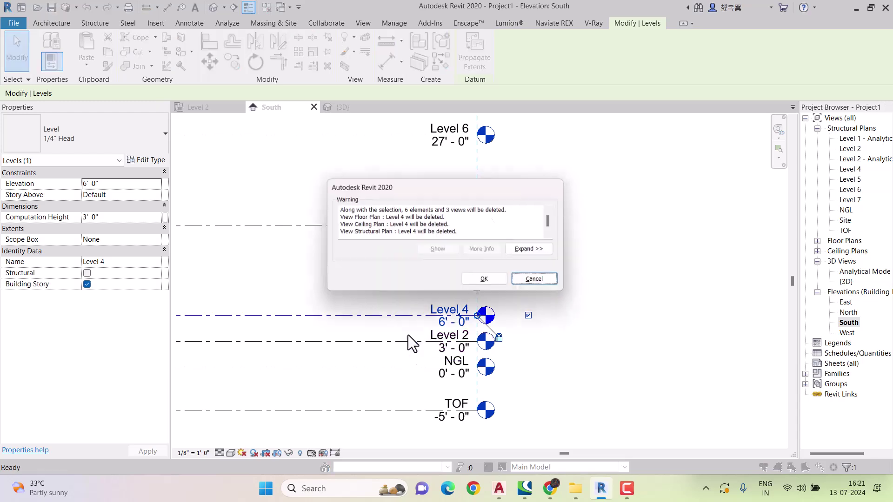
click(493, 280)
- Place a chained aligned dimension across Level 2, Level 5, Level 6 and Level 7
click(168, 7)
click(375, 341)
click(375, 225)
middle_drag(375, 196, 384, 293)
click(385, 231)
click(391, 162)
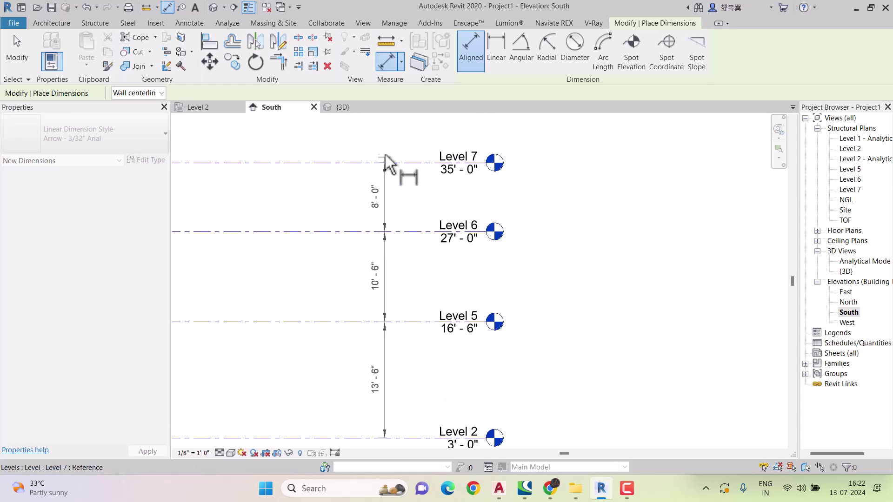
click(384, 275)
key(Escape)
key(Escape)
- Set the spacing between Level 2 and Level 5 to 10'6" through the dimension, moving Level 5
click(356, 322)
middle_drag(371, 357, 375, 298)
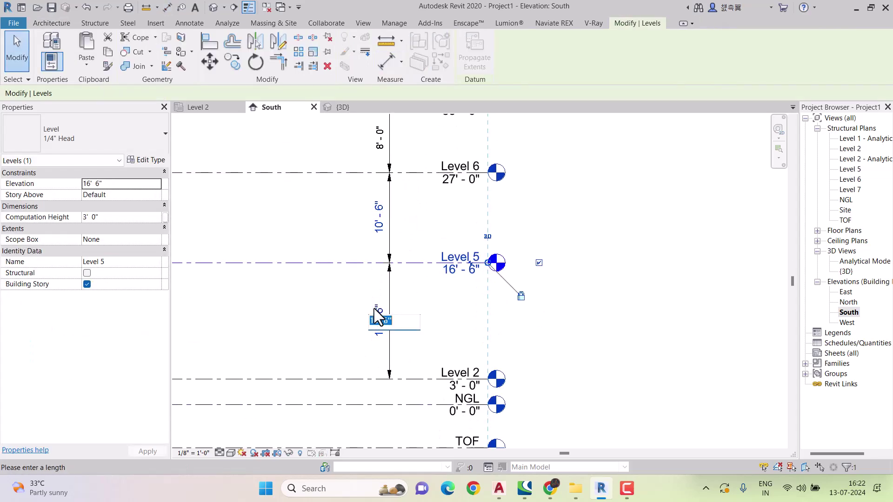
click(375, 309)
text(6)
key(Return)
- Set the spacing between Level 5 and Level 6 to 10'6" by moving Level 6
click(367, 180)
click(370, 173)
click(377, 230)
text(1)
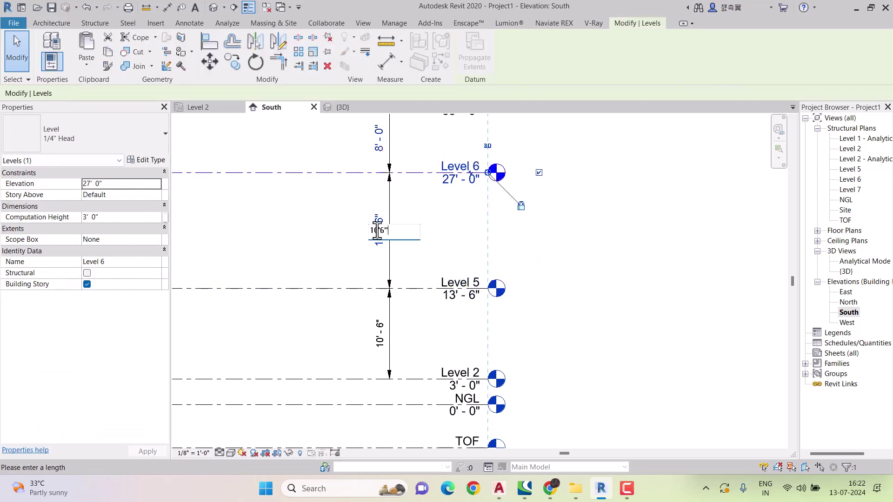
text(0' - 6")
key(Return)
- Set the spacing between Level 6 and Level 7 to 8' by moving Level 7
middle_drag(370, 191, 370, 243)
click(357, 158)
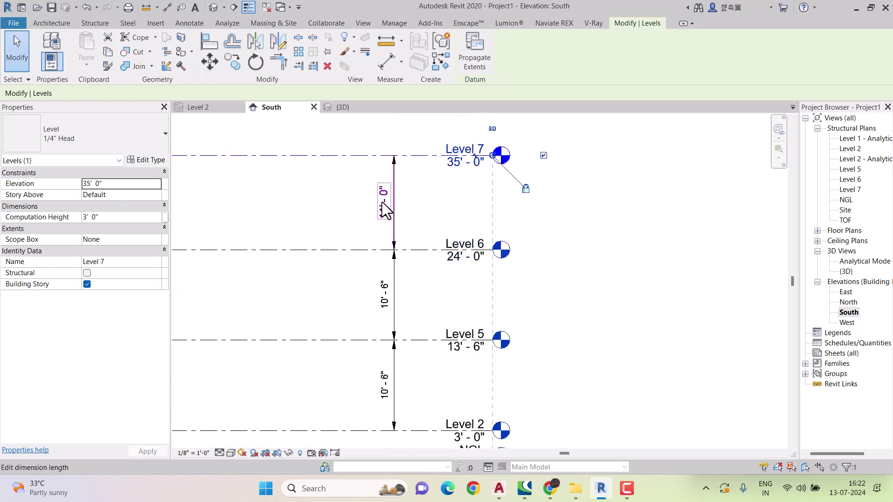
click(383, 202)
text(8')
key(Return)
click(586, 289)
- Dimension the spacings from Level 2 to NGL and NGL to TOF in line with the existing dimension chain
middle_drag(586, 289, 586, 209)
click(157, 8)
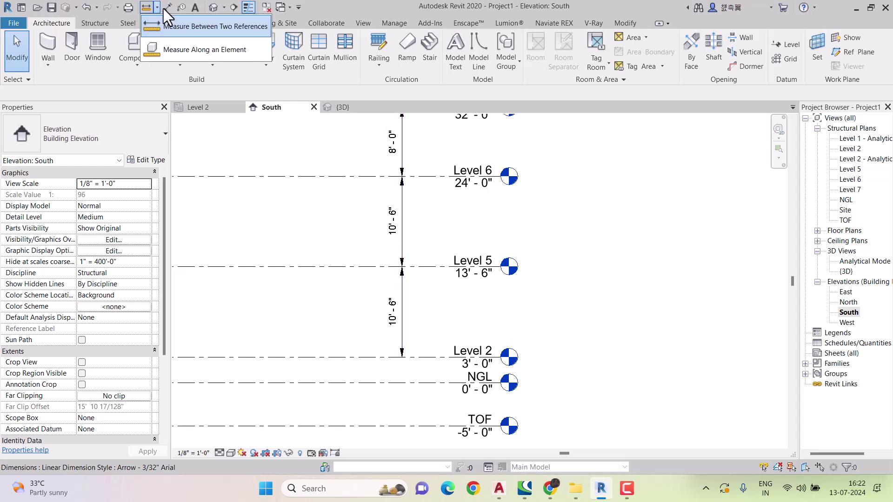
click(167, 7)
click(385, 369)
click(386, 379)
click(389, 401)
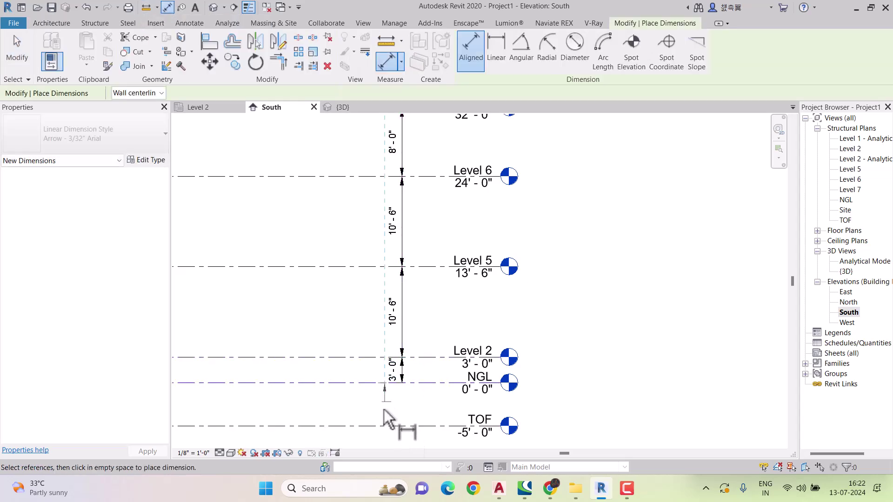
click(386, 383)
click(392, 426)
click(403, 411)
key(Escape)
key(Escape)
- Add a separate overall aligned dimension from Level 2 to TOF beside the dimension chain
scroll(468, 344, down, 1)
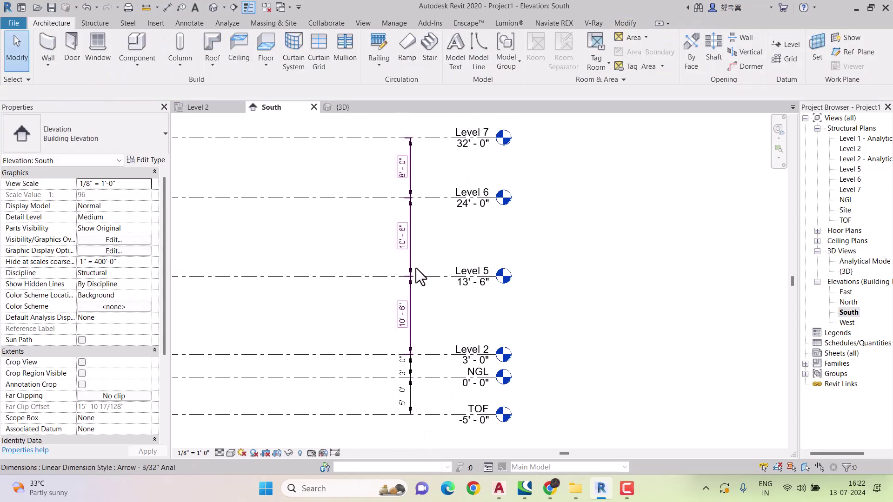
click(168, 8)
click(378, 355)
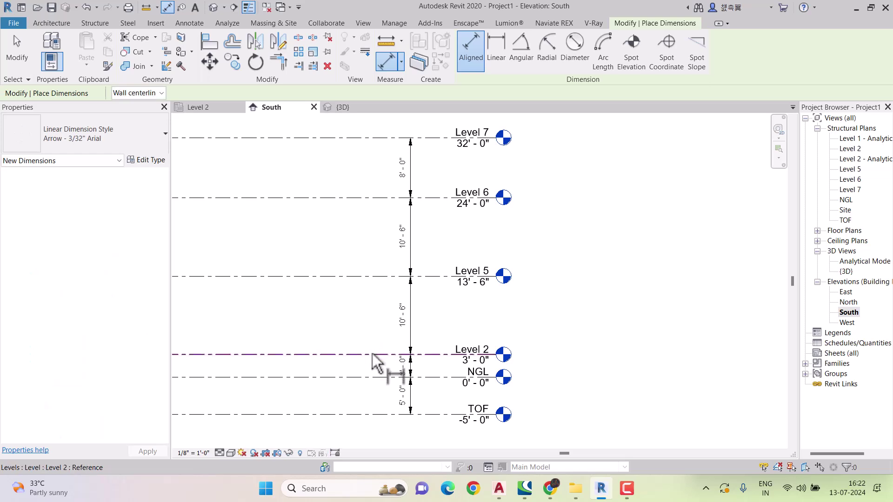
click(383, 415)
scroll(383, 415, up, 2)
click(387, 399)
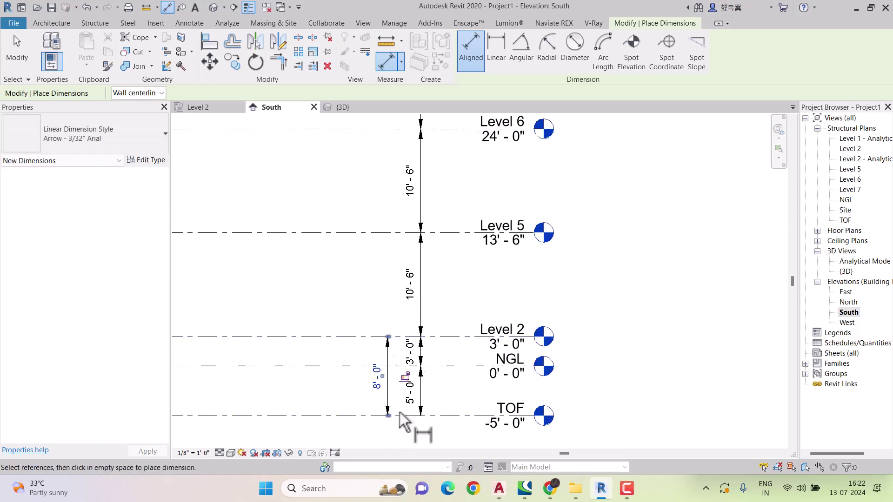
key(Escape)
key(Escape)
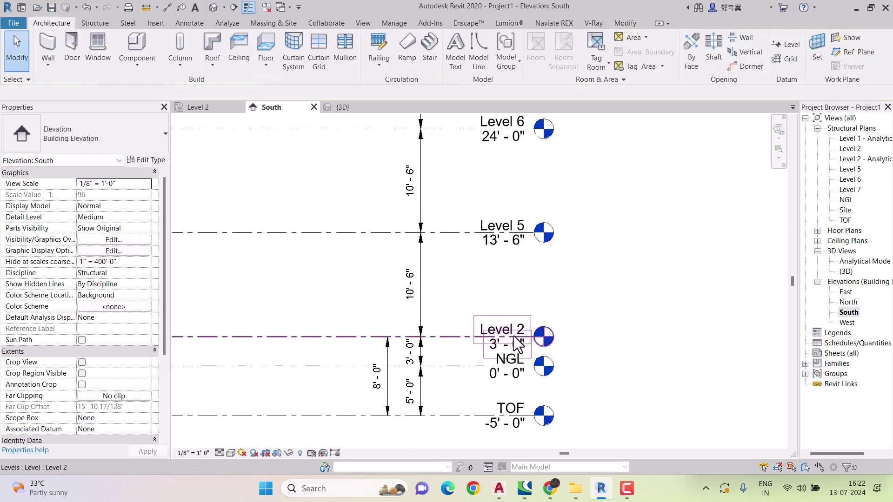
- Rename Level 2, at elevation 3', to PLINTH and apply the new name to its plan views
scroll(513, 336, down, 2)
middle_drag(598, 248, 598, 291)
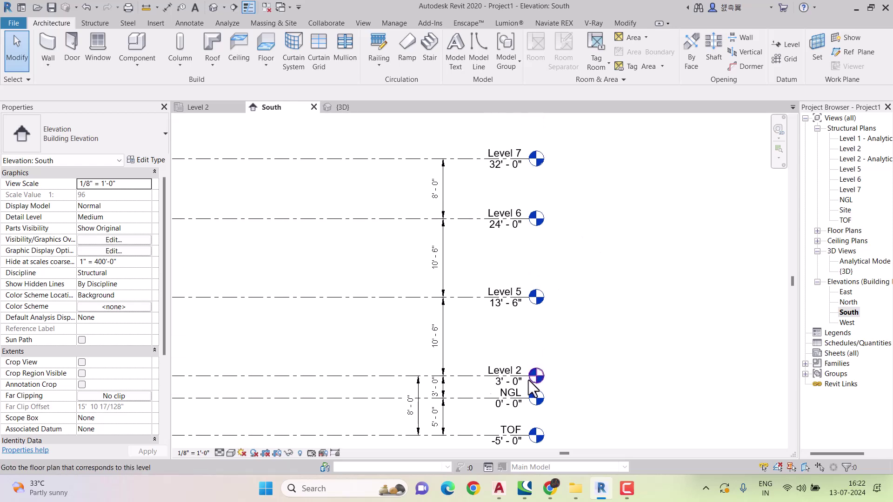
scroll(498, 409, up, 2)
double_click(494, 343)
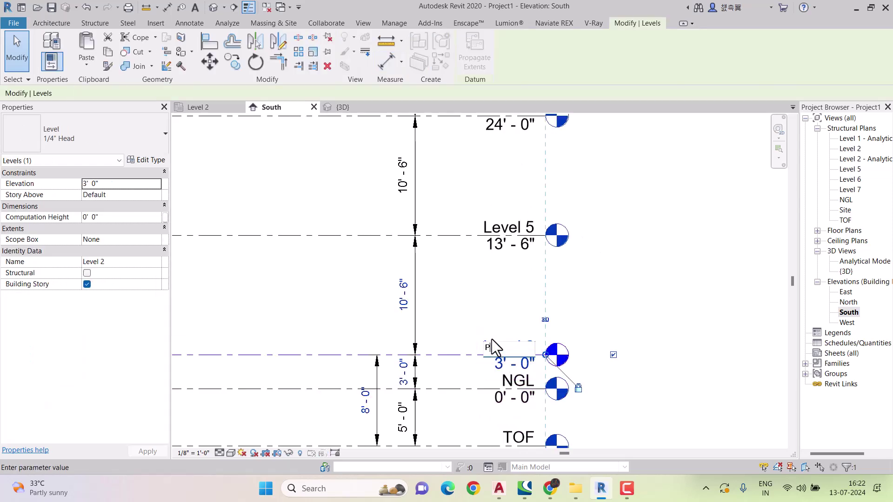
key(Return)
key(Left)
key(Return)
- Rename Level 5, at elevation 13' 6", to FIRST FLOOR and apply the new name to its corresponding views
double_click(491, 225)
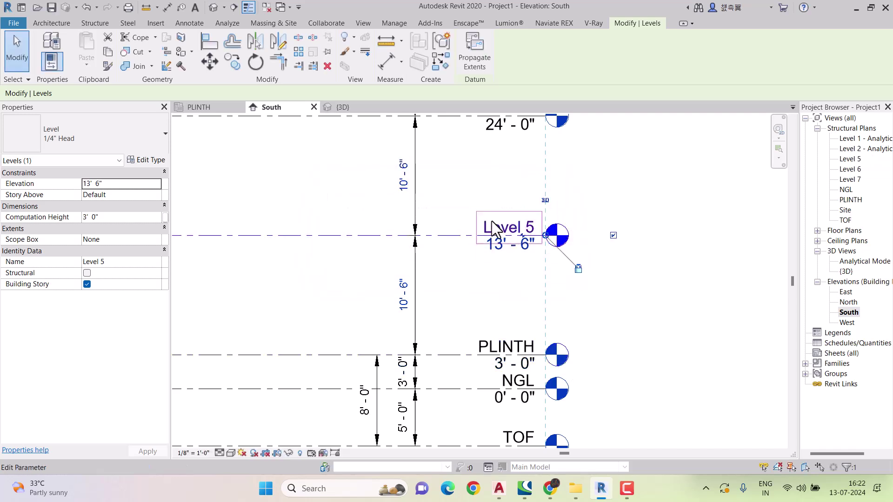
text(FIRST FLOOR)
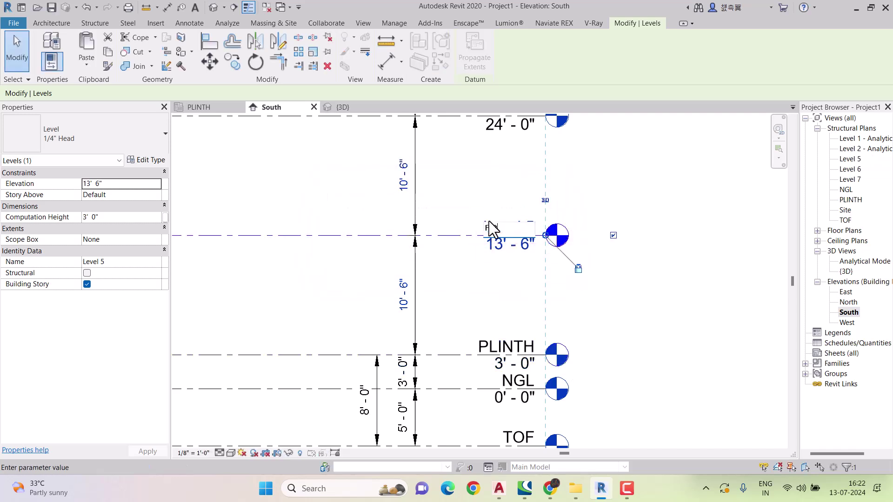
key(Return)
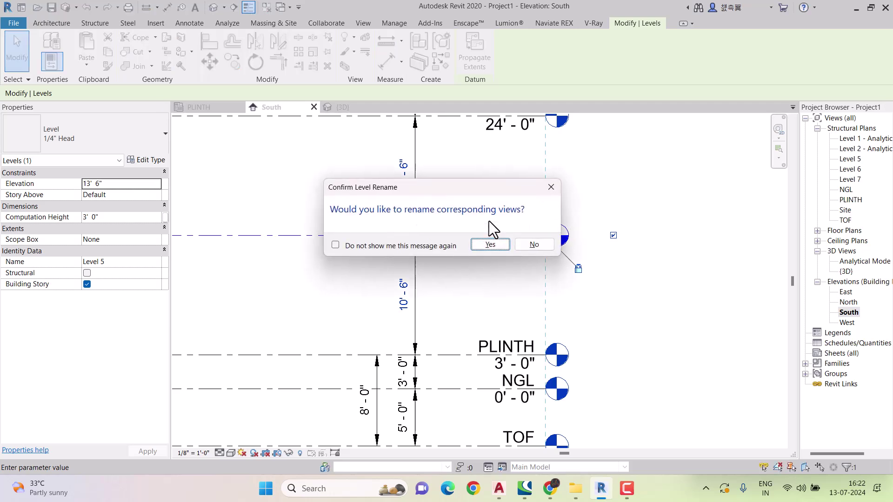
key(Left)
key(Return)
- Rename Level 6, at elevation 24', to TERRACE together with its corresponding plan views
middle_drag(487, 126, 499, 278)
double_click(510, 251)
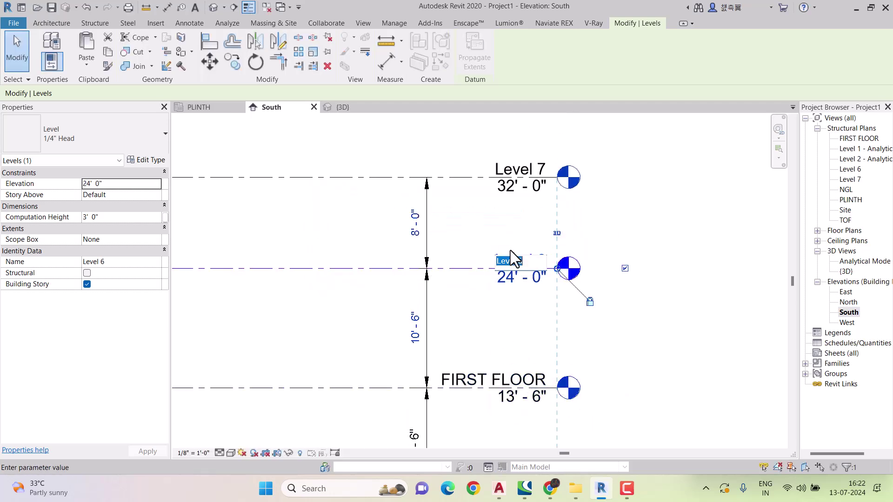
text(TERRACE)
key(Return)
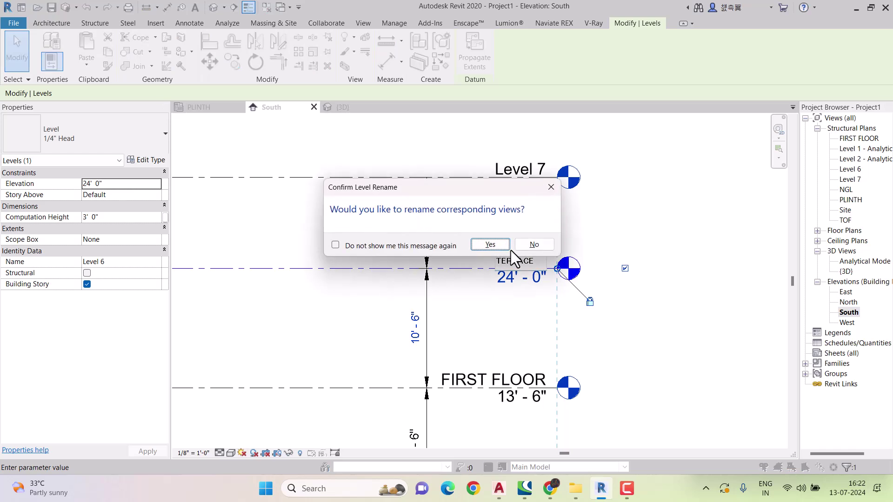
key(Return)
- Rename the topmost level, Level 7, to HEADROOM and rename its corresponding views too
double_click(516, 169)
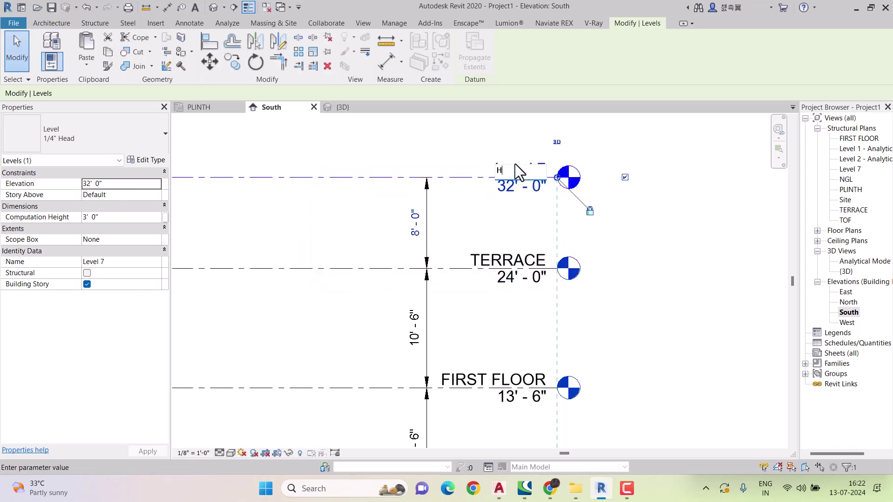
text(HEADROOM)
key(Return)
key(Return)
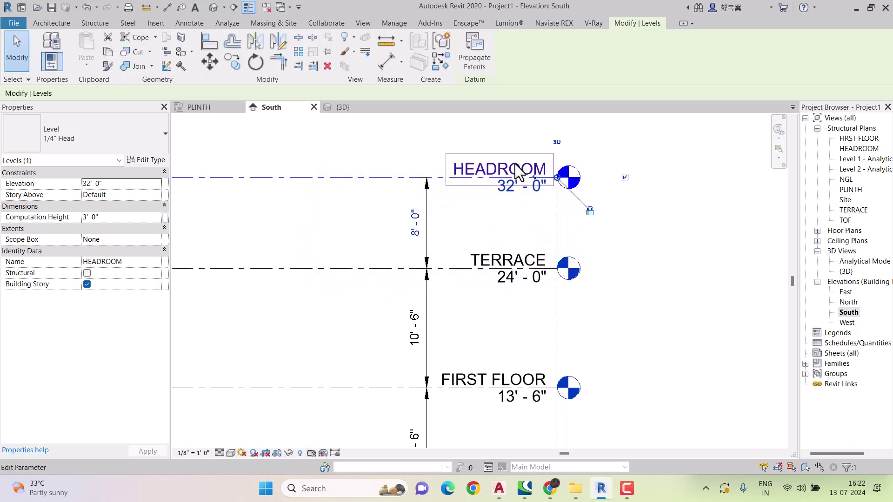
click(642, 250)
scroll(652, 247, down, 2)
middle_drag(651, 246, 622, 226)
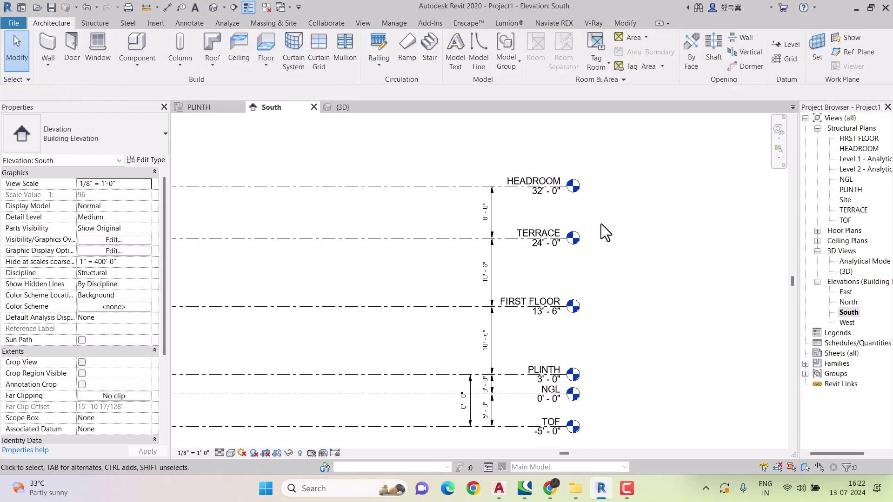
- Import plinth beam plan.dwg into the PLINTH structural plan with Auto - Center to Center positioning
double_click(843, 189)
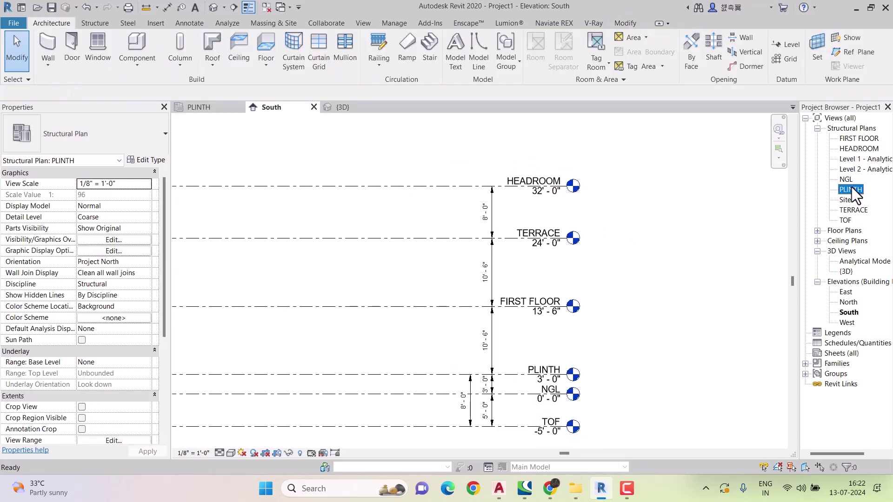
click(156, 24)
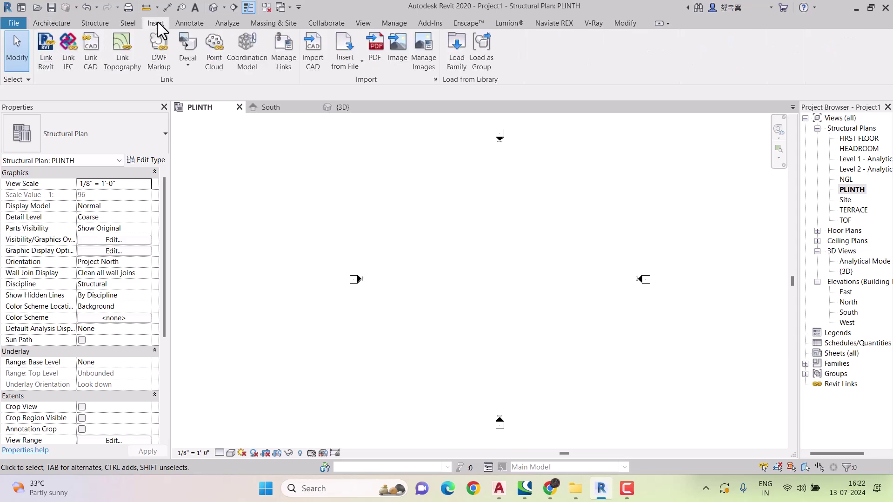
click(313, 50)
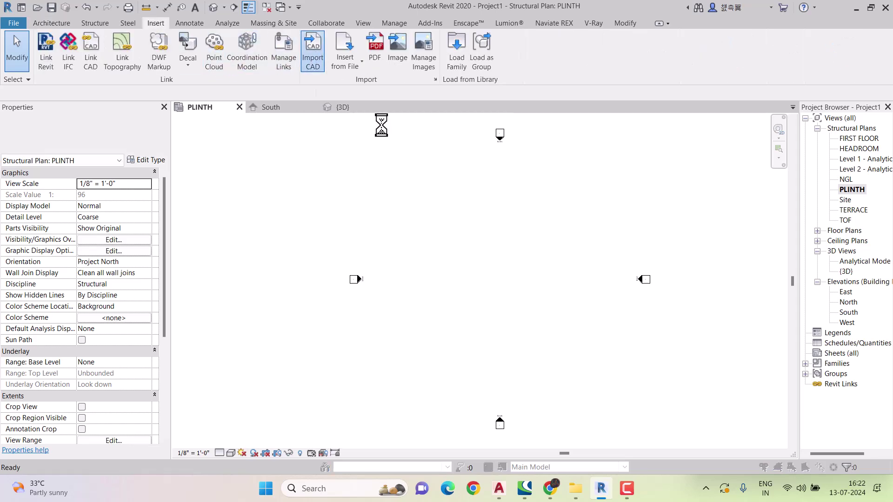
ctrl+scroll(180, 169, up, 5)
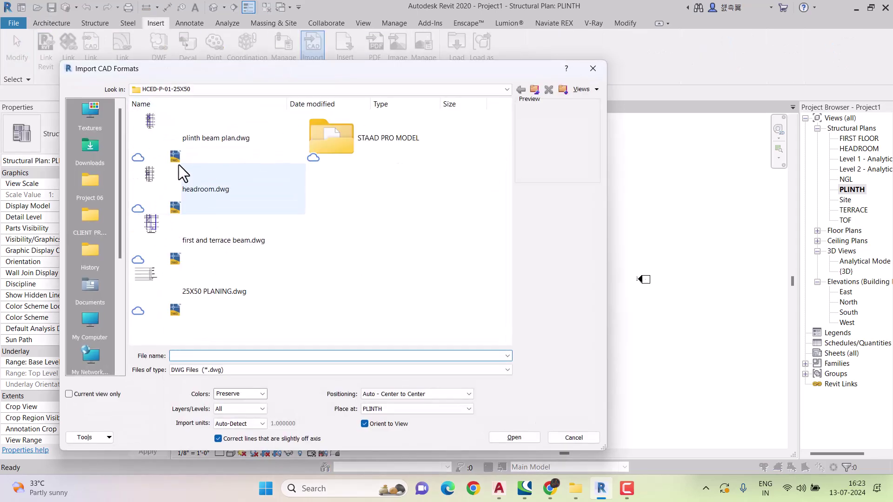
click(190, 147)
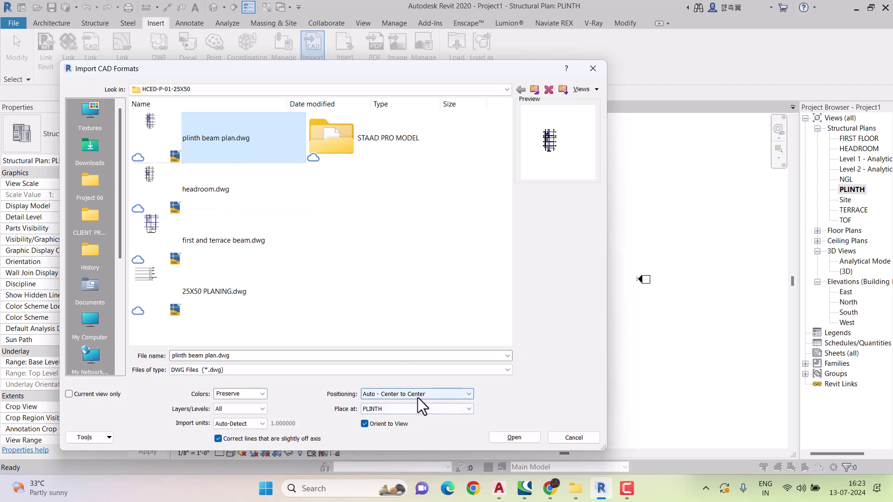
click(510, 437)
scroll(549, 257, up, 5)
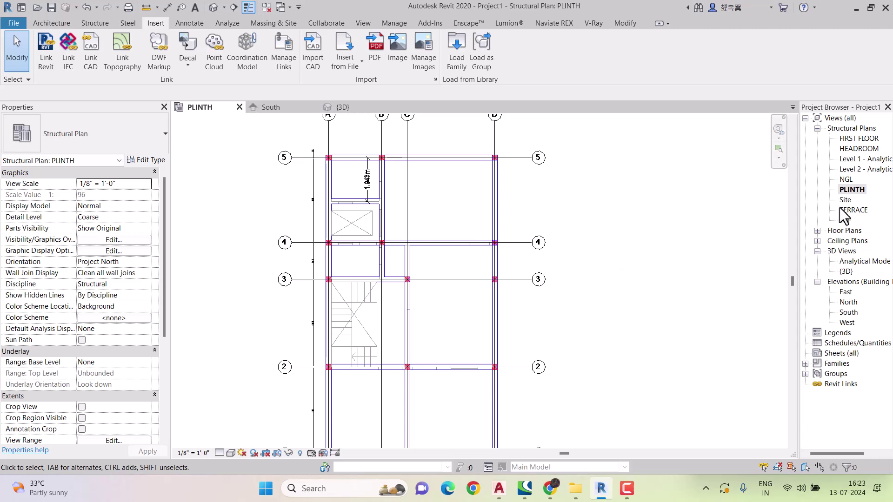
- Import first and terrace beam.dwg into the FIRST FLOOR structural plan with Auto - Center to Center positioning
double_click(859, 138)
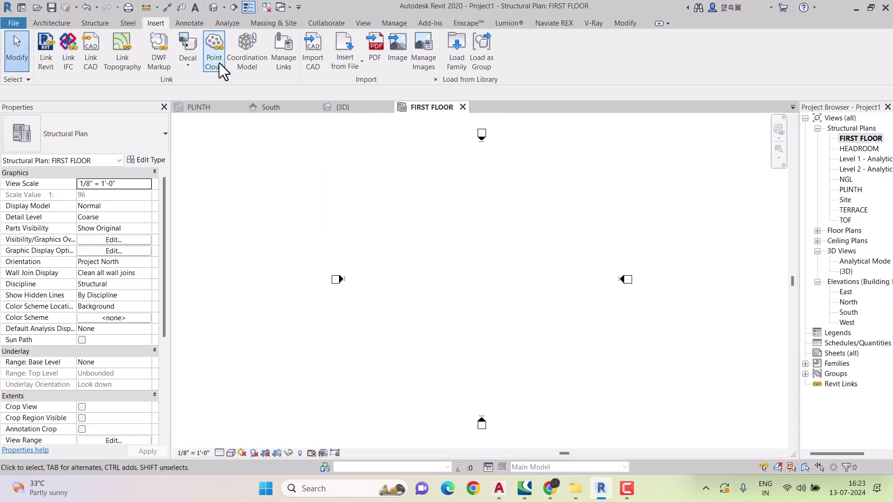
click(308, 55)
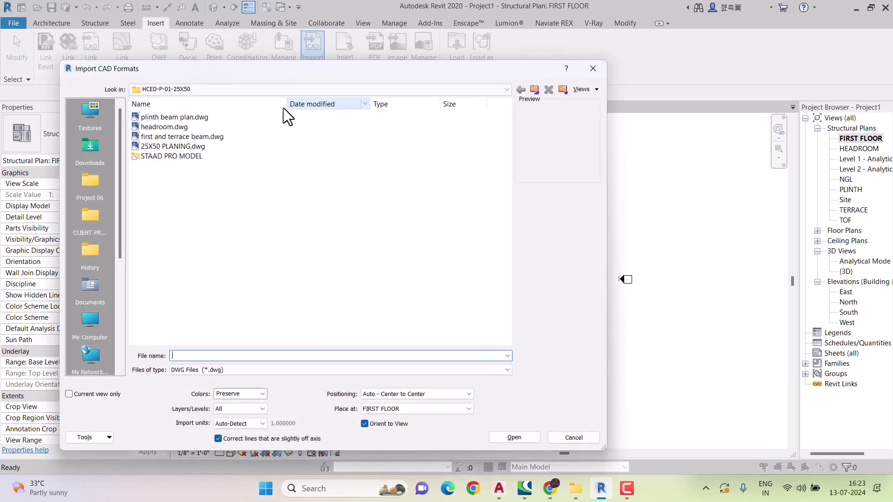
click(178, 137)
click(525, 437)
scroll(497, 296, up, 3)
- Set the FIRST FLOOR plan's underlay base level to PLINTH
click(149, 363)
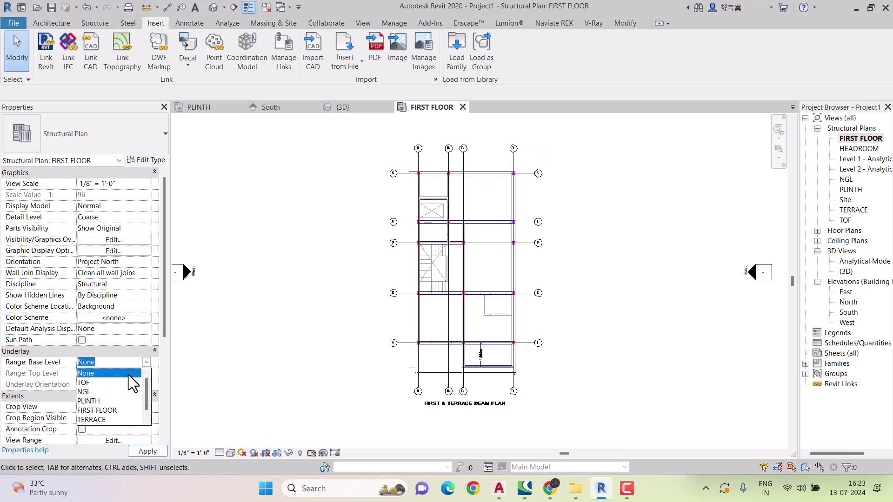
click(95, 403)
scroll(443, 160, up, 3)
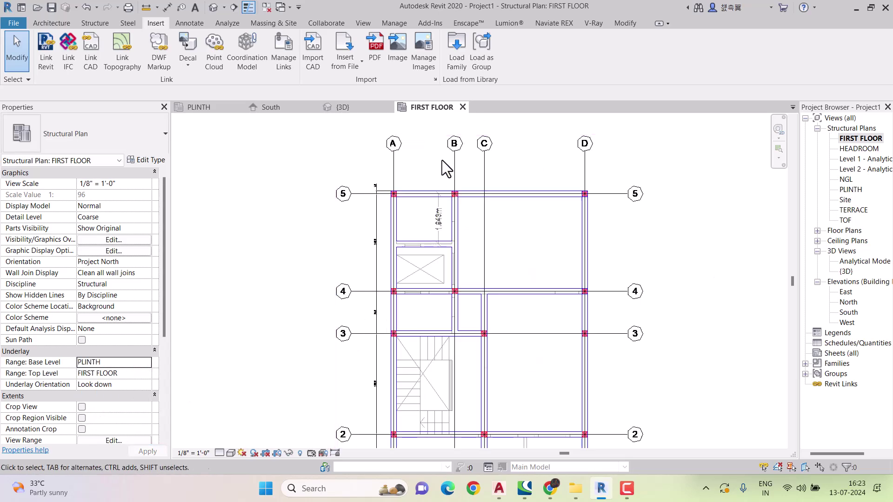
- Move the imported first and terrace beam drawing so its column at grid A-5 coincides with the same column of the PLINTH underlay
click(423, 205)
scroll(518, 246, up, 5)
drag(565, 261, 543, 317)
click(208, 61)
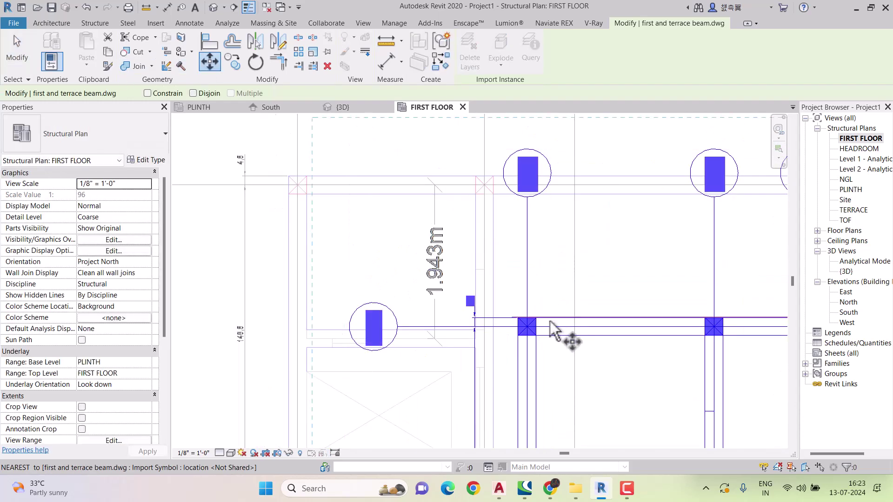
scroll(551, 319, up, 3)
click(501, 318)
middle_drag(379, 242, 557, 422)
scroll(333, 266, down, 3)
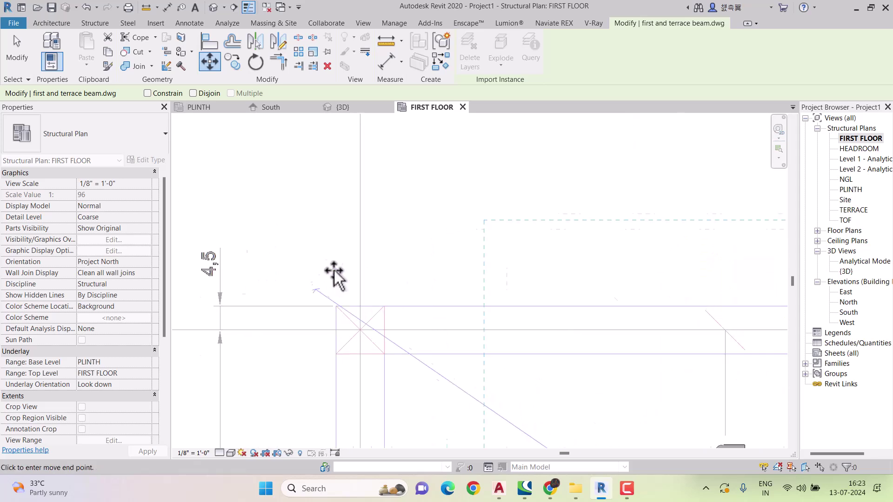
click(342, 343)
scroll(370, 275, up, 5)
scroll(323, 251, down, 8)
middle_drag(578, 334, 554, 267)
click(535, 260)
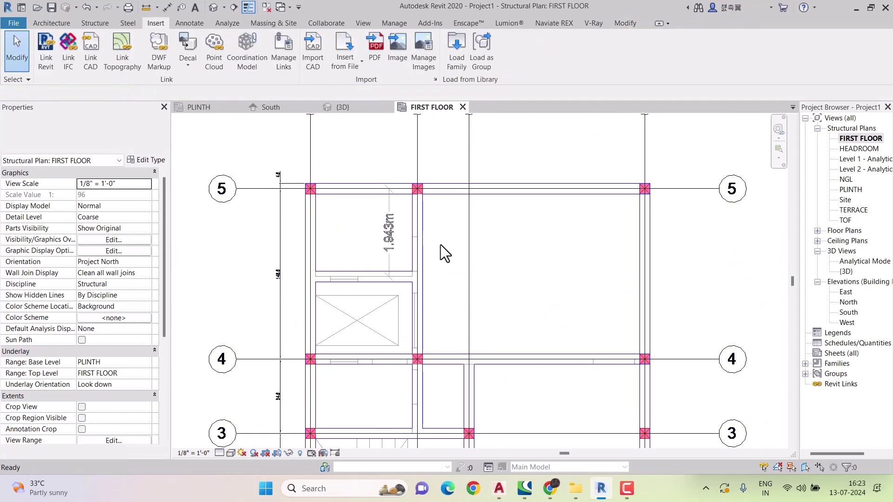
scroll(657, 235, down, 3)
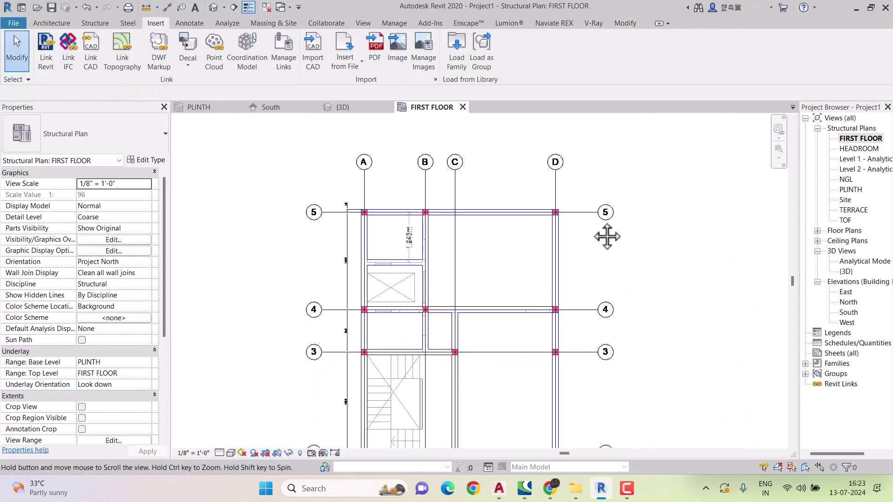
- Copy the first and terrace beam drawing in the 3D view and paste it aligned to the TERRACE level
click(863, 148)
click(213, 9)
shift+middle_drag(516, 316, 472, 270)
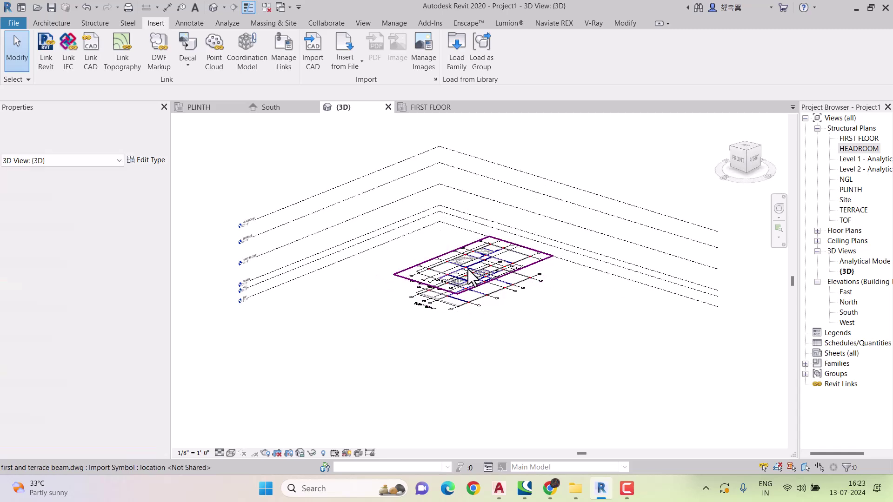
click(473, 270)
scroll(473, 270, up, 2)
click(86, 59)
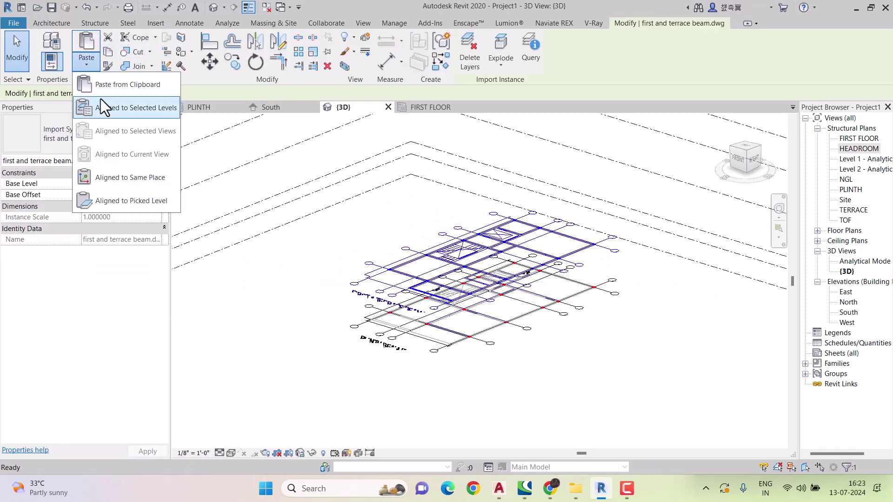
click(121, 107)
click(647, 153)
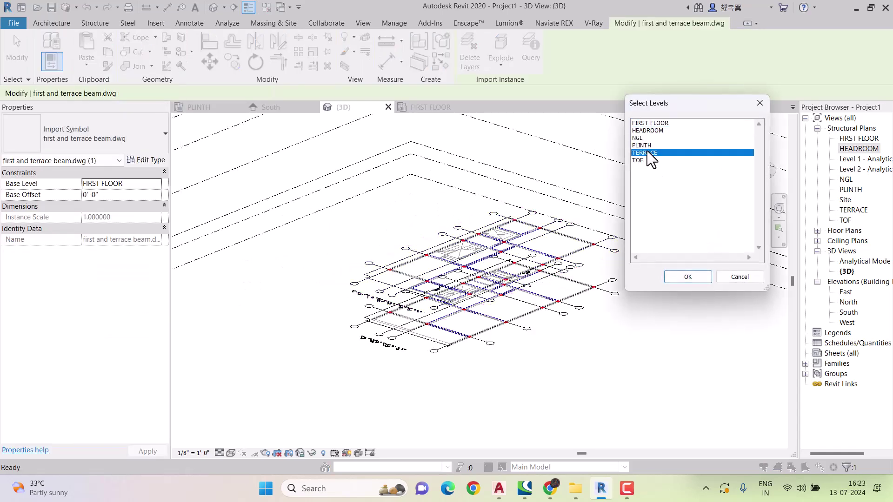
click(687, 277)
shift+middle_drag(580, 374, 592, 339)
key(Escape)
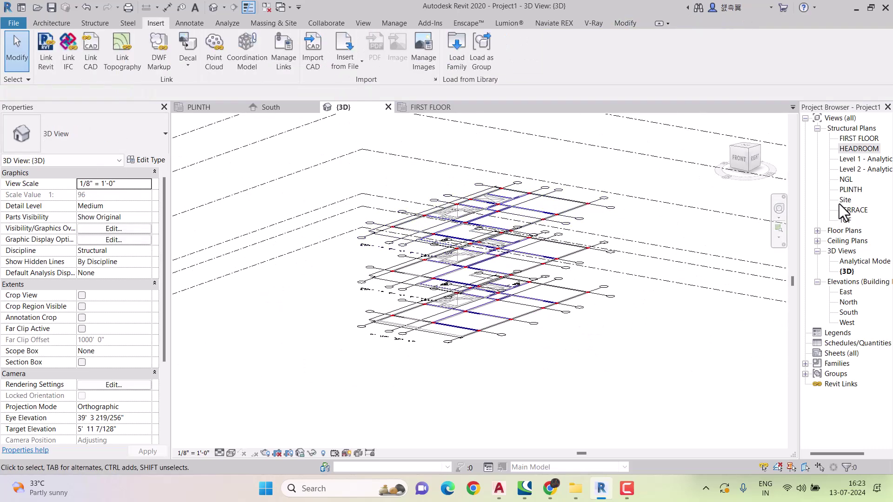
- Import headroom.dwg into the HEADROOM structural plan with Auto - Center to Center positioning
double_click(862, 149)
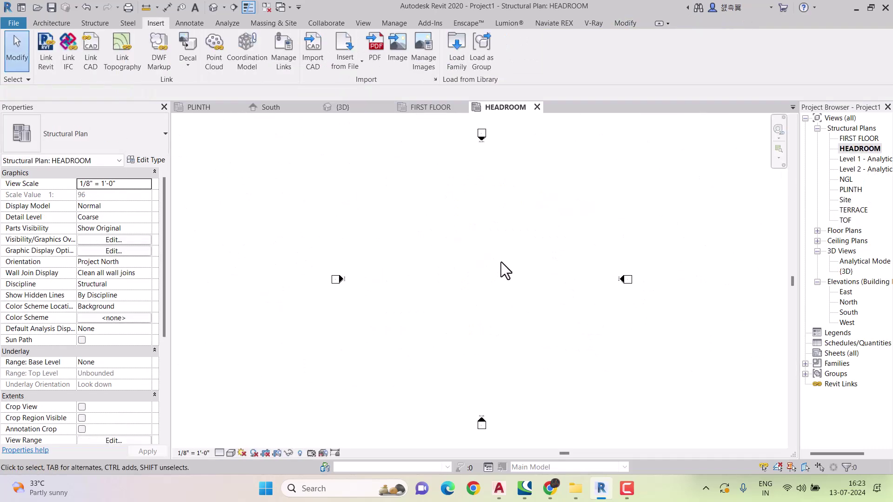
click(319, 47)
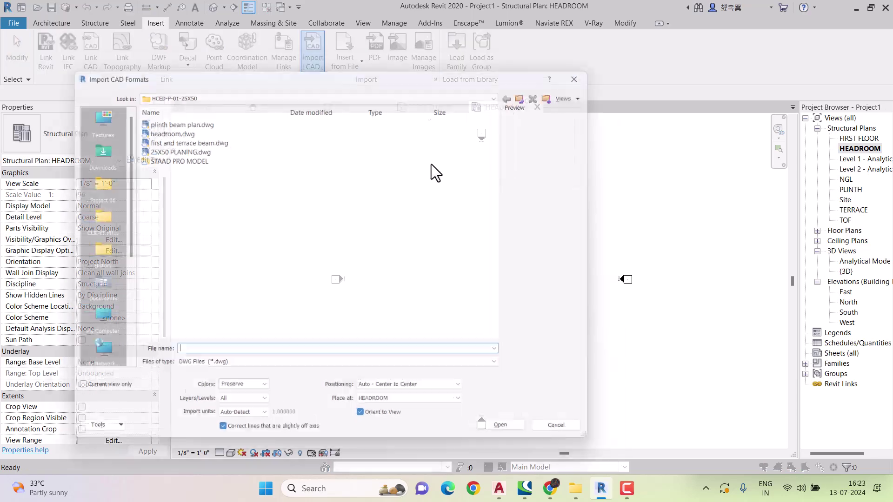
click(174, 127)
click(514, 440)
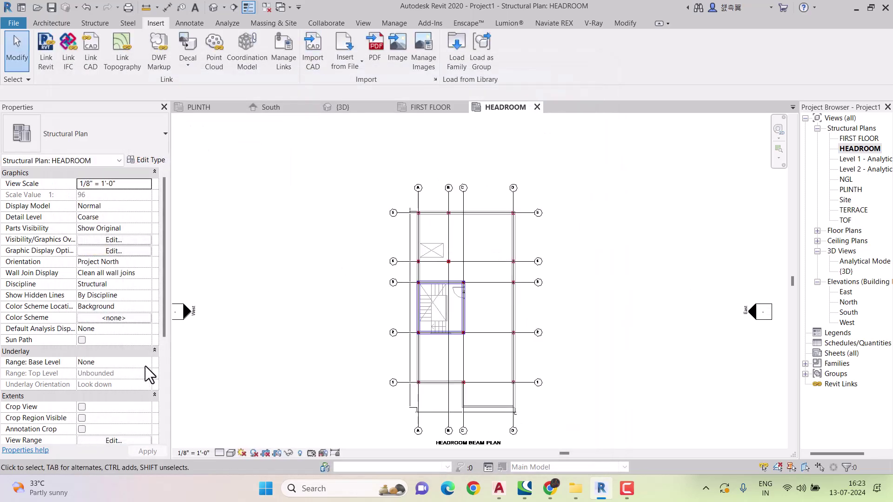
- Set the HEADROOM plan's underlay base level to TERRACE and check the column alignment around grid 5
click(139, 363)
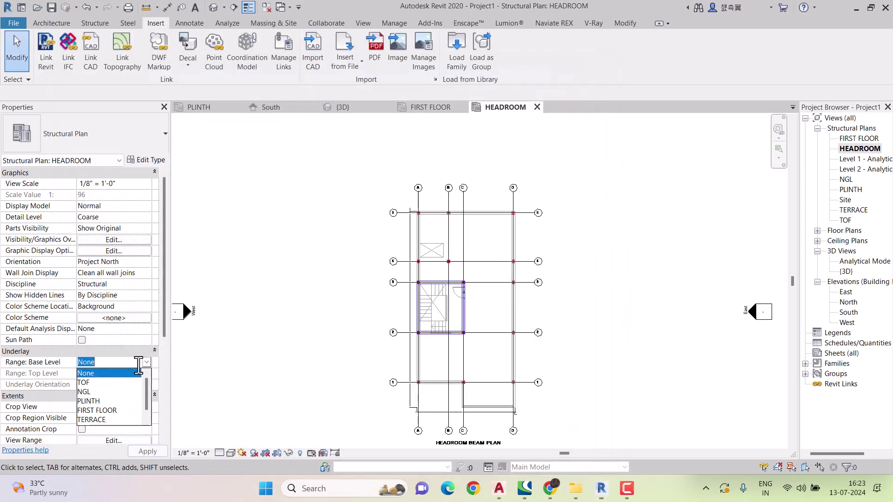
click(91, 420)
scroll(478, 230, up, 5)
scroll(415, 195, up, 2)
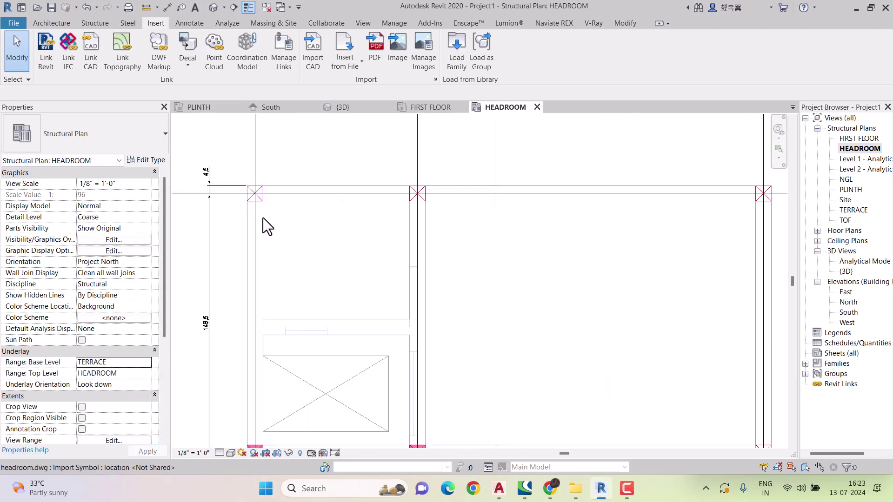
scroll(288, 255, down, 4)
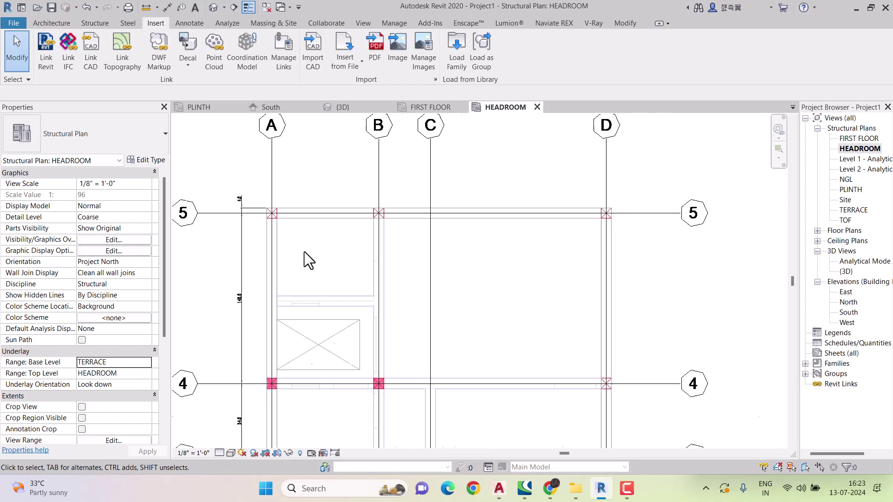
- Return the application window to full size and inspect the stacked beam plans in the 3D view
drag(215, 4, 212, 11)
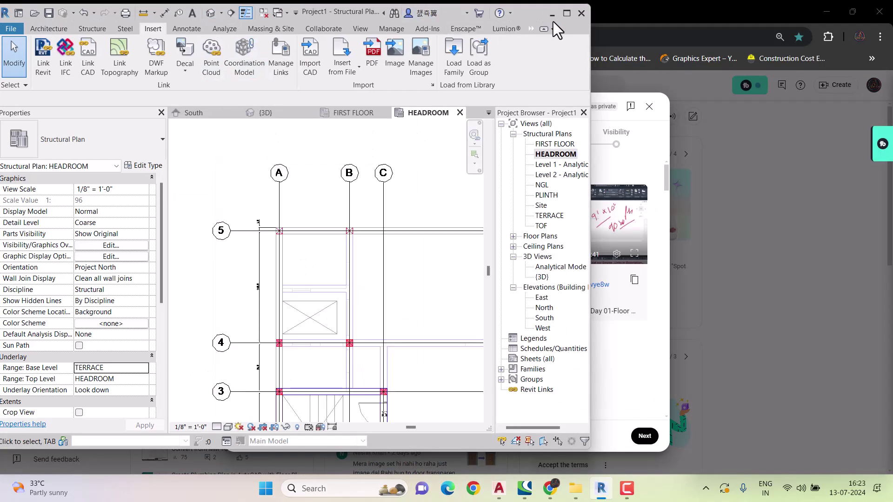
click(566, 14)
click(214, 7)
shift+middle_drag(409, 249, 515, 275)
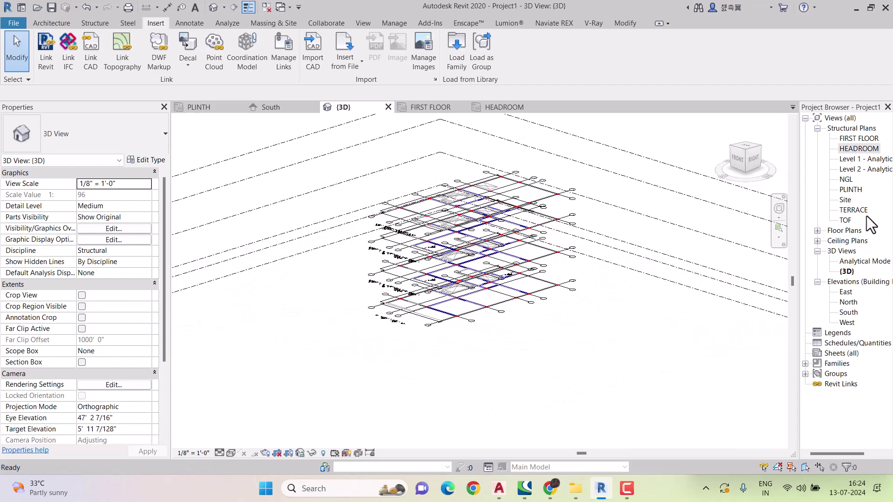
- In the PLINTH structural plan, start a structural column using the 12 x 18 concrete rectangular type and rename that type 9"X9"
double_click(853, 190)
scroll(367, 197, up, 8)
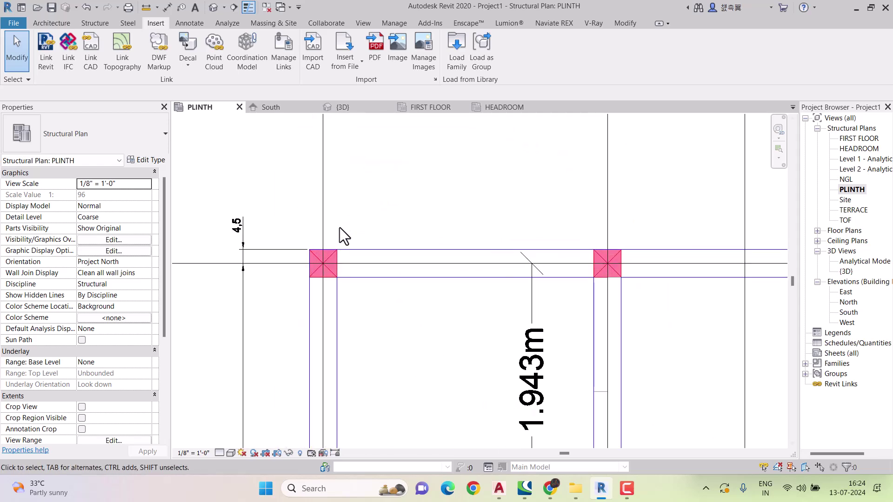
click(96, 22)
click(91, 43)
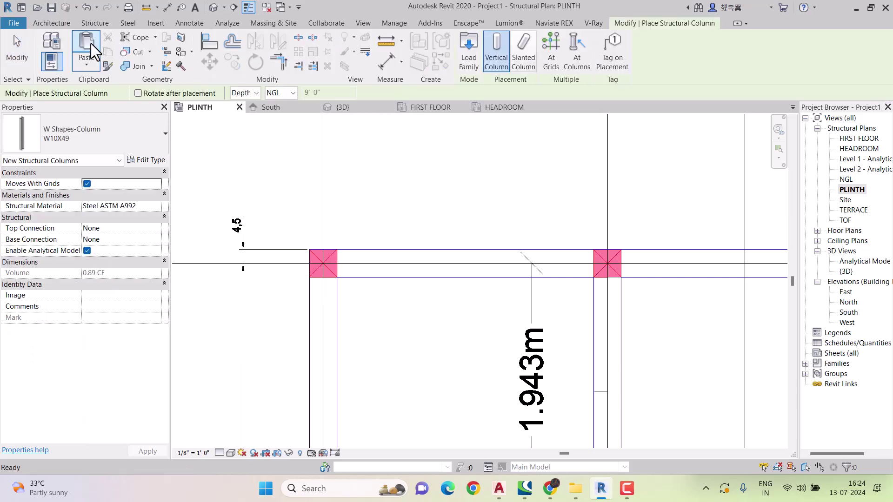
click(165, 134)
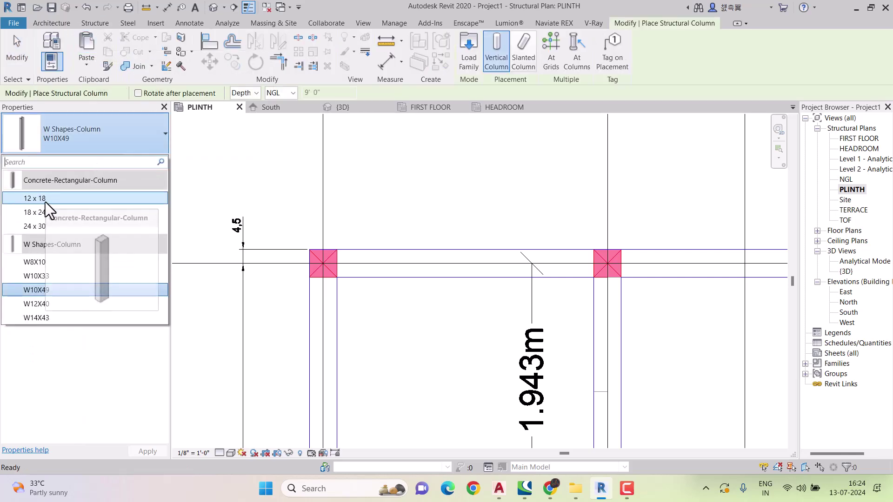
click(45, 200)
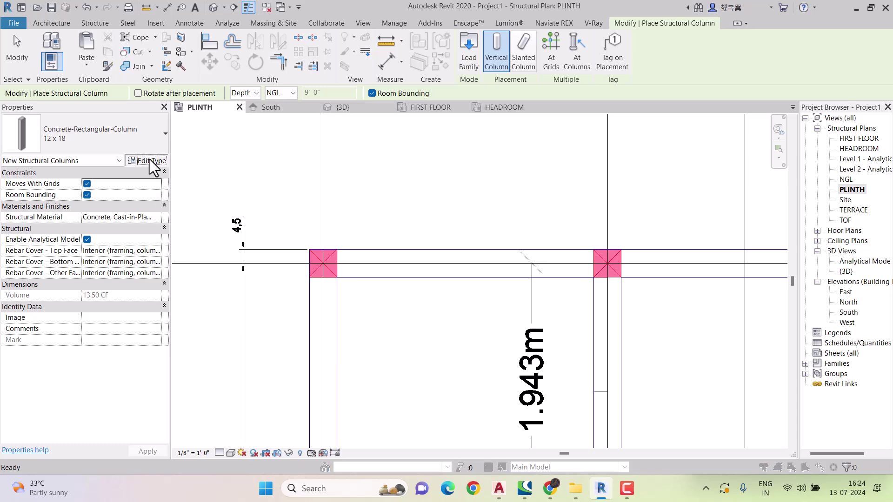
click(151, 161)
click(813, 114)
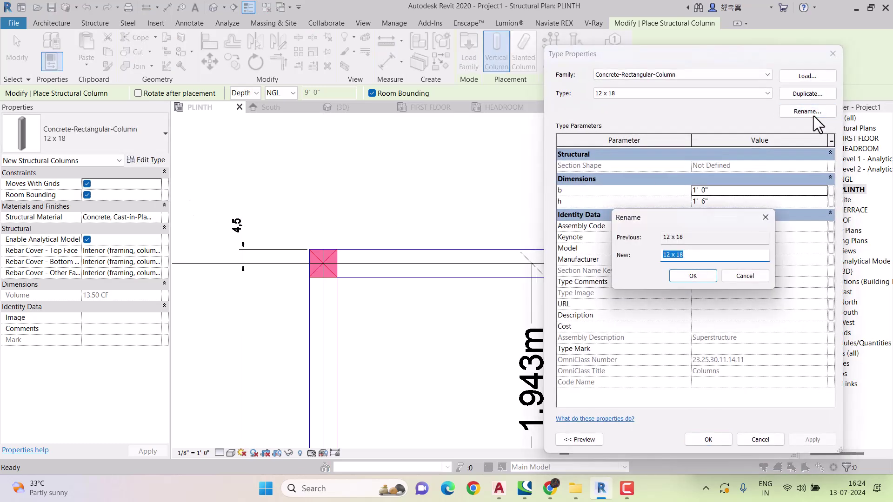
text(9"X9")
key(Return)
- Set both the b and h dimensions of the 9"X9" column type to 9"
click(724, 192)
text(9)
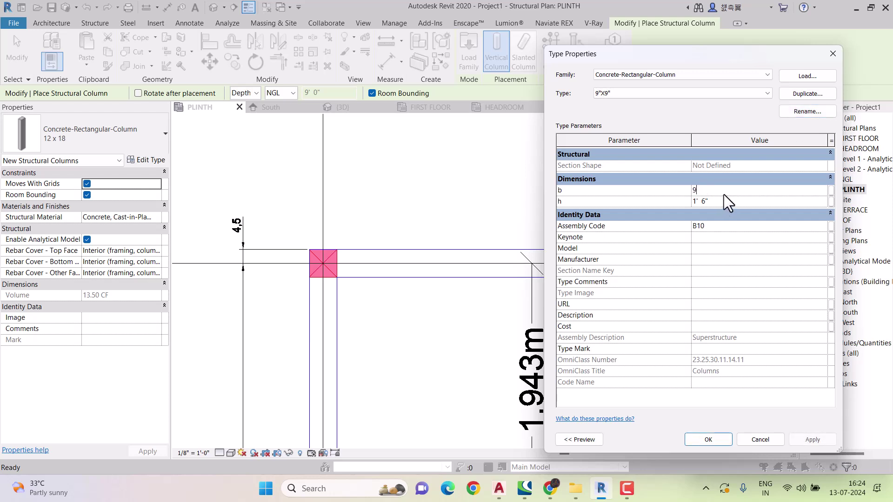
click(747, 203)
text(9)
key(Return)
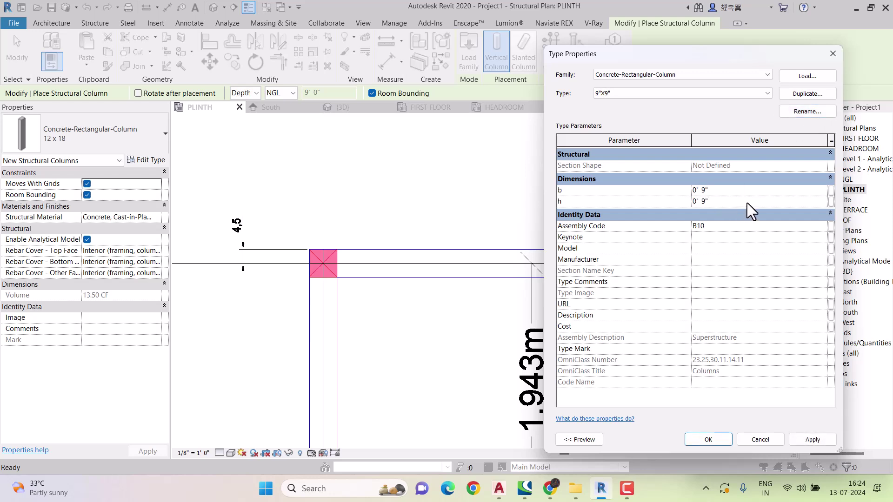
click(711, 441)
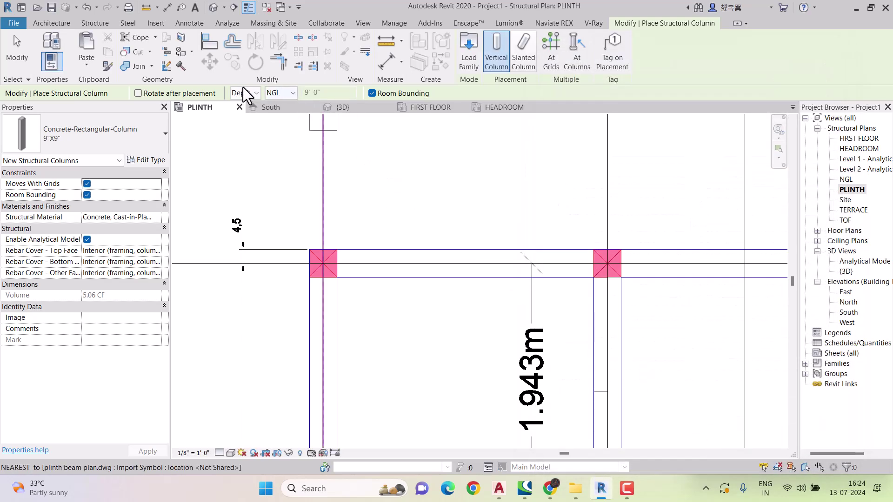
- Place a 9"X9" column with its depth down to TOF on the top-left column mark of the plinth beam plan
click(278, 93)
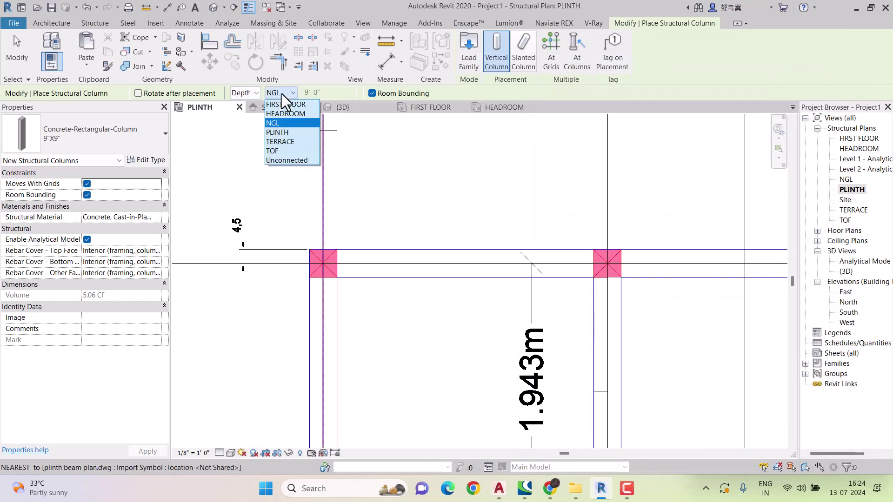
click(280, 151)
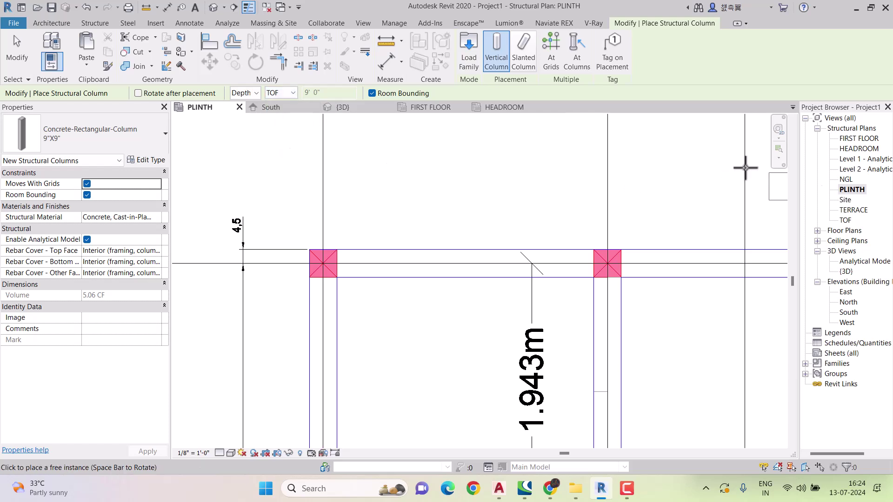
scroll(307, 242, up, 3)
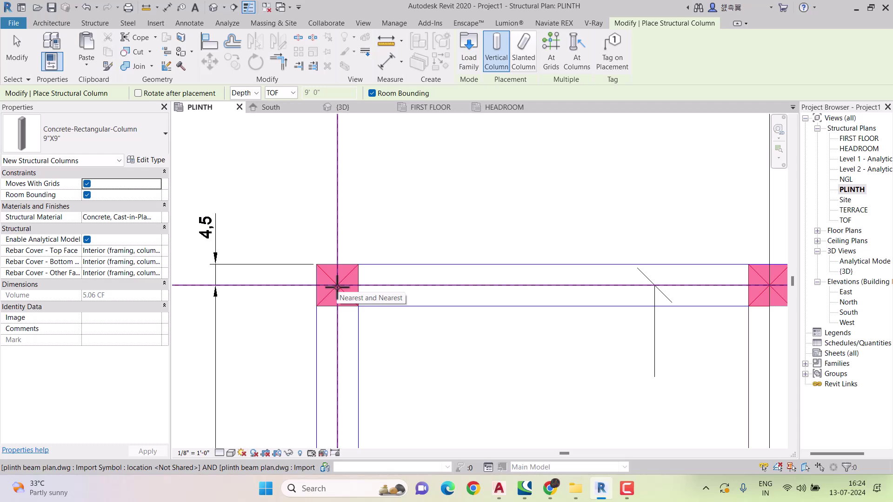
click(337, 287)
key(Escape)
click(359, 293)
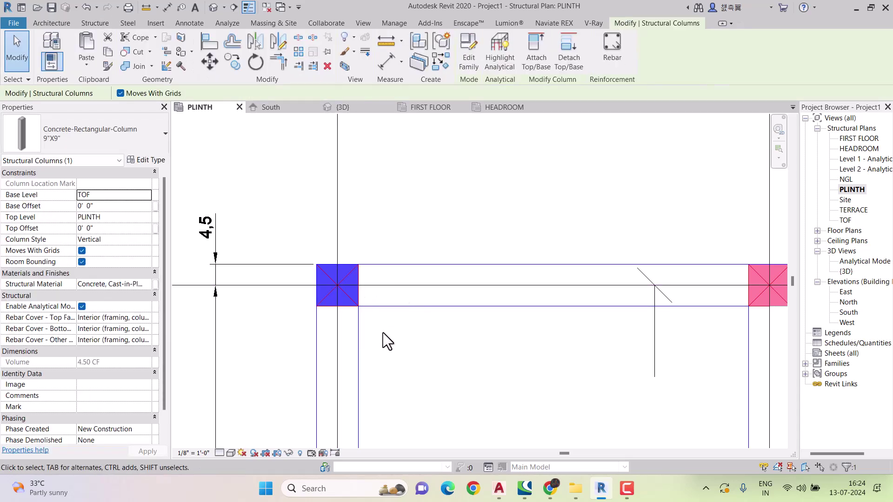
key(Escape)
- Set the PLINTH plan's visual style to Consistent Colors and select the placed column
click(231, 453)
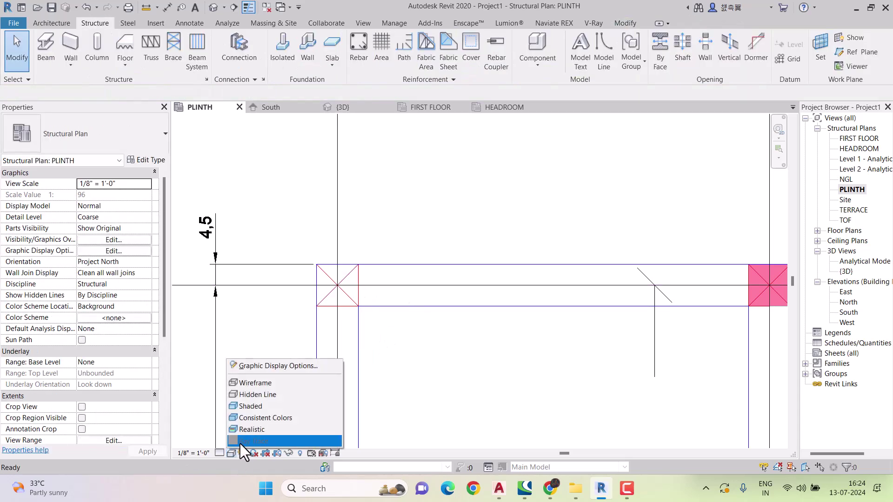
click(259, 418)
click(378, 308)
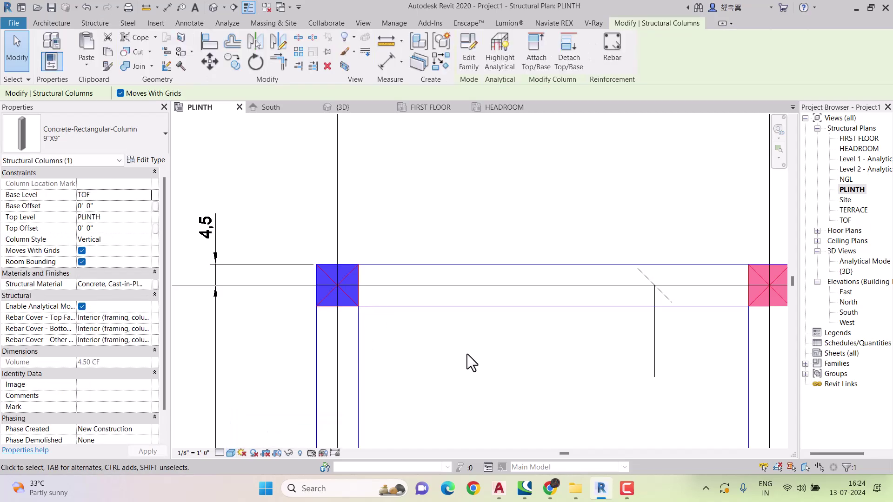
- In the 3D view, set the selected column's top level to TERRACE
click(214, 7)
scroll(346, 204, down, 1)
shift+middle_drag(432, 278, 647, 275)
scroll(353, 314, up, 4)
click(359, 311)
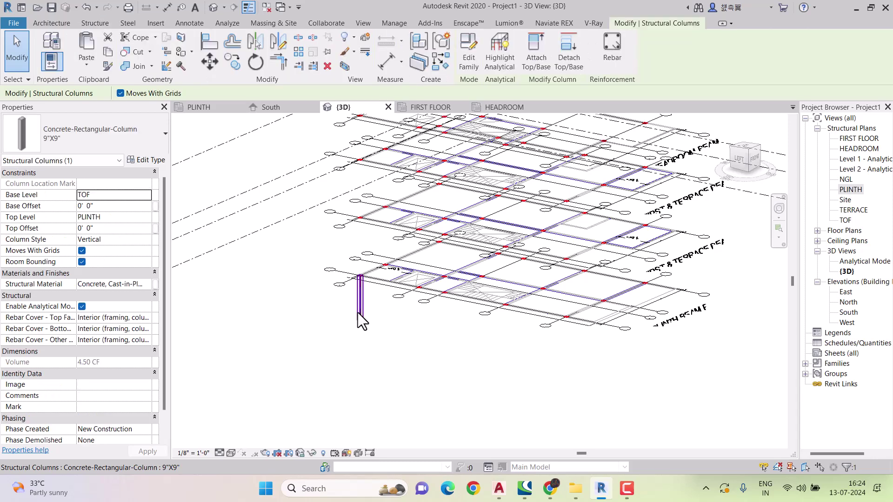
click(99, 217)
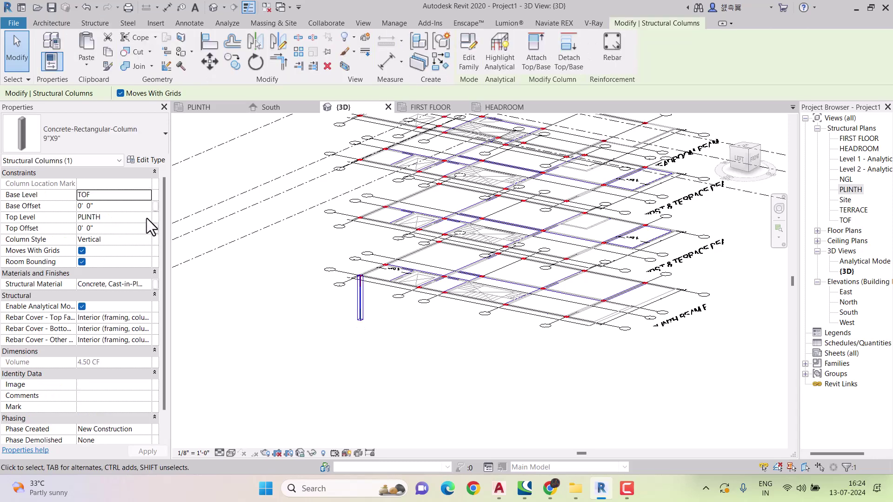
click(147, 217)
click(100, 266)
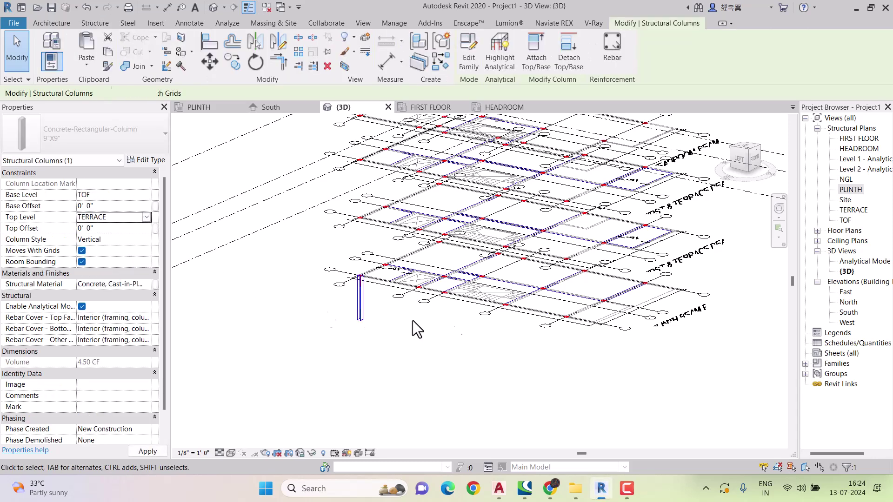
- Set the 3D view's visual style to Realistic and inspect the extended column against the beam plans
scroll(435, 280, down, 1)
click(232, 453)
click(241, 428)
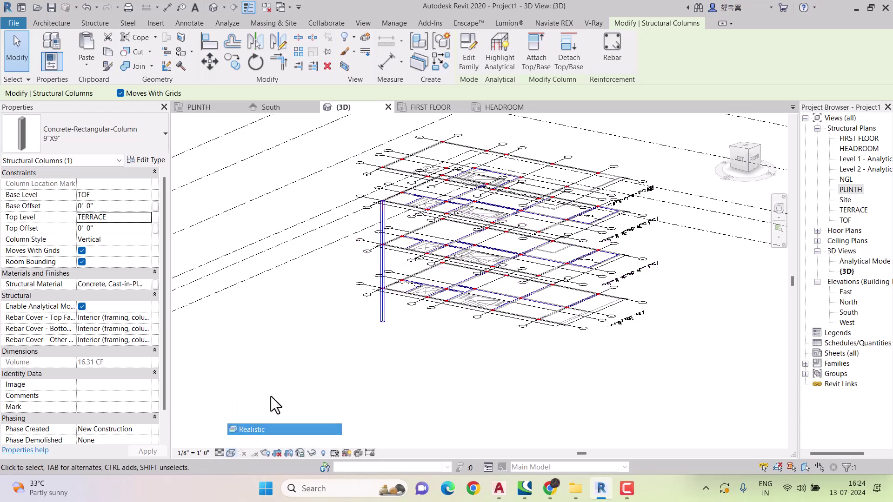
scroll(405, 210, up, 3)
key(Escape)
mouse_move(446, 312)
shift+middle_down()
mouse_move(455, 256)
mouse_move(572, 271)
mouse_move(459, 292)
mouse_move(459, 307)
shift+middle_up()
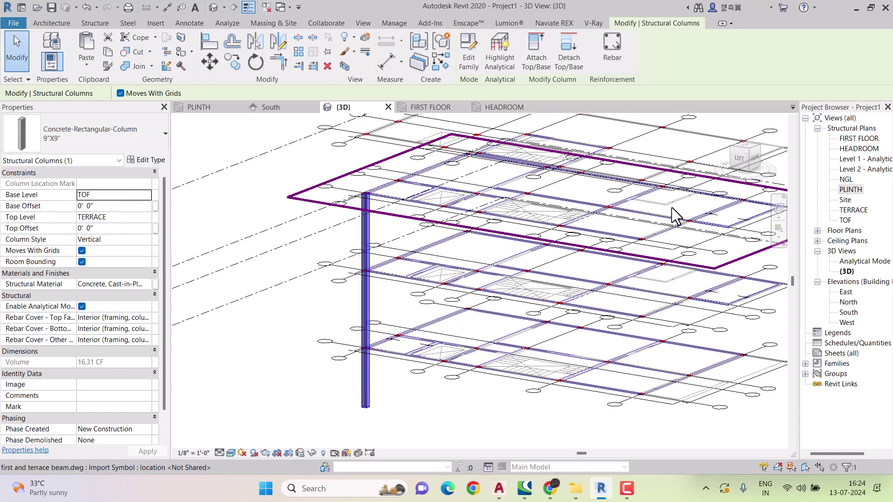
key(Escape)
- In the PLINTH plan, copy the corner column corner-to-corner onto the adjacent column mark in the top row
double_click(851, 190)
click(334, 263)
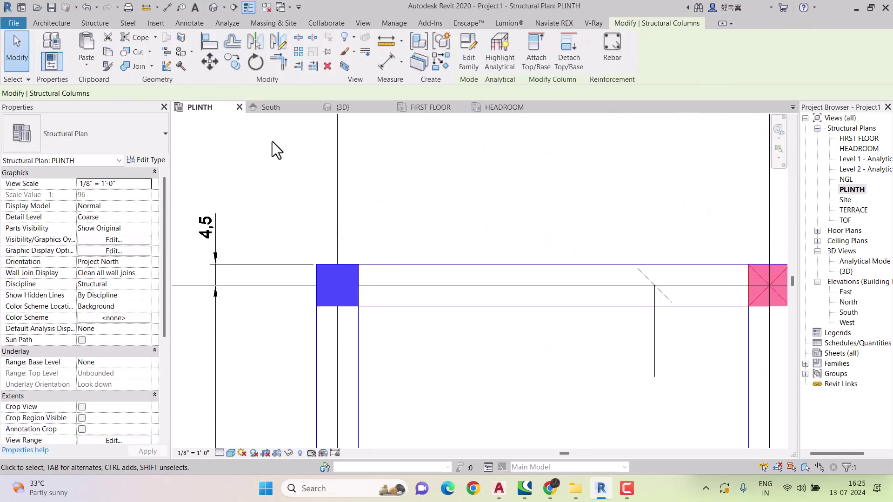
click(233, 60)
click(317, 265)
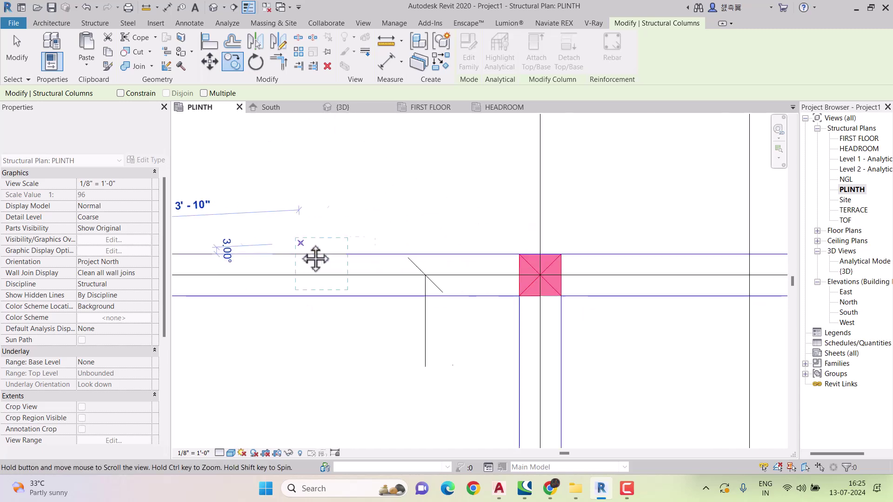
click(520, 255)
middle_drag(691, 236, 210, 236)
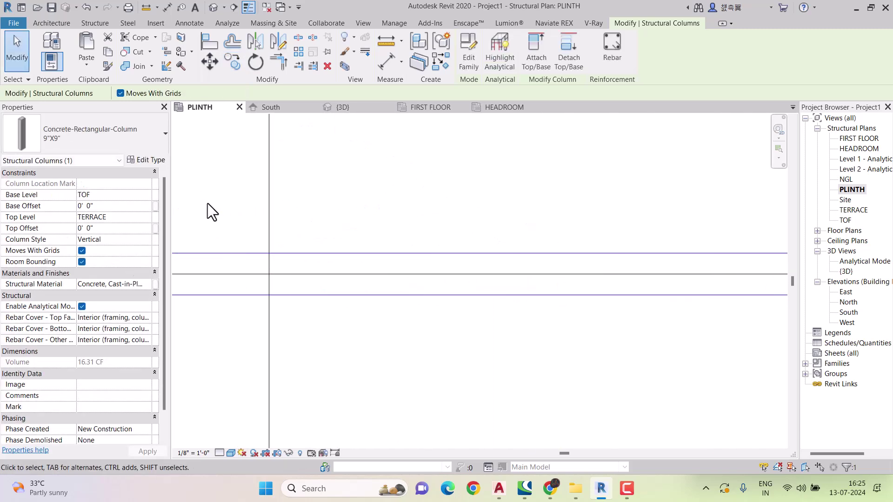
- Copy the column with the Multiple option onto the far right column mark in the top row
click(226, 66)
scroll(261, 235, up, 1)
middle_drag(269, 243, 409, 249)
middle_drag(368, 155, 515, 159)
click(216, 94)
click(295, 265)
scroll(624, 253, down, 2)
middle_drag(719, 251, 288, 249)
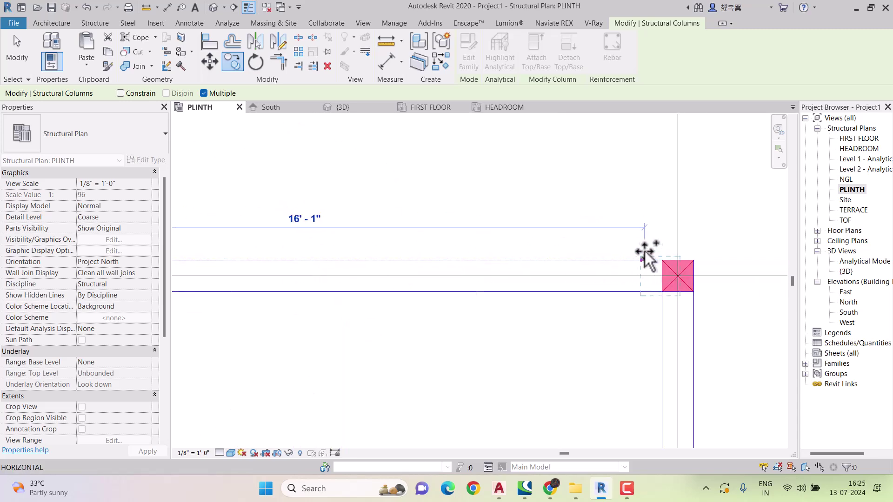
click(665, 260)
scroll(636, 247, down, 3)
middle_drag(365, 242, 458, 227)
scroll(455, 230, down, 3)
key(Escape)
key(Escape)
- Copy the three top-row columns down onto the column marks along grid 4
drag(233, 205, 675, 270)
scroll(258, 236, up, 4)
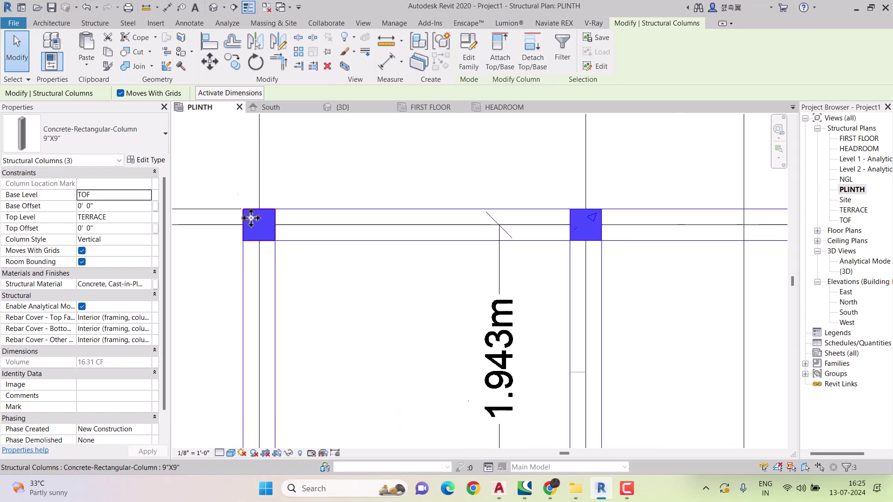
key(Escape)
scroll(217, 212, down, 3)
drag(221, 186, 536, 244)
click(233, 61)
scroll(246, 229, up, 4)
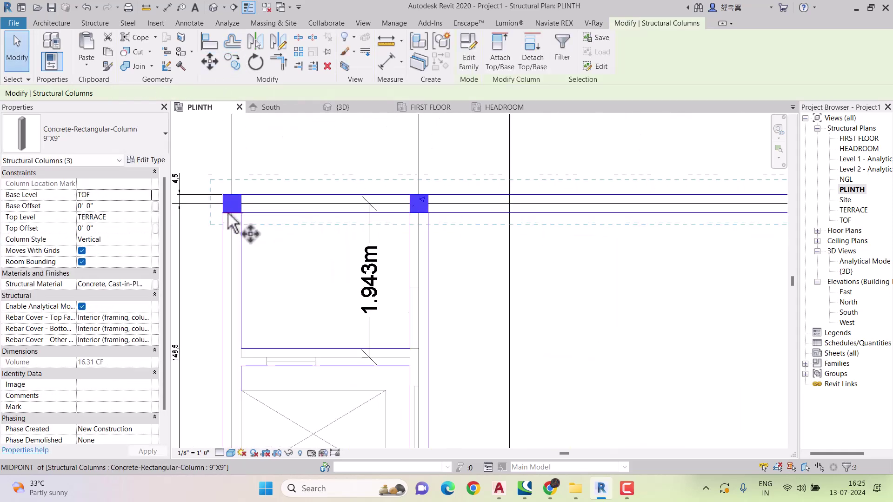
click(221, 185)
scroll(235, 249, down, 4)
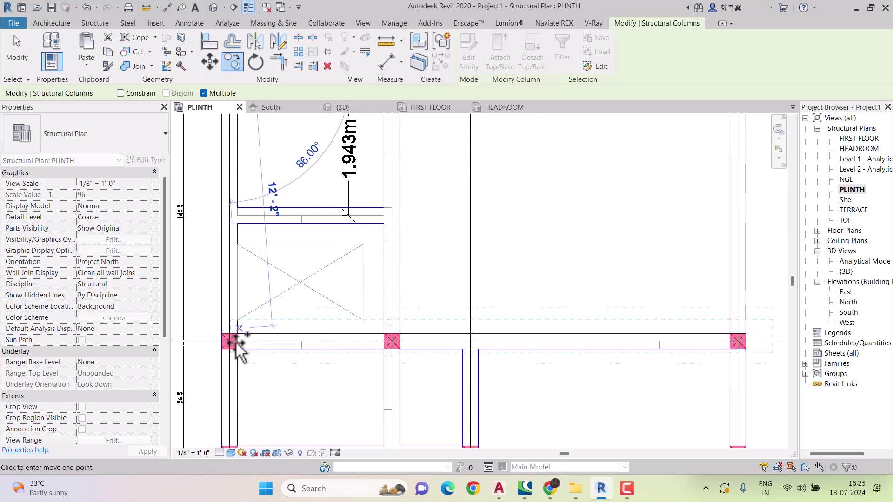
scroll(222, 321, up, 4)
click(221, 320)
scroll(228, 260, down, 3)
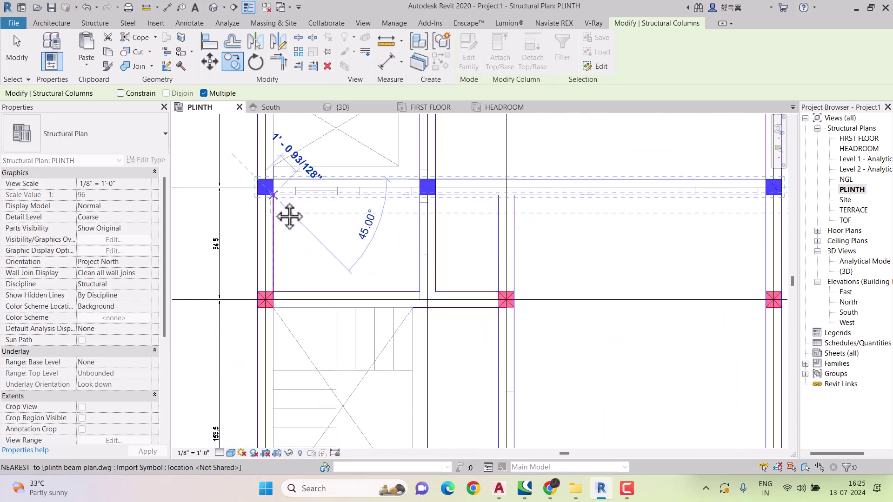
key(Escape)
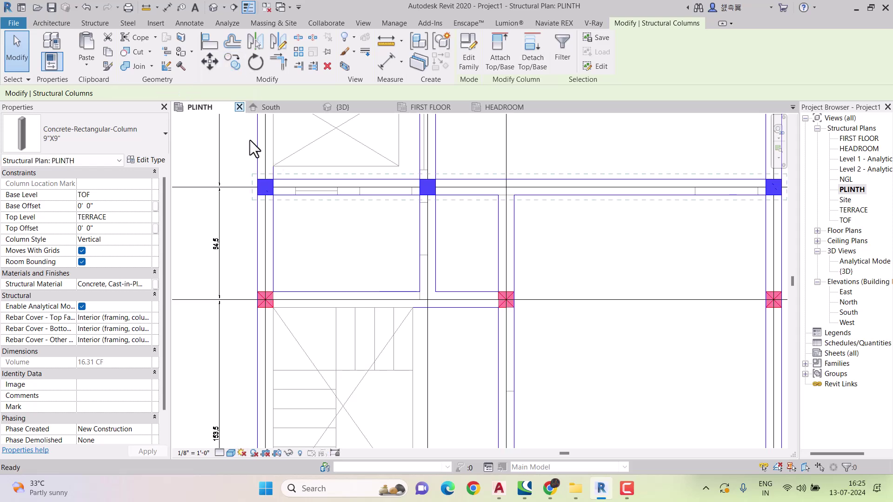
- Copy the three grid 4 columns down to the row of column marks on grid 3
scroll(253, 180, up, 2)
key(c)
key(o)
click(261, 180)
click(260, 375)
middle_drag(479, 368, 390, 338)
key(Escape)
key(Escape)
- Move the middle grid 3 column sideways onto its column mark beside the stair
click(475, 367)
middle_drag(475, 366, 361, 326)
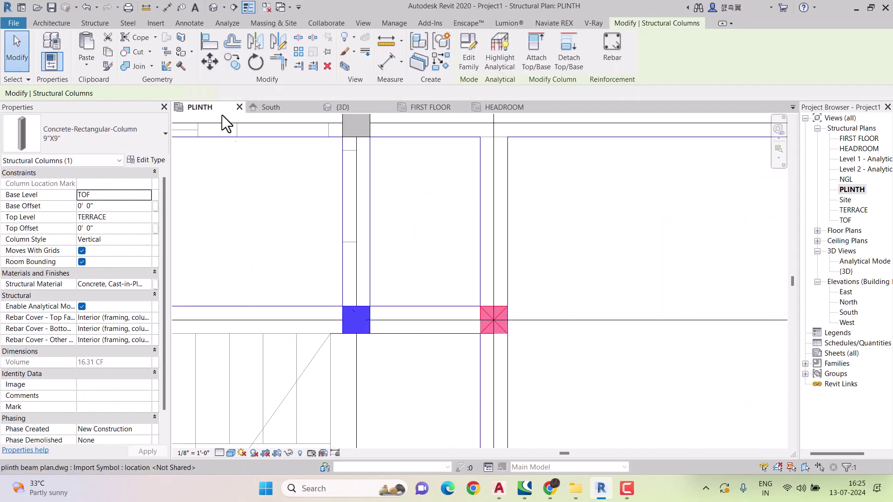
scroll(378, 317, up, 1)
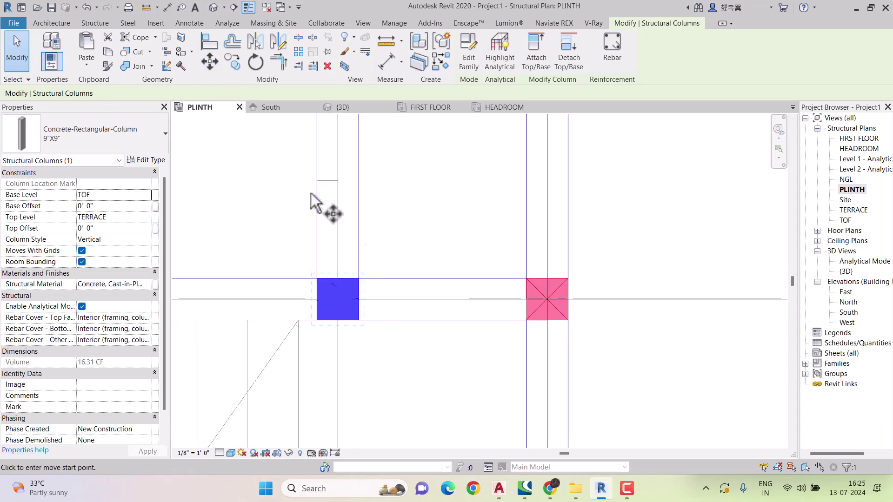
click(359, 278)
click(568, 280)
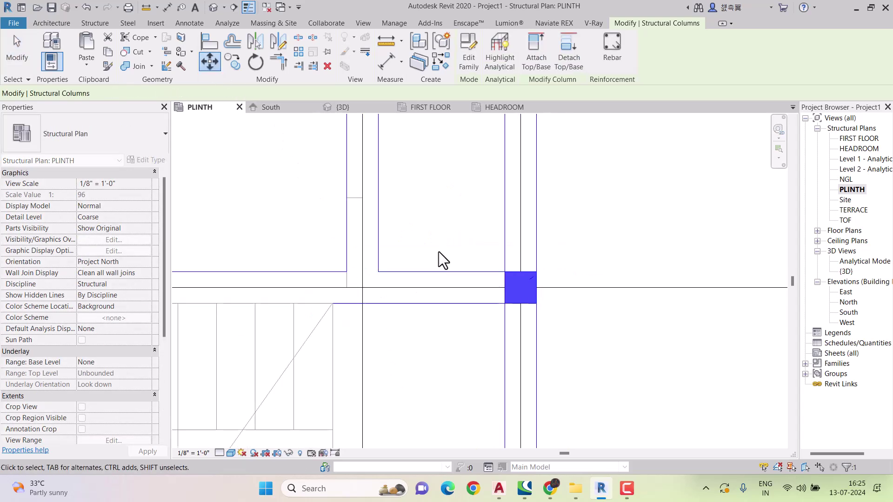
scroll(440, 253, down, 4)
middle_drag(517, 286, 508, 301)
key(Escape)
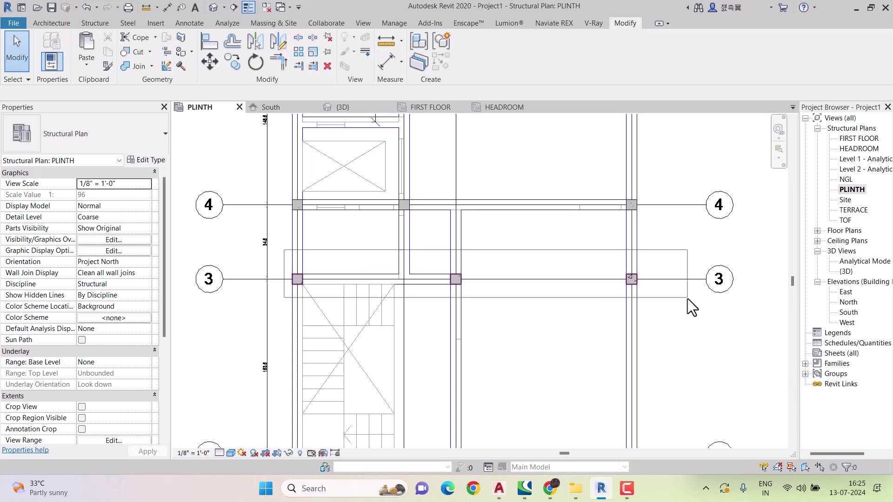
- Copy the three grid 3 columns onto the column marks along grids 2 and 1
drag(688, 299, 687, 299)
click(233, 62)
click(302, 275)
scroll(308, 285, up, 6)
scroll(316, 344, down, 4)
middle_drag(318, 354, 317, 188)
click(309, 359)
scroll(367, 330, down, 3)
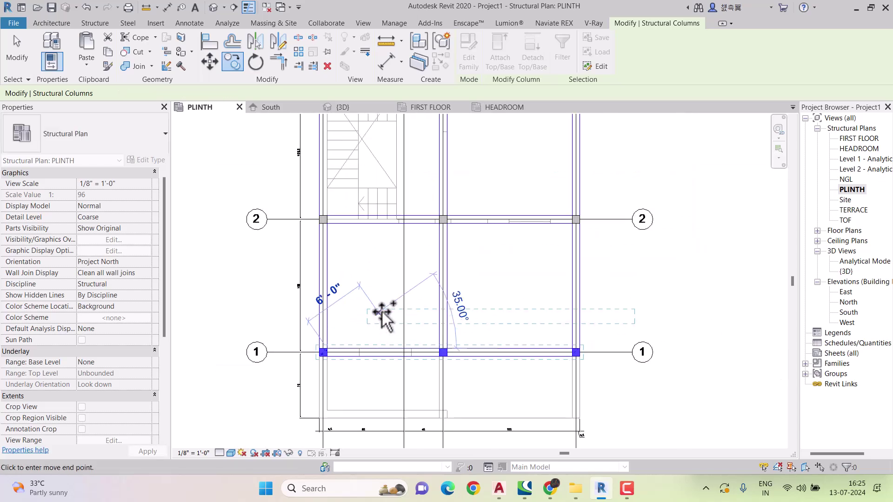
- Check the complete column layout in the 3D view and return to the PLINTH plan
click(213, 7)
shift+middle_drag(464, 260, 550, 319)
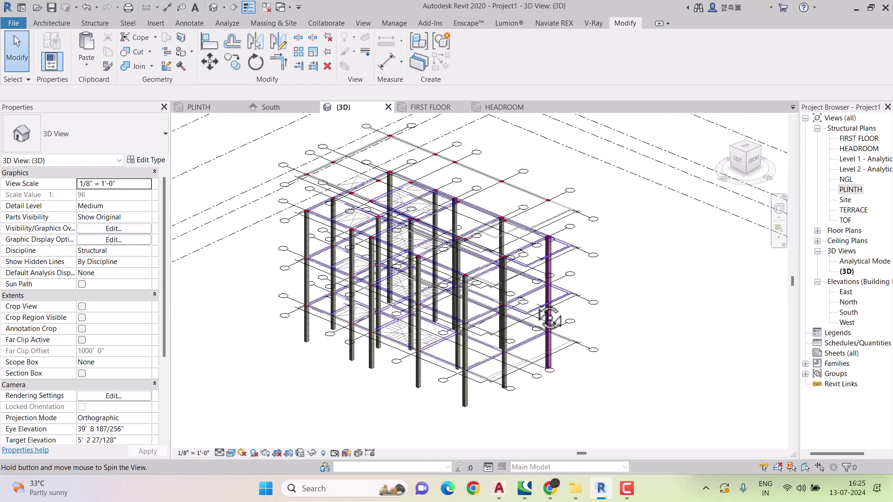
double_click(849, 189)
drag(301, 203, 422, 333)
key(ctrl+z)
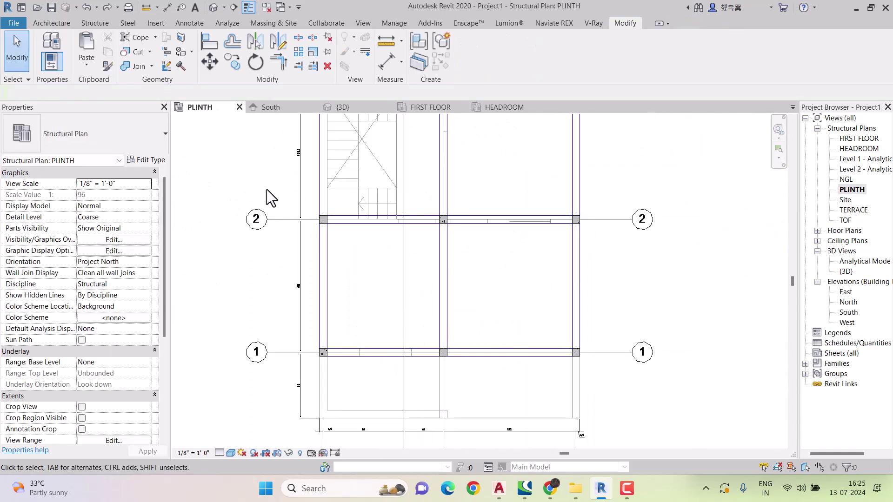
- Examine the height and position of the columns against the beam plans in the 3D view
drag(279, 226, 333, 284)
key(Escape)
click(215, 10)
shift+middle_drag(521, 232, 281, 154)
drag(295, 125, 281, 247)
shift+middle_drag(379, 352, 389, 260)
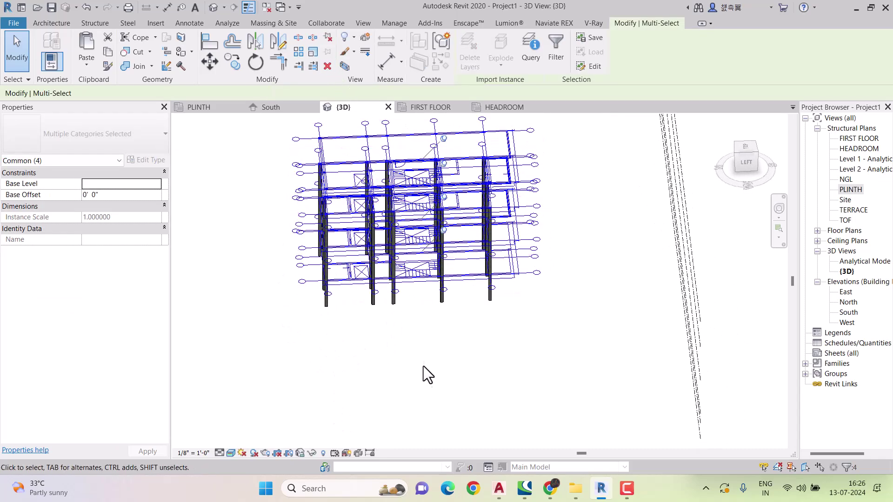
key(Escape)
shift+middle_drag(425, 315, 335, 228)
click(287, 243)
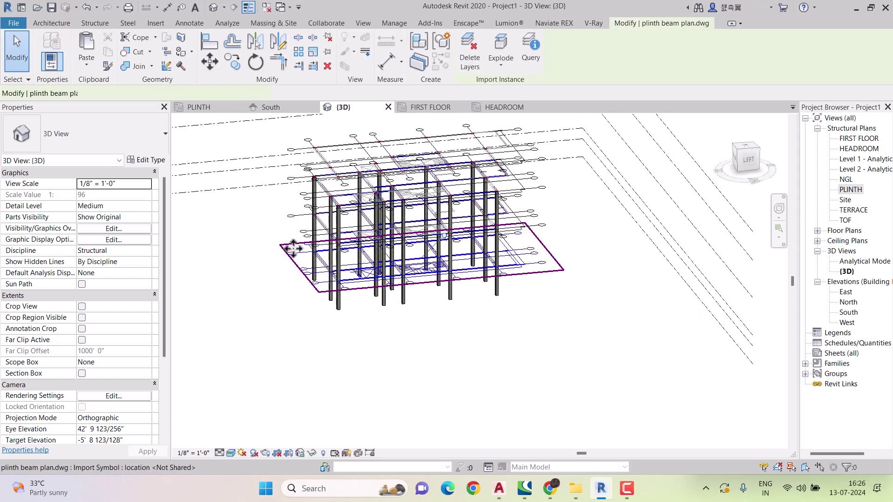
key(Escape)
- Set the top level of the four staircase columns at grids 2 and 3 to HEADROOM and check them in the 3D view
double_click(851, 189)
scroll(322, 286, down, 1)
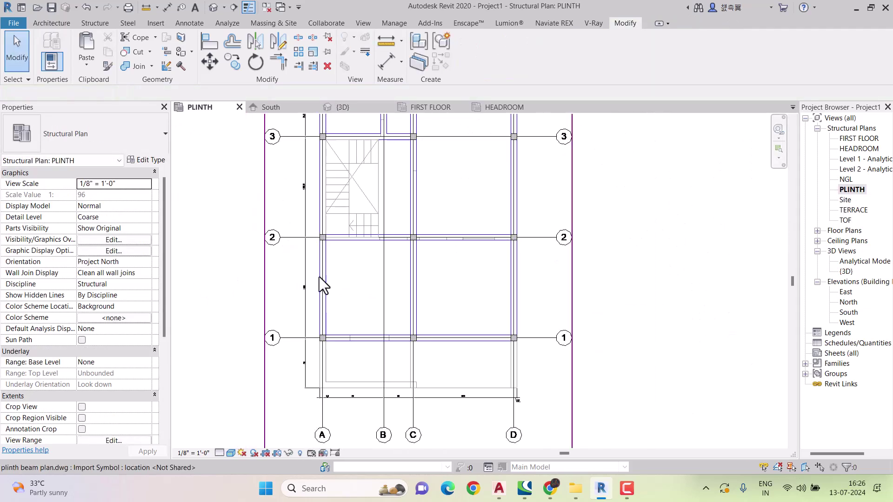
middle_drag(301, 154, 313, 232)
drag(303, 191, 356, 255)
drag(448, 331, 449, 331)
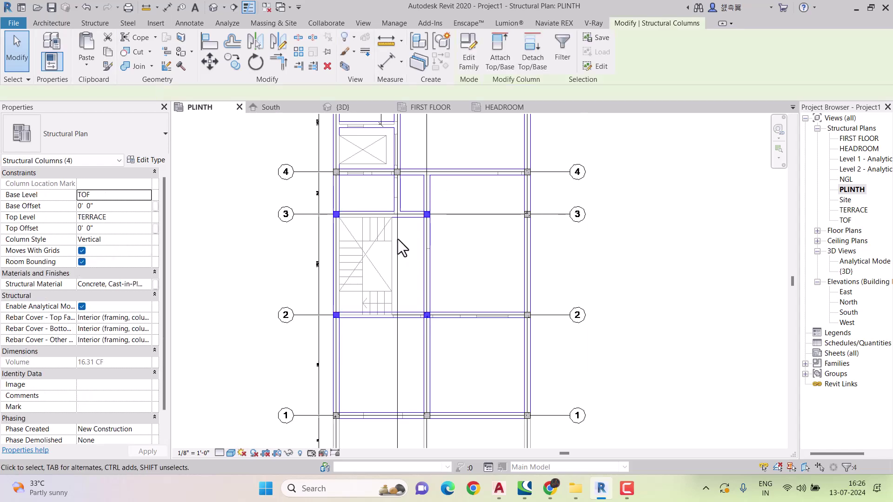
click(143, 217)
click(148, 217)
click(101, 259)
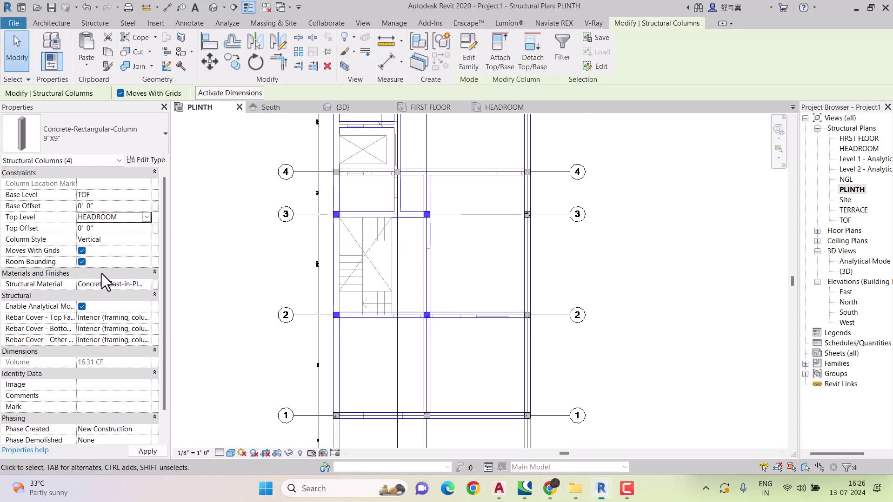
click(213, 9)
shift+middle_drag(439, 311, 359, 254)
scroll(372, 242, up, 5)
shift+middle_drag(421, 214, 605, 224)
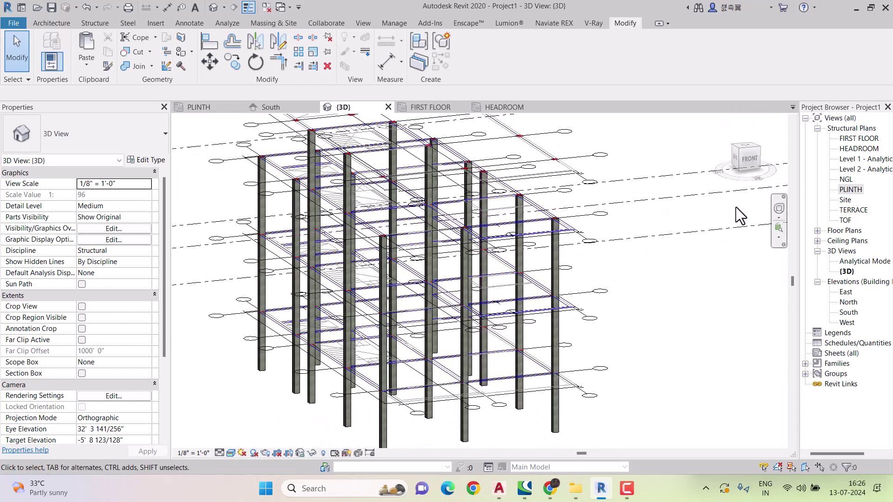
- Start a structural beam on the PLINTH plan with the Concrete-Rectangular Beam 12 x 24 type
double_click(843, 190)
scroll(388, 233, up, 5)
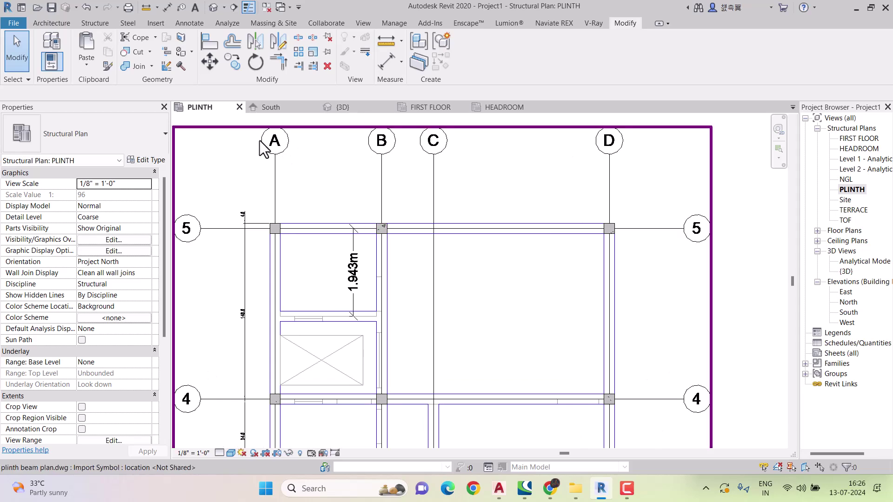
click(97, 24)
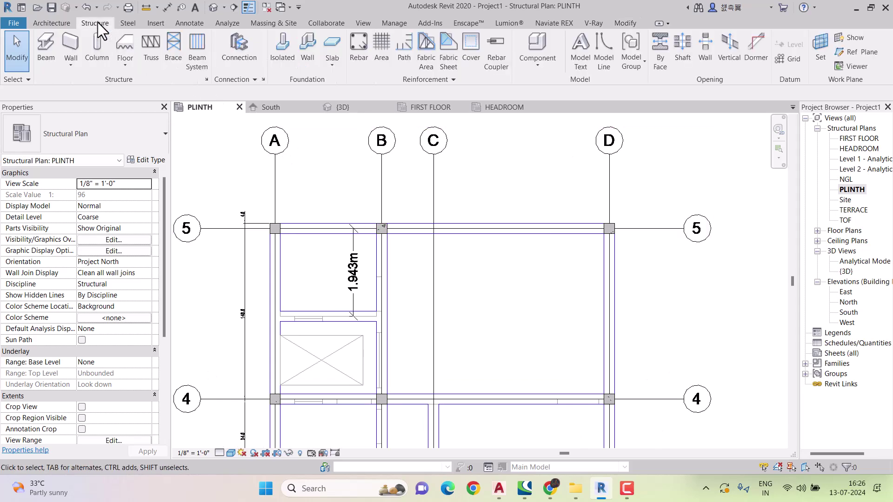
click(51, 53)
click(119, 136)
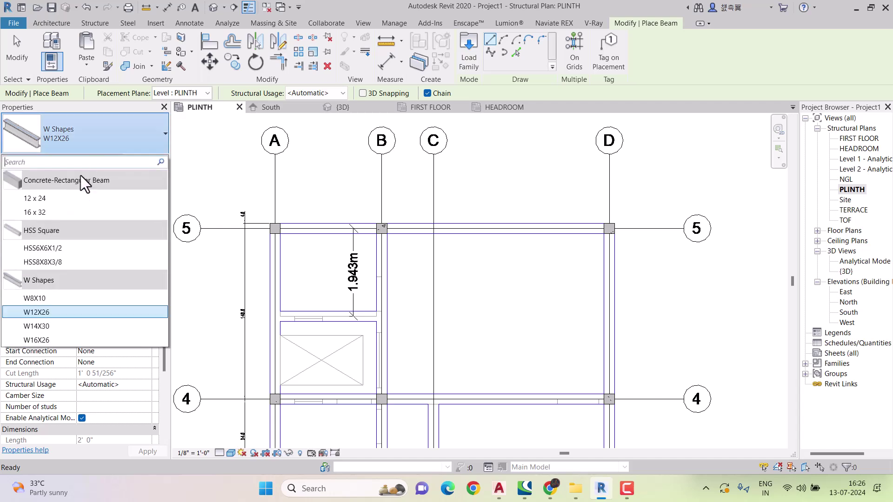
click(70, 198)
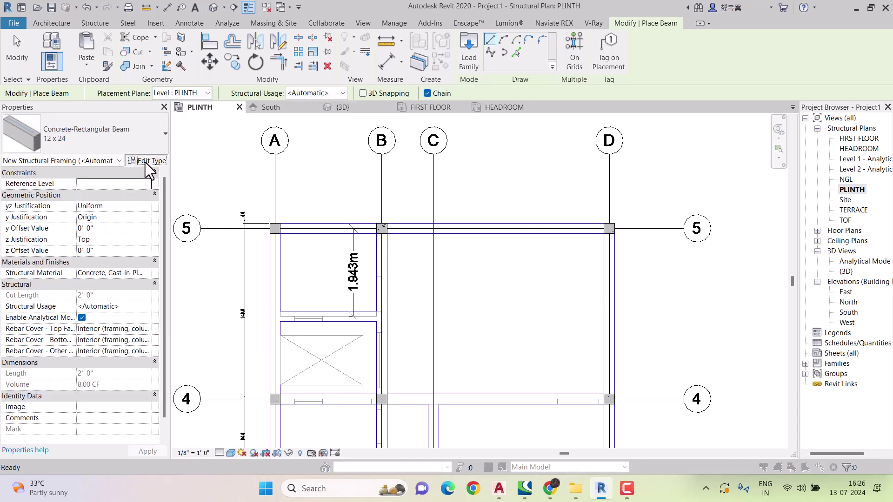
- Rename the beam type to 9"X12" and set its dimensions b to 9" and h to 12"
click(145, 162)
click(820, 111)
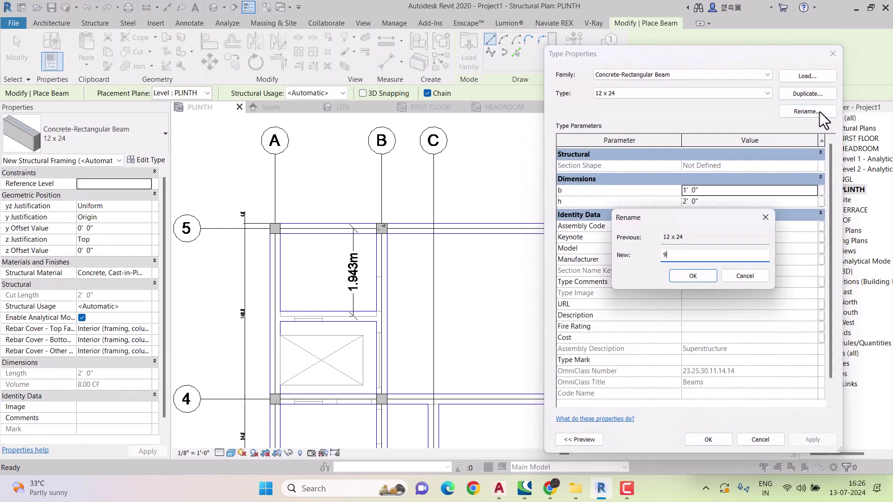
text(9"X12")
key(Return)
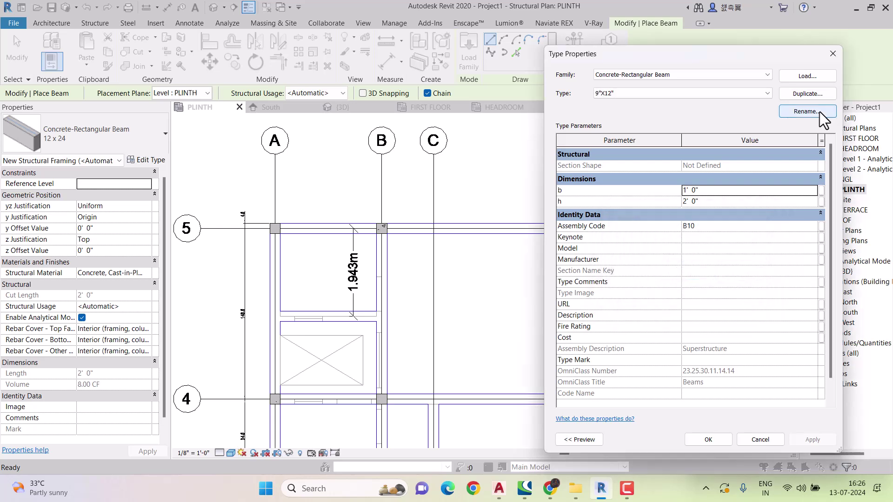
click(717, 188)
text(9")
click(715, 201)
text(12)
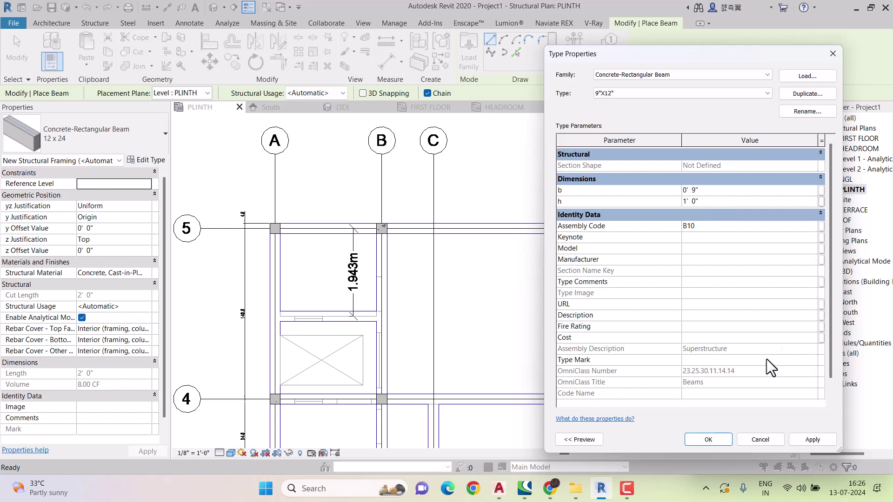
click(722, 438)
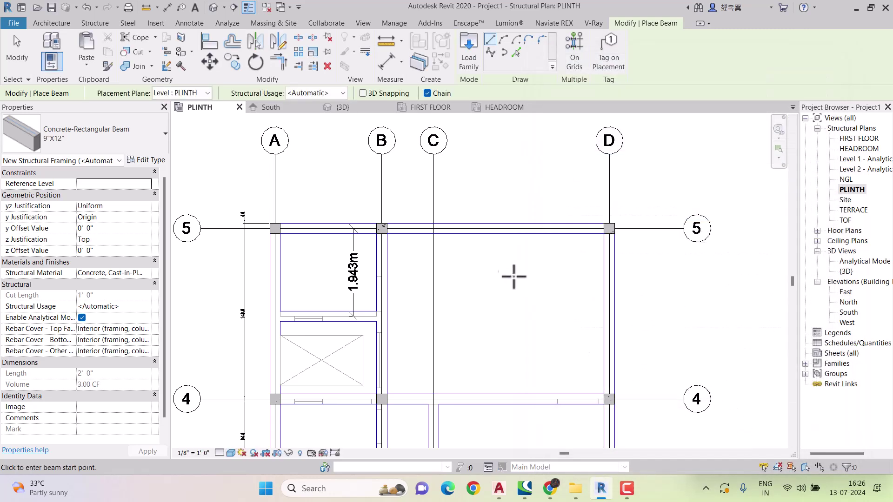
- Draw chained plinth beams along grid 5 from A to D and down grid D to grid 1
scroll(336, 188, up, 3)
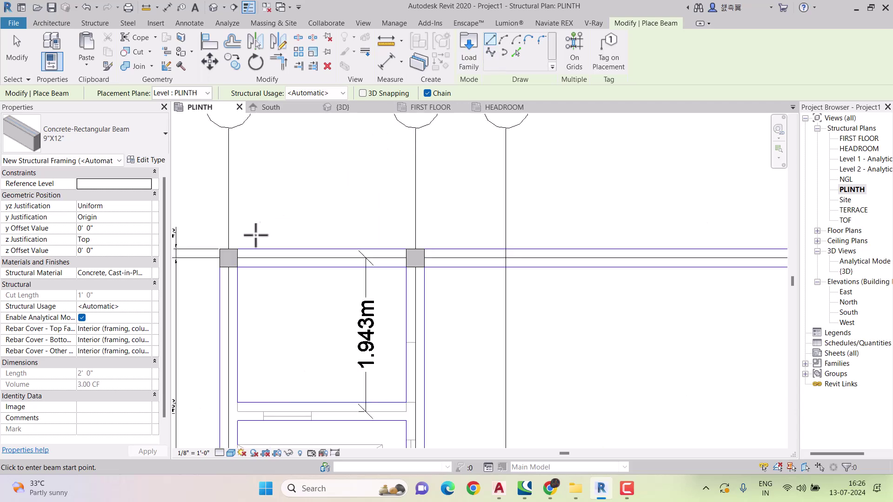
click(229, 256)
middle_drag(472, 247, 358, 247)
click(700, 256)
scroll(704, 325, down, 5)
middle_drag(703, 356, 687, 160)
middle_drag(686, 396, 685, 160)
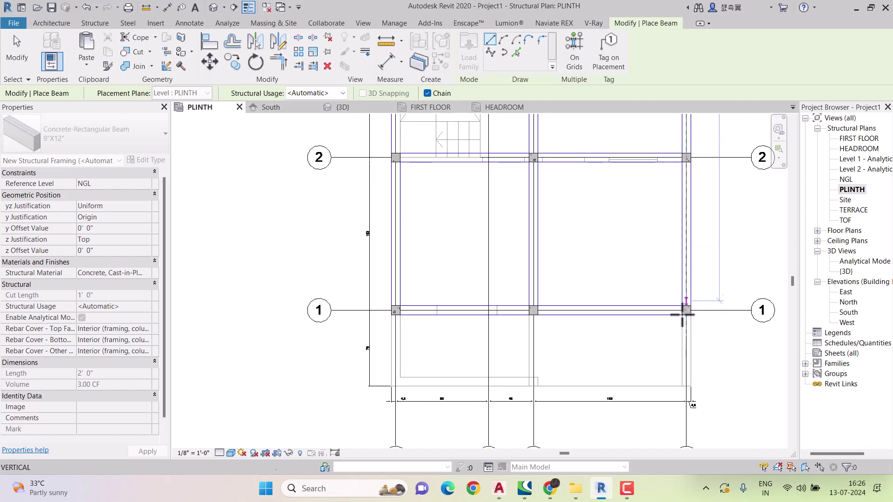
scroll(681, 307, up, 2)
click(687, 308)
- Continue the perimeter beams along grid 1 back to grid A and up grid A to grid 5
click(245, 307)
scroll(247, 303, down, 3)
middle_drag(261, 74, 263, 200)
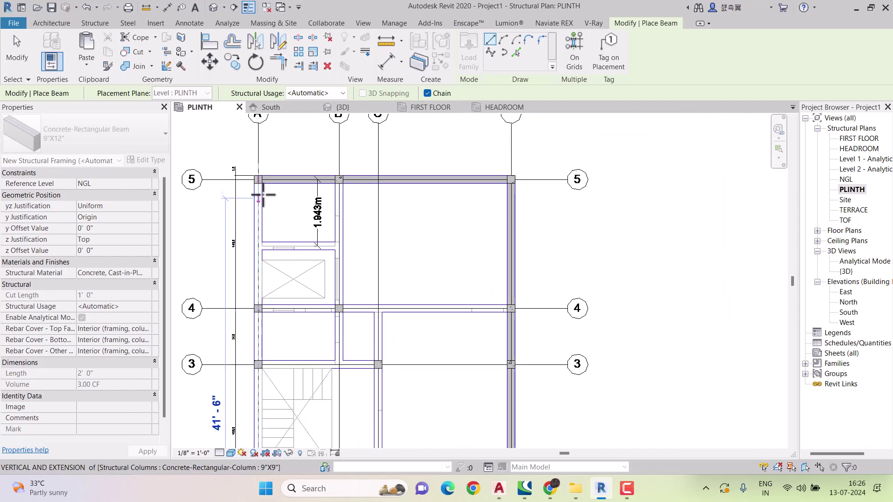
click(258, 179)
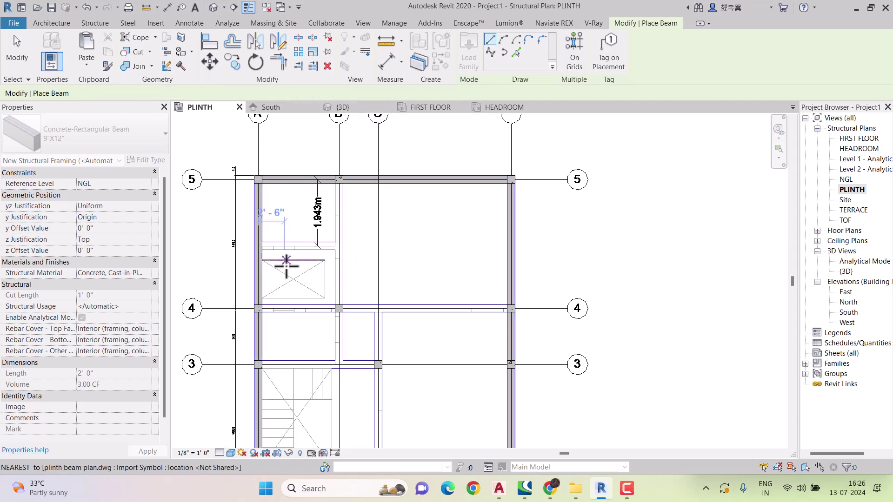
- Draw a plinth beam along grid 4 from the grid A column to the grid D column
scroll(273, 309, up, 3)
click(239, 311)
middle_drag(509, 304, 363, 305)
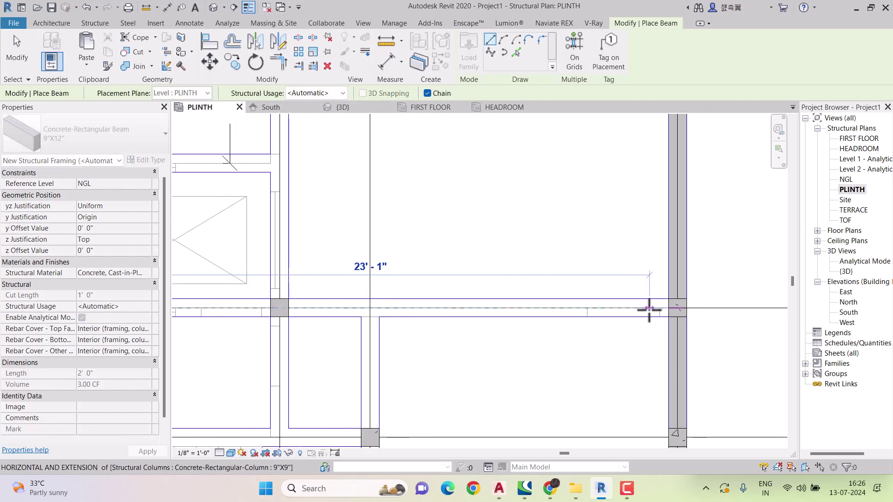
click(678, 308)
middle_drag(427, 268, 579, 324)
right_click(548, 270)
click(501, 289)
- Draw a beam along grid B from grid 5 to 4 and a cross beam between grids A and B above the crossed rectangle
middle_drag(493, 200, 498, 358)
click(435, 221)
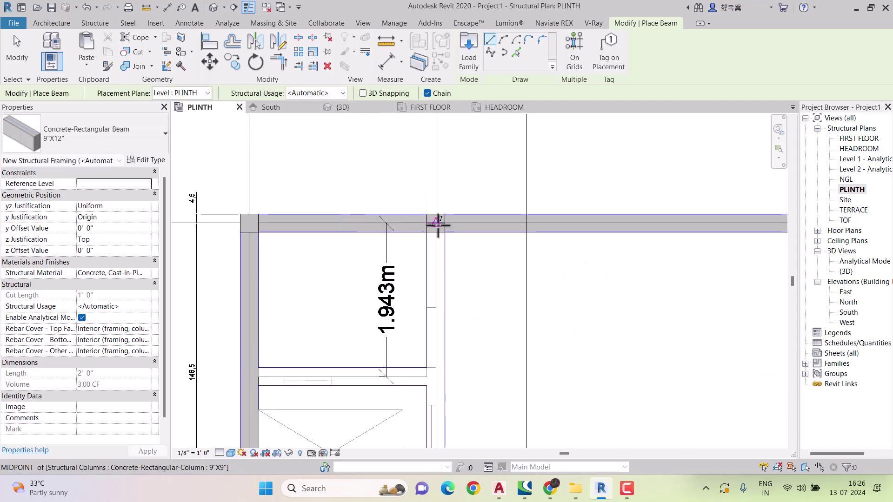
middle_drag(454, 253, 466, 296)
click(463, 320)
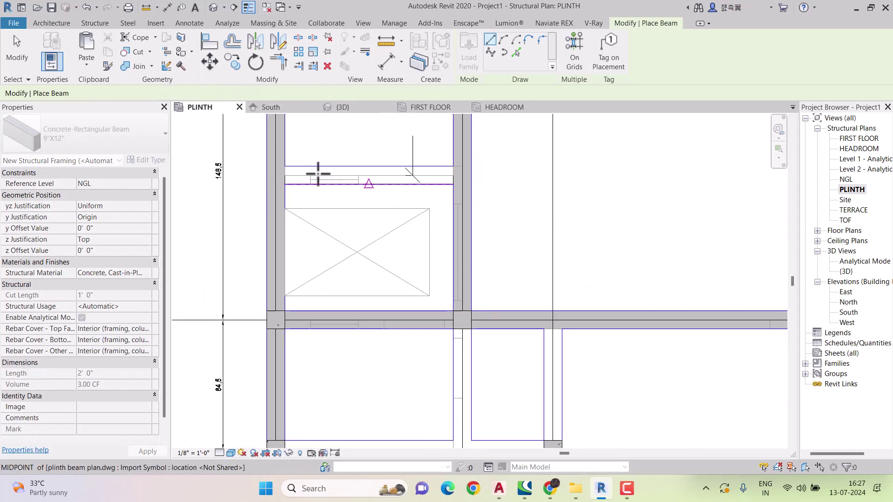
key(Escape)
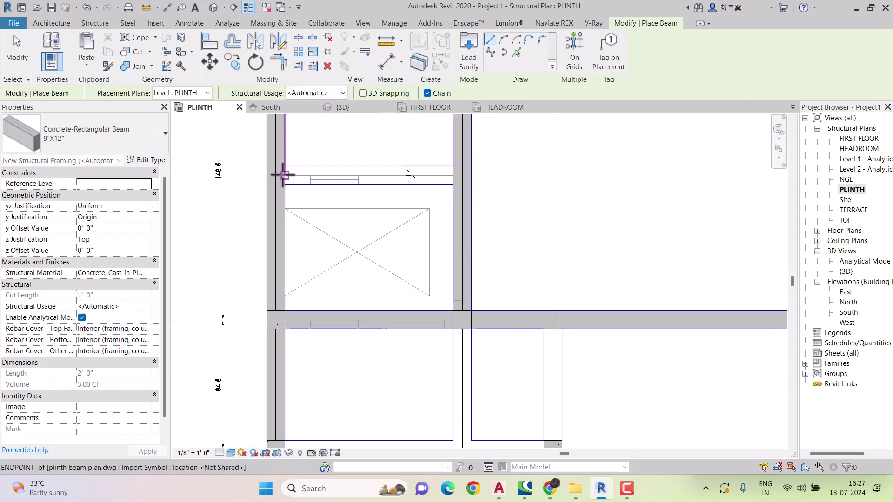
click(453, 176)
click(279, 177)
key(Escape)
- Draw a plinth beam along grid 3 from the grid A column to the grid C column above the staircase
scroll(396, 239, down, 4)
middle_drag(401, 240, 379, 159)
scroll(318, 283, up, 5)
click(287, 276)
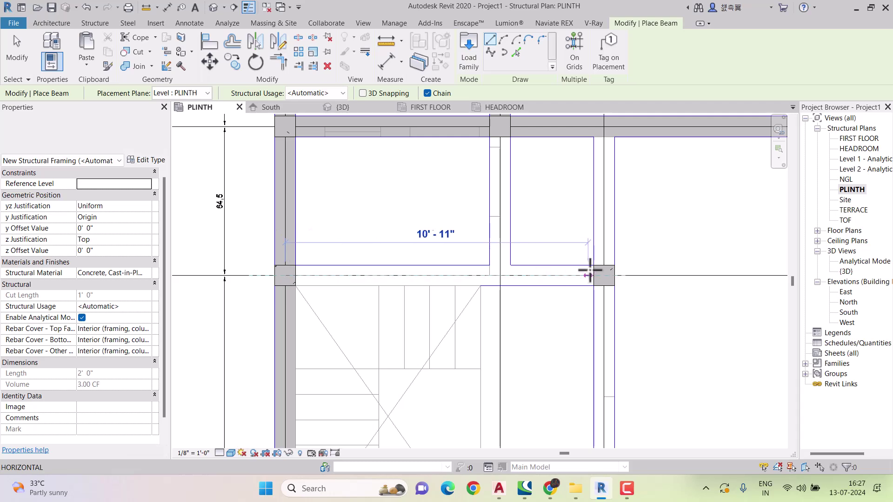
click(603, 275)
key(Escape)
- Draw beams along grid B from grid 4 to 3 and along grid C from grid 4 to grid 1
click(500, 133)
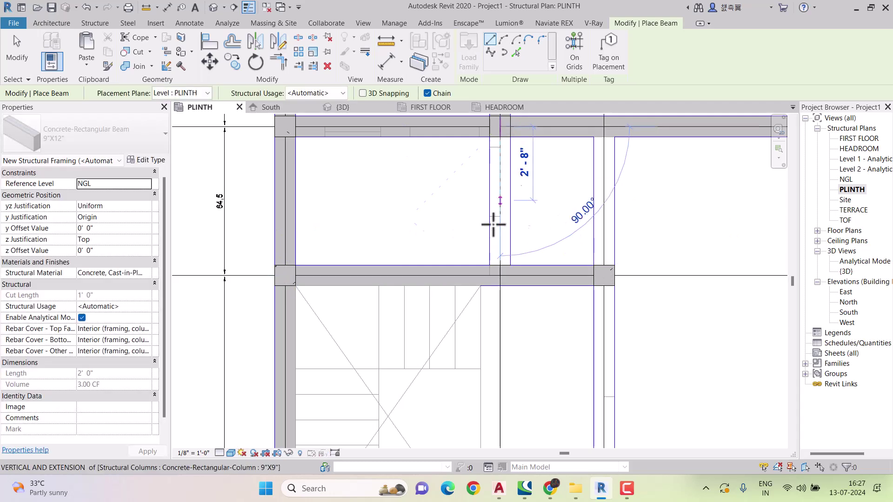
click(499, 275)
key(Escape)
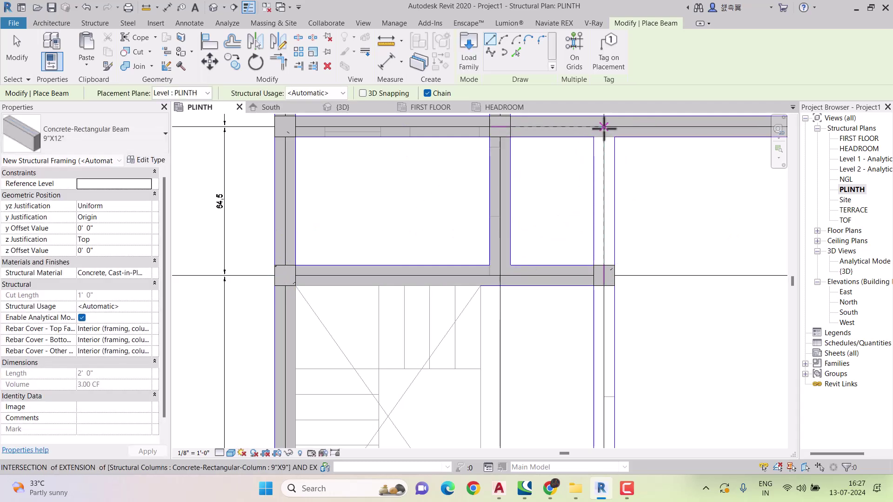
click(605, 126)
scroll(592, 262, down, 1)
mouse_move(594, 329)
middle_down()
mouse_move(591, 293)
mouse_move(578, 315)
middle_up()
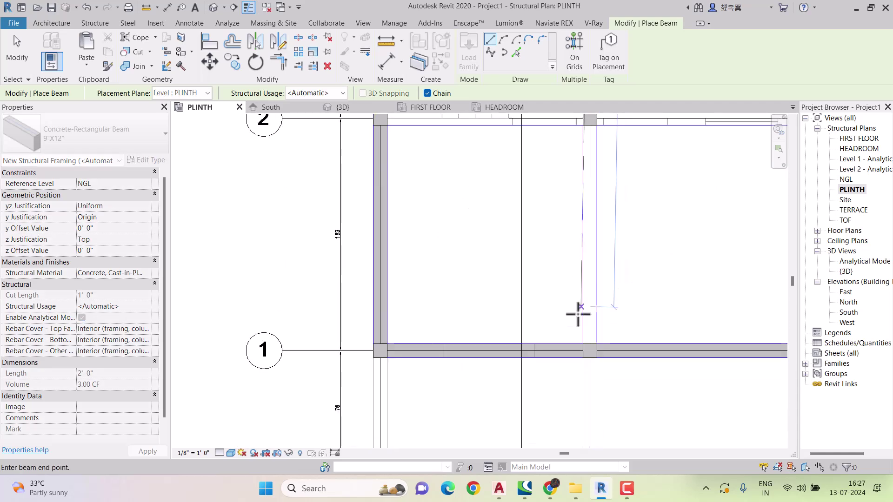
click(591, 351)
key(Escape)
- Draw a plinth beam along grid 2 from the grid A column to the grid D column and end beam placement
middle_drag(572, 203, 498, 351)
scroll(342, 267, up, 2)
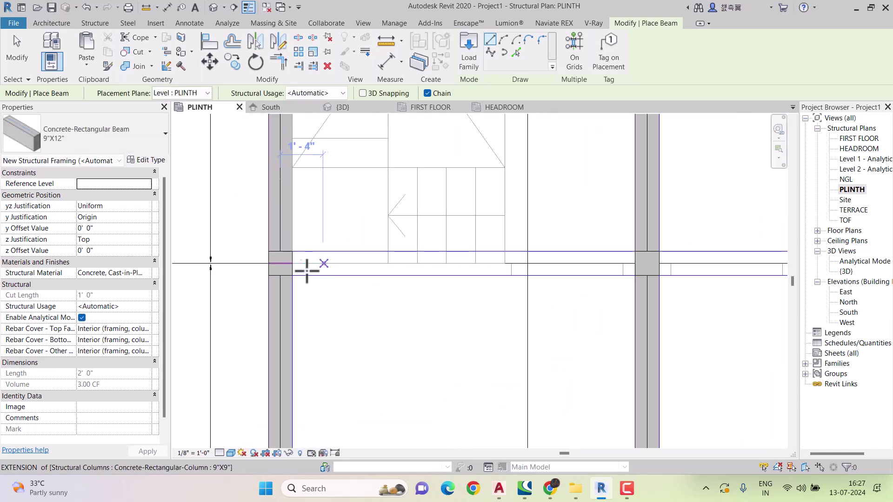
click(282, 263)
middle_drag(646, 261, 304, 268)
click(709, 271)
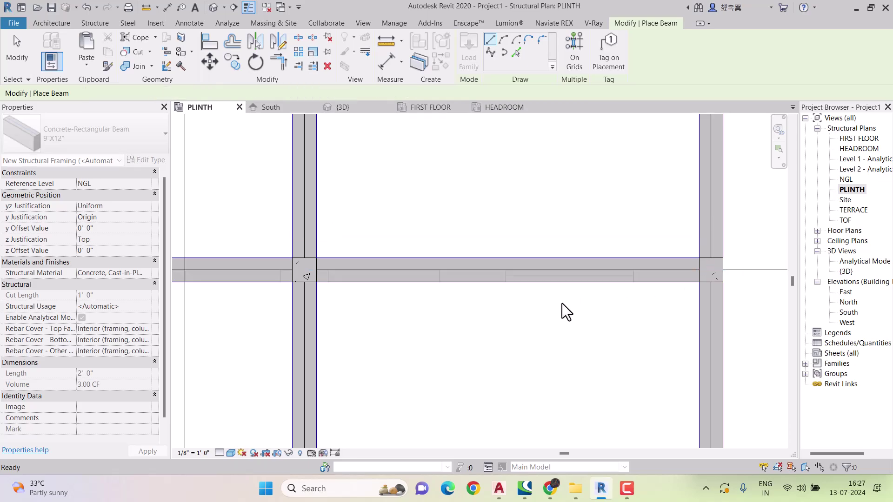
key(Escape)
key(Escape)
- Copy all connected plinth beams in the 3D view and paste them aligned to the FIRST FLOOR level
scroll(566, 312, down, 5)
scroll(554, 311, up, 1)
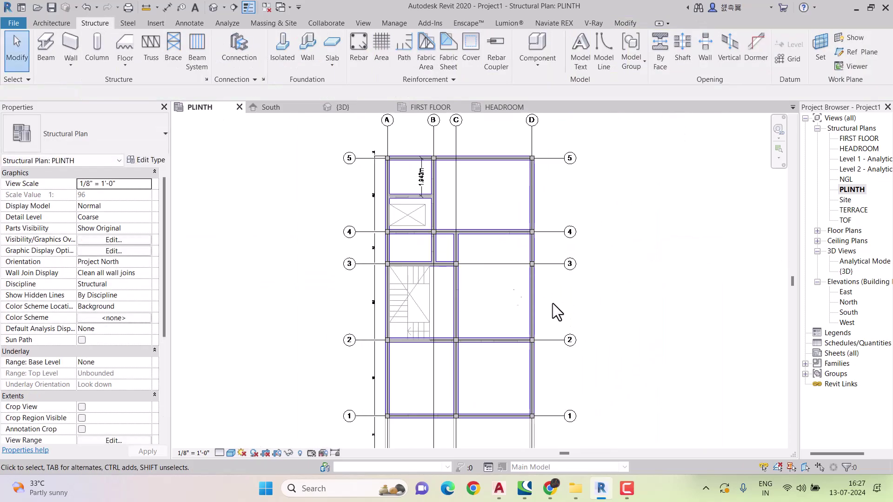
click(213, 7)
shift+middle_drag(513, 305, 515, 337)
click(543, 372)
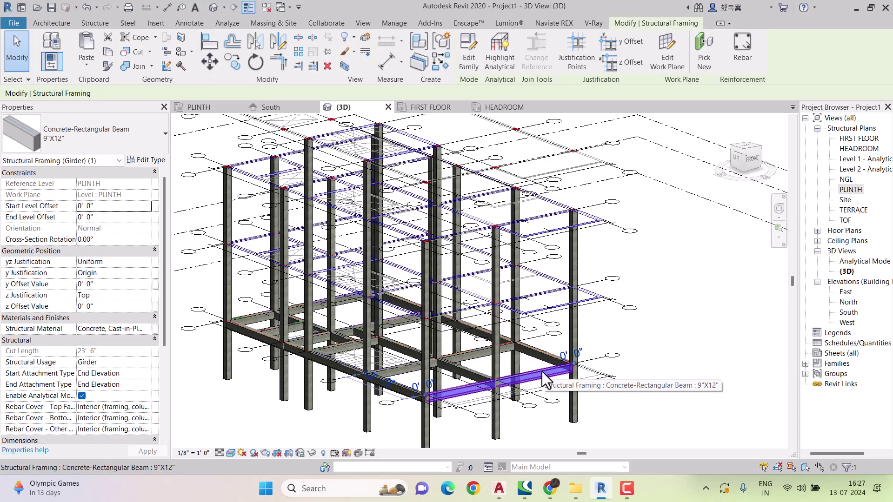
key(Tab)
click(589, 378)
shift+middle_drag(589, 378, 583, 307)
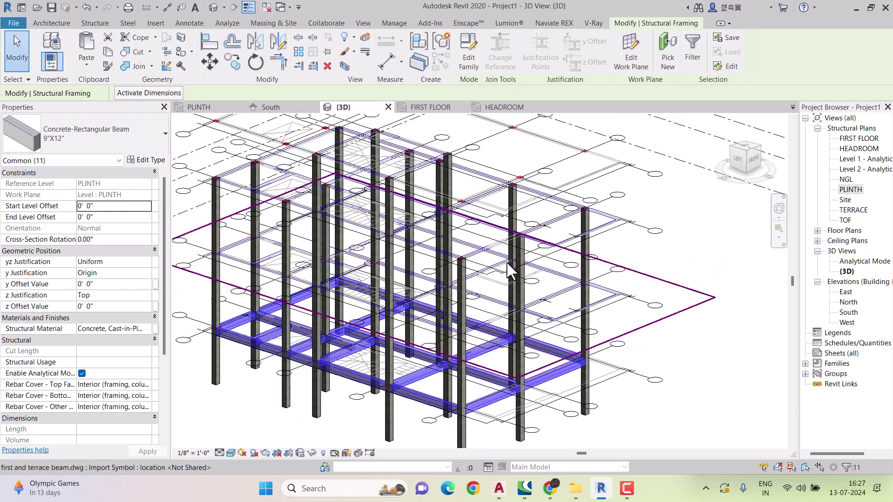
click(94, 67)
click(104, 106)
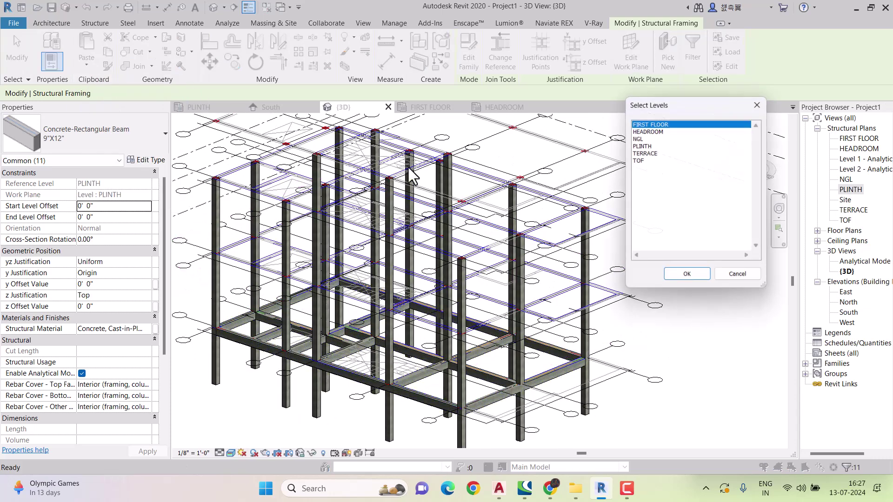
click(674, 281)
- Open the FIRST FLOOR plan and change its visual style to a shaded display of the beams
double_click(861, 138)
middle_drag(498, 312, 505, 224)
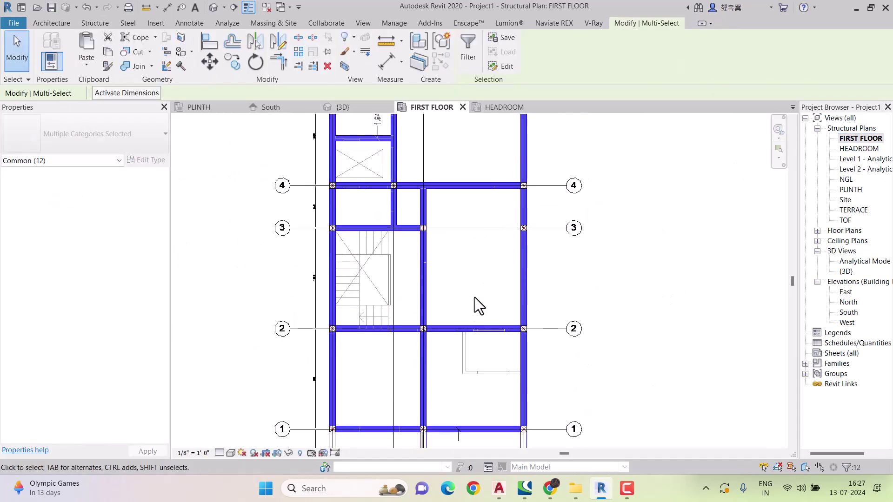
middle_drag(487, 358, 480, 284)
click(470, 317)
scroll(431, 409, up, 4)
middle_drag(386, 365, 373, 339)
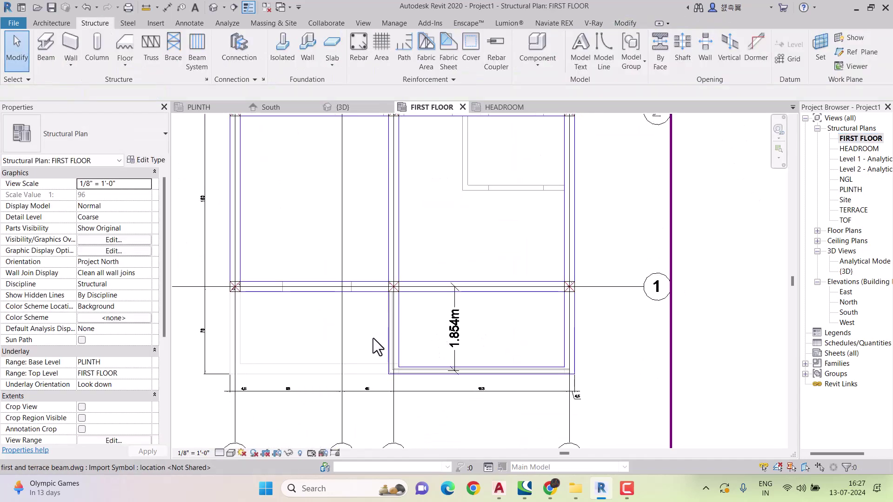
click(232, 454)
click(258, 418)
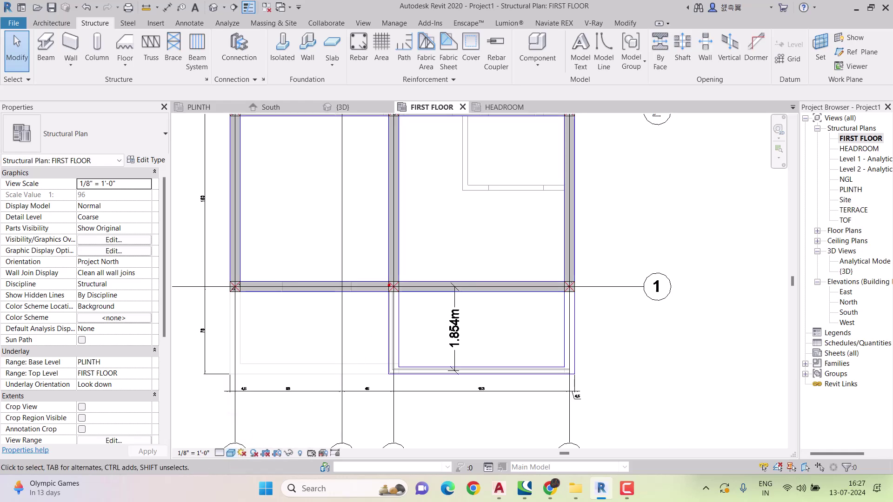
- Extend the FIRST FLOOR beam on grid C past grid 1 to the outer edge of the projecting bay
click(396, 297)
drag(394, 287, 394, 377)
scroll(393, 378, up, 7)
scroll(368, 410, down, 8)
- Extend the FIRST FLOOR beam on grid D past grid 1 to the same outer edge and deselect it
click(498, 318)
click(506, 345)
scroll(512, 367, up, 5)
drag(489, 261, 489, 425)
scroll(488, 425, down, 4)
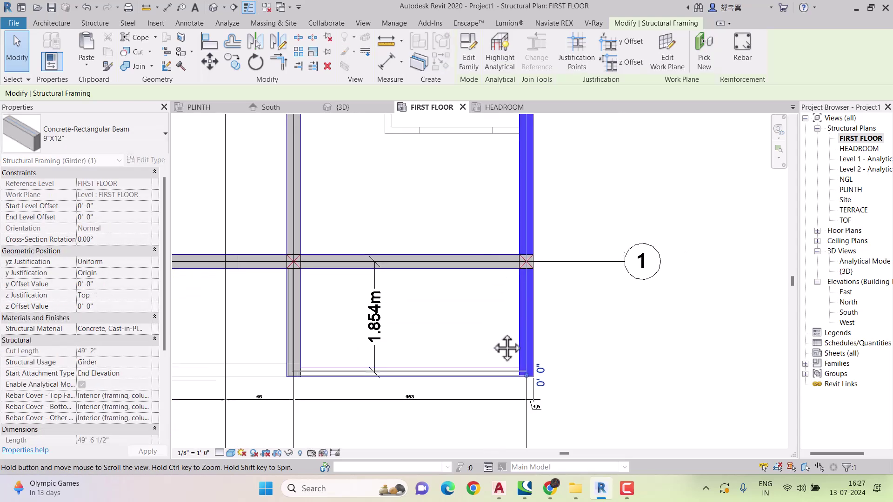
scroll(352, 366, up, 3)
scroll(701, 369, up, 3)
drag(701, 368, 687, 383)
scroll(682, 378, down, 4)
click(247, 202)
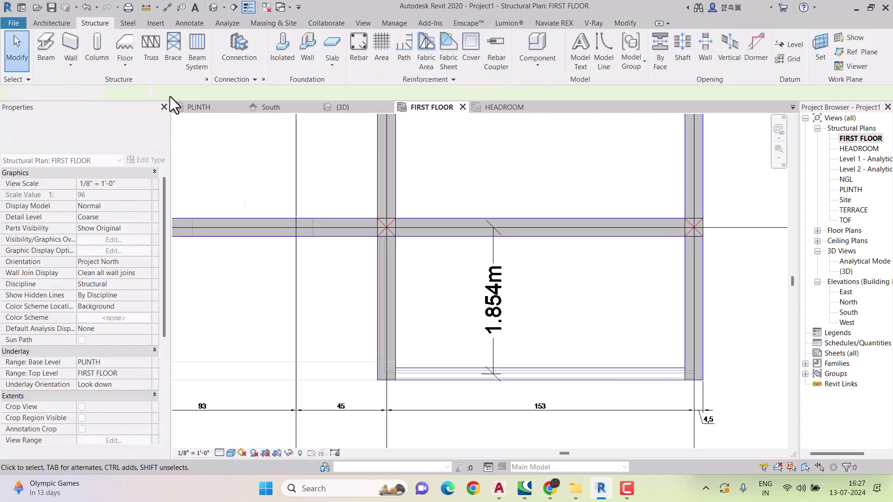
- Start a beam and duplicate the 9"X12" type as 6"X12" with width b set to 6"
click(46, 46)
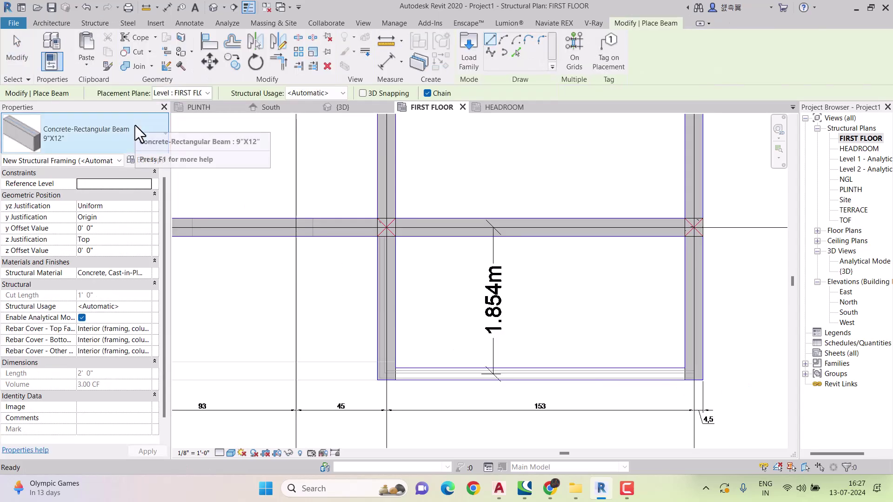
click(147, 160)
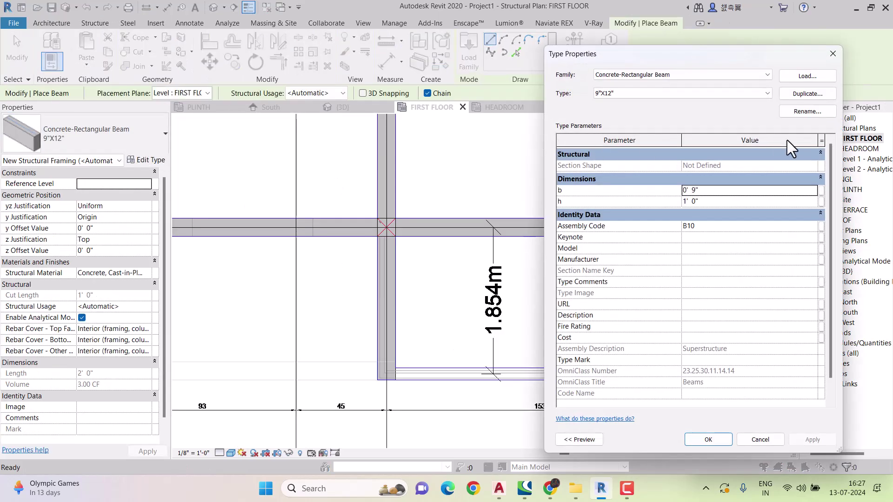
click(805, 96)
text(6"X12)
key(Return)
click(730, 190)
text(6)
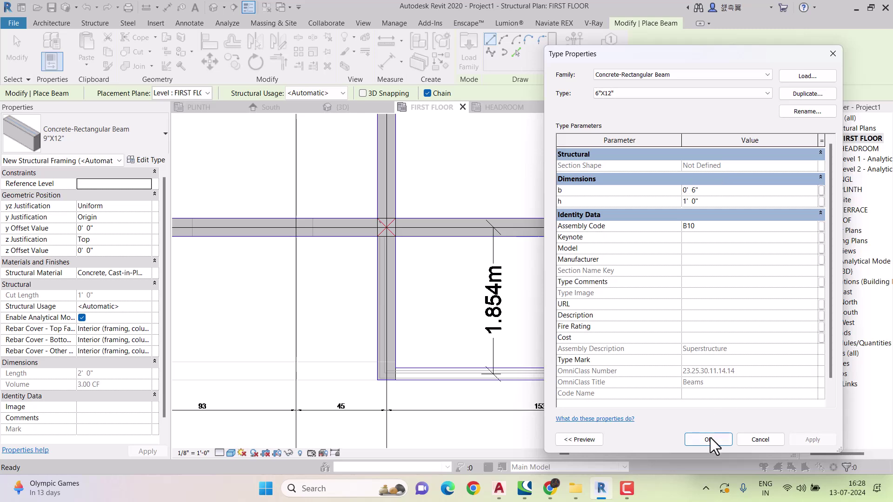
click(708, 440)
- Draw a 6"X12" beam between the free ends of the extended grid C and D beams and end placement
scroll(405, 361, up, 5)
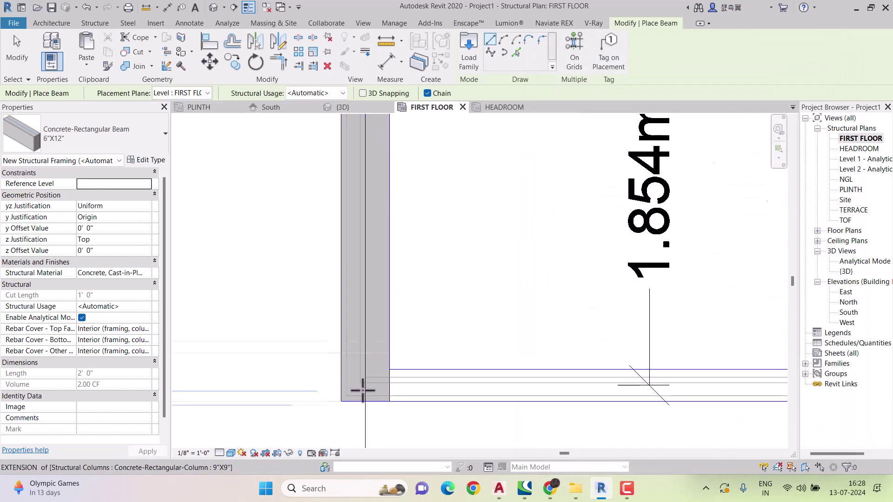
scroll(363, 390, up, 2)
click(403, 386)
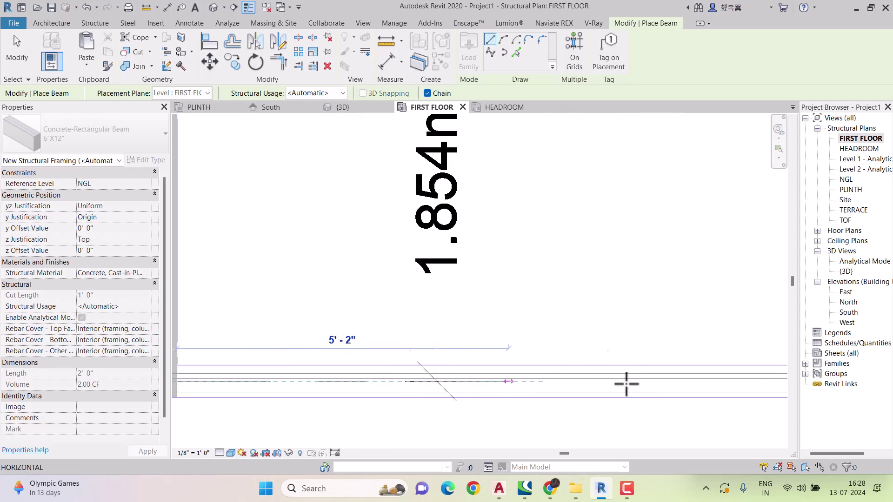
click(740, 377)
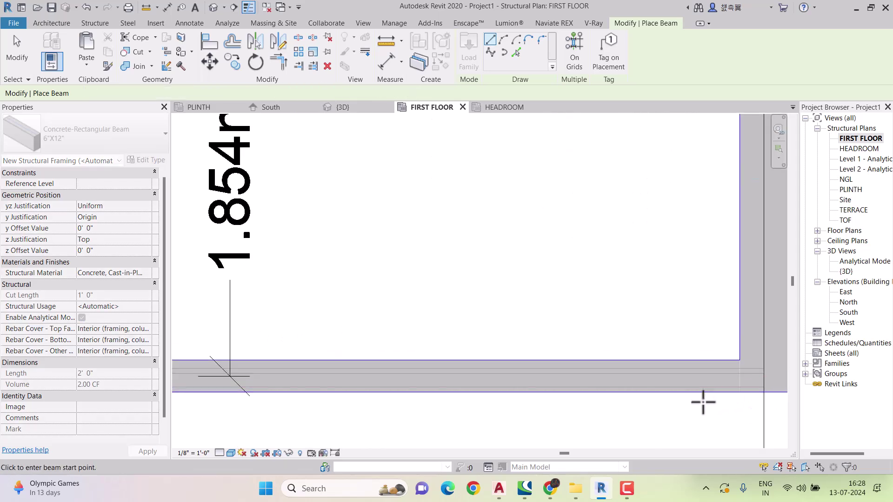
key(Escape)
key(Escape)
- Align the outer face of the new 6"X12" beam with the outer edge line of the projecting bay
click(607, 351)
drag(607, 350, 608, 315)
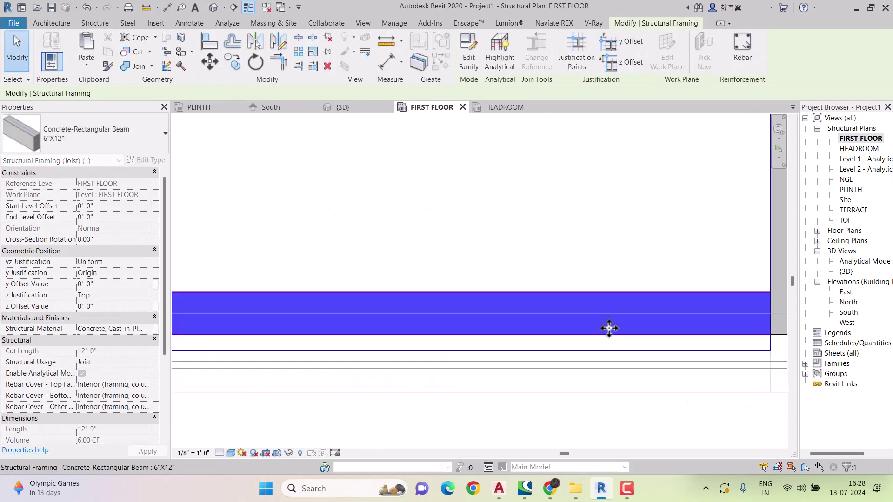
scroll(610, 331, down, 1)
key(Escape)
key(a)
key(l)
click(607, 378)
click(607, 335)
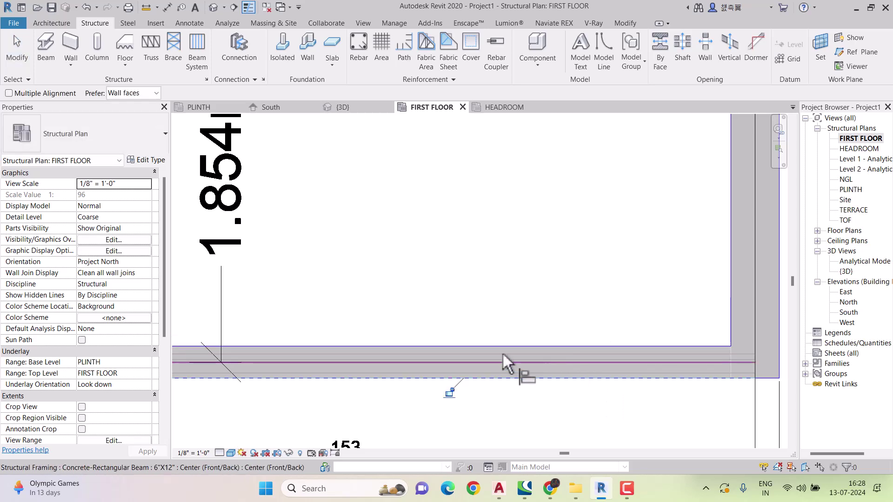
scroll(502, 353, down, 5)
scroll(512, 226, down, 3)
- Copy the FIRST FLOOR beams in the 3D view and paste them aligned to the TERRACE level
click(214, 7)
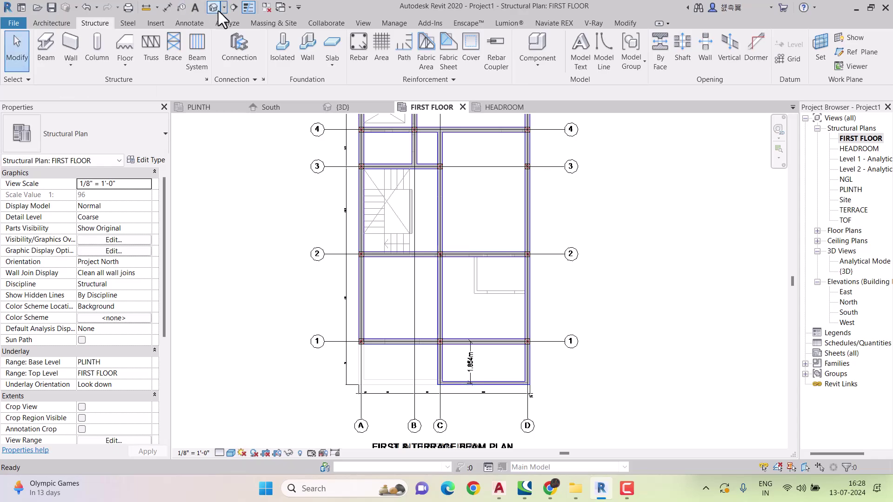
shift+middle_drag(558, 232, 462, 228)
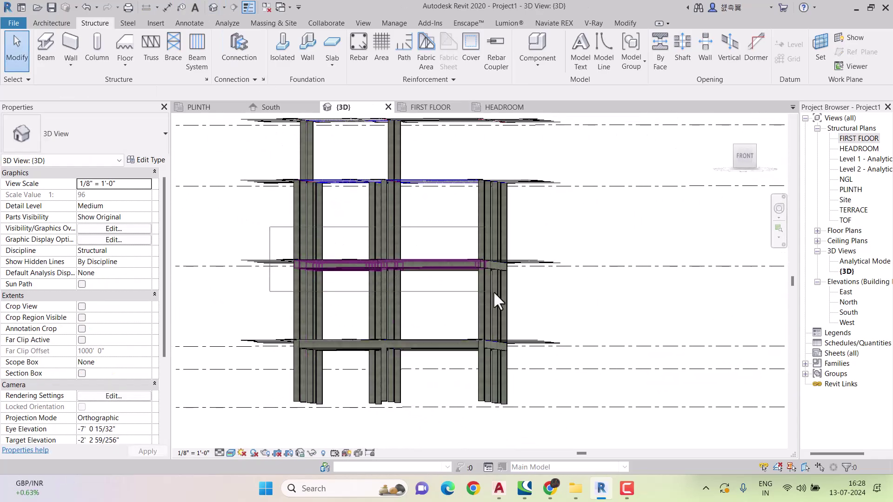
drag(269, 227, 540, 292)
shift+middle_drag(572, 261, 679, 304)
click(92, 62)
click(130, 104)
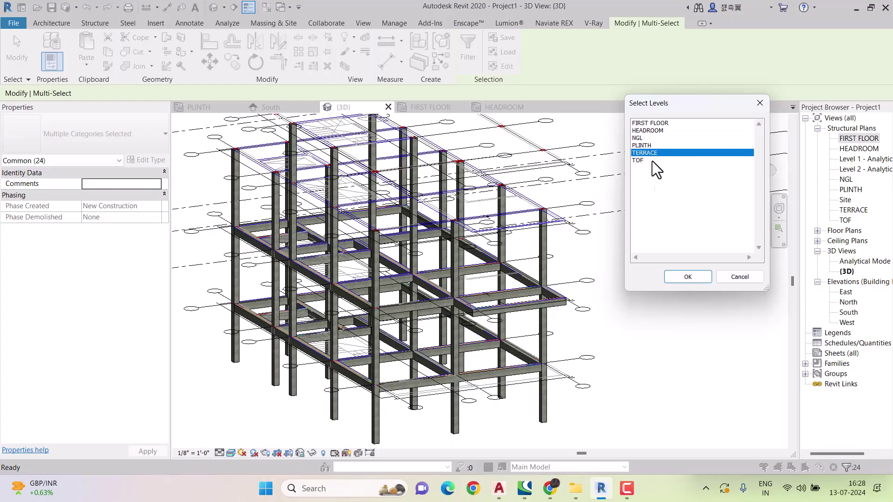
click(674, 274)
shift+middle_drag(600, 236, 475, 298)
key(Escape)
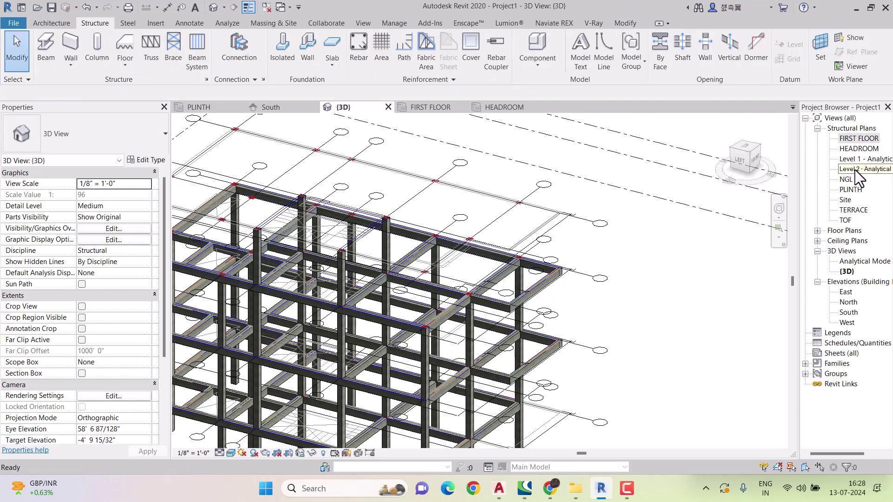
- Draw 6"X12" beams on the HEADROOM plan around the staircase, joining columns A3, C3, C2 and A2
double_click(858, 149)
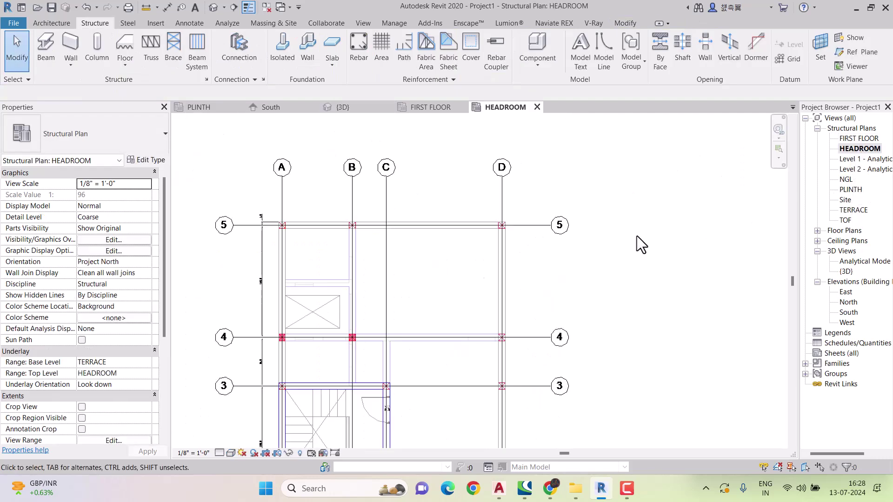
click(50, 46)
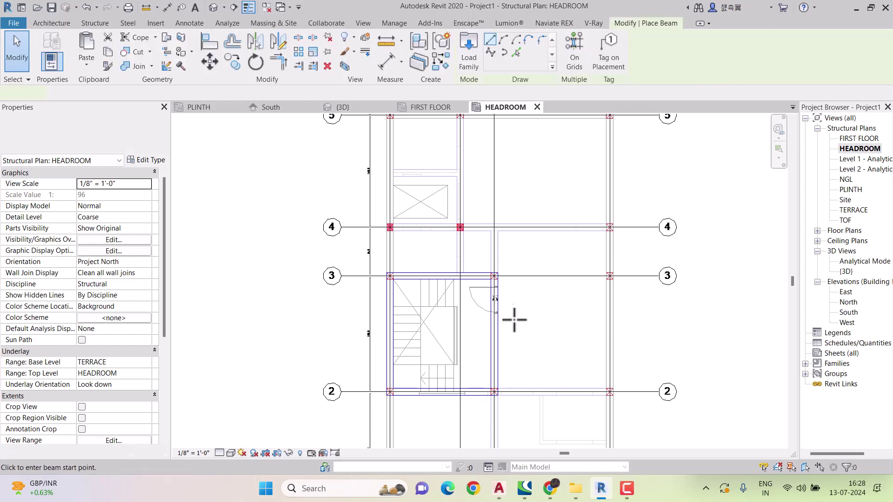
scroll(472, 135, up, 3)
scroll(356, 231, up, 4)
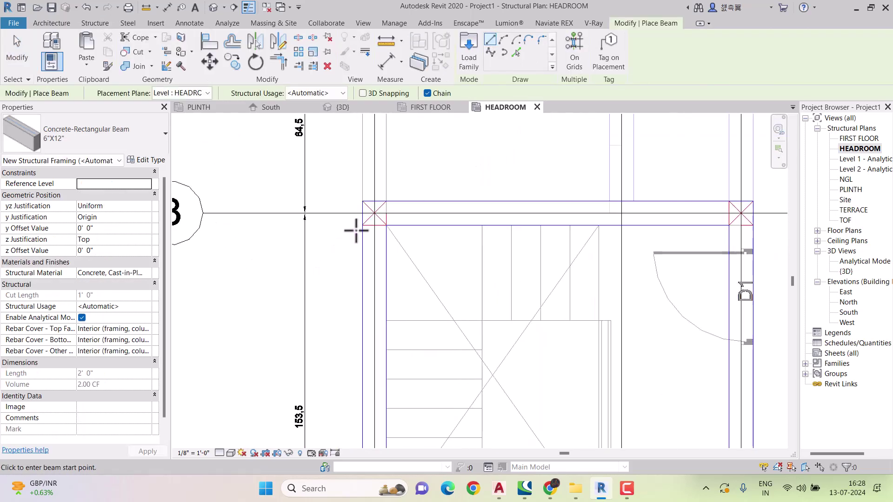
click(375, 213)
click(740, 213)
scroll(740, 219, down, 4)
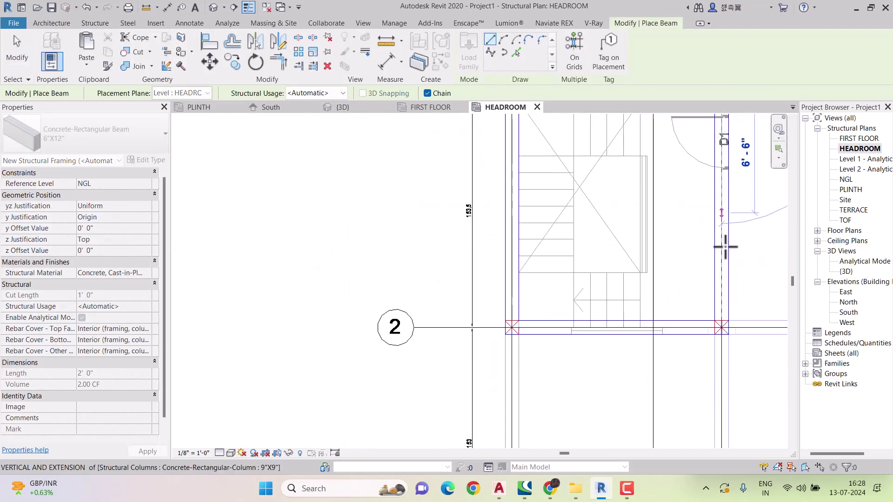
click(724, 327)
click(512, 327)
ctrl+scroll(512, 211, up, 3)
key(Escape)
key(Escape)
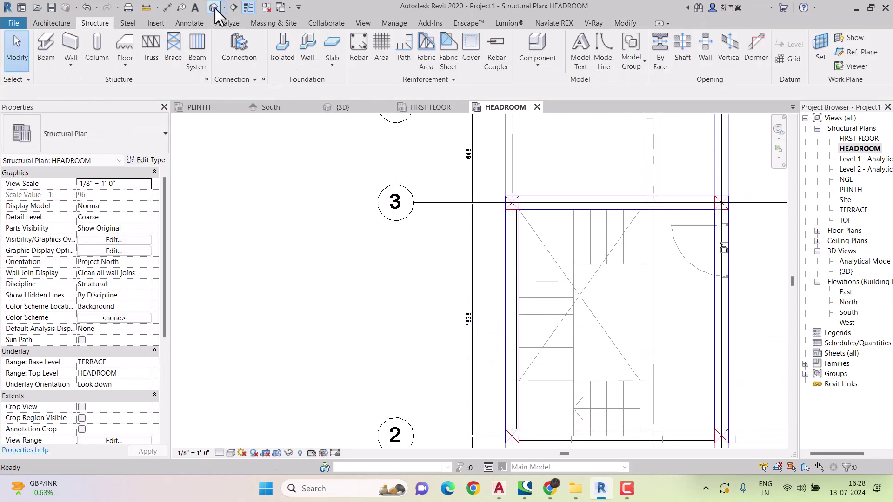
- Hide the imported first and terrace beam drawing, headroom.dwg and Imports in Families in the 3D view
click(213, 6)
shift+middle_drag(446, 242, 473, 252)
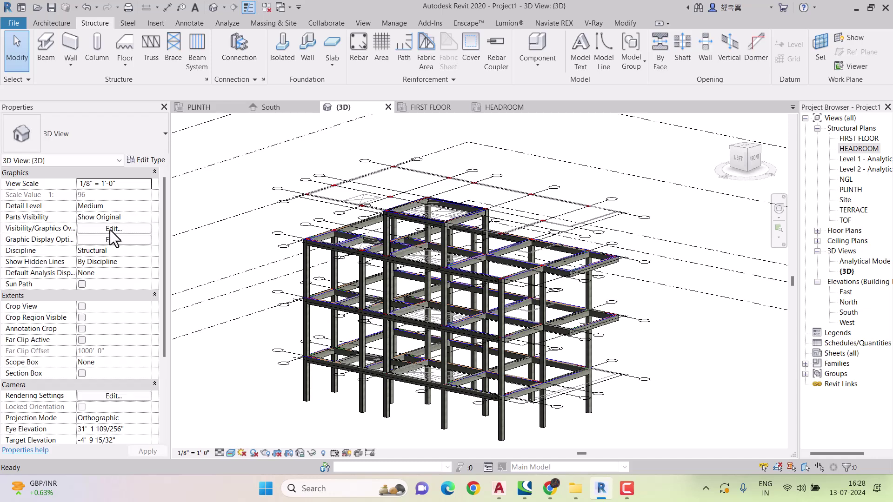
click(112, 229)
click(425, 55)
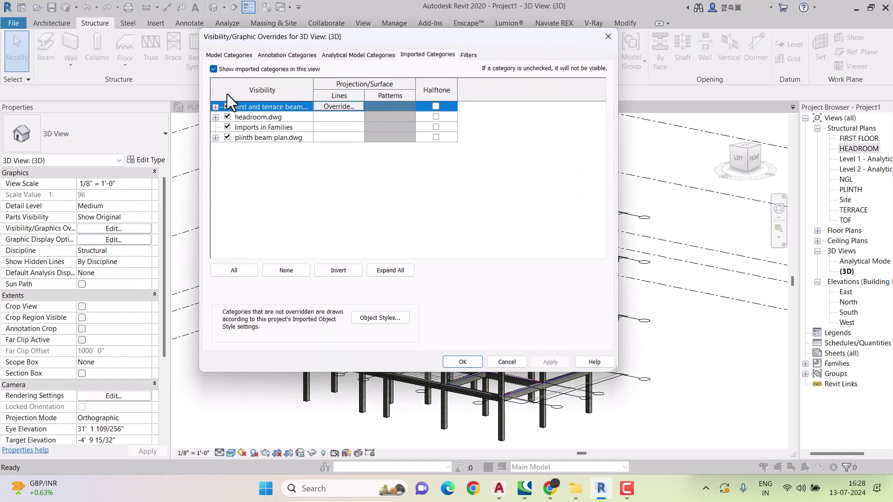
click(227, 117)
click(227, 126)
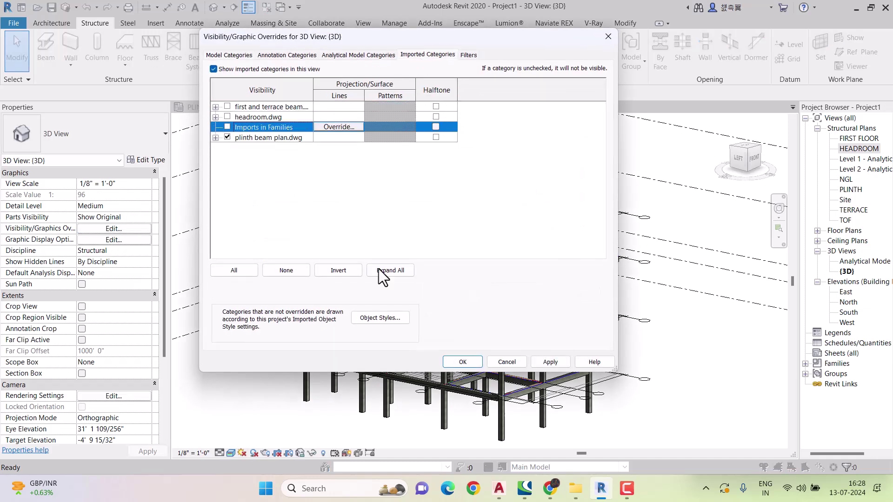
click(450, 359)
shift+middle_drag(641, 295, 594, 328)
- Hide plinth beam plan.dwg in the 3D view and turn Imports in Families back on
click(124, 228)
click(440, 57)
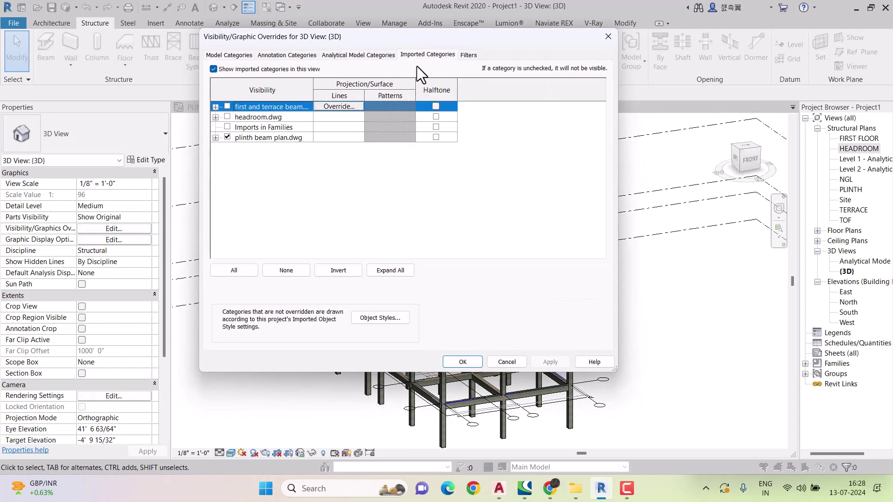
click(227, 137)
click(227, 127)
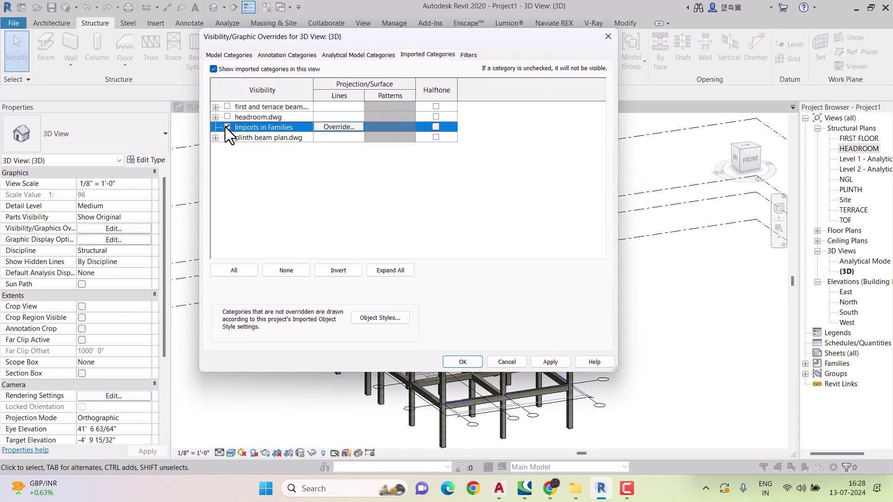
click(460, 362)
shift+middle_drag(602, 351, 522, 365)
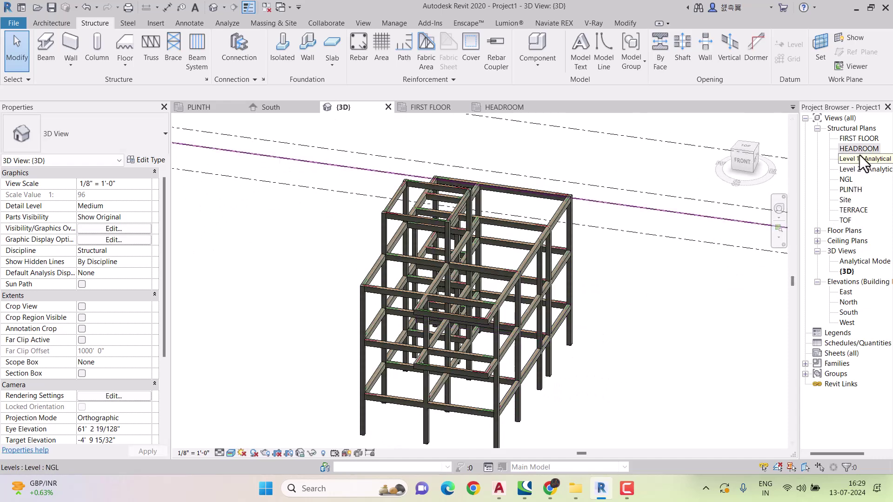
- Start a structural floor on the FIRST FLOOR plan using the 6" Concrete type
double_click(859, 138)
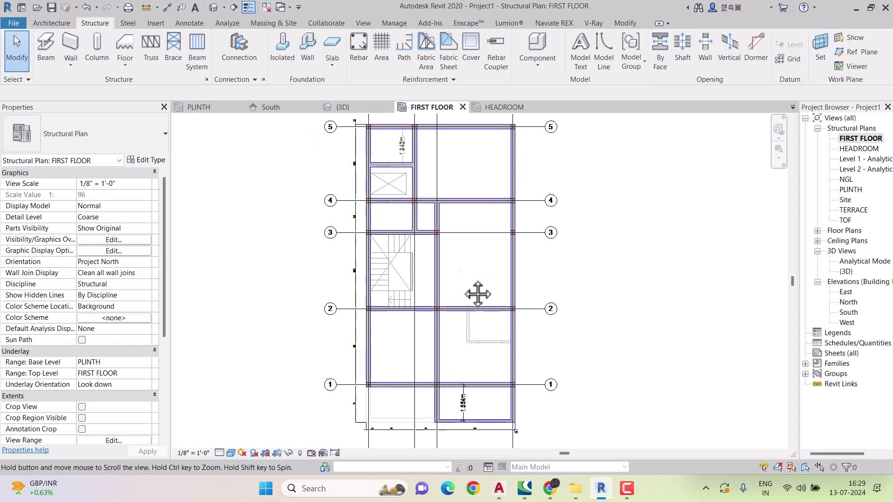
middle_drag(478, 294, 475, 306)
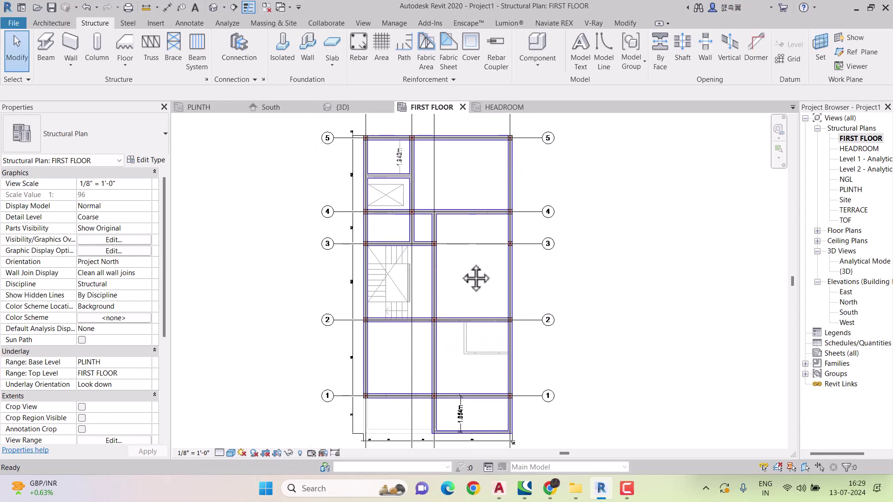
click(124, 46)
click(150, 160)
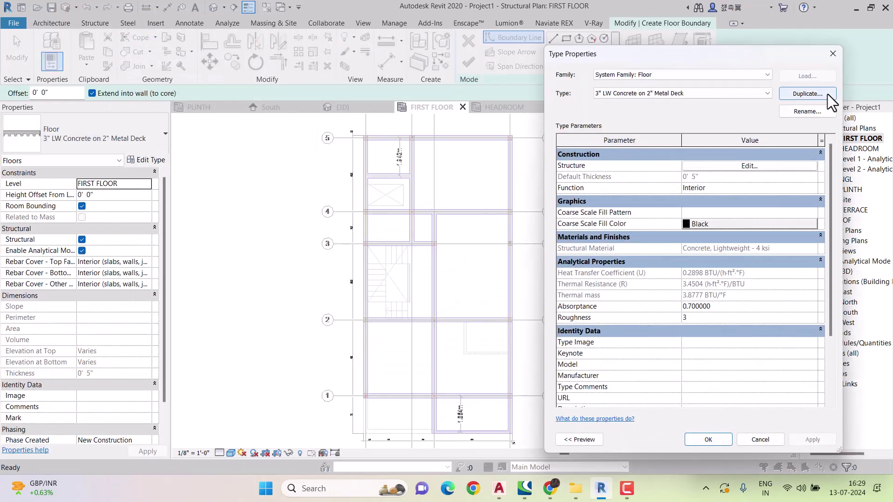
key(Escape)
click(64, 133)
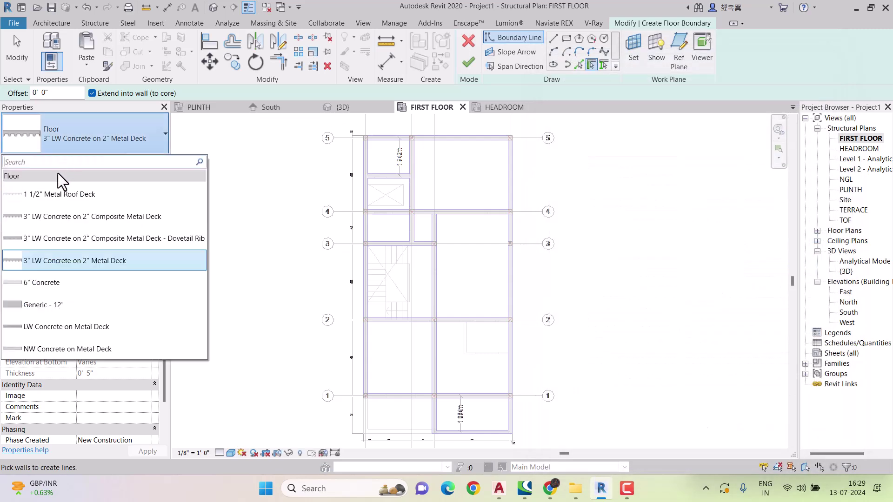
click(63, 280)
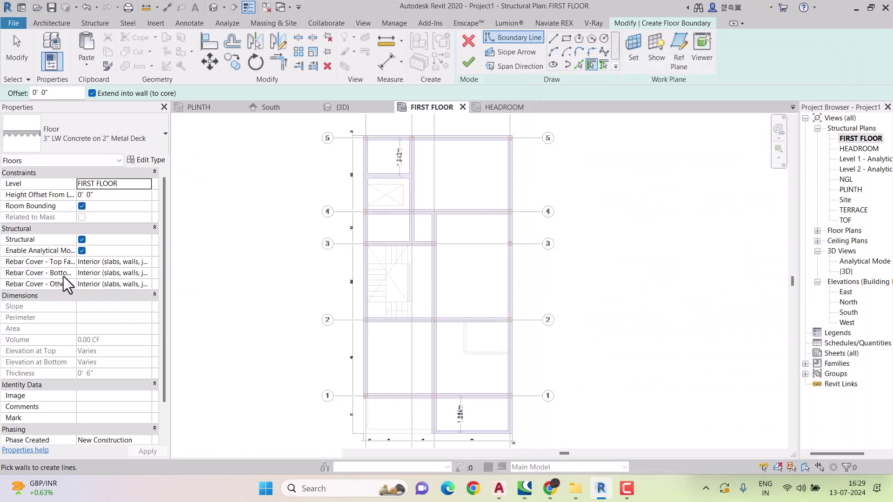
click(140, 160)
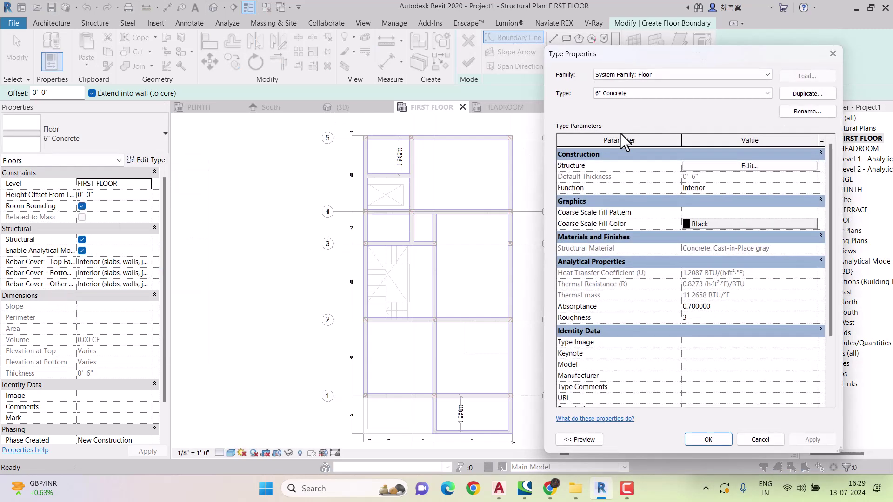
click(806, 96)
key(Escape)
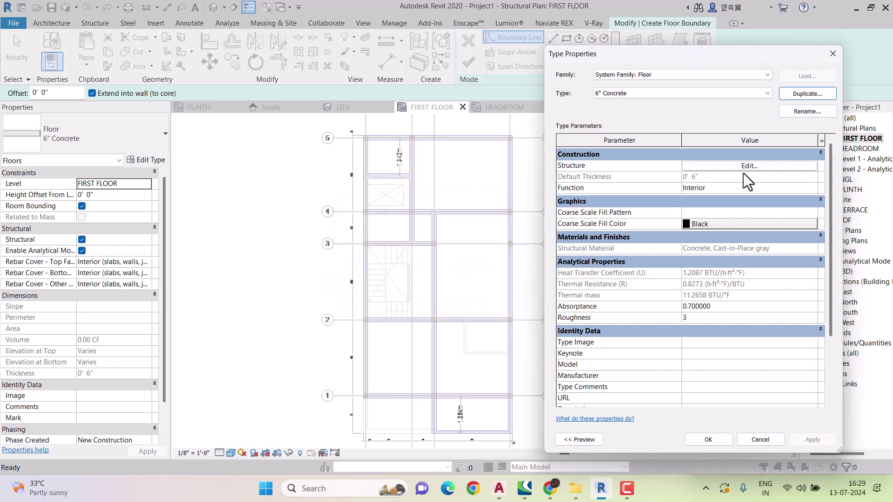
click(760, 440)
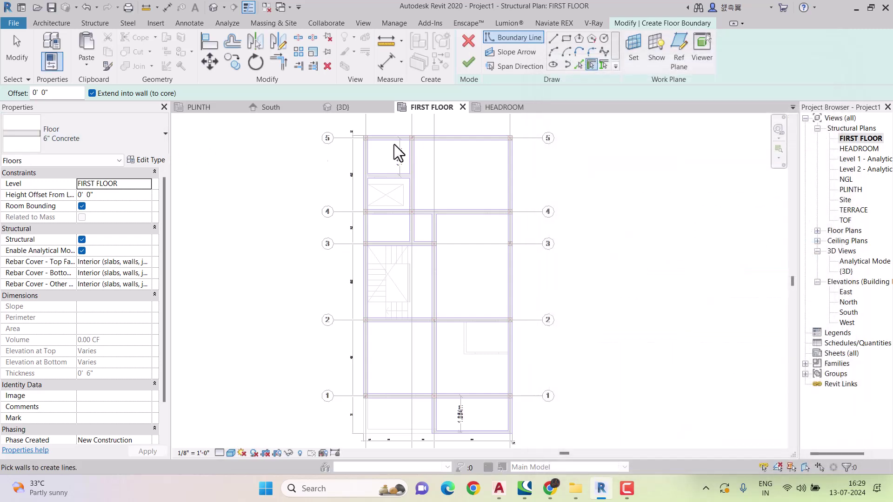
- Sketch the floor boundary from corner A5 along grid 5, down grid D to the front projection's edge, and across to grid C
scroll(473, 208, up, 3)
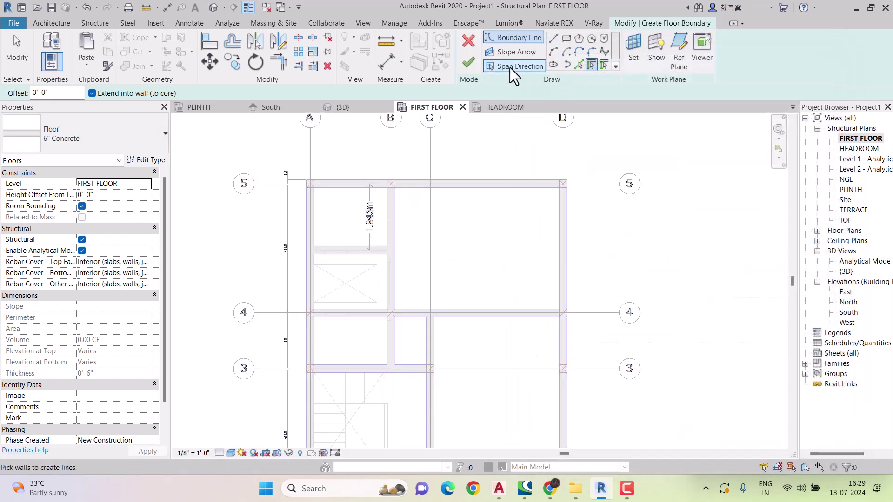
click(553, 37)
scroll(306, 170, up, 2)
click(312, 181)
click(653, 180)
scroll(652, 181, down, 3)
mouse_move(653, 358)
middle_down()
mouse_move(624, 385)
mouse_move(643, 365)
middle_up()
scroll(646, 349, up, 3)
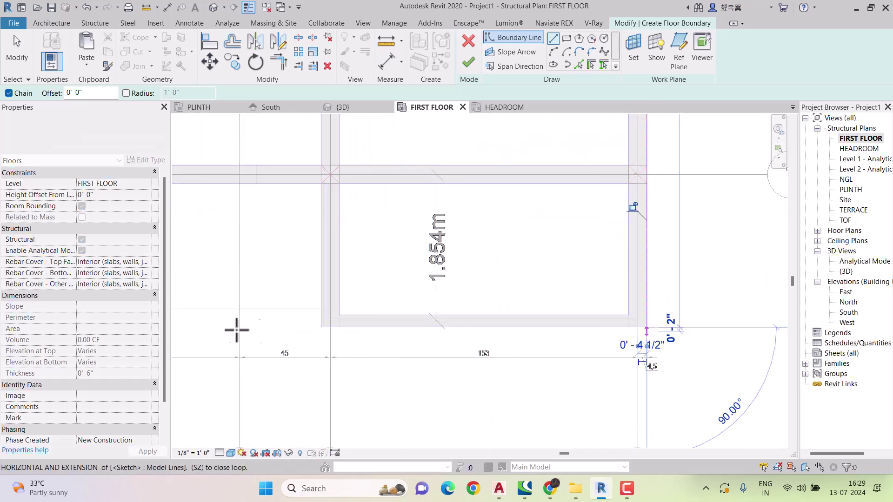
click(260, 331)
click(320, 328)
- Continue the floor boundary up grid C to grid 1, across to A1, and close it along grid A at A5
scroll(369, 325, up, 5)
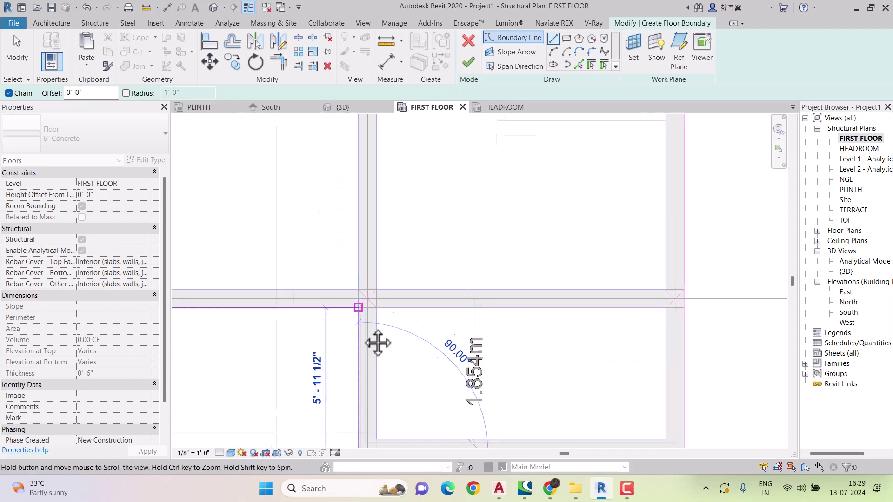
scroll(368, 325, down, 3)
middle_drag(363, 340, 660, 345)
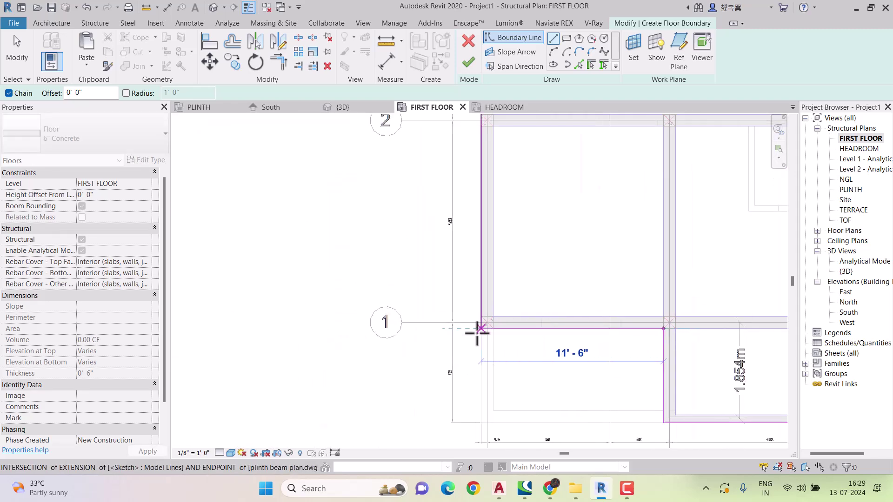
click(481, 329)
middle_drag(481, 328, 462, 399)
click(461, 159)
scroll(529, 263, down, 2)
scroll(503, 226, up, 4)
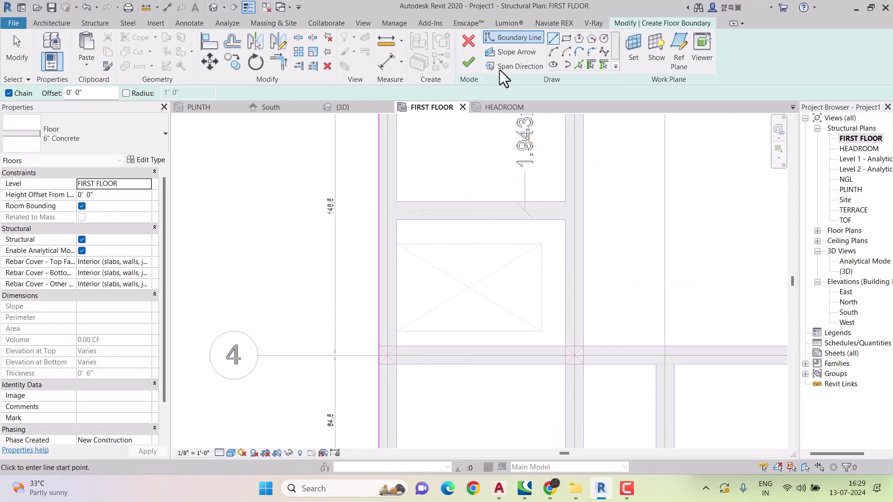
- Sketch a rectangular slab opening over the crossed duct outline between grids 4 and 5
click(396, 243)
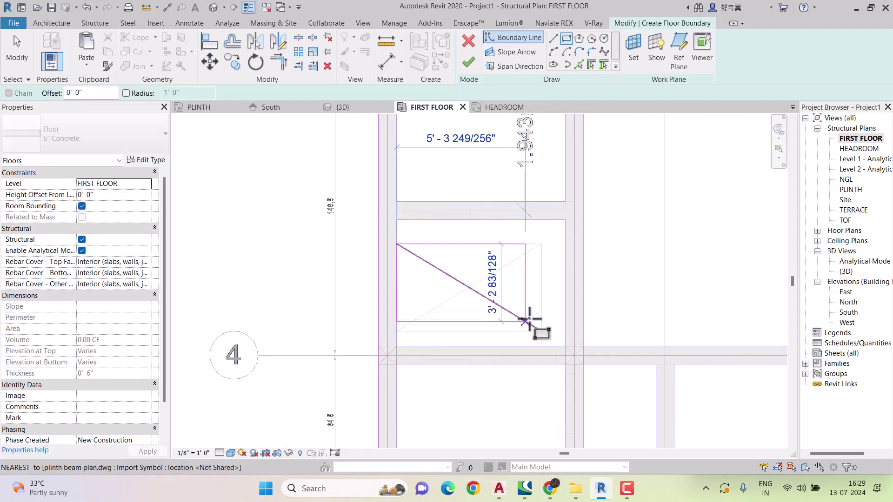
click(540, 331)
scroll(541, 331, down, 2)
middle_drag(530, 313, 472, 138)
scroll(419, 270, up, 3)
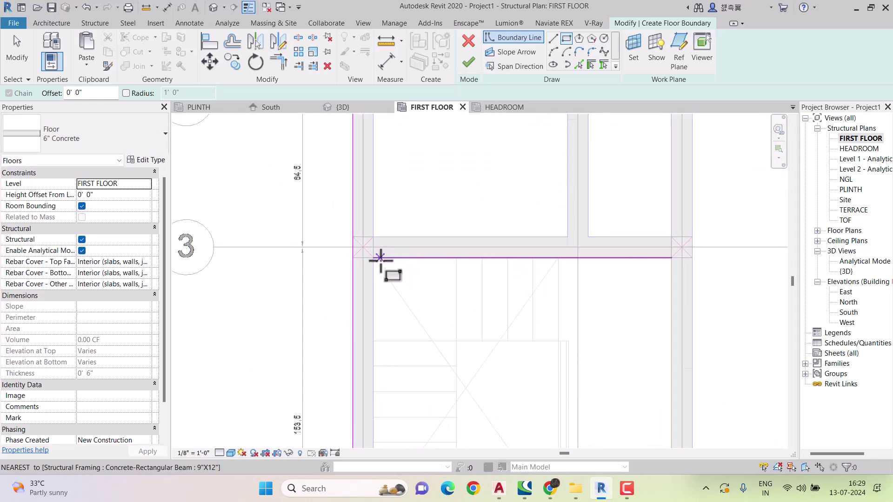
- Sketch a rectangular slab opening over the staircase outline between grids 3 and 2
click(376, 260)
middle_drag(463, 349, 403, 123)
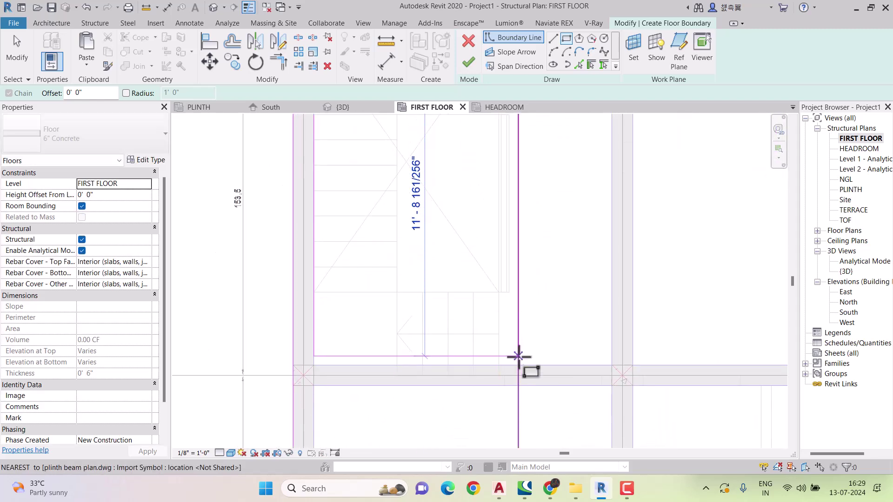
click(499, 366)
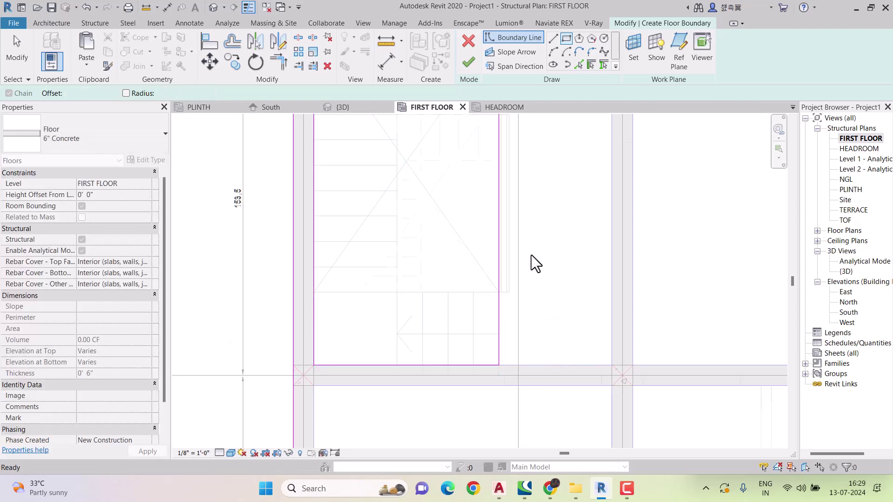
key(Escape)
scroll(484, 286, down, 5)
middle_drag(529, 243, 490, 313)
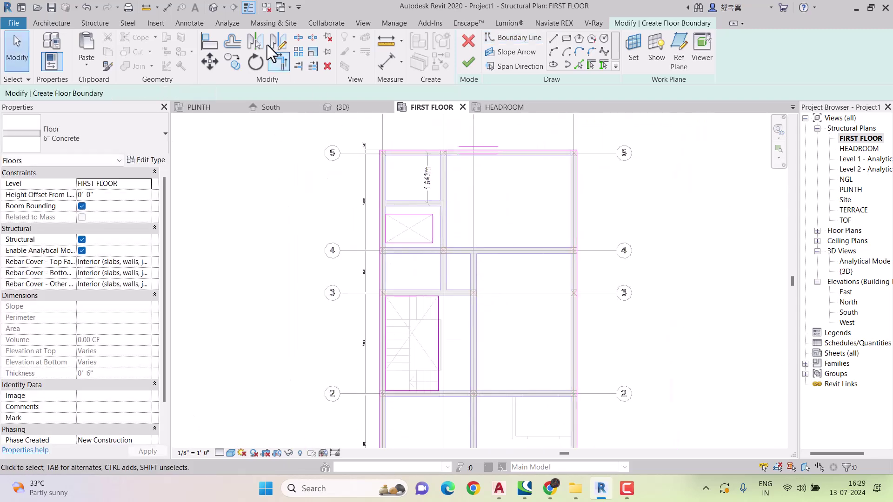
- Finish the FIRST FLOOR slab sketch in the 3D view
click(214, 8)
click(468, 61)
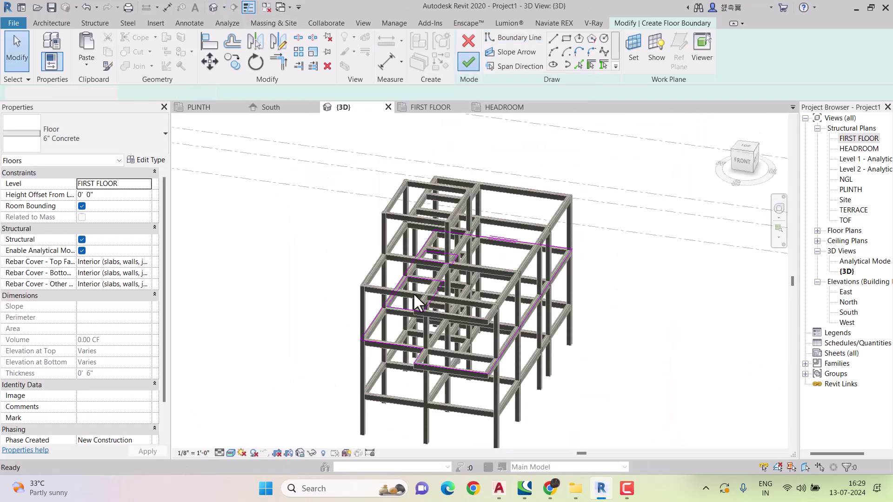
click(371, 319)
shift+middle_drag(473, 285, 488, 305)
scroll(479, 309, up, 5)
- Turn off the analytical model of the FIRST FLOOR slab
key(Escape)
click(514, 314)
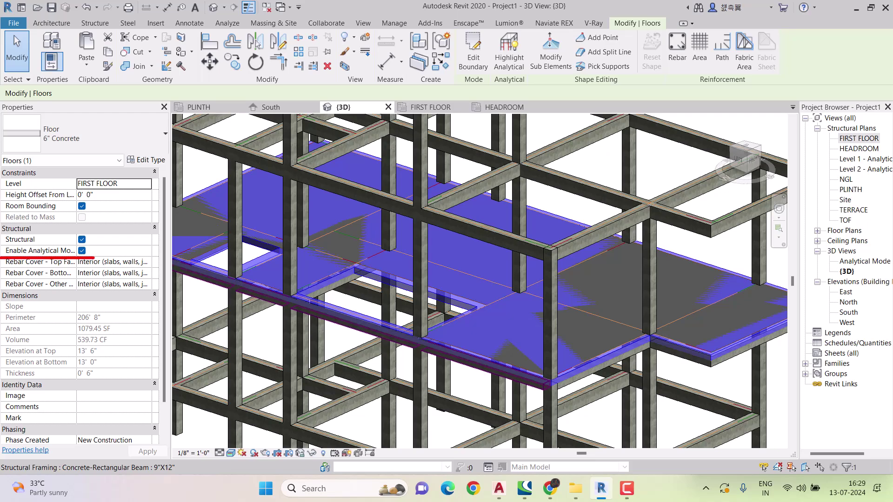
key(Escape)
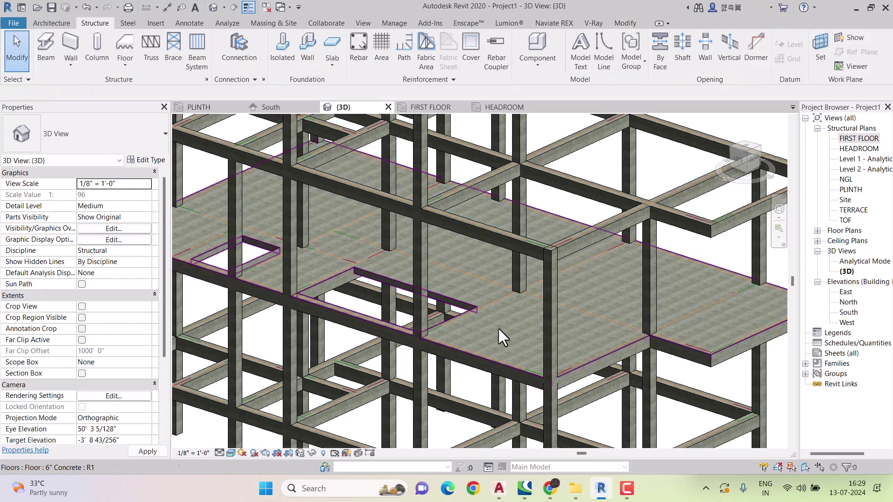
click(477, 336)
shift+middle_drag(477, 336, 450, 307)
key(Escape)
scroll(449, 306, down, 2)
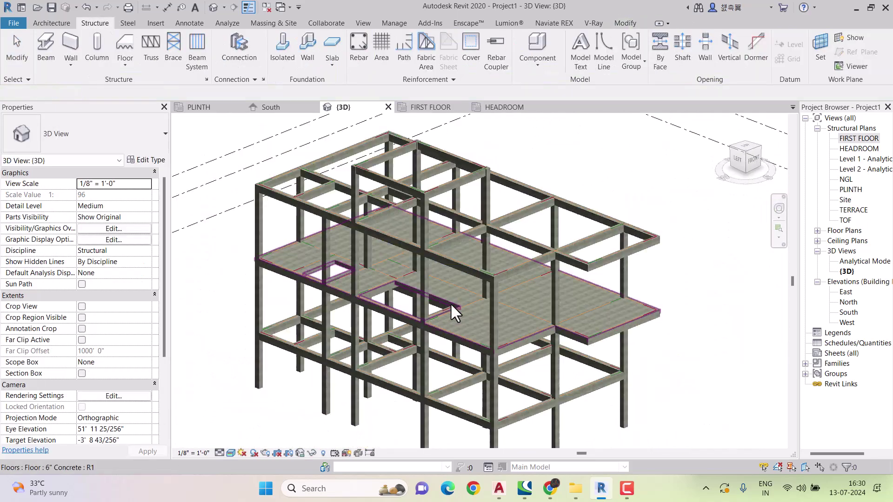
- Copy the FIRST FLOOR slab and paste it aligned to the TERRACE level
scroll(480, 302, up, 3)
click(473, 326)
scroll(474, 325, down, 2)
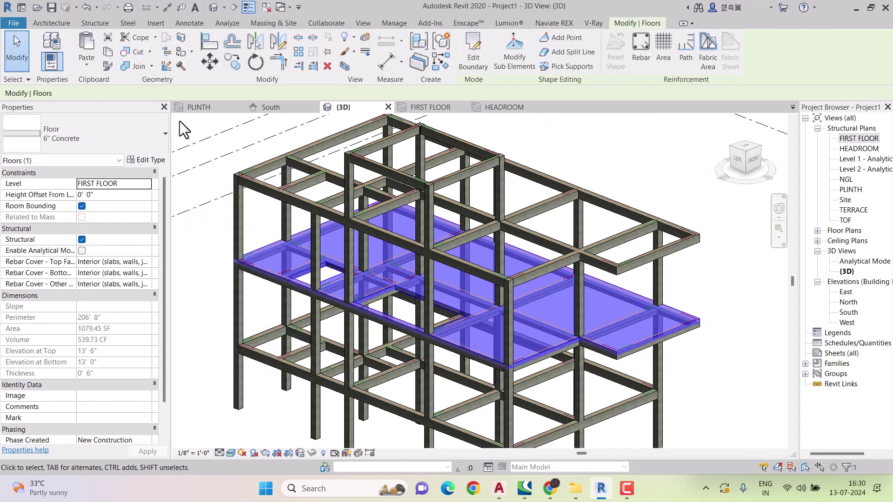
click(86, 65)
click(140, 126)
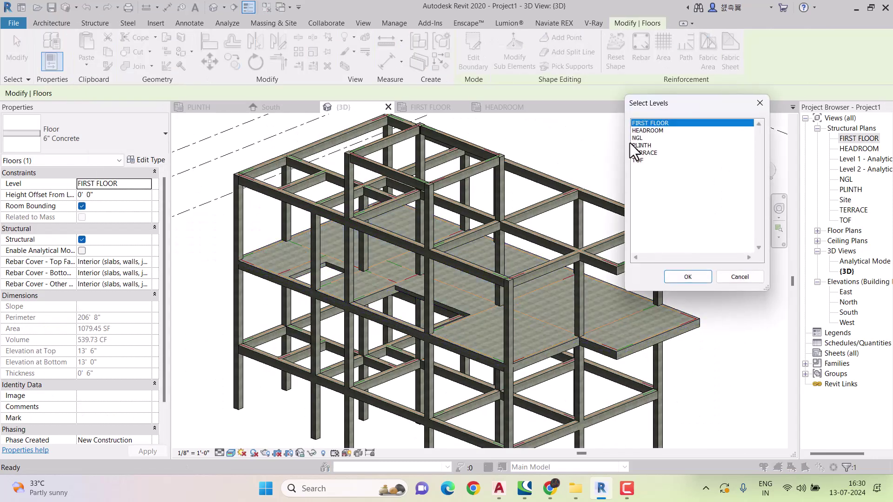
click(652, 150)
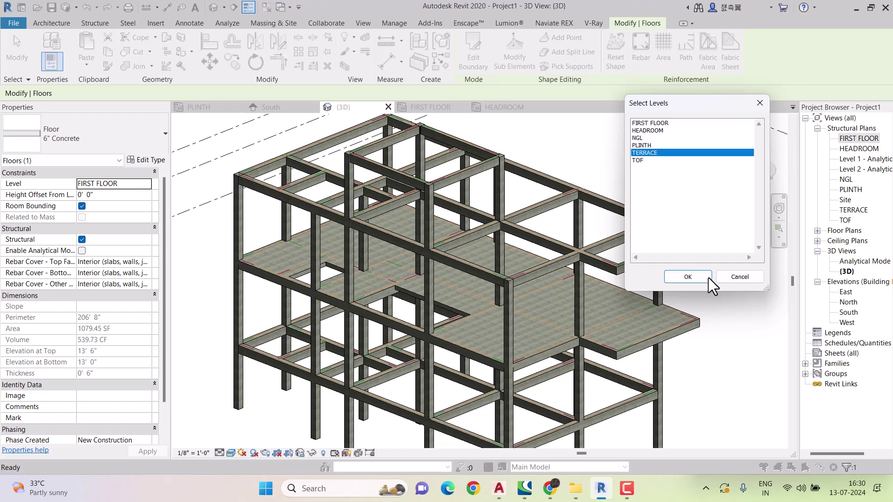
click(708, 276)
mouse_move(618, 276)
shift+middle_down()
mouse_move(522, 285)
mouse_move(612, 265)
shift+middle_up()
click(617, 208)
middle_drag(618, 208, 597, 261)
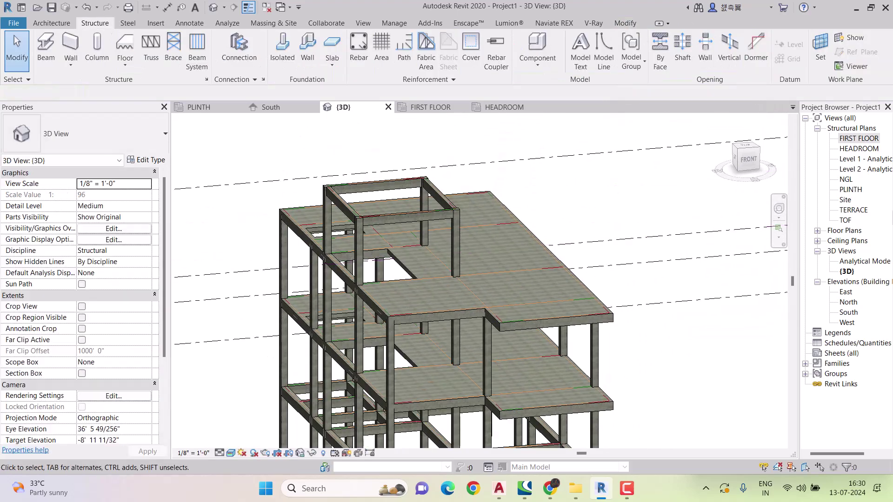
- Start a 6" Concrete floor on the HEADROOM plan and sketch a rectangle around the staircase beams with a 1' 0" offset
double_click(859, 148)
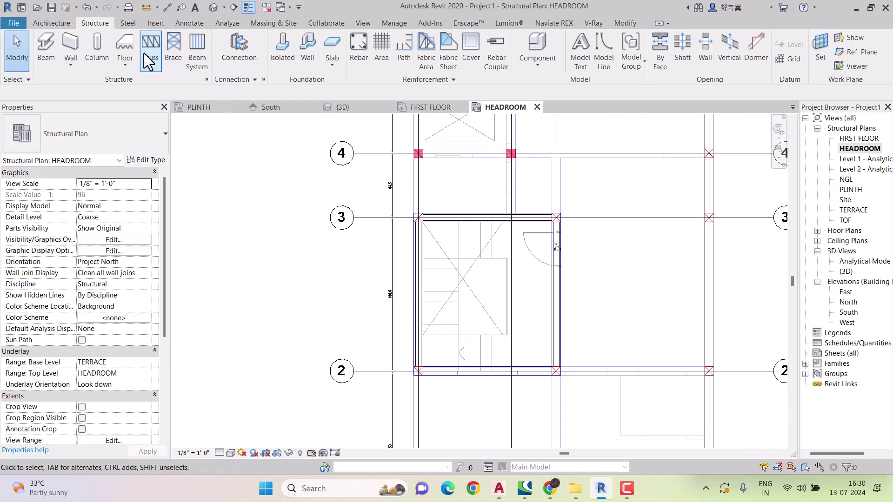
click(136, 70)
click(566, 38)
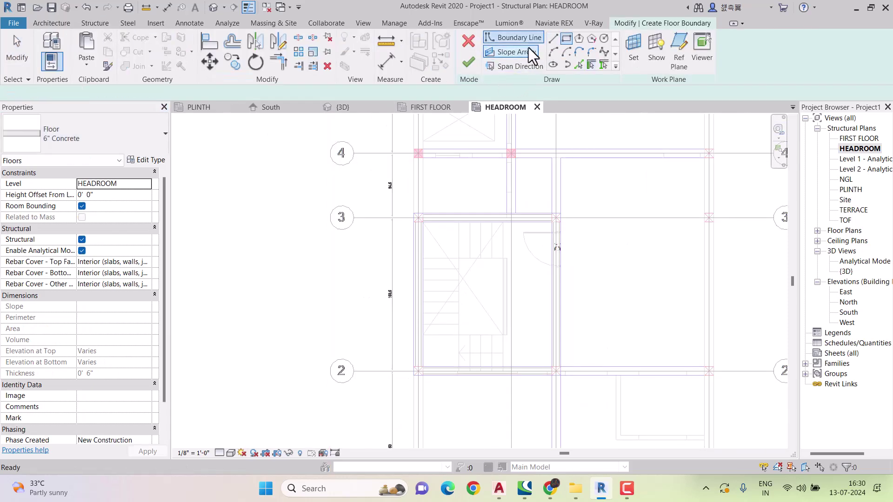
scroll(442, 182, up, 3)
click(386, 244)
middle_drag(502, 400, 393, 178)
click(571, 354)
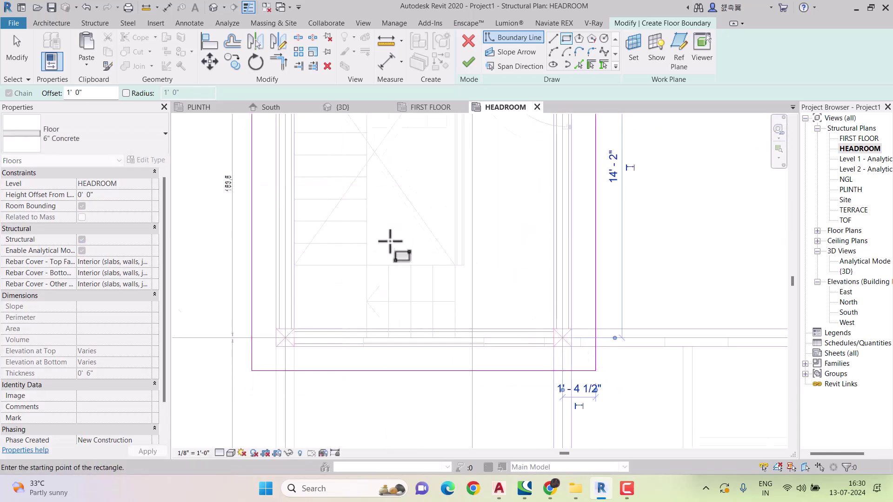
- Move the grid A side of the headroom slab boundary to the outer face of the beam
scroll(295, 249, down, 2)
key(Escape)
key(Escape)
click(329, 249)
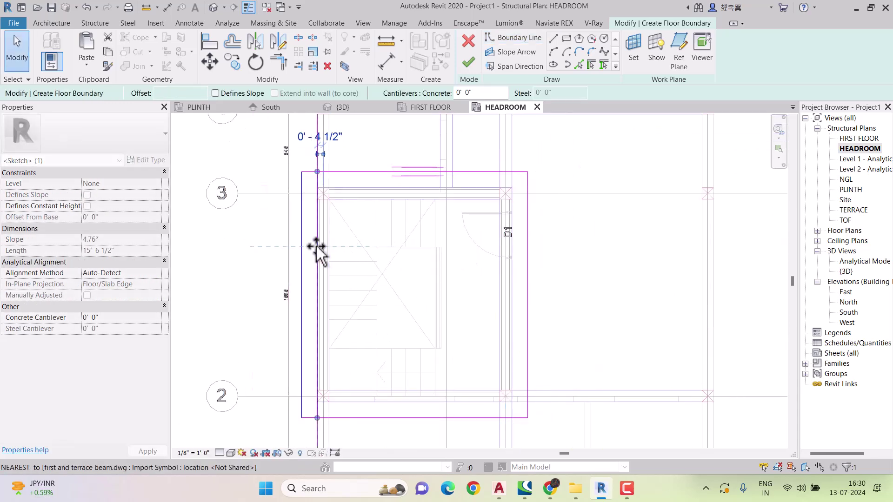
- Turn off the analytical model for the HEADROOM slab and finish its sketch in the 3D view
click(214, 7)
shift+middle_drag(466, 285, 467, 278)
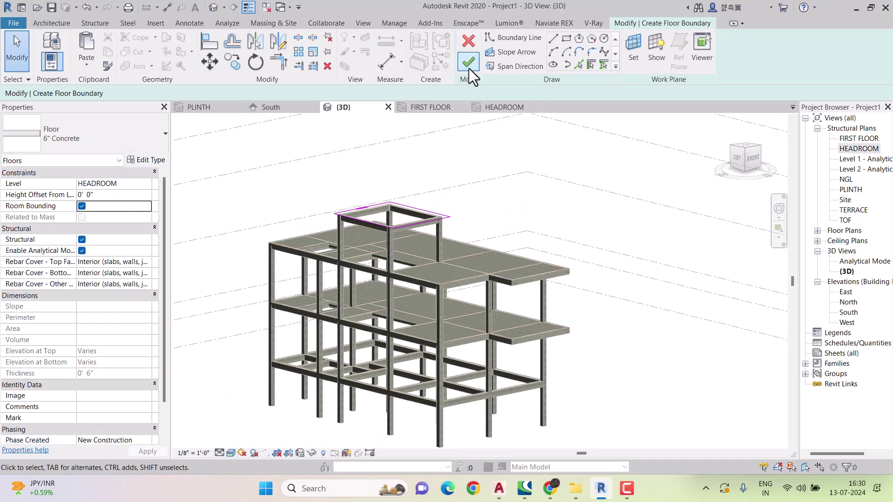
click(82, 251)
click(552, 205)
shift+middle_drag(551, 205, 416, 368)
scroll(531, 283, up, 3)
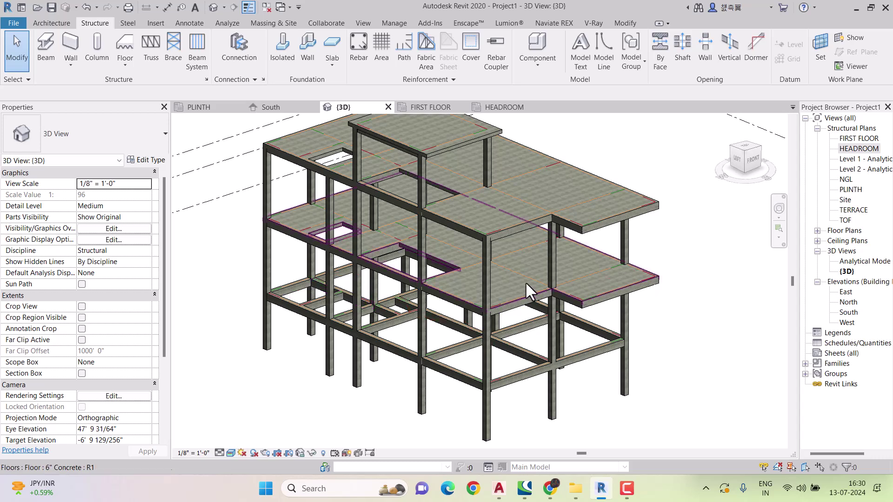
click(499, 292)
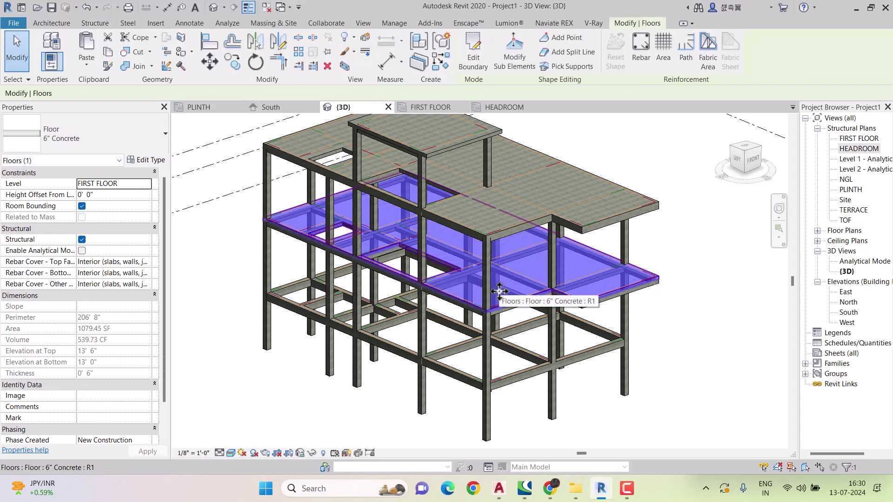
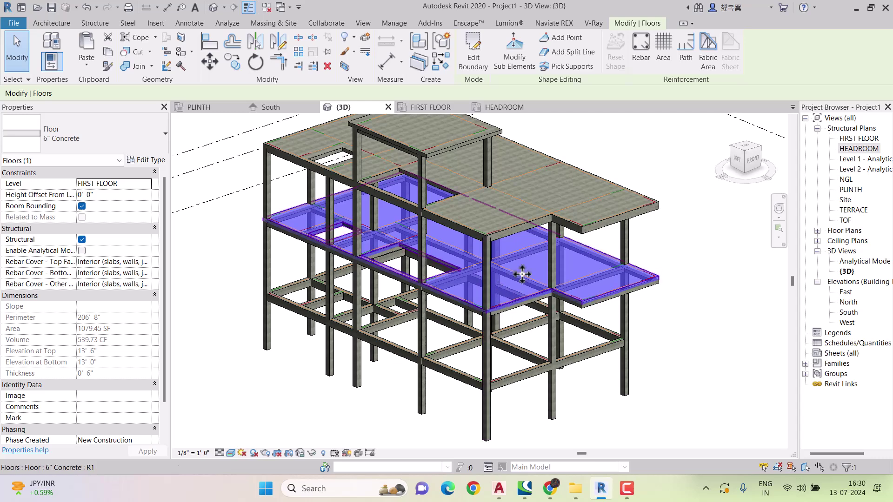
key(Escape)
click(590, 268)
click(689, 238)
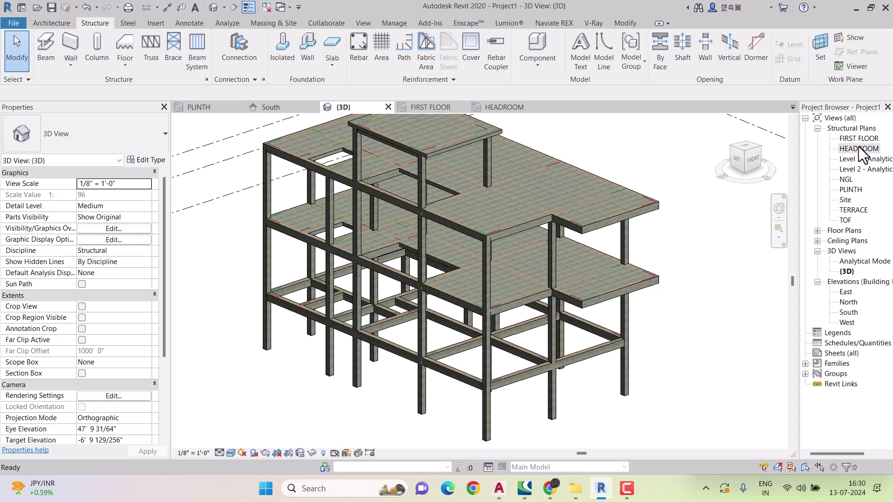
- Start a 6" Concrete structural floor on the PLINTH plan and draw its 25' 0" edge along grid 5 from A to D
double_click(852, 190)
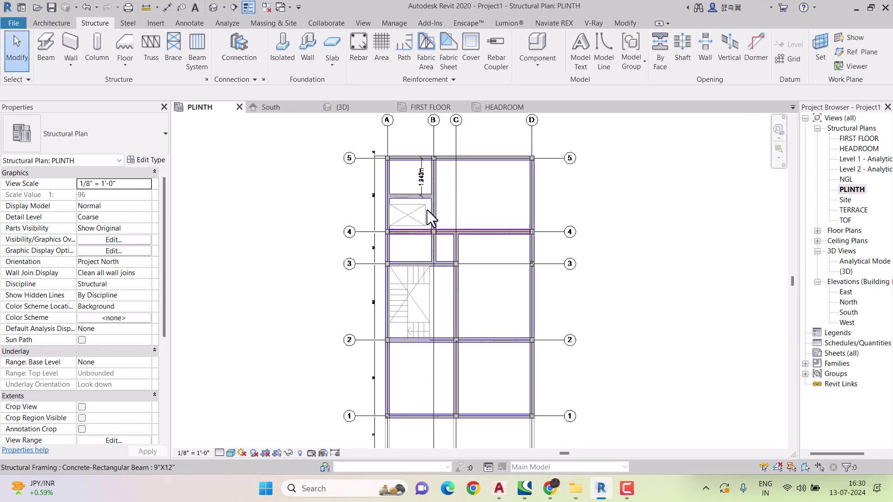
click(131, 65)
click(139, 85)
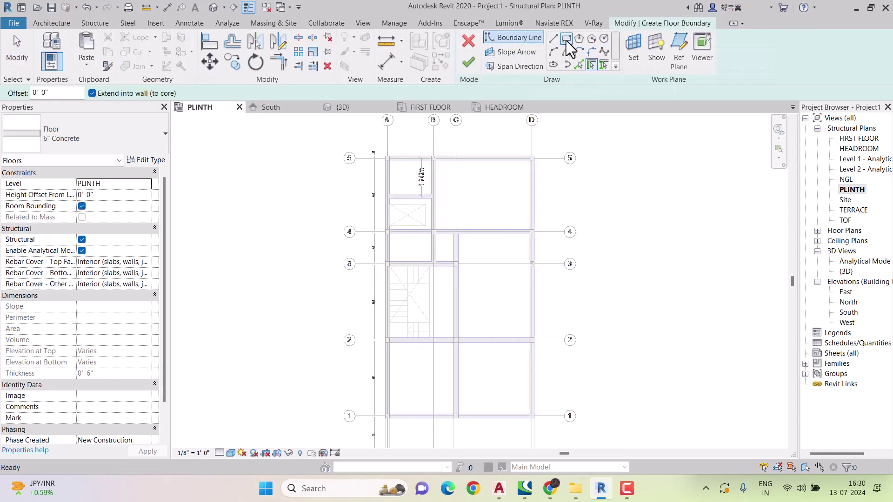
click(553, 38)
scroll(393, 148, up, 5)
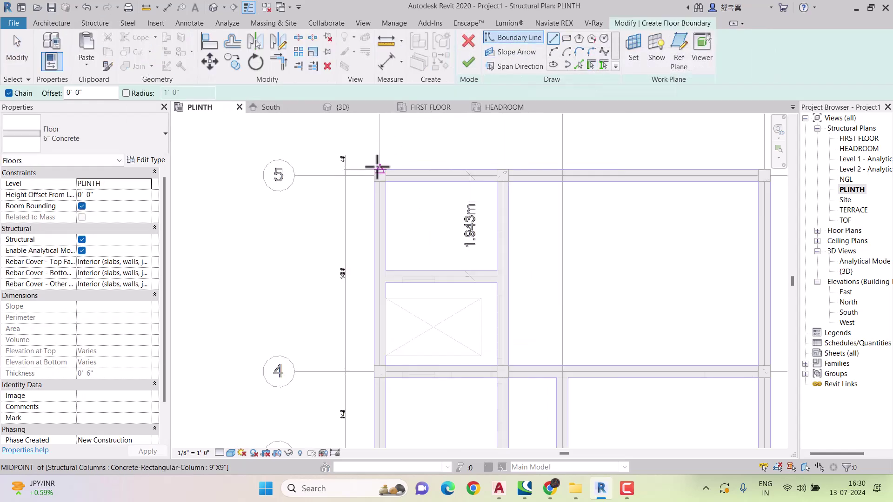
click(376, 167)
middle_drag(378, 165, 288, 174)
click(680, 176)
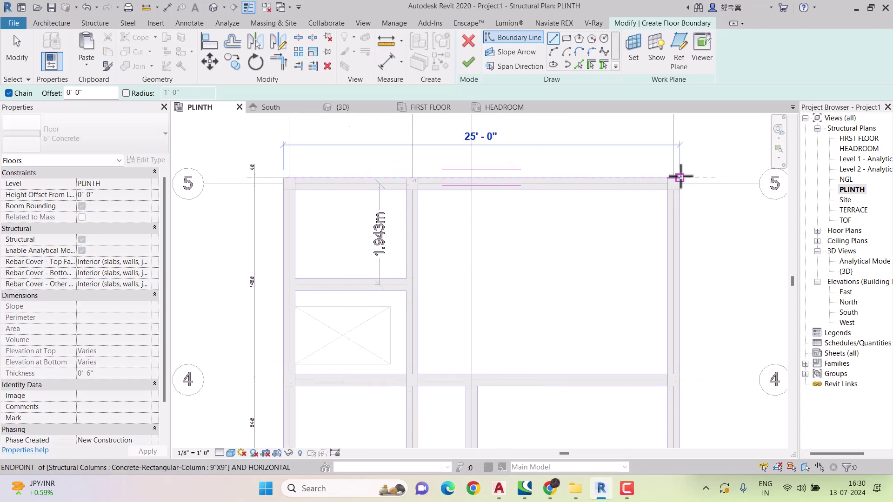
- Continue the plinth floor boundary down grid D to grid 2 and across to grid C
middle_drag(694, 273, 677, 194)
scroll(664, 354, up, 2)
click(658, 321)
click(391, 321)
- Draw the plinth floor boundary down grid C to grid 1, across to A1, and close it along grid A at A5
scroll(396, 345, down, 2)
middle_drag(395, 359, 522, 136)
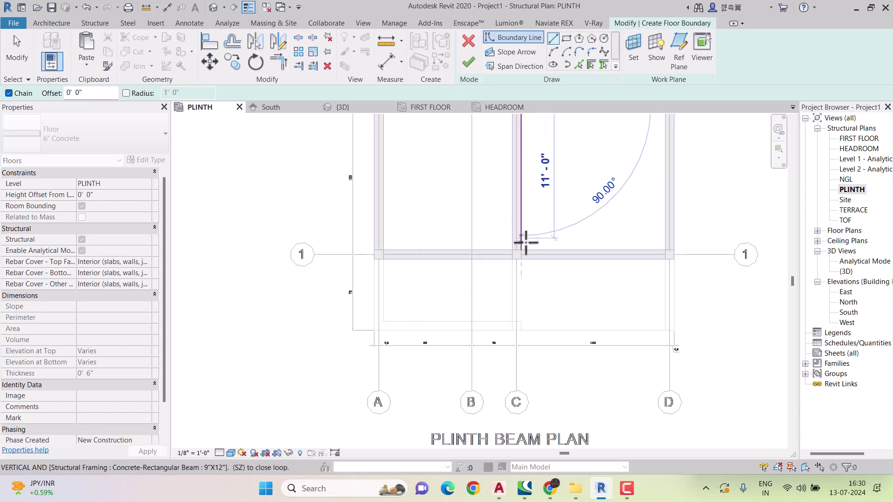
click(521, 259)
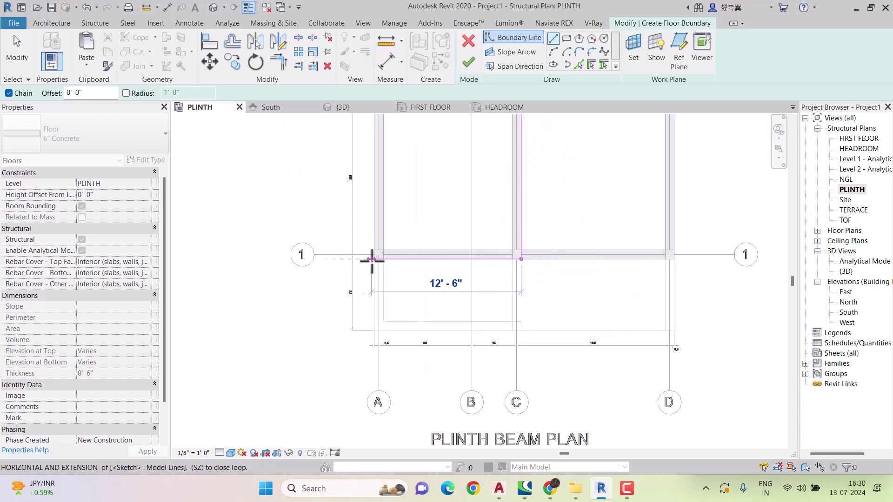
scroll(373, 255, up, 2)
scroll(372, 255, up, 1)
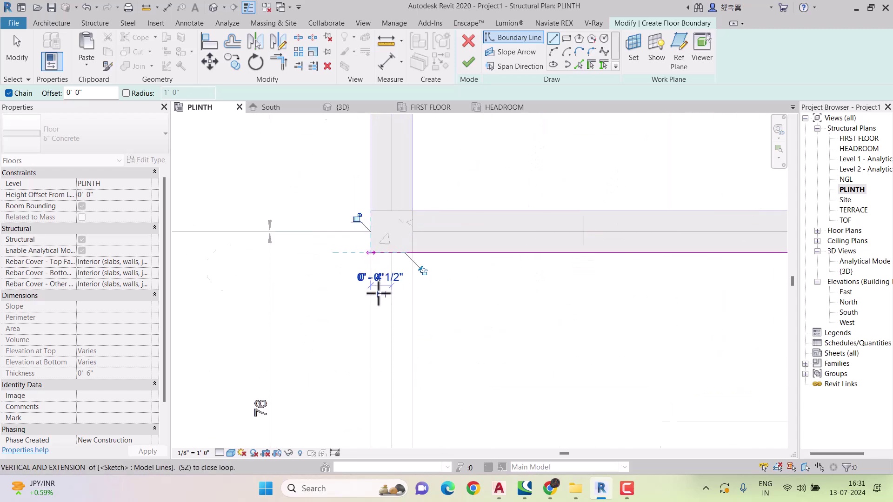
click(374, 275)
scroll(372, 274, down, 4)
click(379, 208)
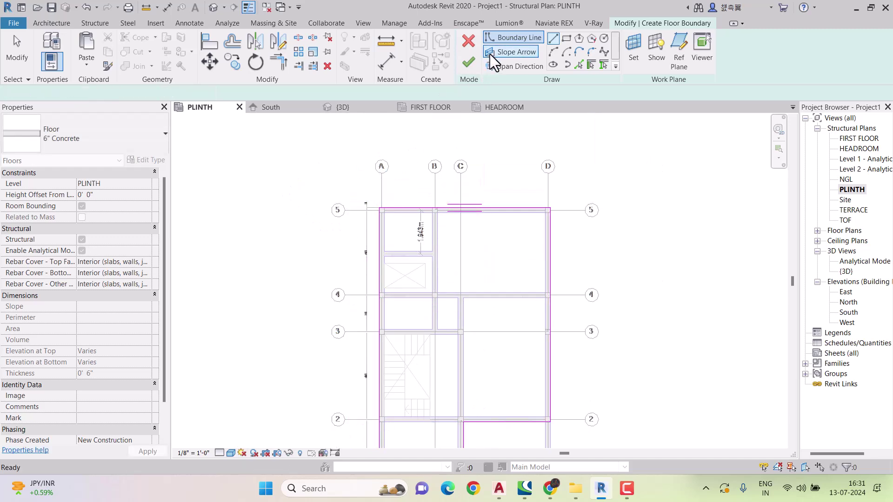
- Finish the plinth floor sketch and turn off the slab's analytical model in the 3D view
click(469, 61)
click(217, 10)
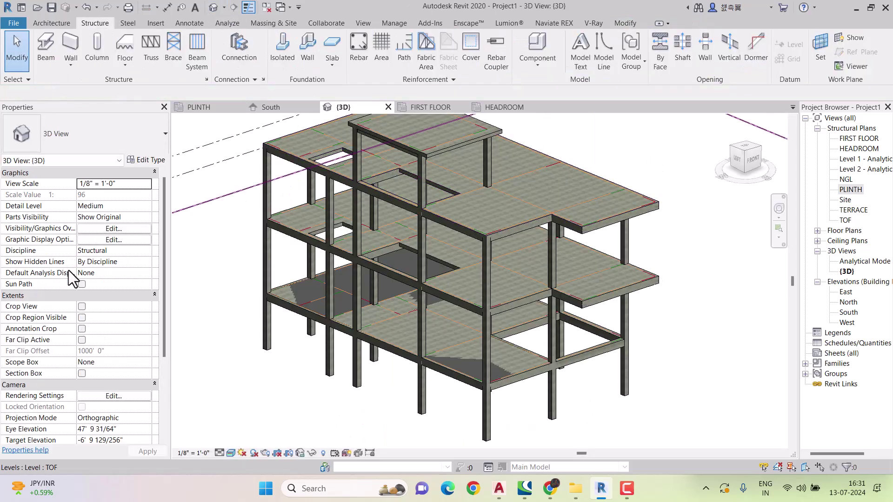
scroll(341, 311, up, 3)
click(284, 284)
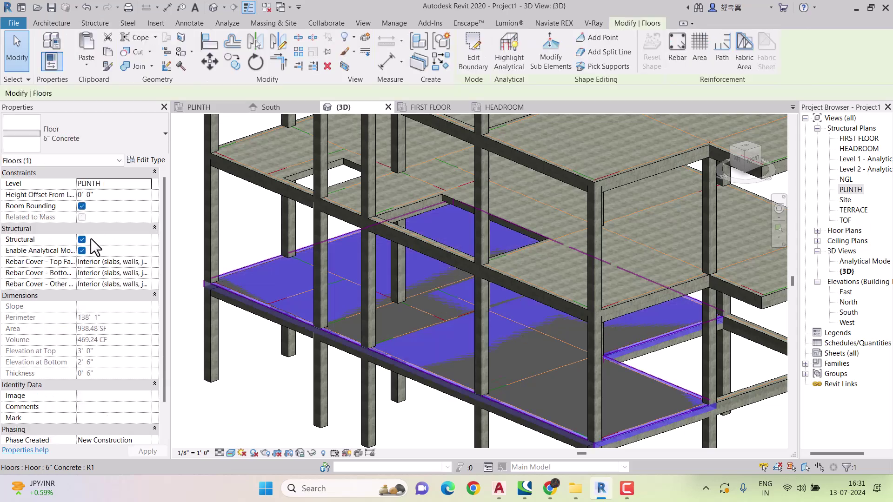
click(83, 251)
key(Escape)
shift+middle_drag(594, 335, 480, 229)
mouse_move(479, 228)
shift+middle_down()
mouse_move(461, 231)
mouse_move(466, 236)
shift+middle_up()
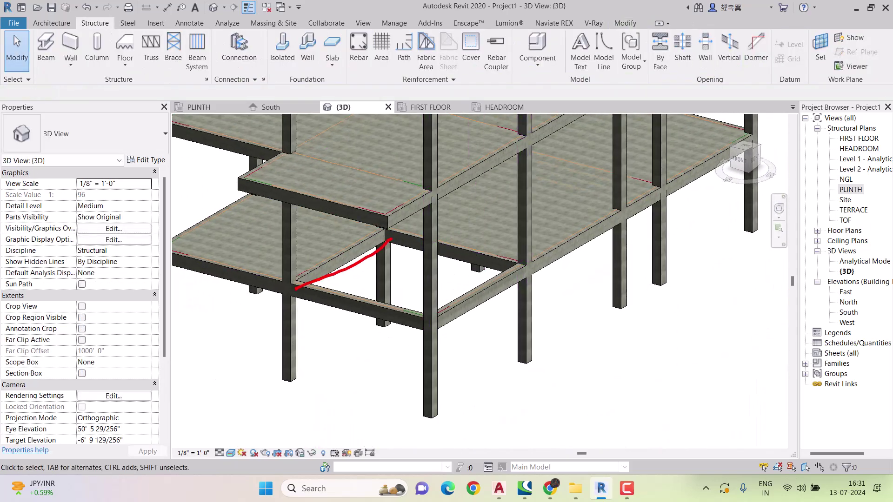
- Draw a rectangular 6" Concrete floor on the PLINTH plan, about 18' 8 1/2" long, from C2 past grid 1, and finish it
double_click(855, 190)
scroll(508, 279, down, 2)
scroll(468, 283, up, 6)
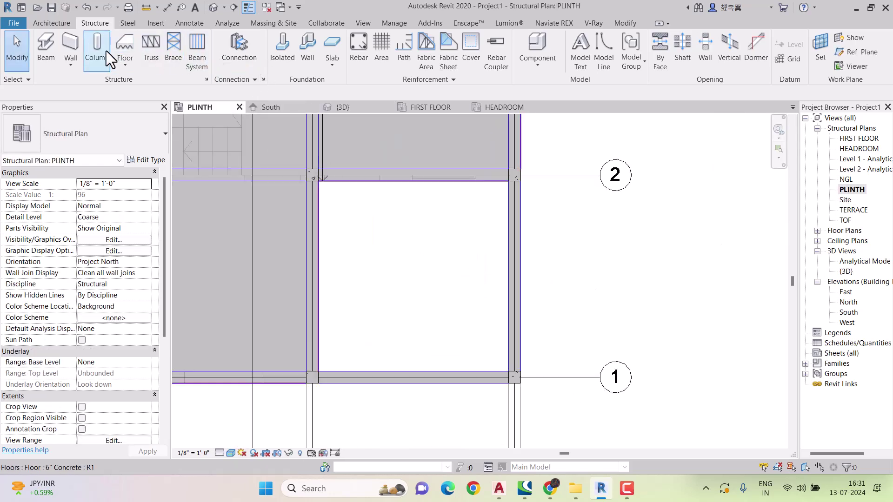
click(127, 49)
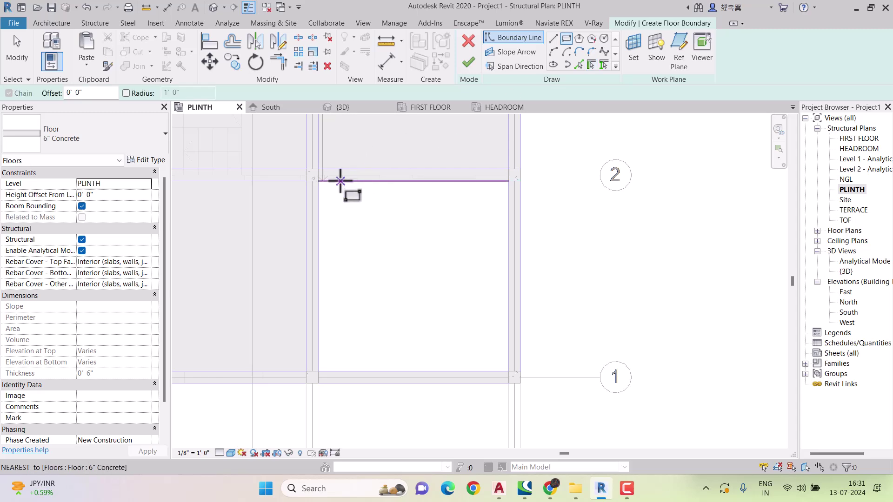
click(319, 182)
scroll(375, 185, up, 2)
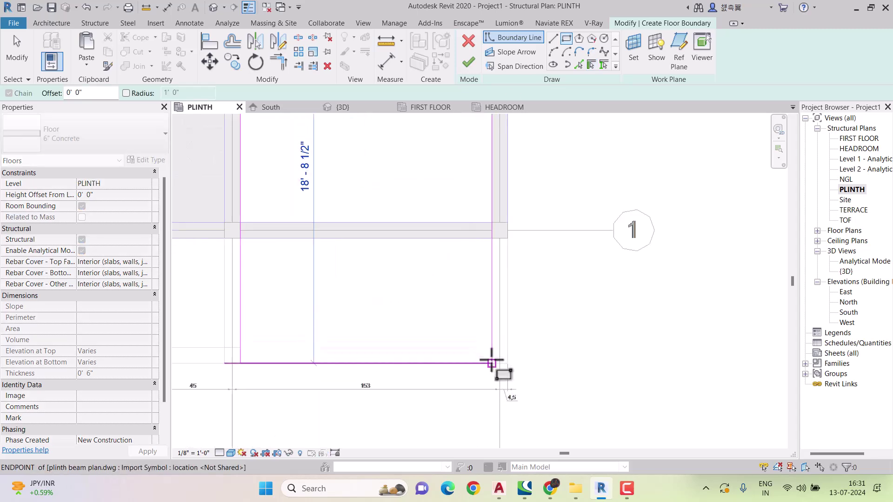
click(492, 363)
key(Escape)
click(469, 62)
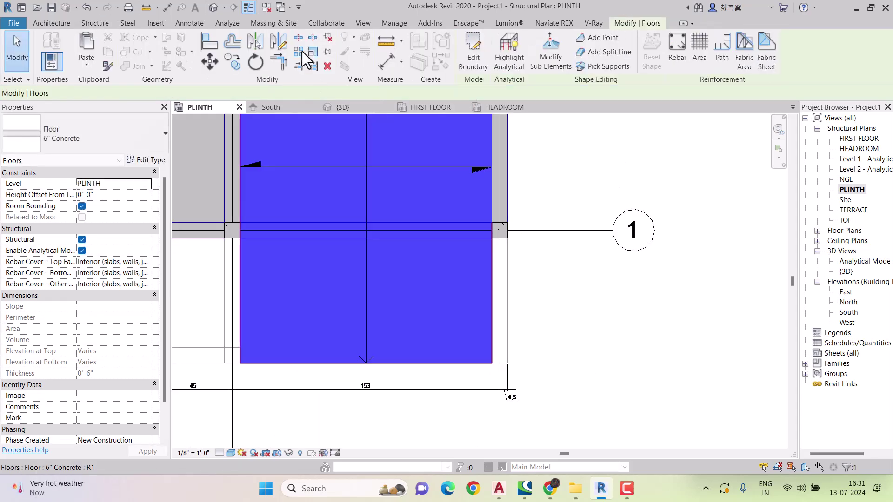
- Set the height offset of the new front slab between grids C and D to -6" in the 3D view
click(219, 11)
scroll(315, 170, up, 3)
key(Escape)
click(303, 279)
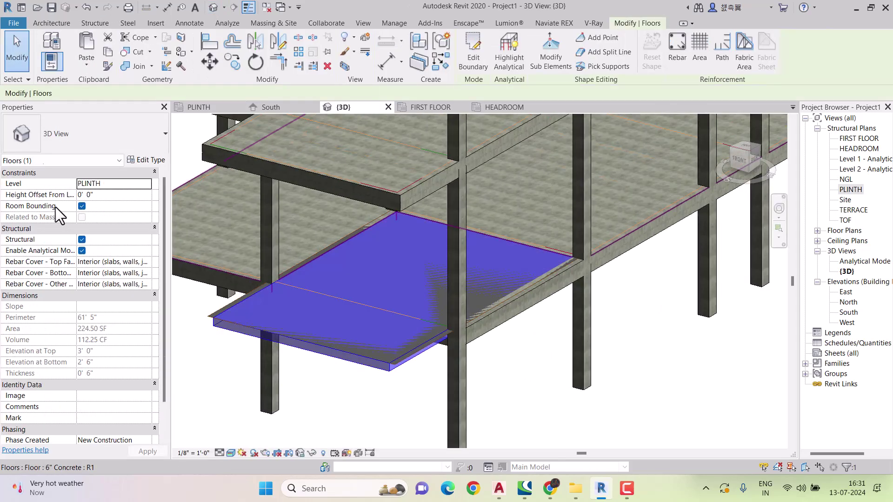
click(105, 195)
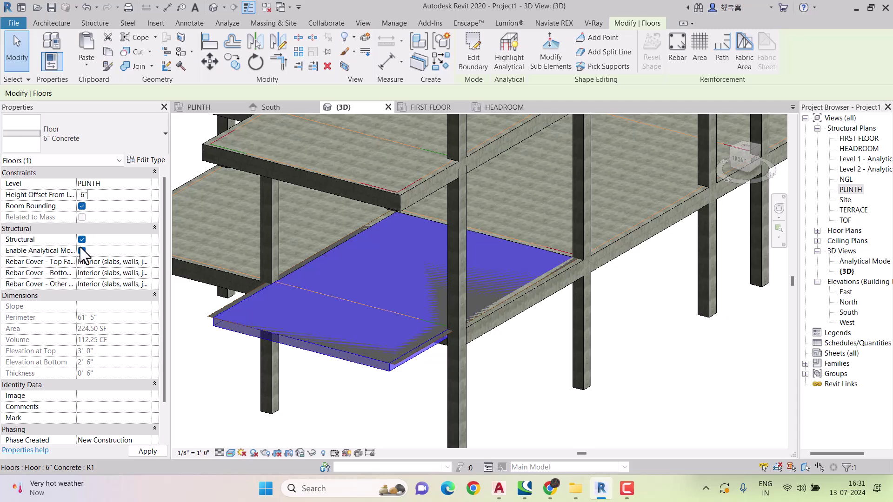
key(Escape)
shift+middle_drag(459, 296, 276, 276)
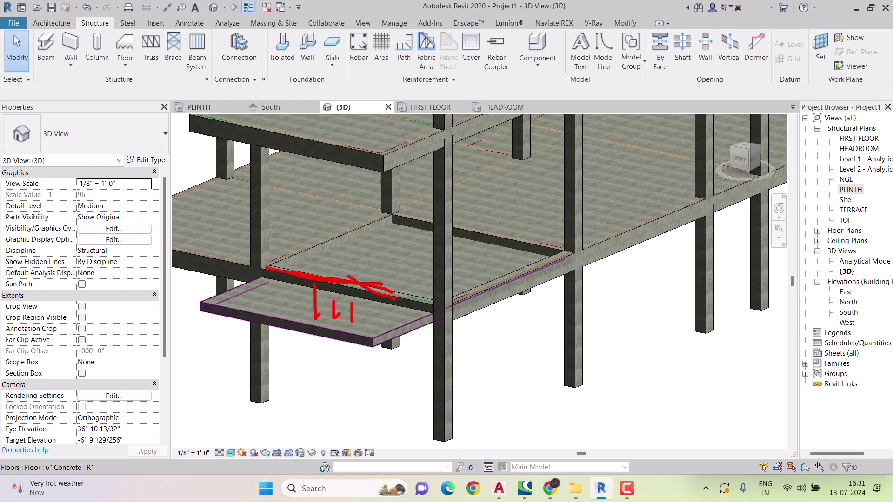
key(Escape)
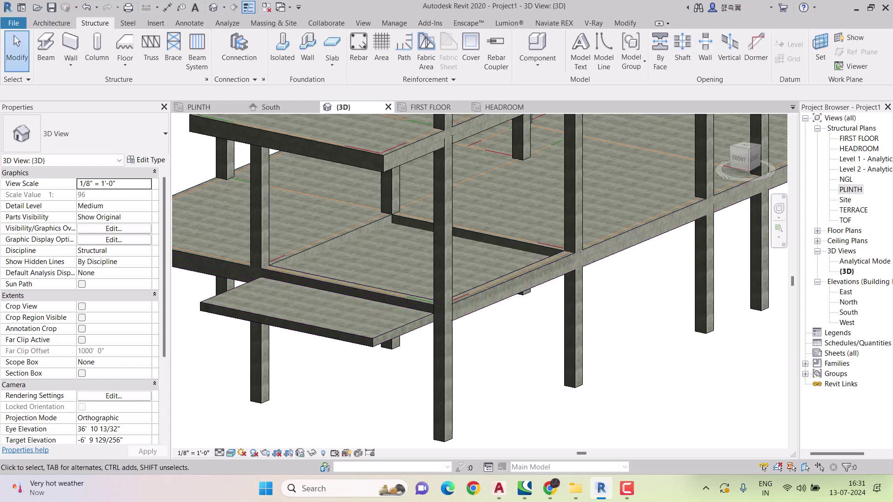
- Shorten the 9"X12" plinth beam along grid 1 on the PLINTH plan so that it ends at column C1
double_click(856, 191)
click(402, 230)
middle_drag(428, 242, 709, 327)
scroll(751, 326, up, 1)
scroll(677, 329, up, 1)
middle_drag(781, 326, 750, 321)
drag(757, 321, 351, 322)
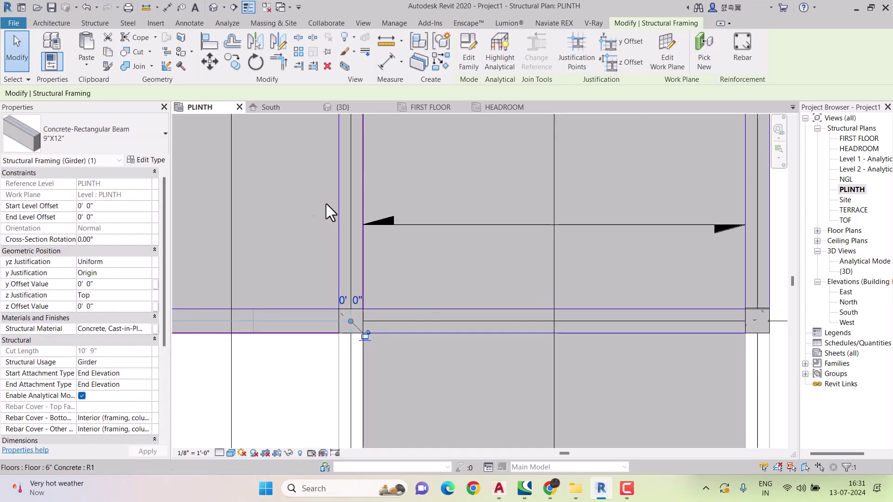
key(Escape)
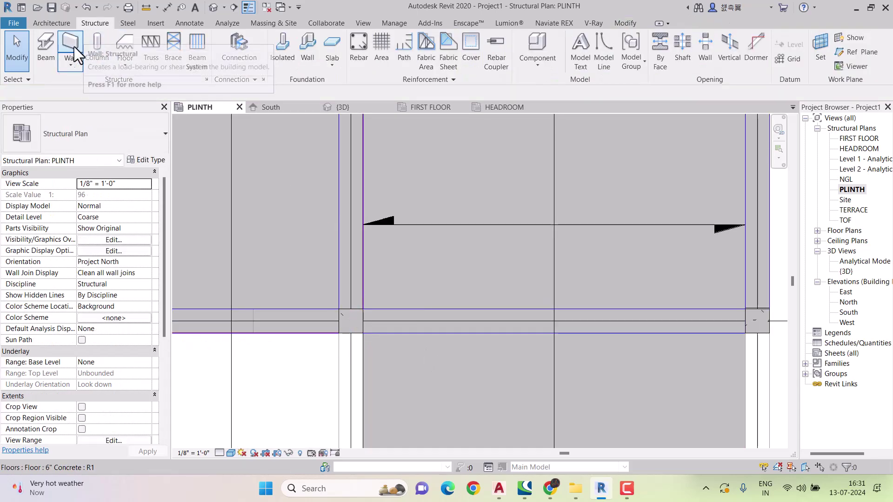
- Place a 6"X12" concrete beam along grid 1 from column C1 to D1 with y and z offsets of -6"
click(46, 49)
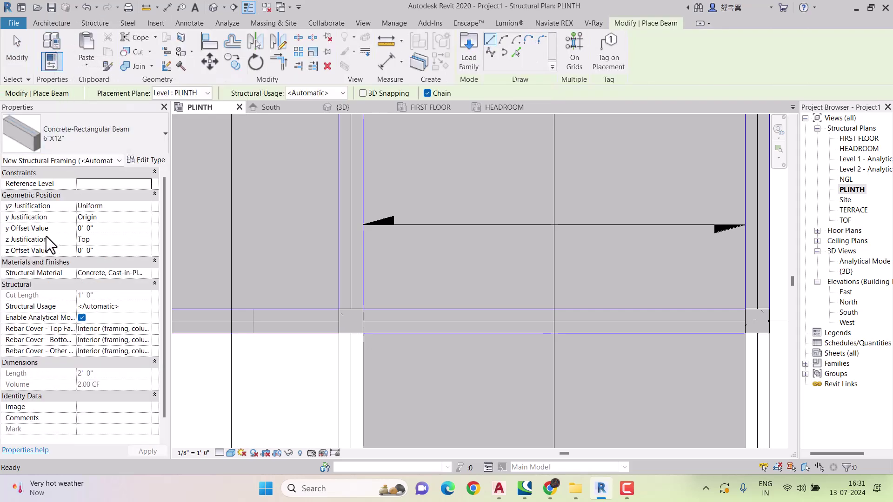
click(96, 228)
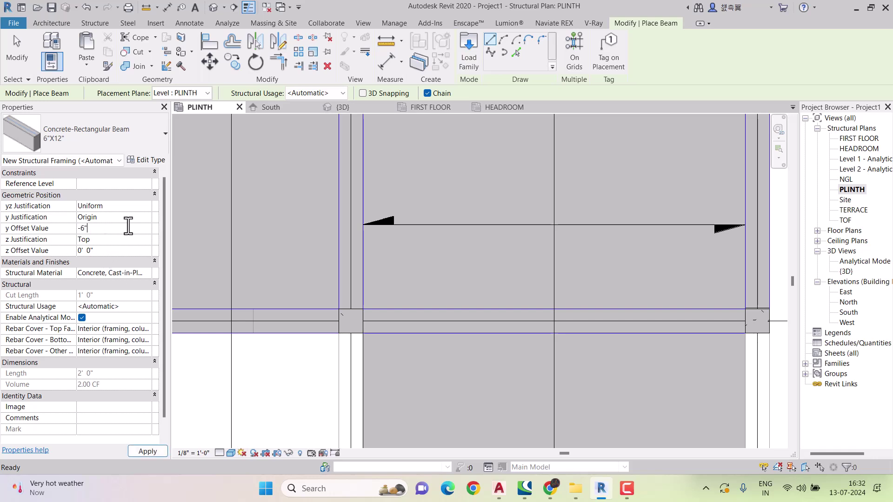
click(105, 252)
text(-6)
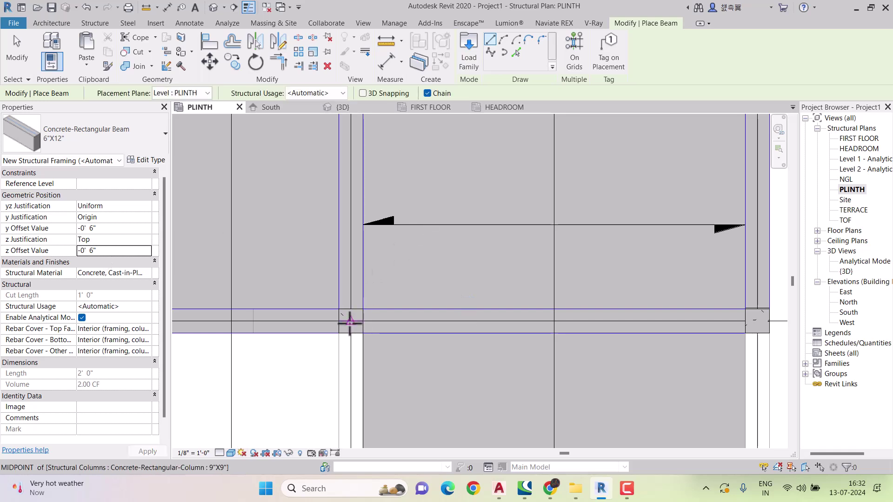
click(349, 320)
scroll(465, 325, down, 1)
click(568, 321)
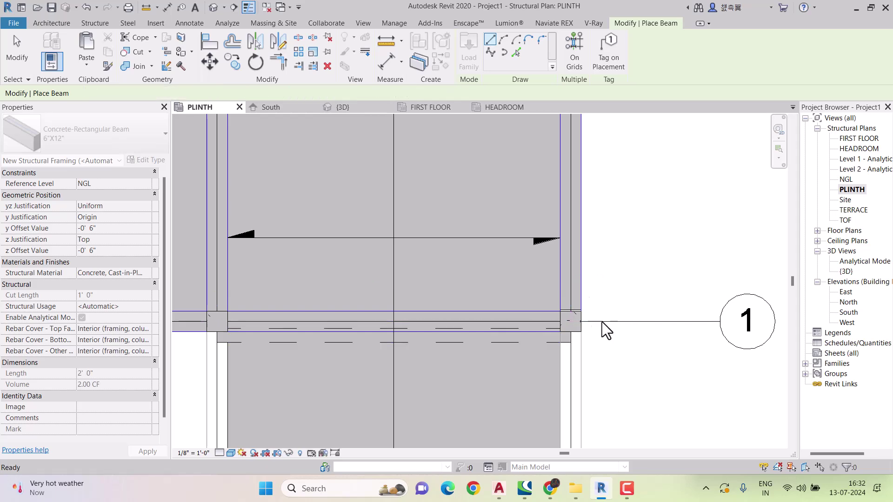
click(214, 7)
key(Escape)
key(Escape)
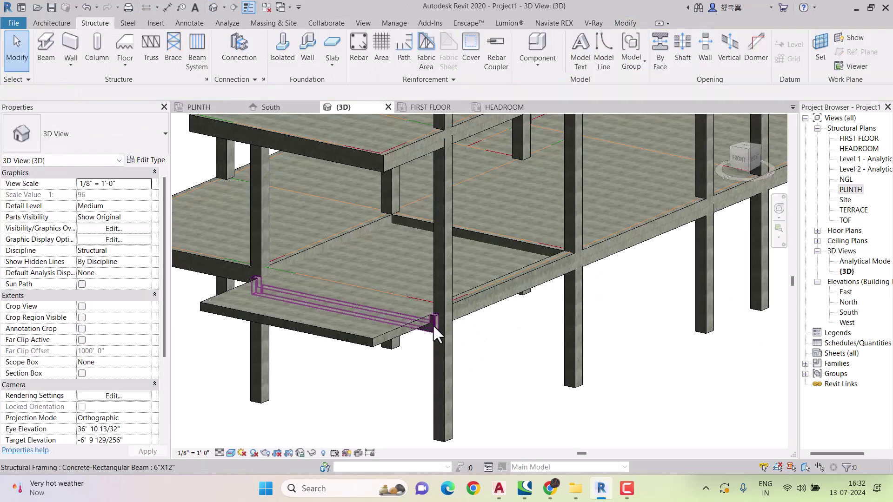
- Set the z offset of the 6"X12" beam between C1 and D1 to 0' 0"
click(434, 324)
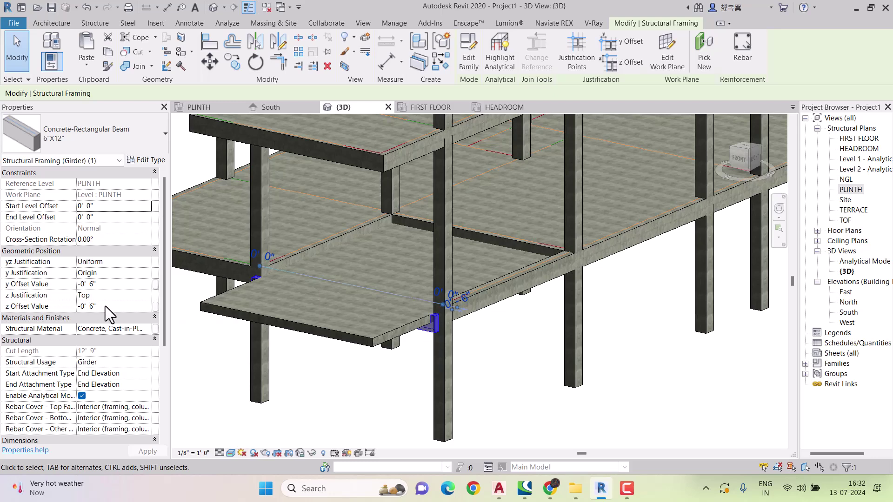
click(105, 306)
key(Escape)
scroll(465, 307, down, 5)
scroll(431, 311, up, 8)
click(543, 322)
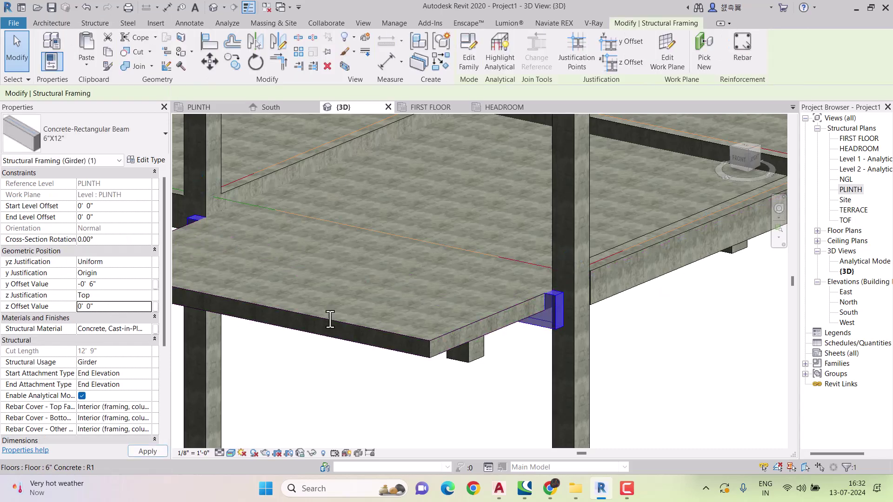
key(b)
key(m)
key(Escape)
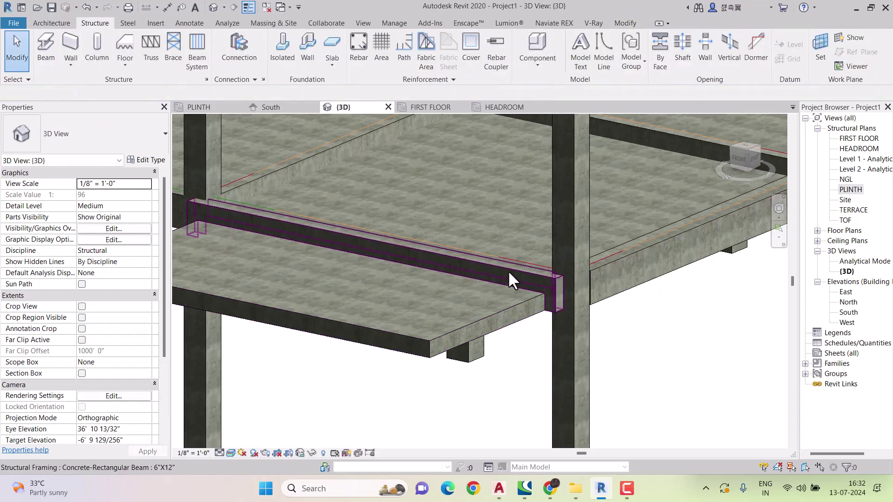
- Set the 6"X12" beam's y offset to 0' 0" and its z offset to -6"
click(508, 271)
click(116, 284)
text(0'  0")
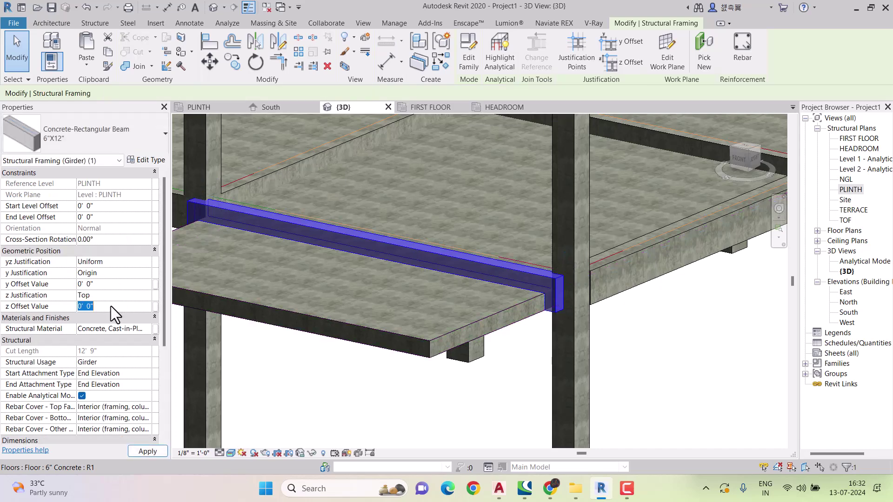
click(111, 306)
text(-6")
click(708, 334)
shift+middle_drag(634, 347, 667, 245)
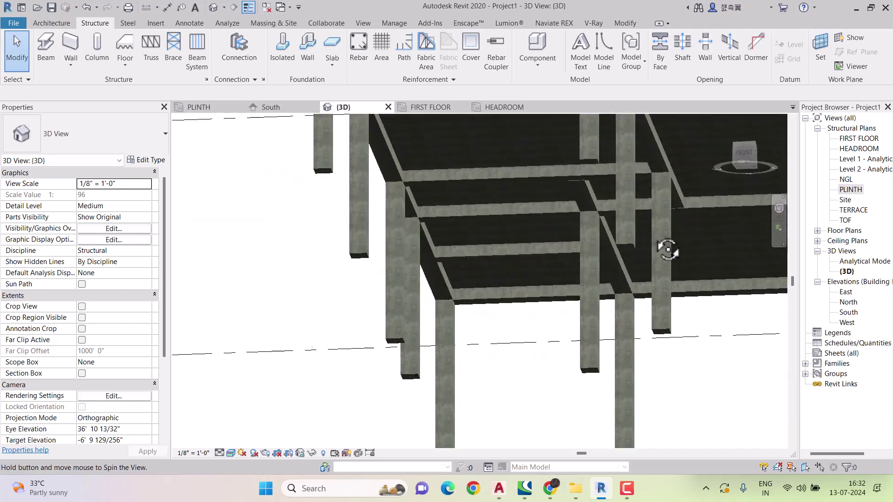
scroll(347, 287, up, 5)
scroll(295, 182, down, 3)
click(295, 182)
shift+middle_drag(295, 181, 235, 325)
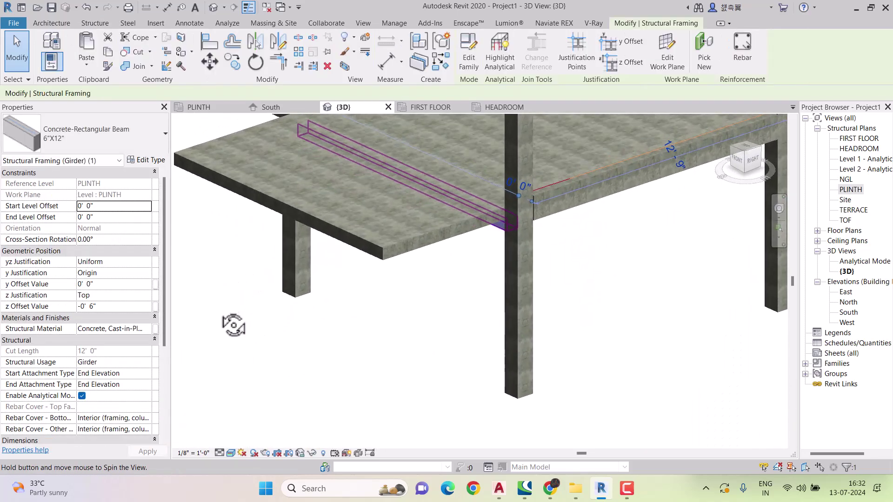
scroll(515, 218, up, 3)
key(Escape)
- Extend the end of the grid D plinth beam to the column at D1 on the PLINTH plan
double_click(852, 189)
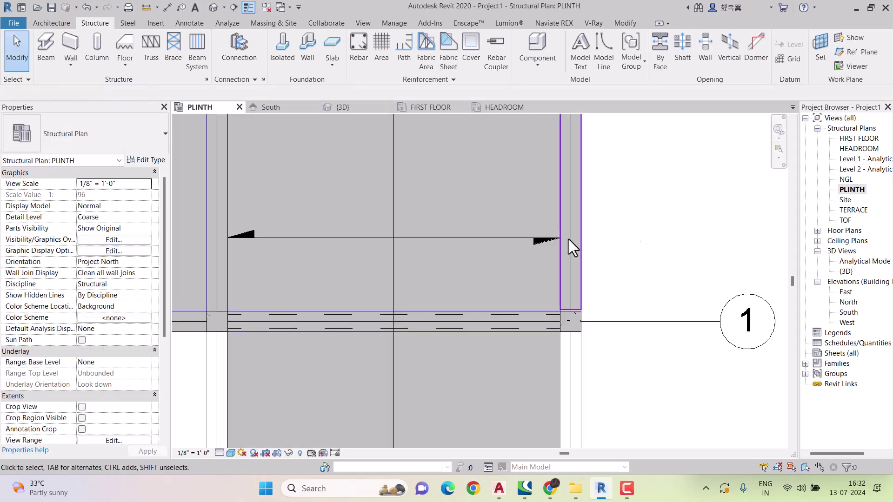
click(572, 272)
scroll(573, 272, up, 5)
key(Escape)
click(574, 325)
drag(565, 384, 563, 420)
click(657, 321)
scroll(549, 313, down, 5)
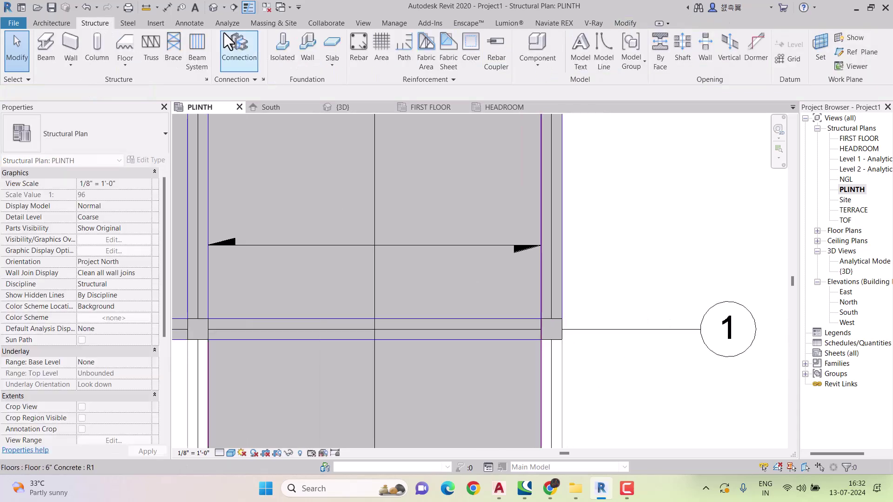
- Examine the slabs and beams on all levels from the front in the 3D view
click(213, 8)
scroll(478, 285, down, 3)
mouse_move(454, 186)
shift+middle_down()
mouse_move(464, 315)
mouse_move(550, 298)
mouse_move(305, 291)
mouse_move(494, 218)
mouse_move(219, 313)
mouse_move(261, 309)
shift+middle_up()
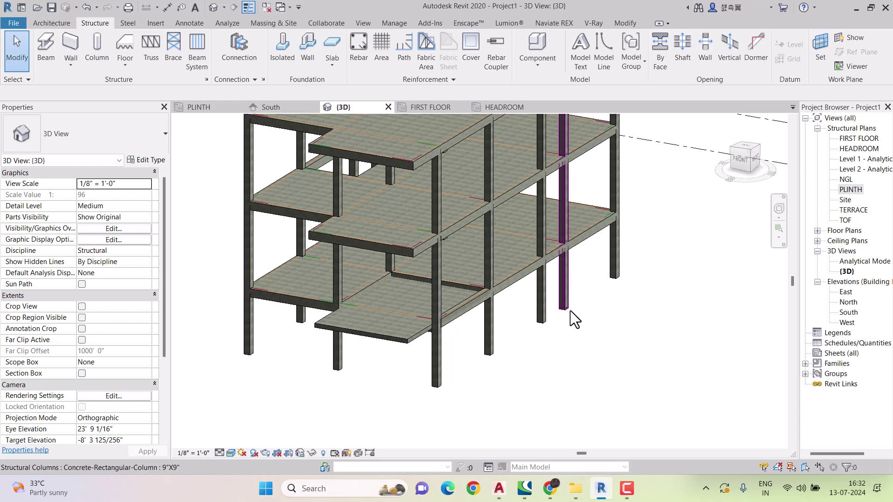
scroll(571, 311, down, 3)
shift+middle_drag(534, 392, 387, 298)
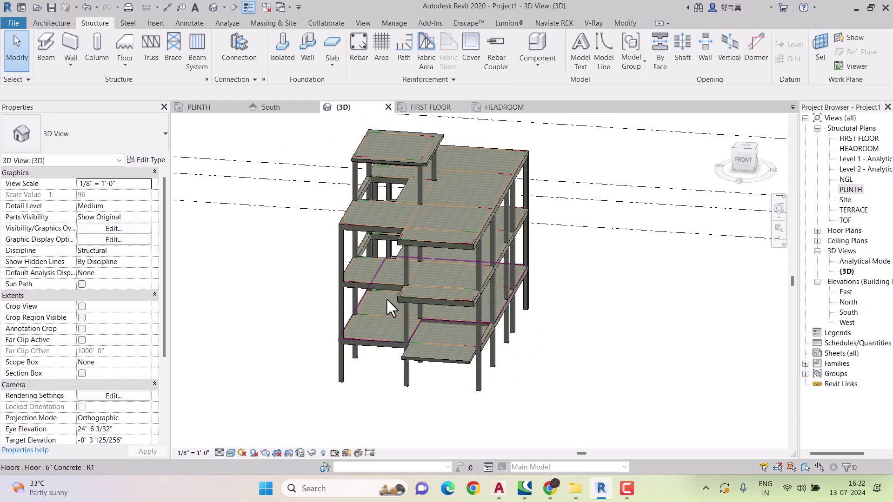
scroll(387, 298, up, 2)
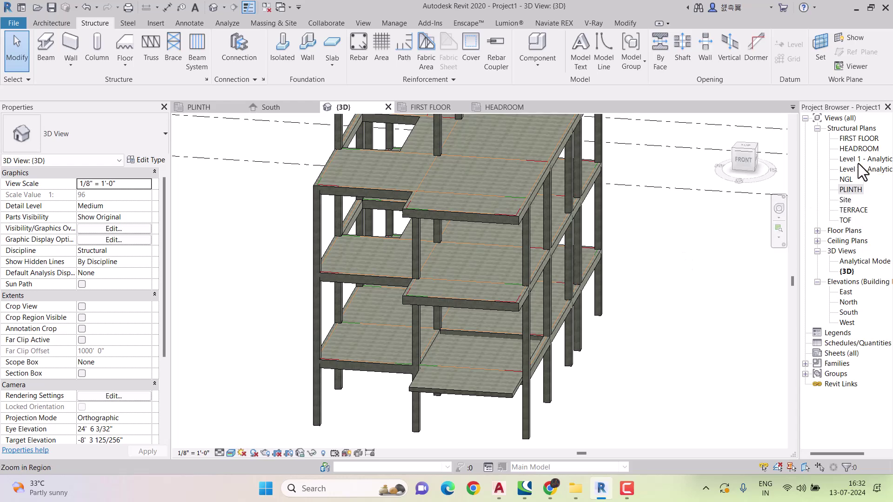
- Start a stair on the PLINTH plan up to FIRST FLOOR and begin its first run at the staircase outline below grid 3
click(845, 220)
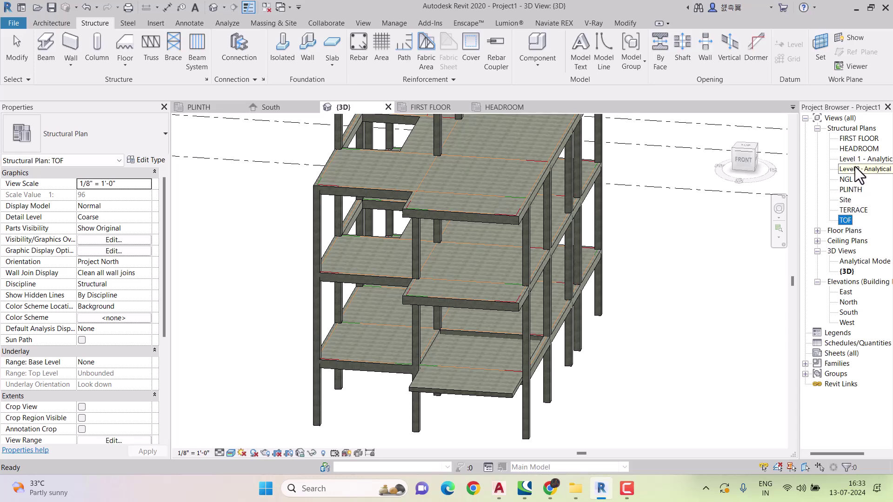
double_click(853, 189)
scroll(332, 237, down, 2)
middle_drag(346, 251, 514, 402)
scroll(363, 283, down, 2)
middle_drag(363, 283, 485, 393)
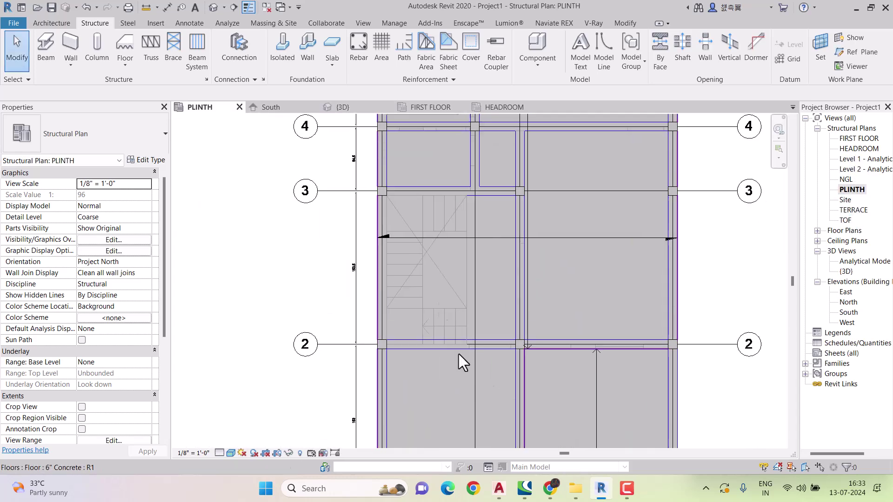
scroll(448, 217, up, 2)
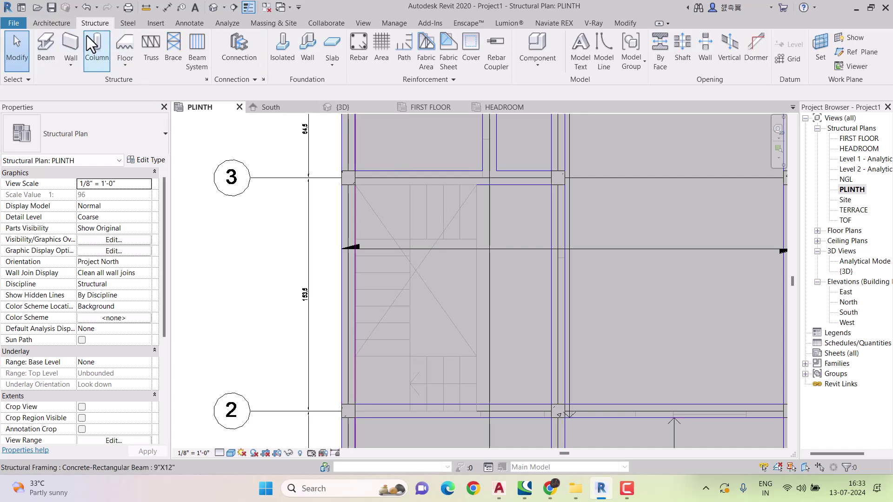
click(52, 23)
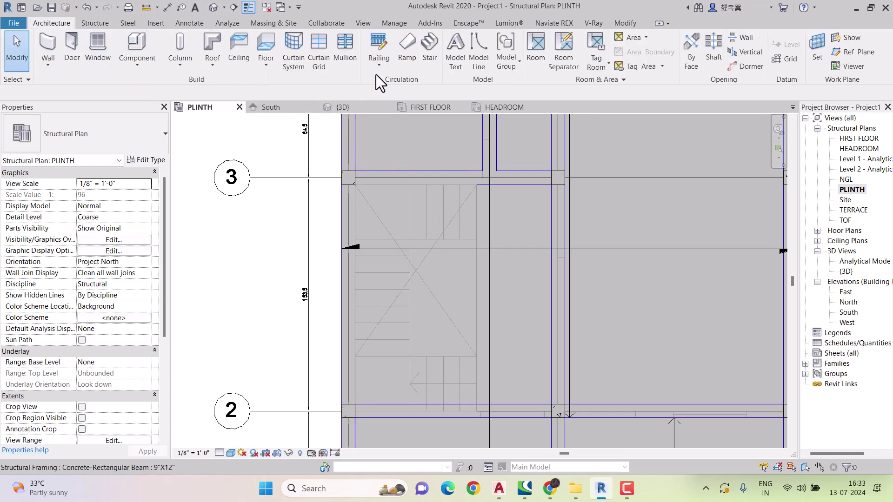
click(429, 46)
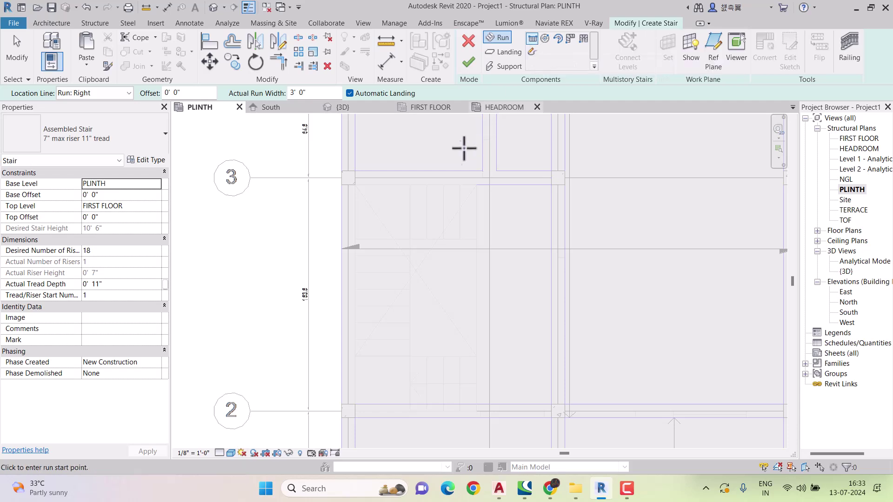
click(477, 212)
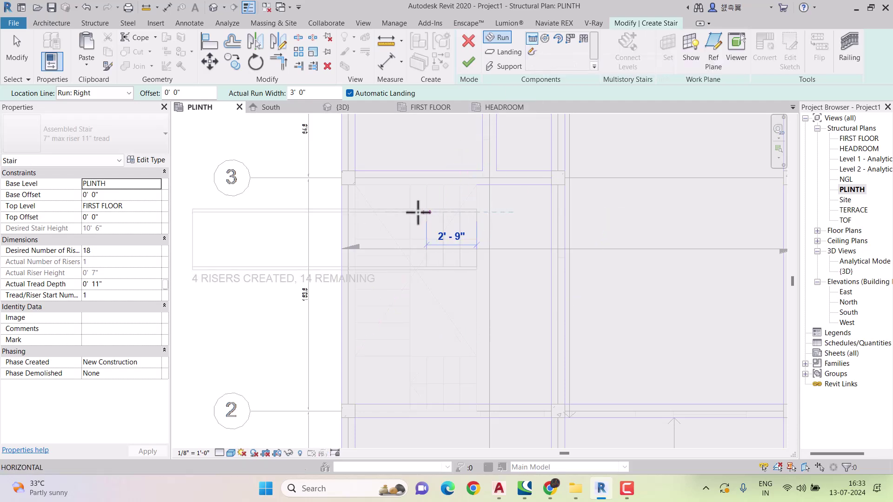
- Set the location line to Run: Center and draw the first stair run, 3'-8" long, beside grid 3
key(Escape)
click(96, 92)
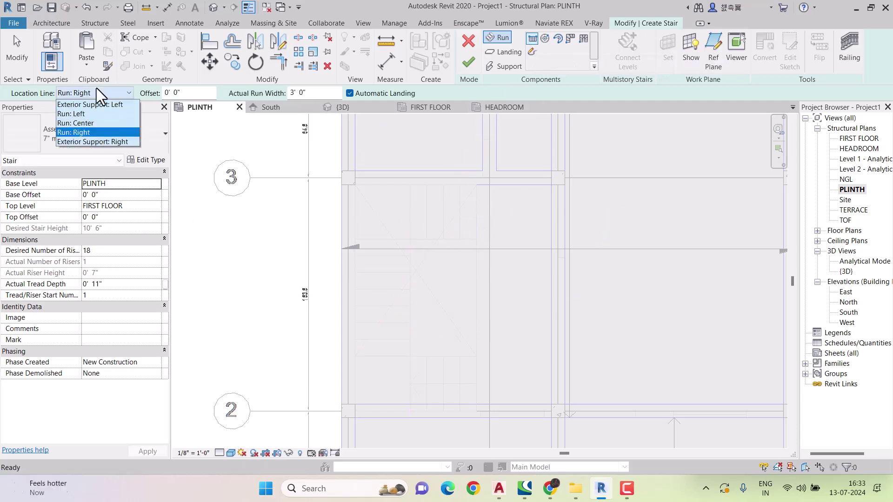
click(96, 122)
click(476, 212)
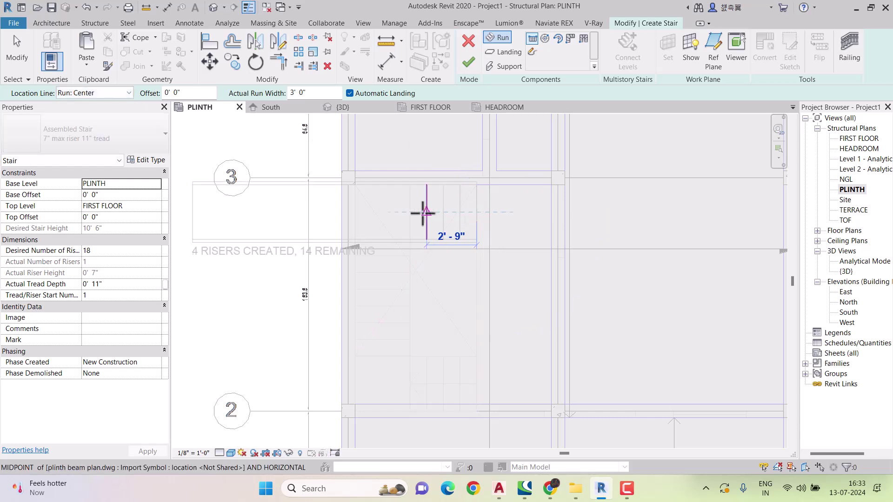
click(409, 213)
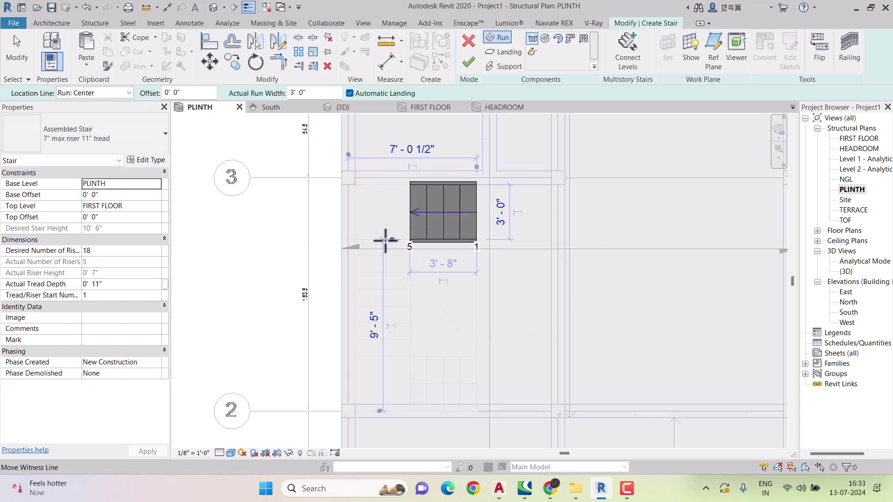
- Try to draw a second run 6'-5" long from the first run's lower edge toward grid 2, then undo it
click(384, 239)
click(383, 356)
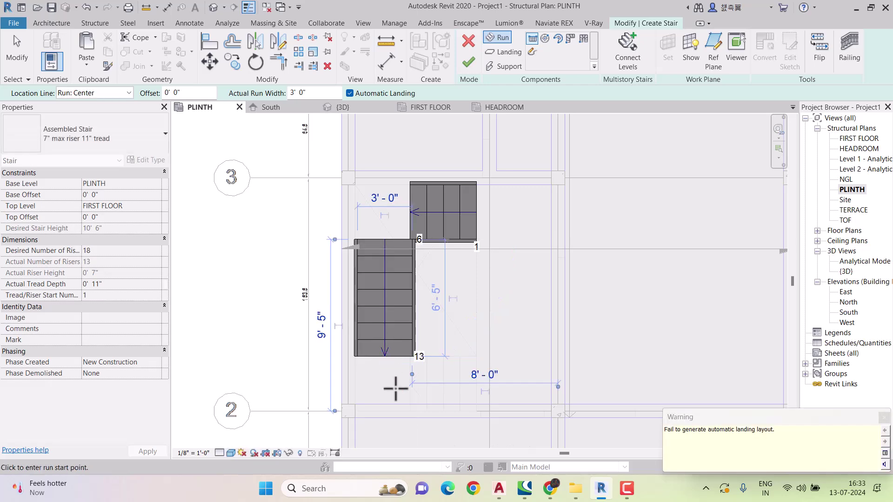
scroll(402, 396, up, 1)
middle_drag(396, 182, 373, 285)
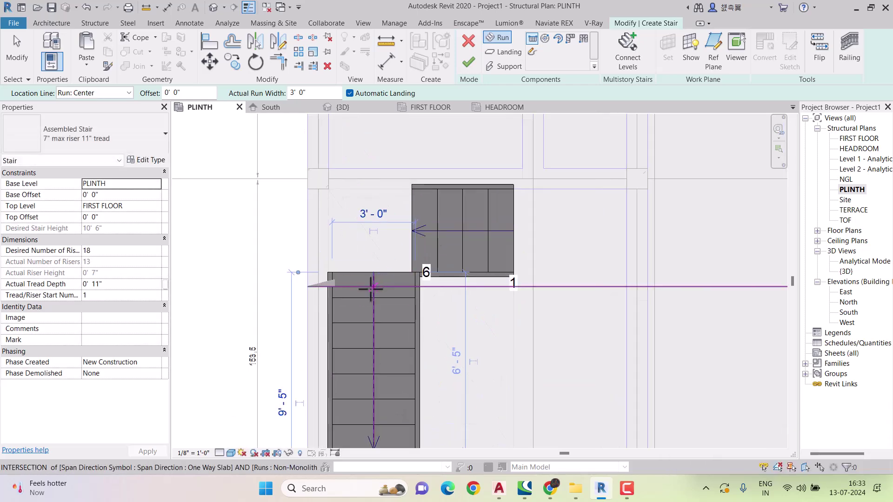
key(Escape)
key(ctrl+z)
scroll(396, 233, down, 1)
scroll(357, 238, up, 2)
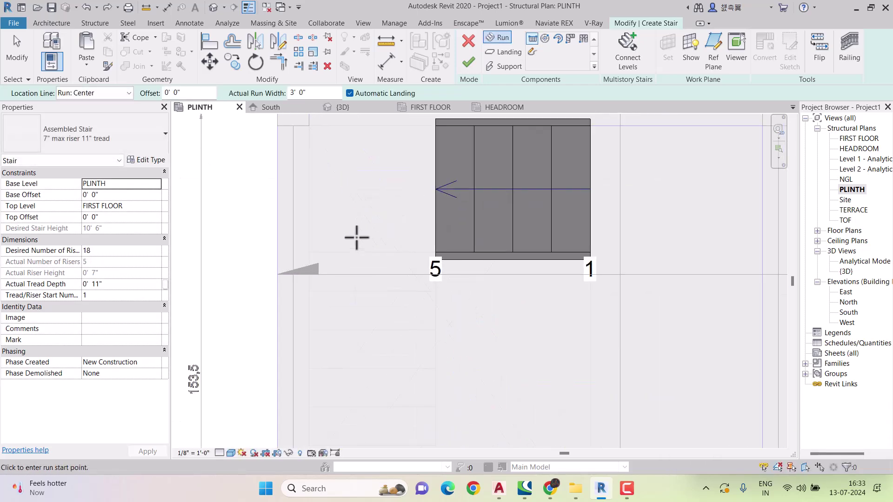
- Draw the middle run 6'-5" long along the outer wall and the last run, up to riser 18, beside grid 2
click(351, 254)
scroll(349, 288, down, 1)
middle_drag(347, 329, 358, 285)
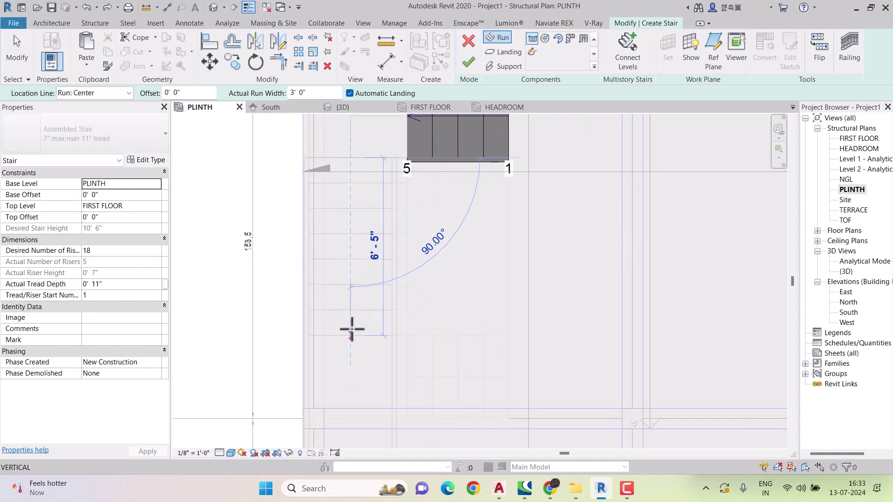
click(350, 335)
click(406, 377)
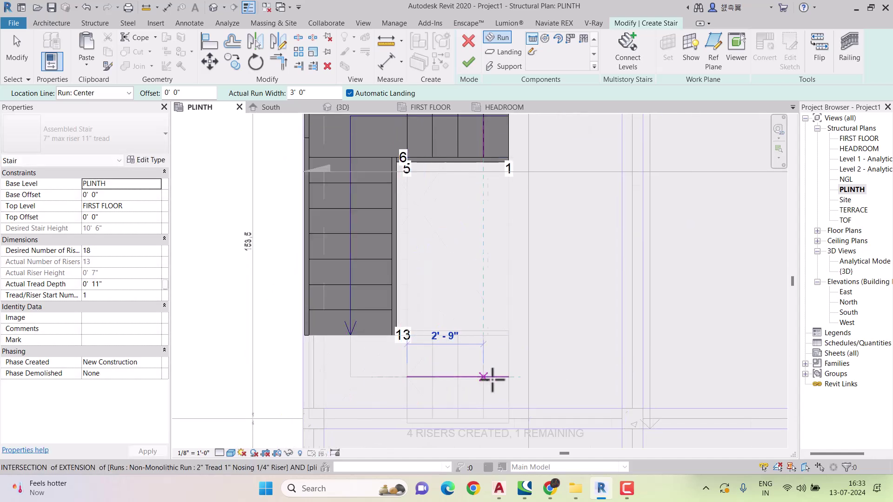
click(510, 379)
- Set the PLINTH plan's visual style to Wireframe
middle_drag(436, 217, 455, 303)
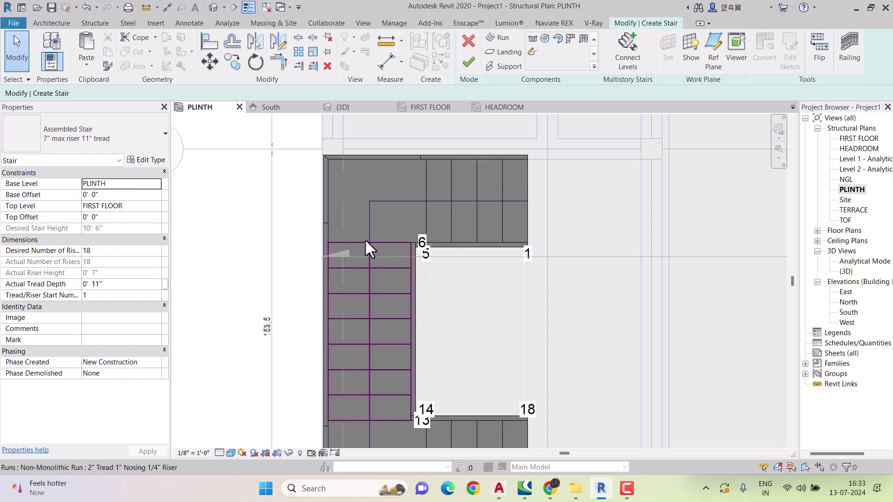
click(231, 452)
click(279, 383)
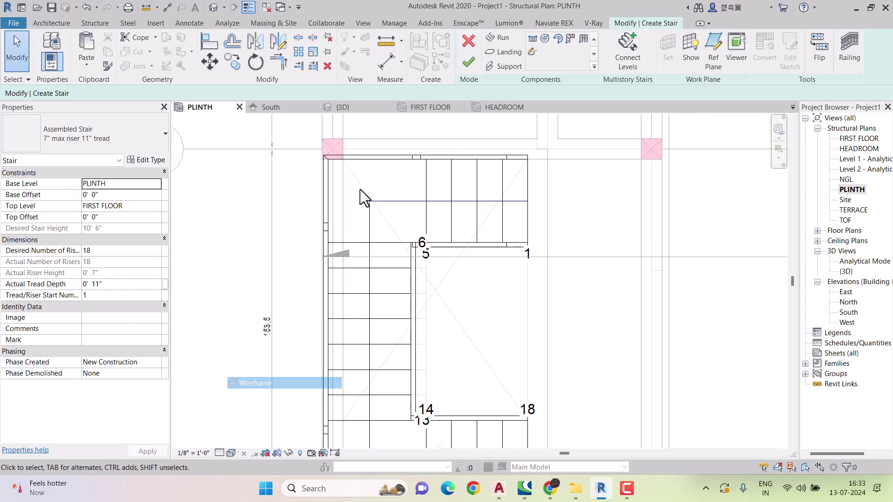
scroll(349, 202, up, 2)
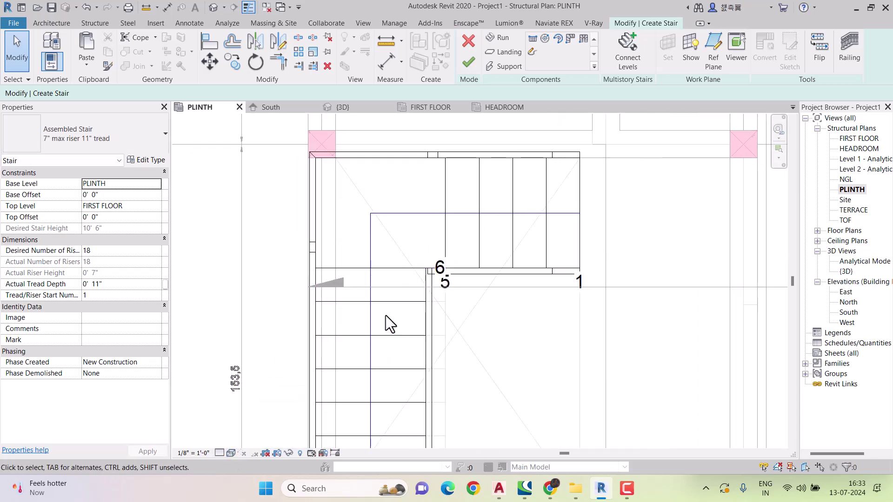
- Move the middle stair run so its outer edge lines up with the inner face of the outer wall line
click(400, 348)
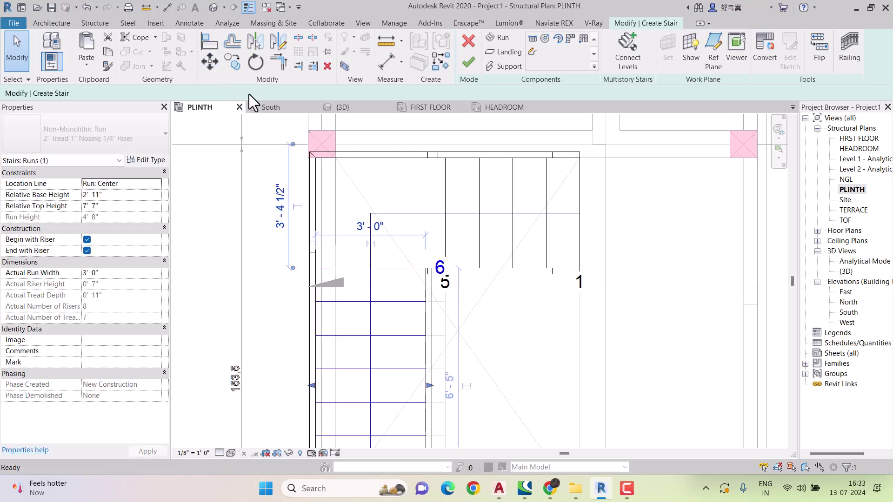
click(210, 62)
scroll(337, 367, up, 4)
click(314, 349)
scroll(372, 352, down, 3)
click(390, 355)
scroll(375, 326, down, 2)
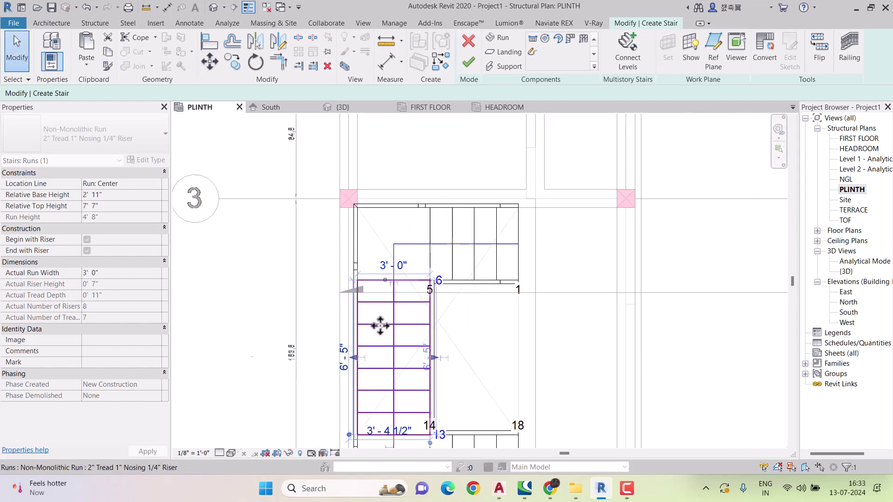
click(226, 188)
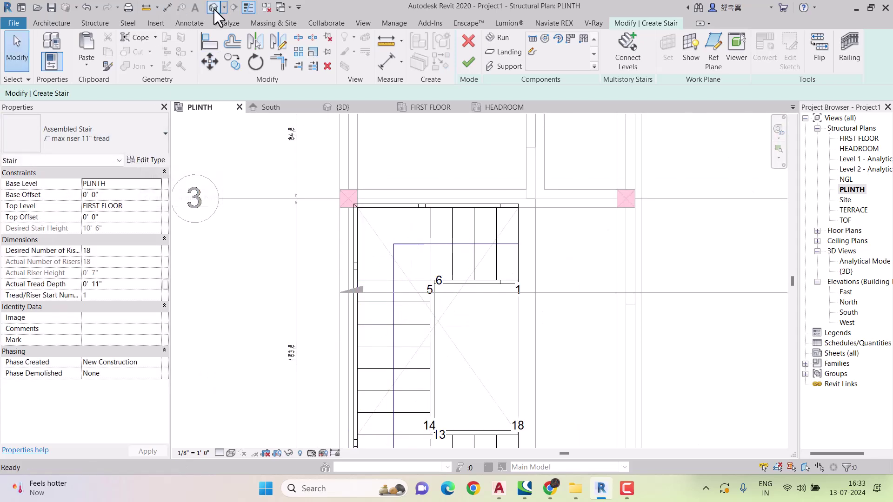
- Check the building in the 3D view, then return to the PLINTH plan and inspect the stair layout
click(214, 9)
scroll(497, 287, down, 2)
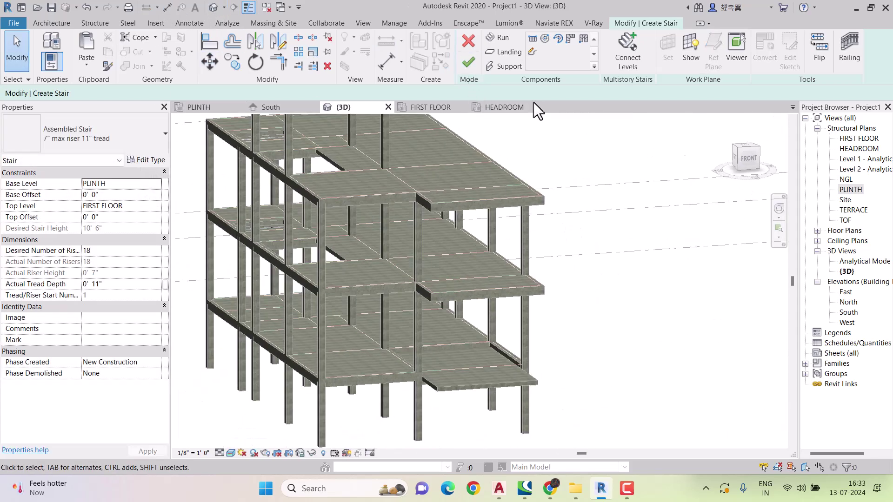
double_click(851, 190)
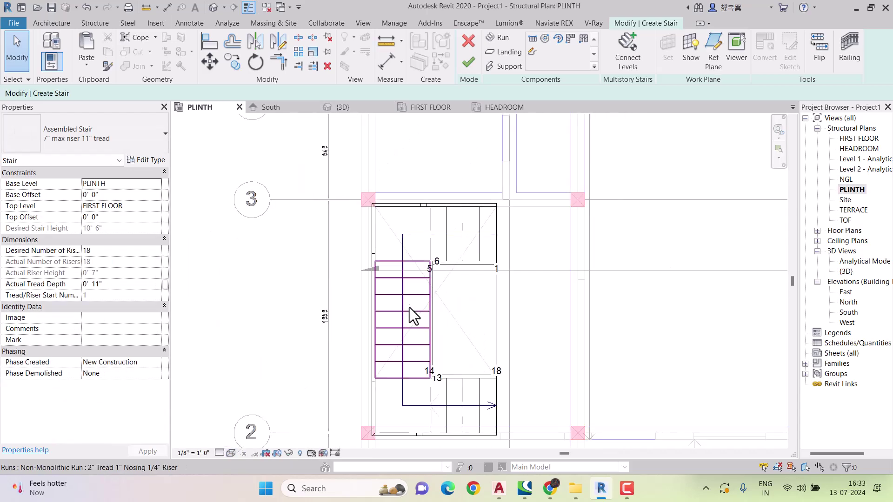
scroll(432, 356, up, 1)
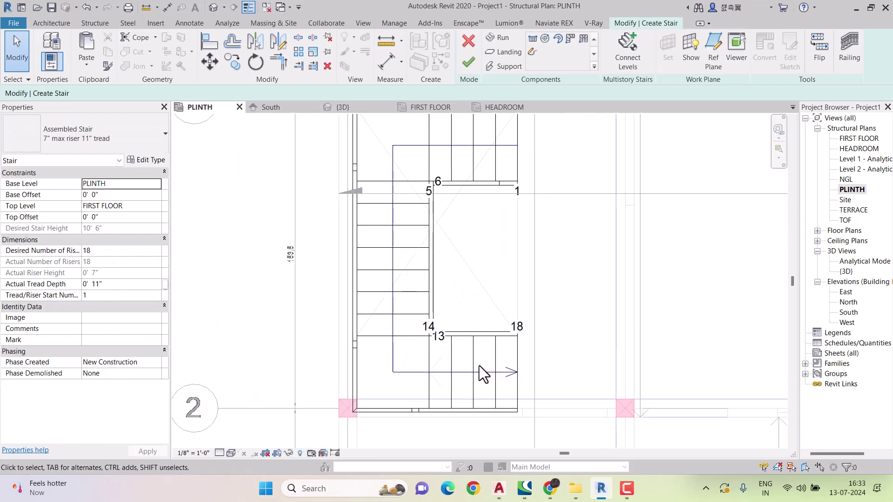
scroll(502, 414, up, 2)
scroll(518, 403, down, 2)
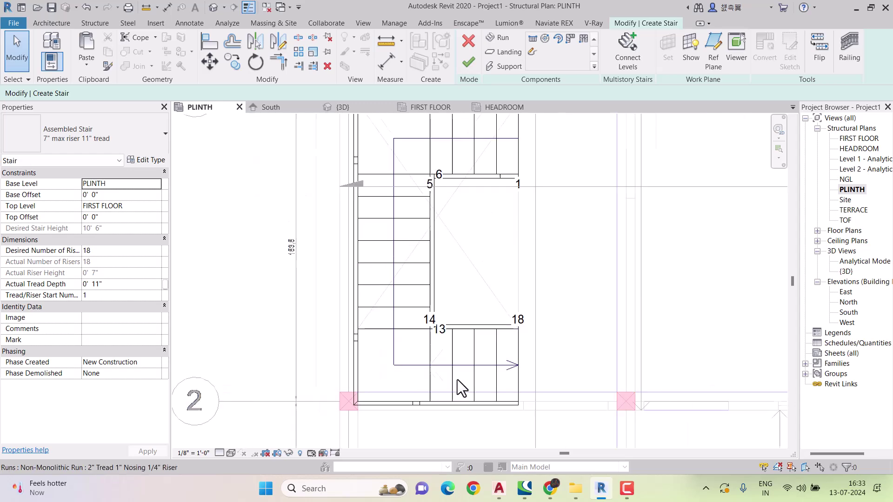
- Set the right and left supports of the assembled stair type to None
click(148, 160)
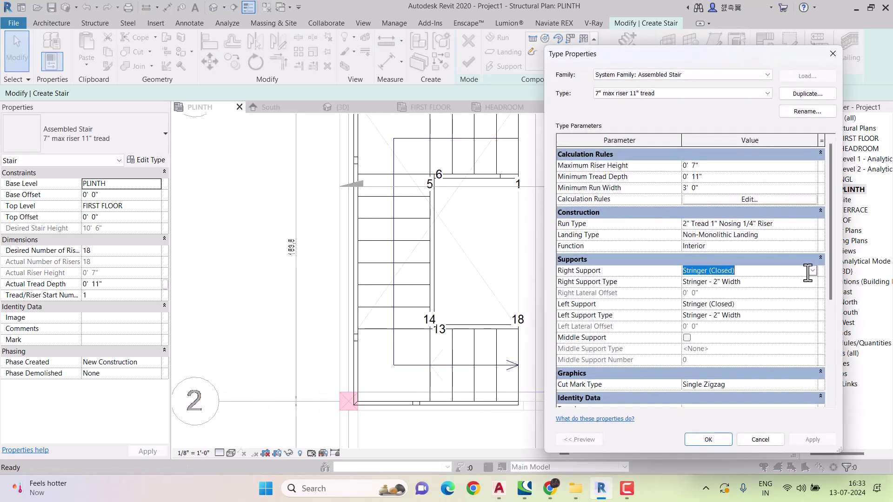
click(813, 304)
click(717, 311)
- Set the stair run type's tread thickness and riser thickness to 3" each
click(811, 224)
click(810, 224)
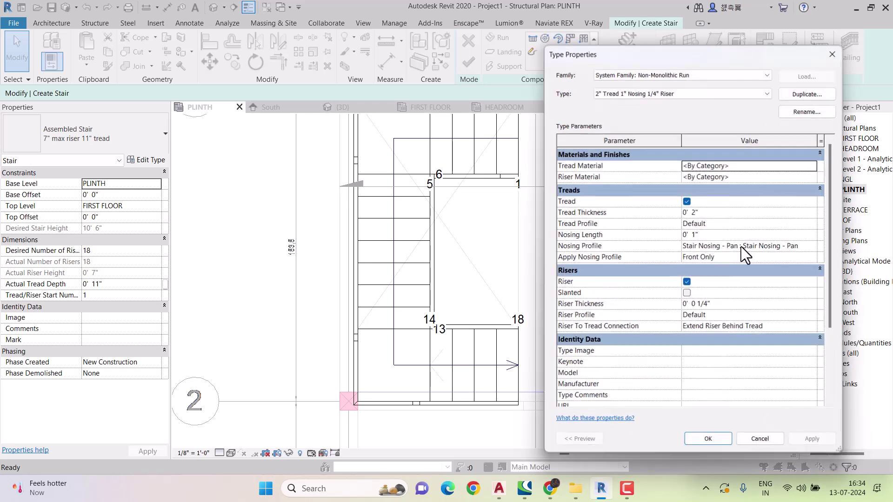
text(3)
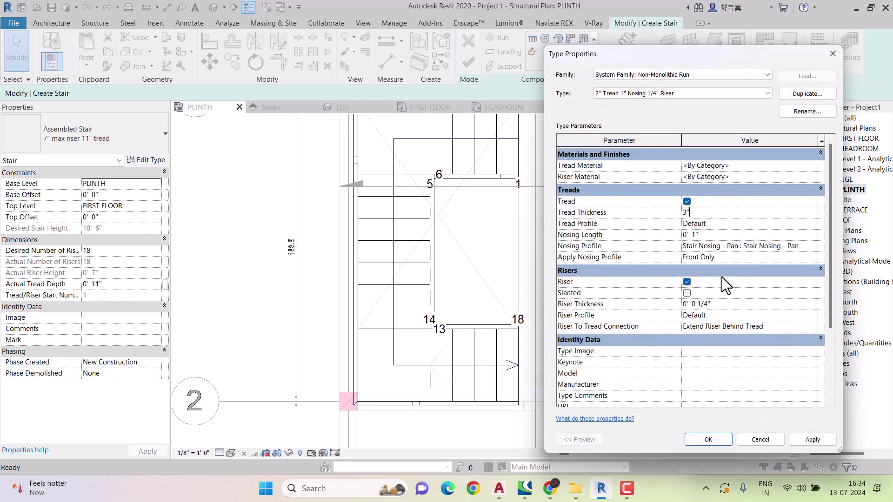
click(727, 306)
text(3)
key(Return)
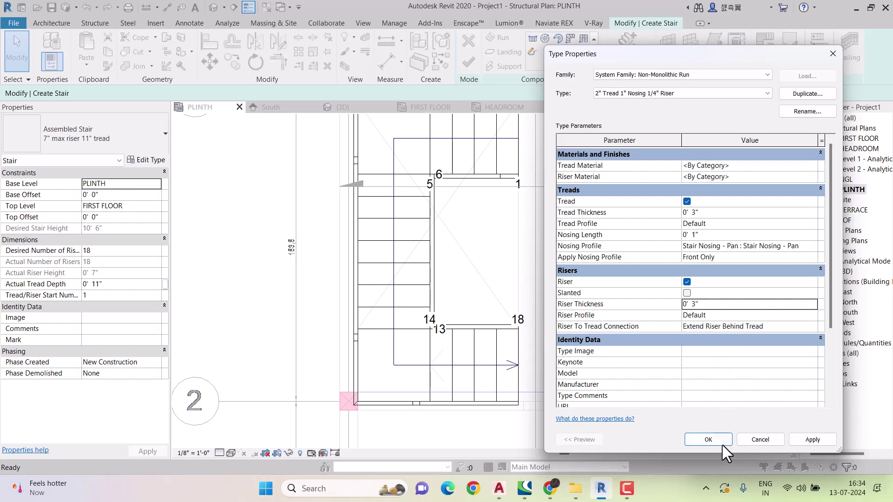
- Change the run type's riser-to-tread connection and accept the run and stair type properties
click(815, 324)
click(813, 326)
click(712, 356)
click(719, 439)
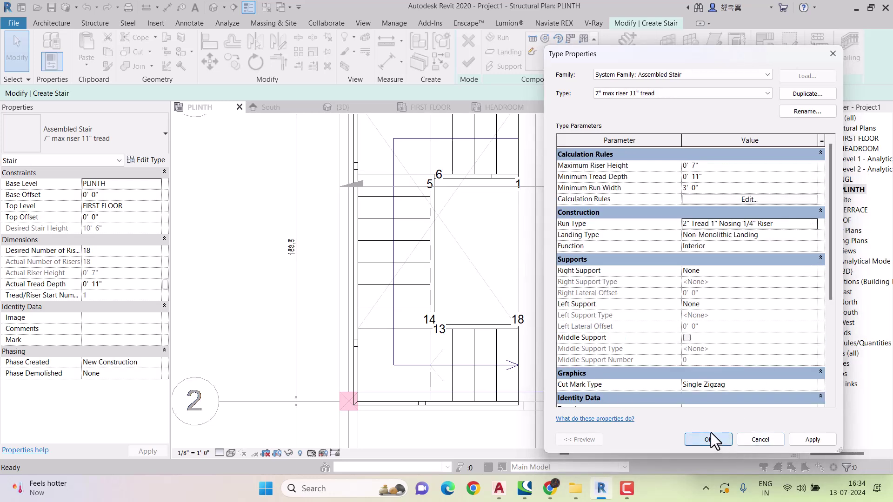
click(716, 440)
- Examine the alignment of the stair's runs and landings with the columns and walls in the PLINTH plan
scroll(412, 284, down, 1)
scroll(445, 173, up, 2)
middle_drag(451, 177, 455, 256)
scroll(321, 205, up, 2)
scroll(328, 252, down, 3)
middle_drag(318, 303, 353, 215)
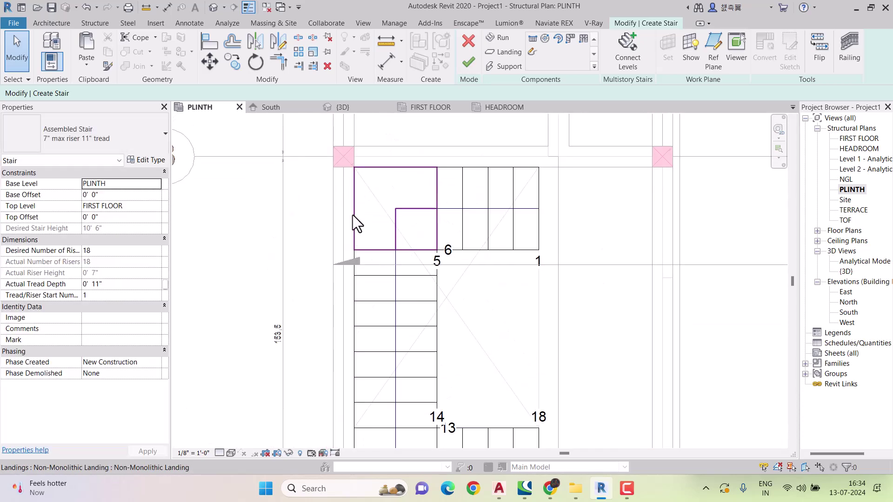
click(359, 303)
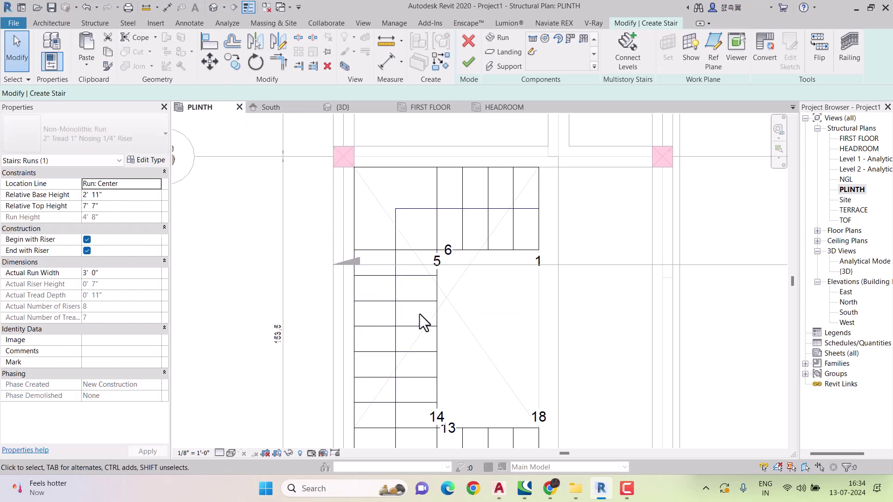
key(Escape)
scroll(417, 302, down, 2)
middle_drag(417, 303, 431, 231)
- Switch to AutoCAD to check the staircase layout in 25X50 PLANING.dwg, then return to Revit
click(506, 492)
scroll(391, 280, down, 7)
middle_drag(70, 235, 484, 237)
middle_drag(54, 291, 281, 286)
scroll(281, 285, up, 8)
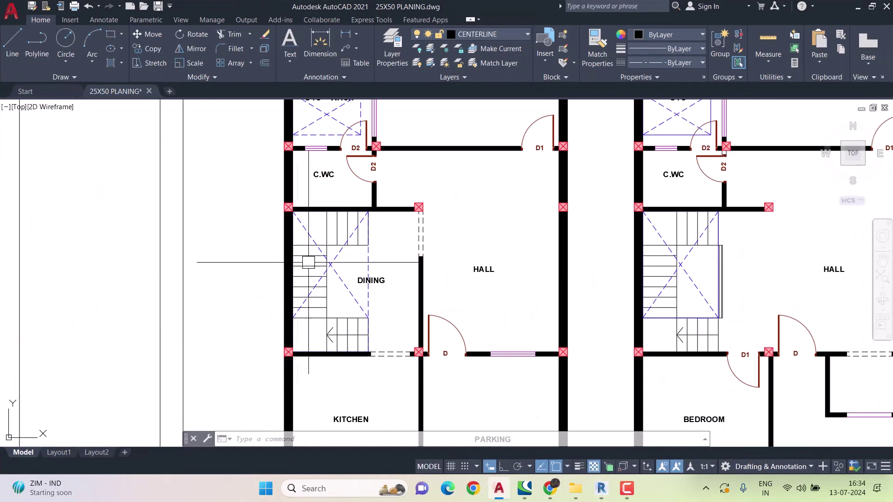
click(856, 6)
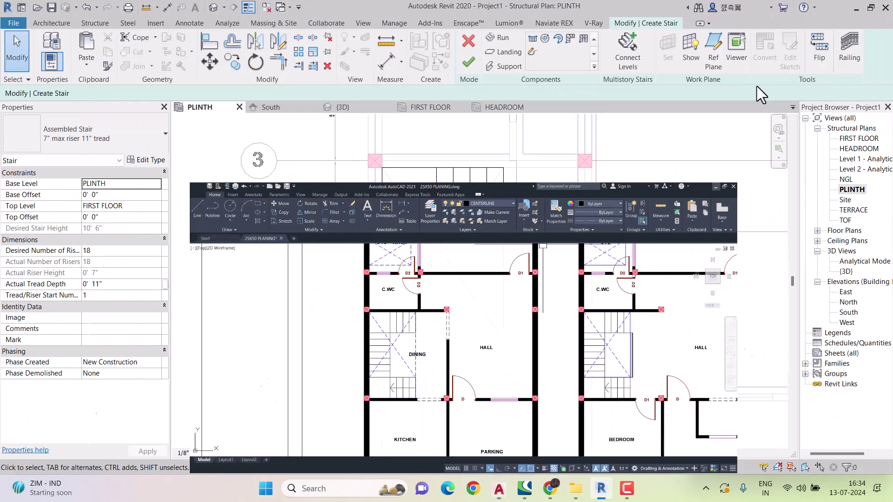
- Finish the stair in the PLINTH plan and clear the selection
scroll(398, 242, down, 1)
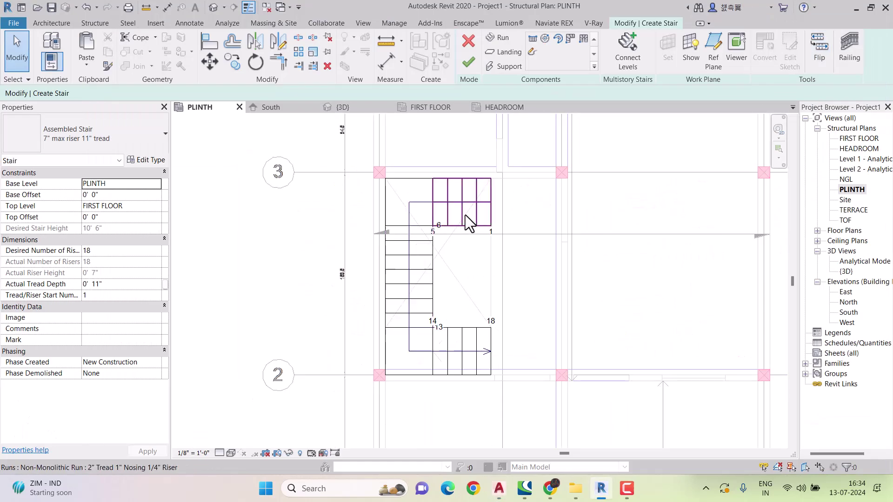
scroll(481, 358, up, 2)
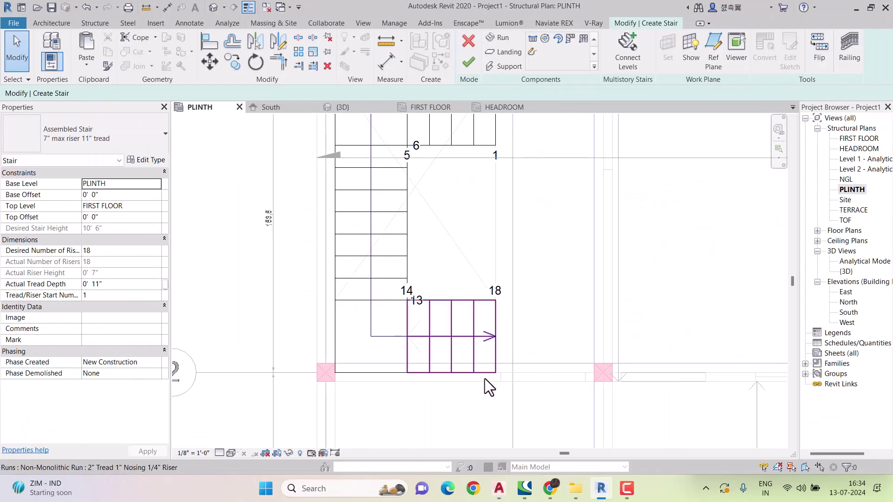
click(469, 62)
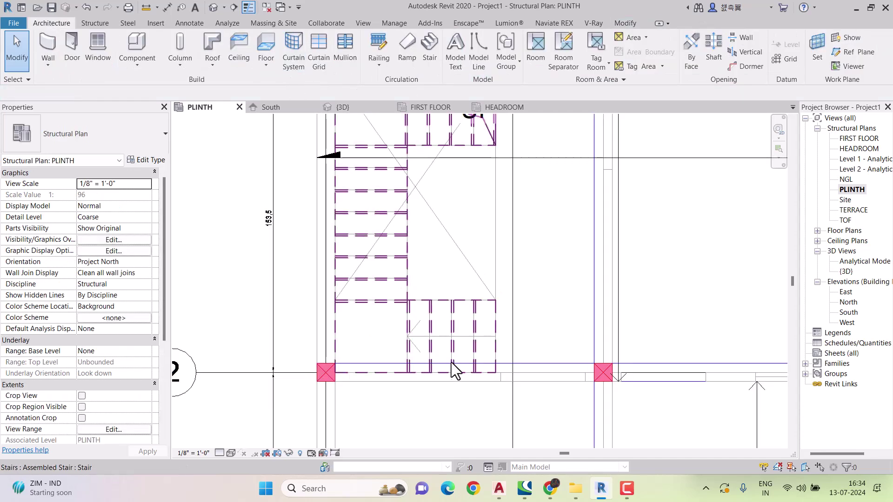
click(429, 343)
scroll(409, 331, down, 2)
key(Escape)
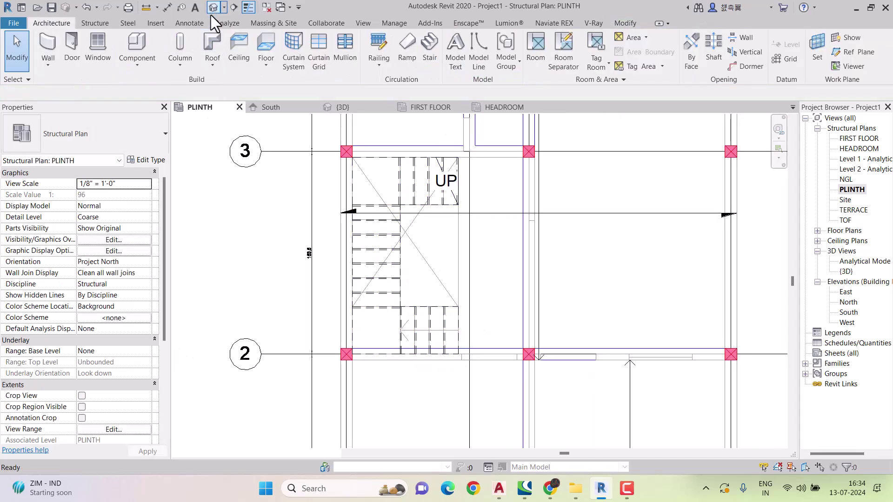
- Turn on visibility of the Stairs category in the 3D view
click(213, 7)
scroll(391, 326, up, 3)
shift+middle_drag(596, 275, 577, 293)
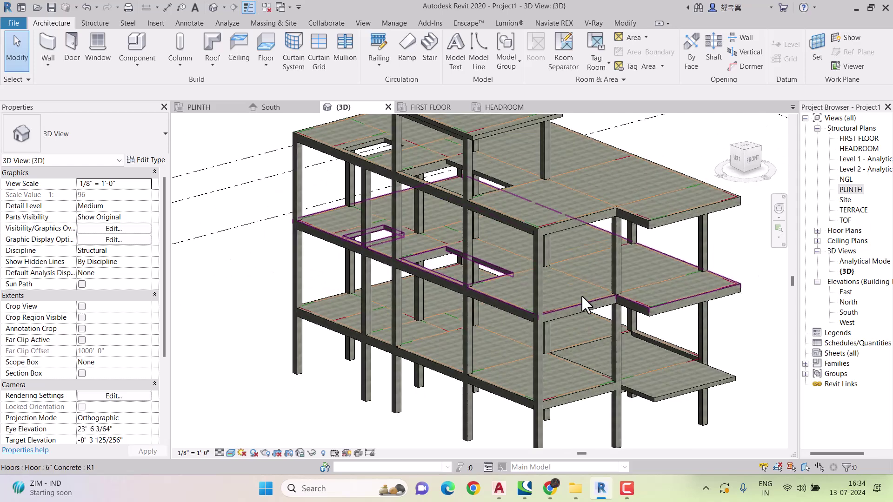
scroll(239, 227, down, 2)
scroll(259, 214, down, 4)
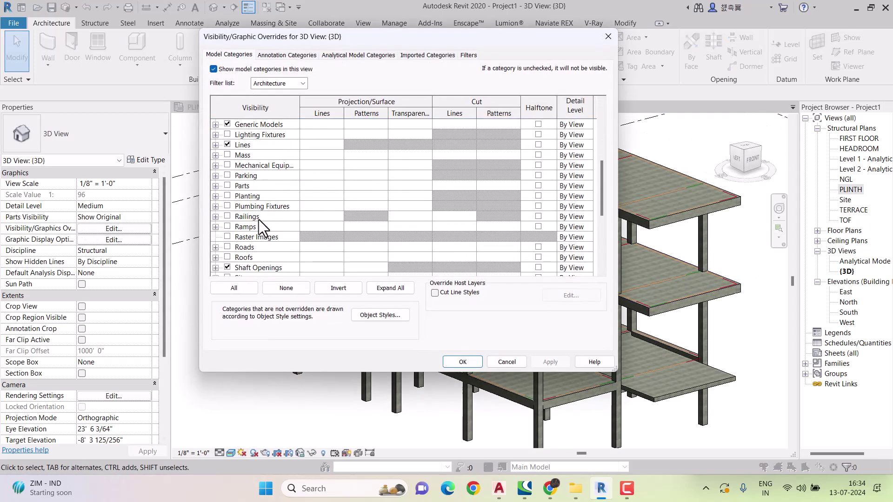
click(227, 247)
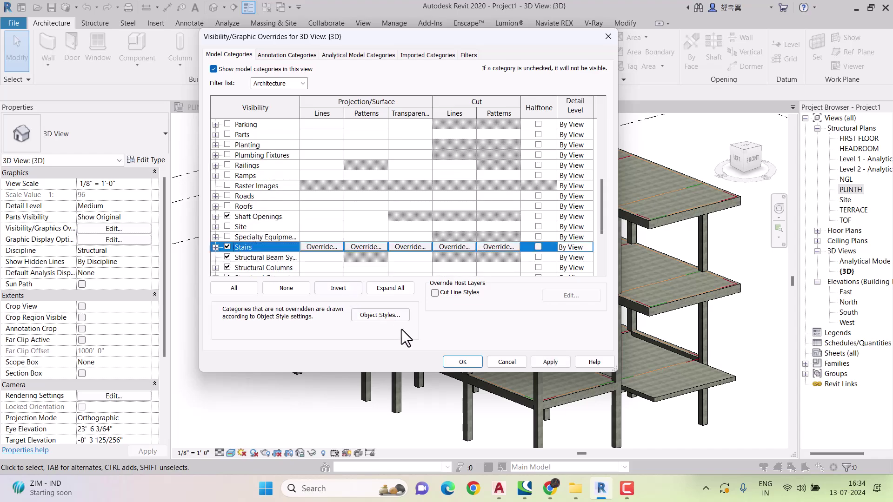
click(462, 362)
- Examine the stair area in the 3D view and look at the selected element's type properties
shift+middle_drag(418, 351, 427, 346)
scroll(427, 346, up, 4)
click(433, 338)
click(144, 160)
key(Escape)
key(Escape)
click(132, 227)
scroll(292, 219, down, 5)
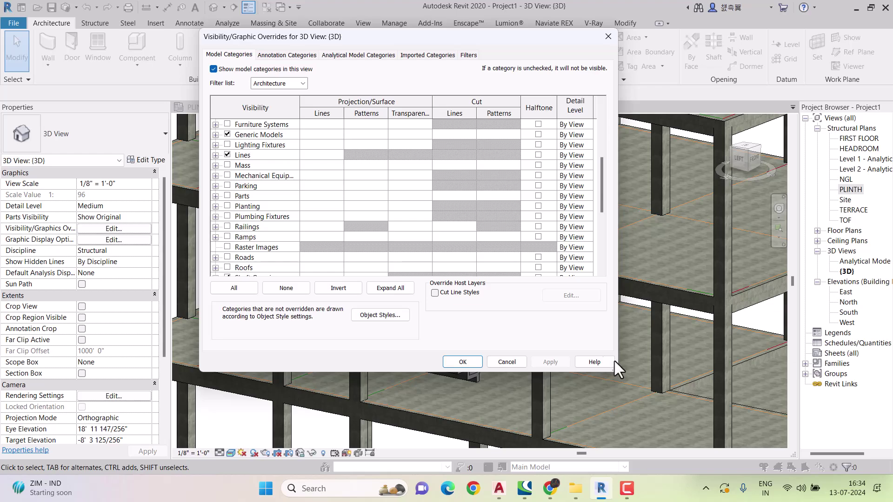
click(507, 362)
- Copy the stair in the 3D view and paste it aligned to the FIRST FLOOR level
click(455, 351)
shift+middle_drag(454, 351, 587, 337)
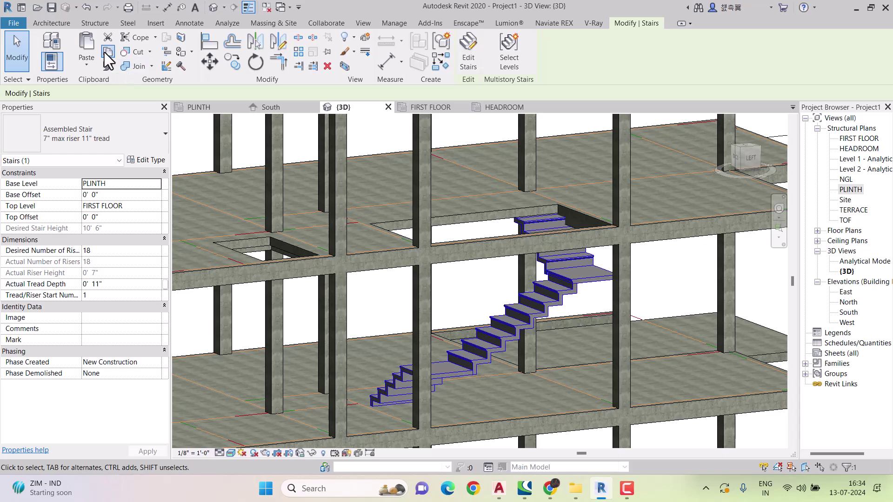
click(87, 65)
click(134, 104)
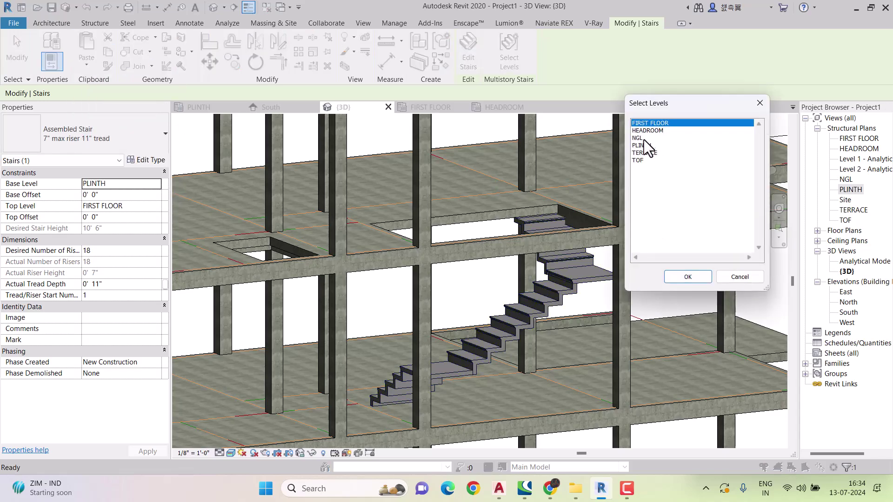
click(679, 275)
scroll(543, 270, down, 2)
middle_drag(543, 270, 577, 282)
key(Escape)
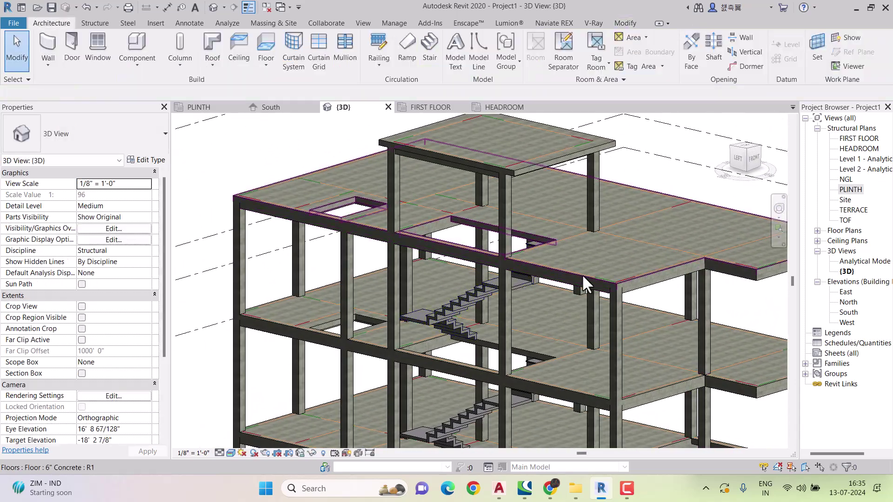
- Try to shorten the stair opening in the FIRST FLOOR slab by moving its edge near grid 3 to the flight's edge in the PLINTH plan
click(549, 330)
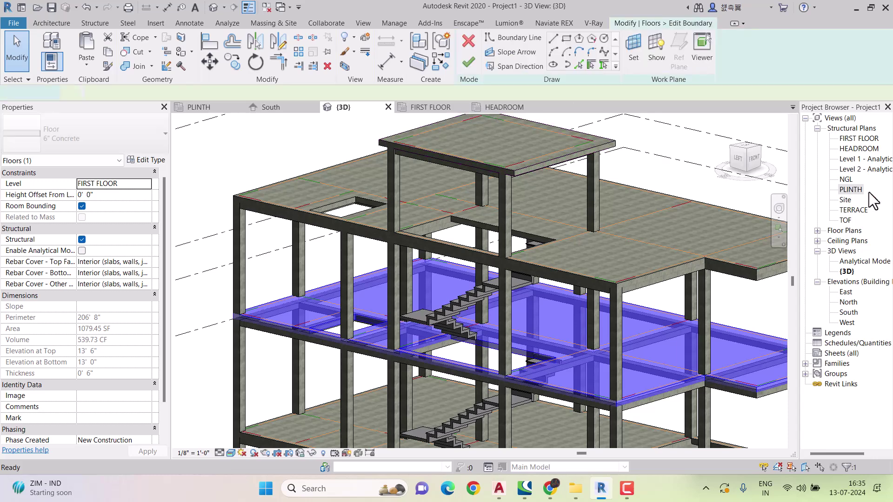
double_click(850, 189)
scroll(422, 227, up, 4)
click(441, 294)
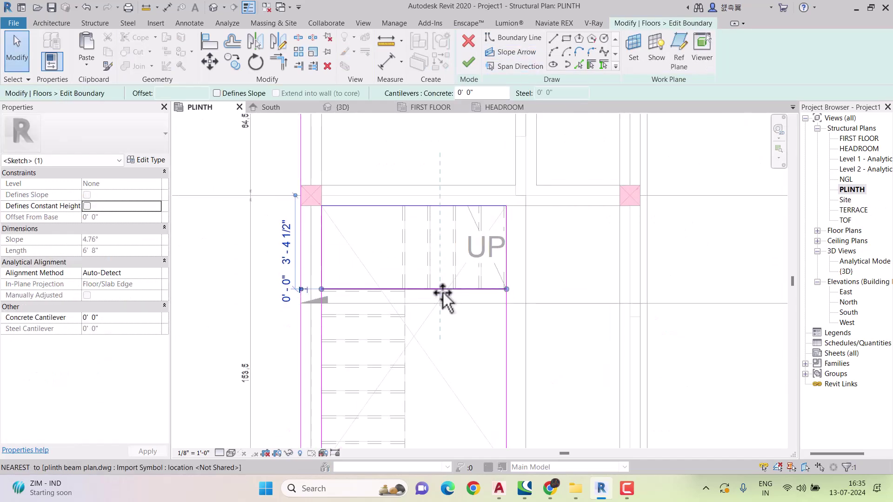
click(468, 62)
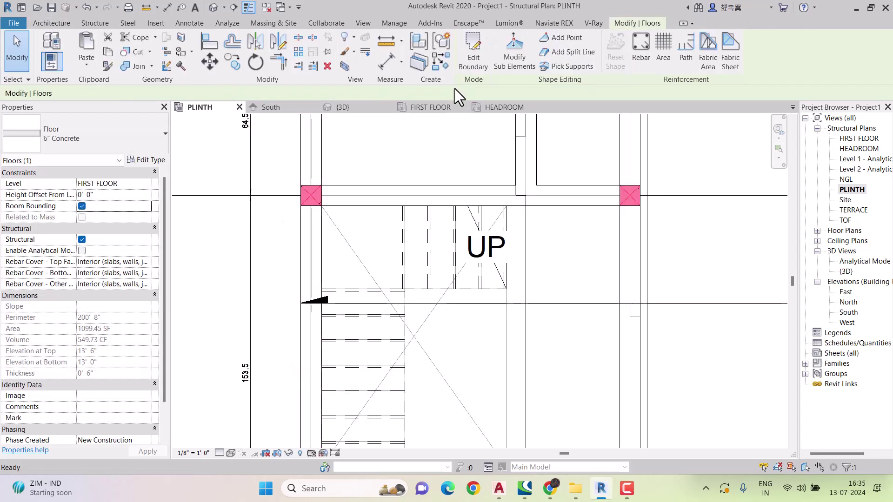
scroll(449, 181, down, 2)
click(214, 8)
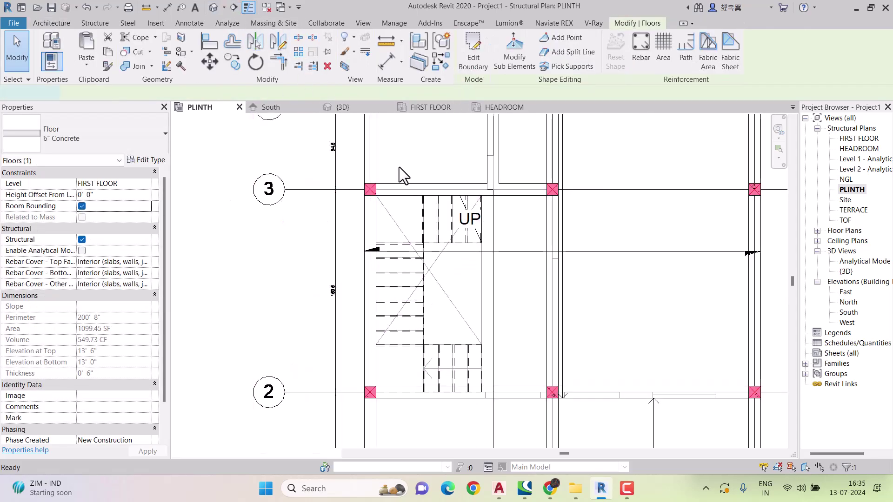
- Undo the slab opening change and finish the restored boundary sketch in the 3D view
click(86, 8)
click(215, 8)
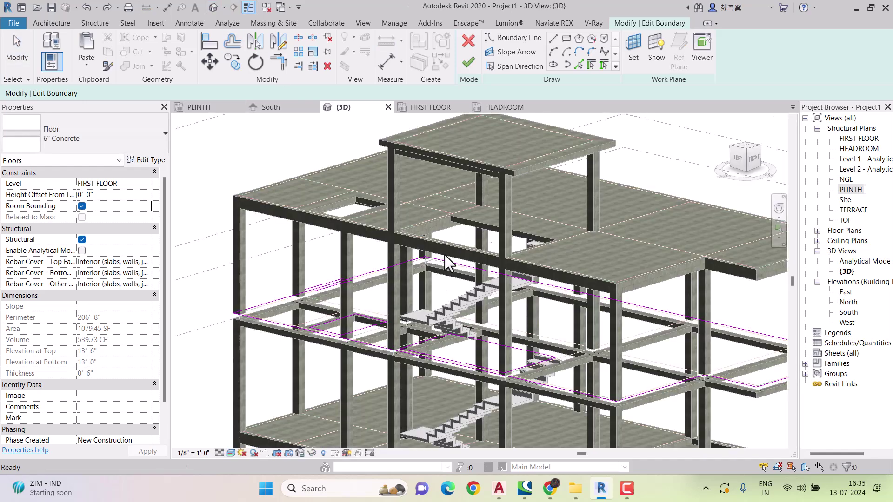
click(471, 63)
key(Escape)
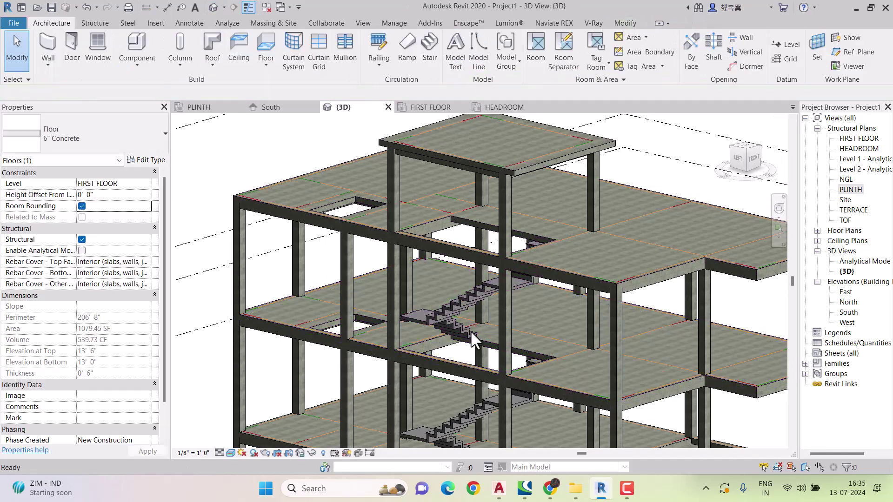
- Edit the stair between PLINTH and FIRST FLOOR and flip its up/down direction
middle_drag(470, 330, 451, 236)
click(453, 331)
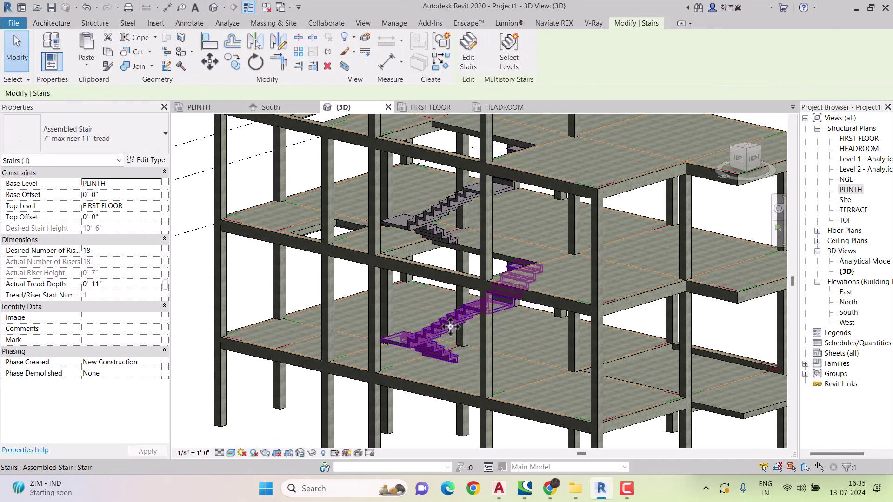
click(468, 55)
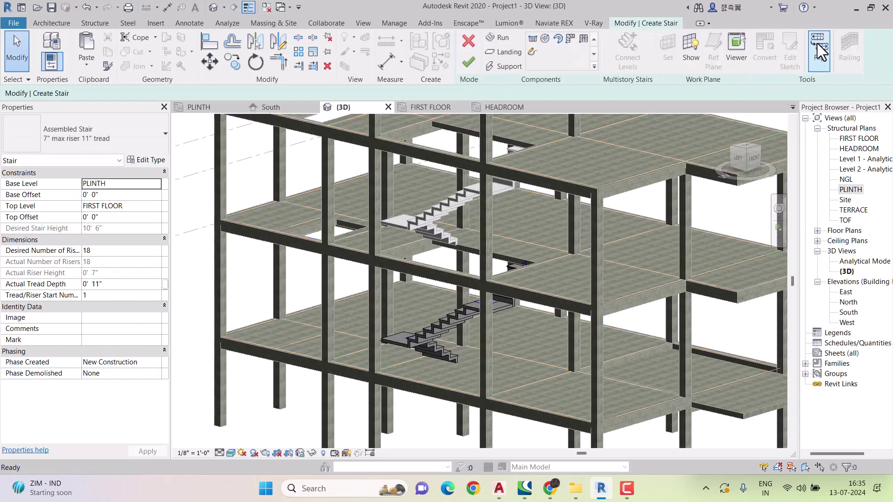
click(808, 55)
shift+middle_drag(702, 185, 535, 260)
- Flip the up/down direction of the stair between FIRST FLOOR and TERRACE and finish the edit
click(464, 166)
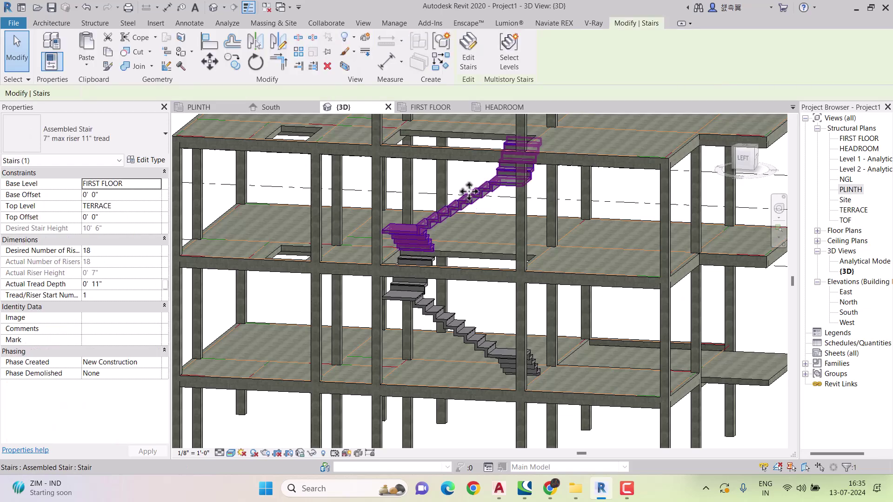
click(464, 49)
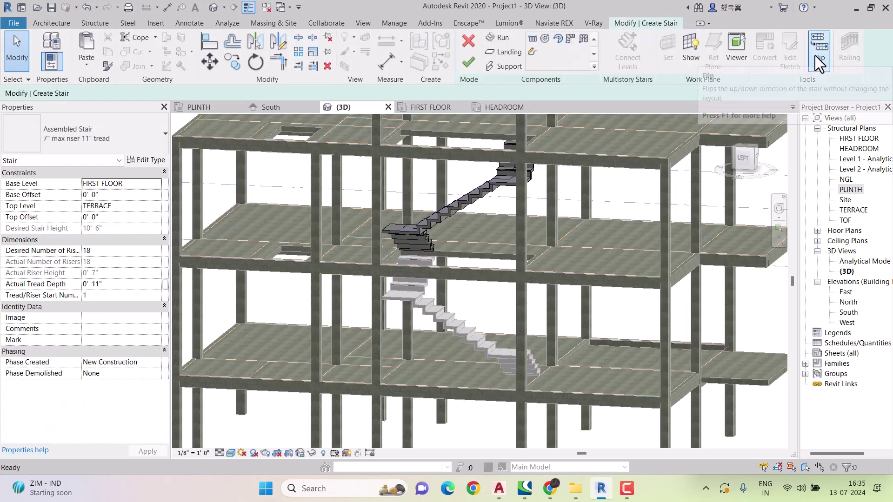
click(815, 57)
click(468, 67)
- Edit the FIRST FLOOR slab boundary in the PLINTH plan, moving the opening's edge near grid 2 to the edge of the starting flight
shift+middle_drag(583, 249, 577, 233)
click(581, 229)
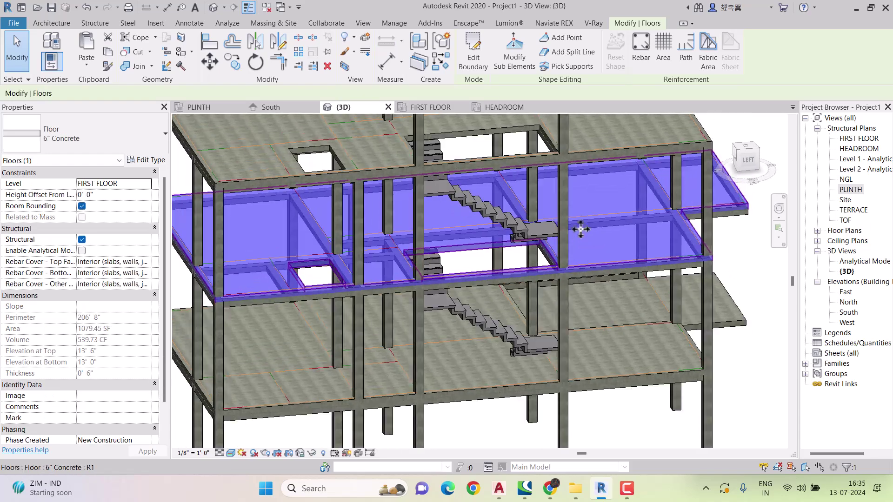
click(472, 67)
double_click(858, 190)
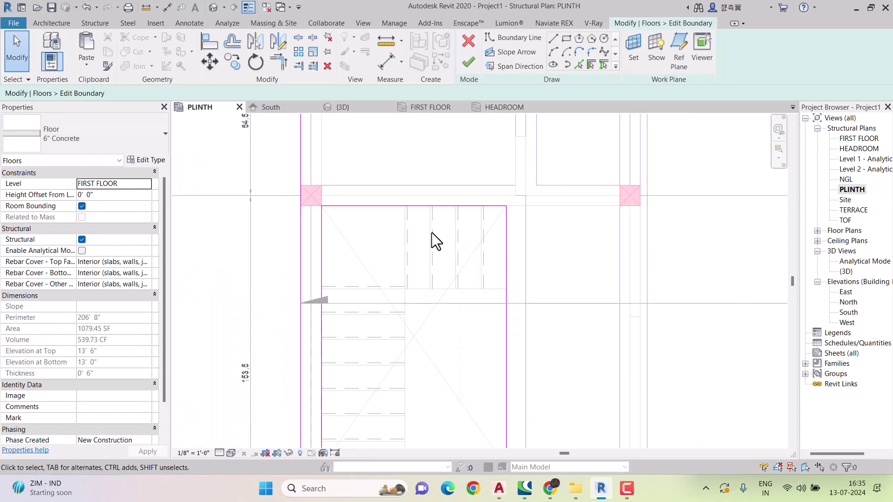
scroll(434, 236, down, 3)
scroll(425, 332, up, 5)
click(425, 328)
mouse_move(439, 326)
mouse_down()
mouse_move(449, 240)
mouse_move(450, 254)
mouse_up()
click(468, 62)
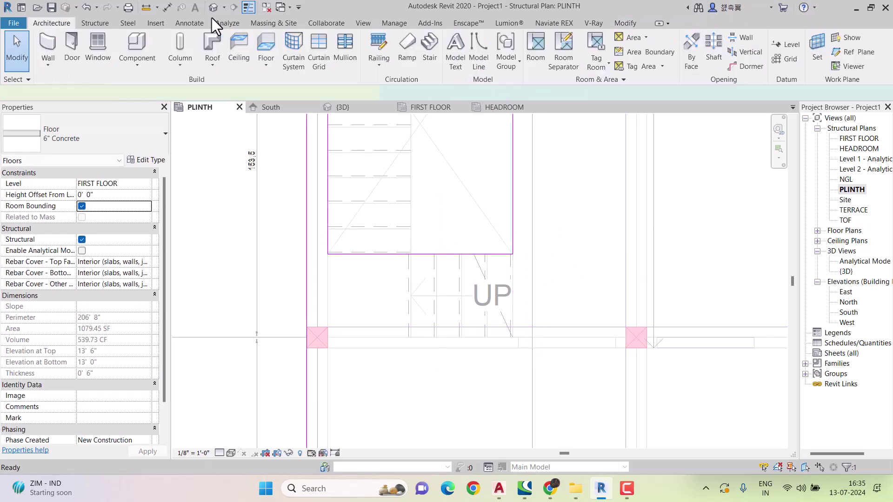
click(213, 9)
- Create a building section in the PLINTH plan, running vertically through the stairwell past grids 3 and 2
shift+middle_drag(552, 287, 393, 360)
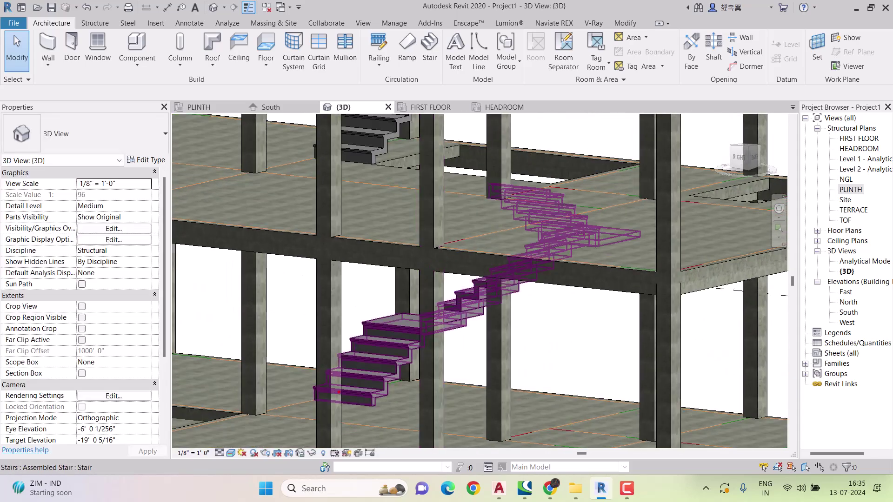
shift+middle_drag(376, 326, 546, 227)
mouse_move(553, 403)
mouse_down()
mouse_move(566, 269)
mouse_move(579, 385)
mouse_up()
key(Escape)
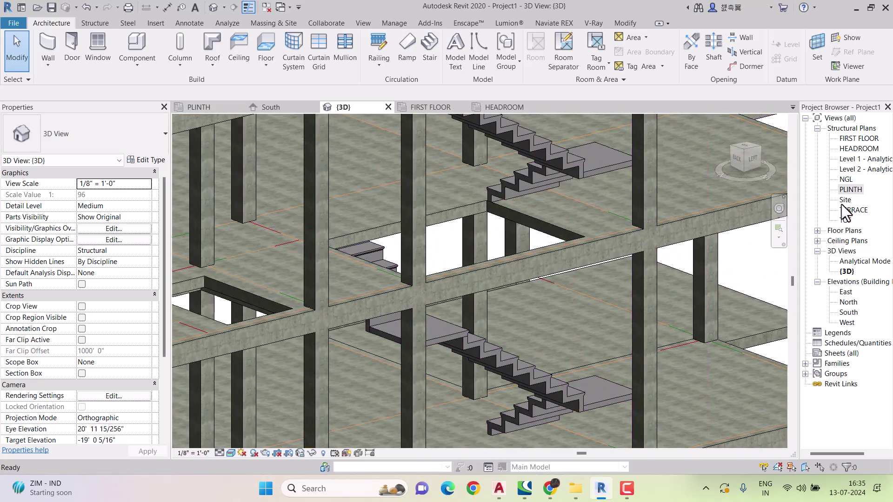
double_click(851, 190)
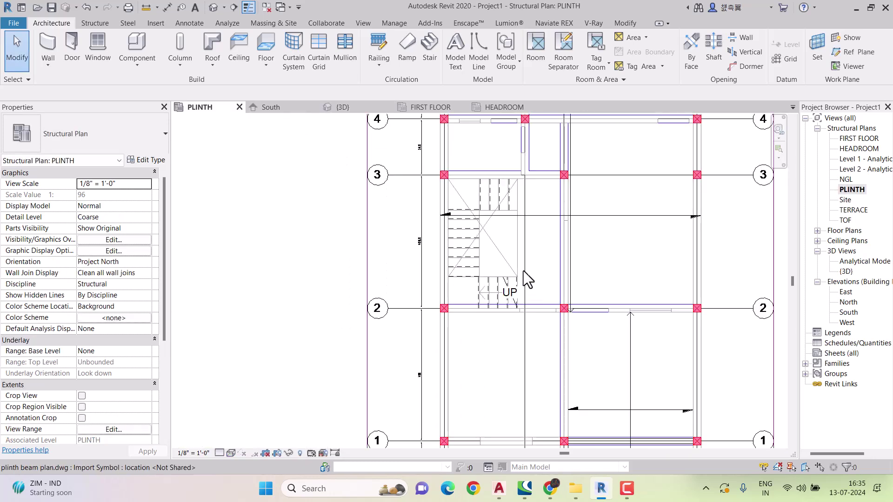
click(232, 7)
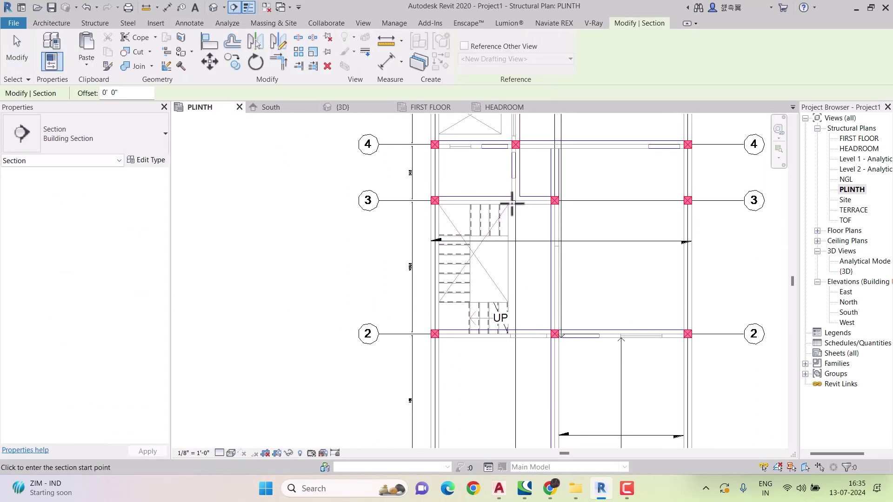
click(461, 171)
click(461, 380)
key(Escape)
key(Escape)
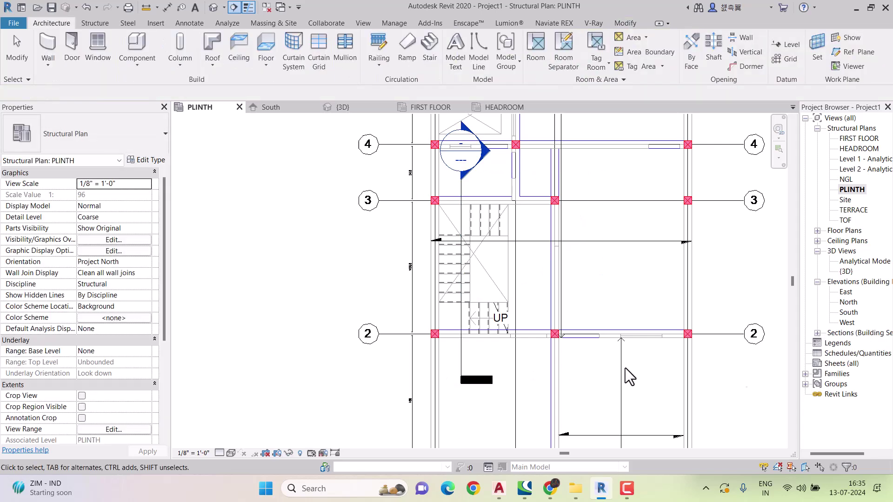
- Open the new section view and measure the clearance from the upper stair's lower landing to the TERRACE slab's underside
click(817, 333)
double_click(853, 343)
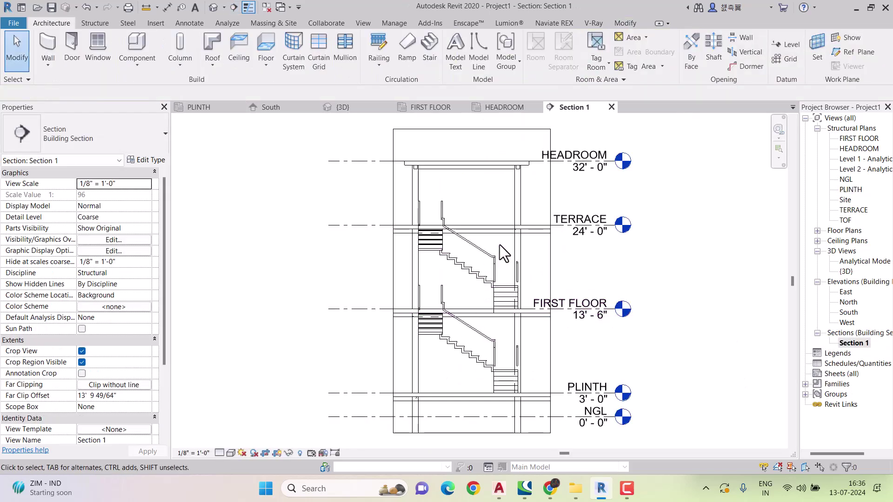
scroll(499, 244, up, 5)
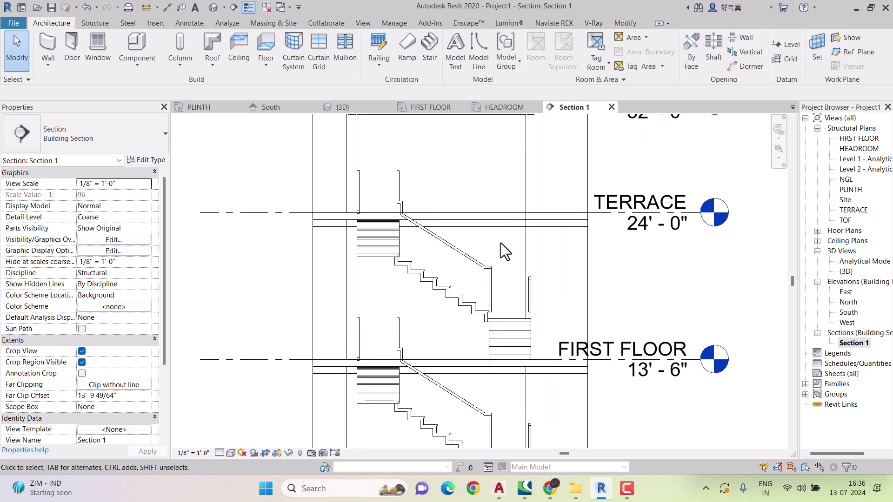
click(167, 7)
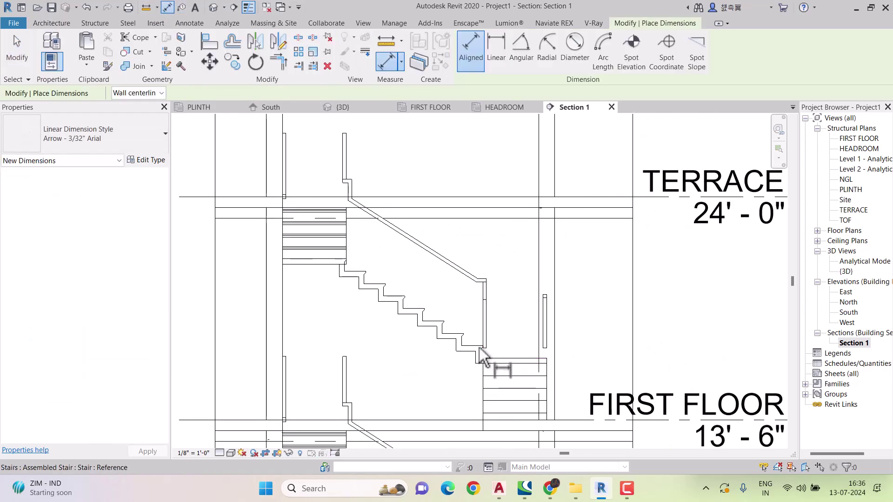
click(488, 358)
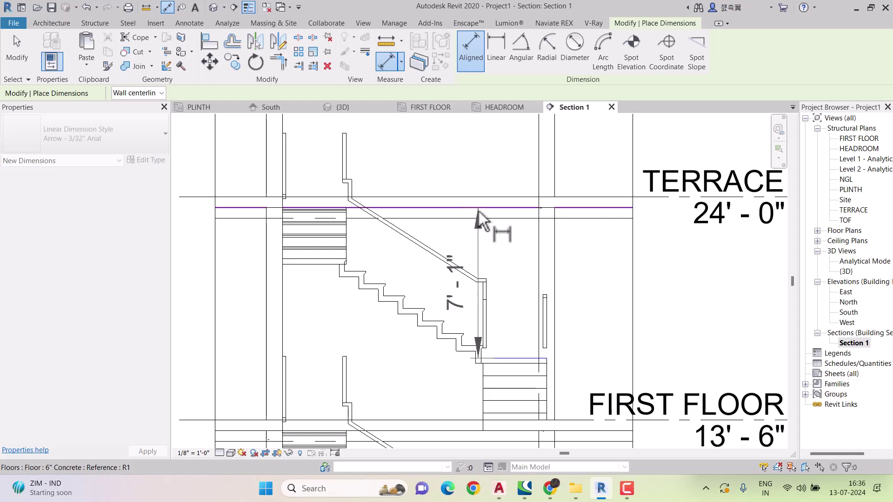
click(479, 210)
scroll(481, 243, up, 1)
scroll(480, 245, down, 1)
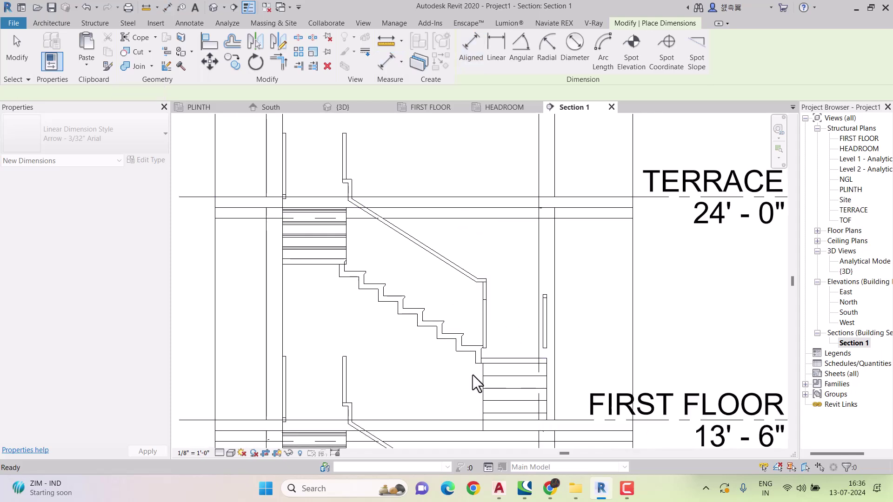
key(Escape)
- Measure the headroom from the first tread above that landing to the TERRACE slab's underside, without keeping the dimension
click(479, 361)
click(479, 211)
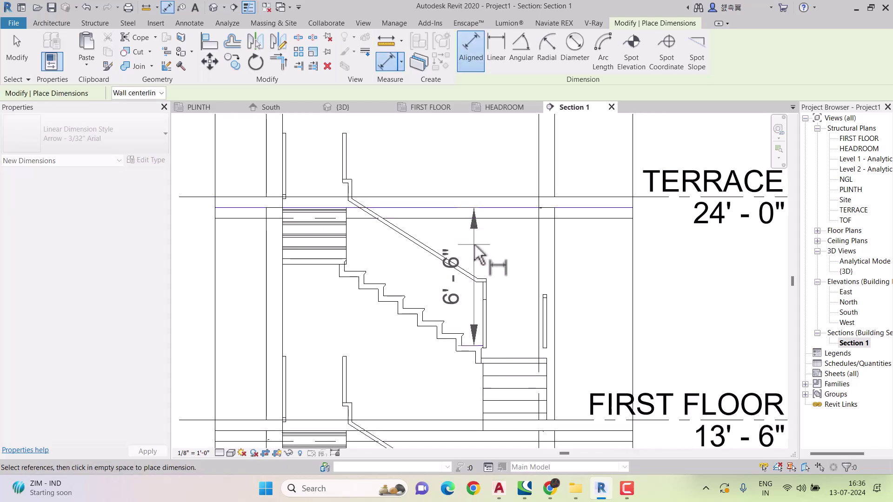
scroll(475, 242, up, 1)
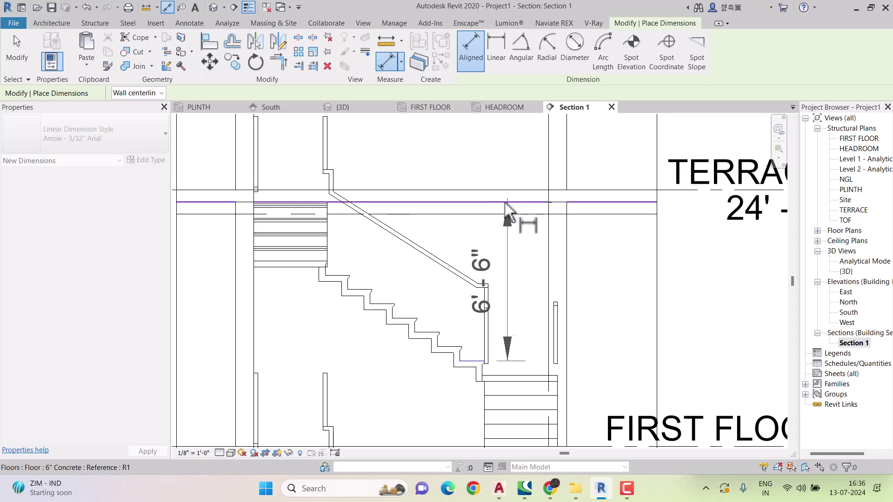
key(Escape)
key(Escape)
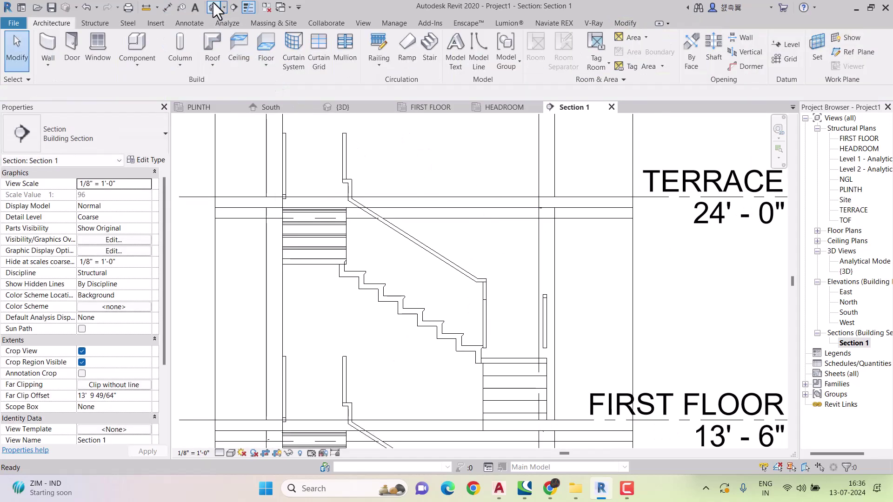
- Delete the TERRACE floor slab in the 3D view
click(213, 7)
scroll(504, 262, down, 2)
shift+middle_drag(504, 261, 459, 239)
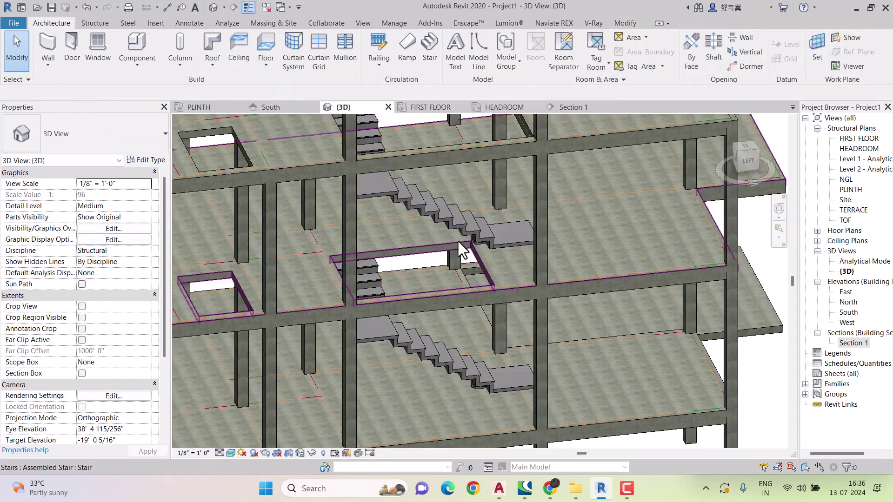
scroll(458, 240, down, 1)
middle_drag(486, 160, 485, 265)
click(576, 333)
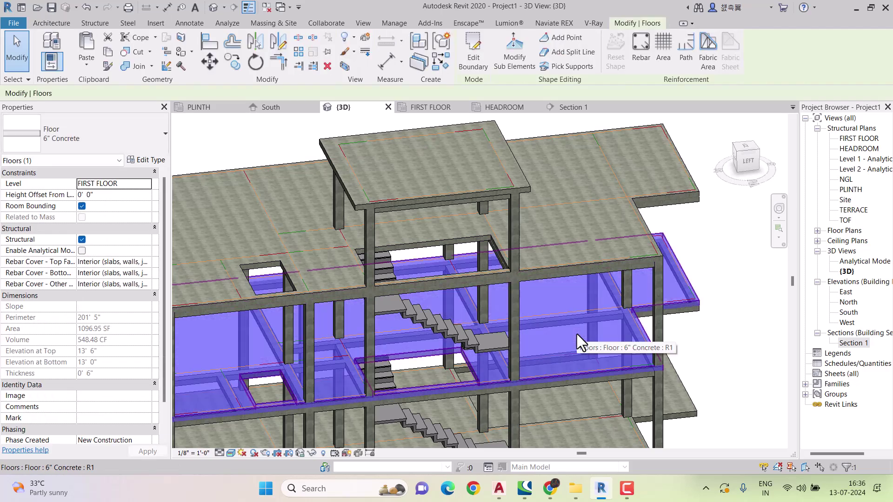
key(Escape)
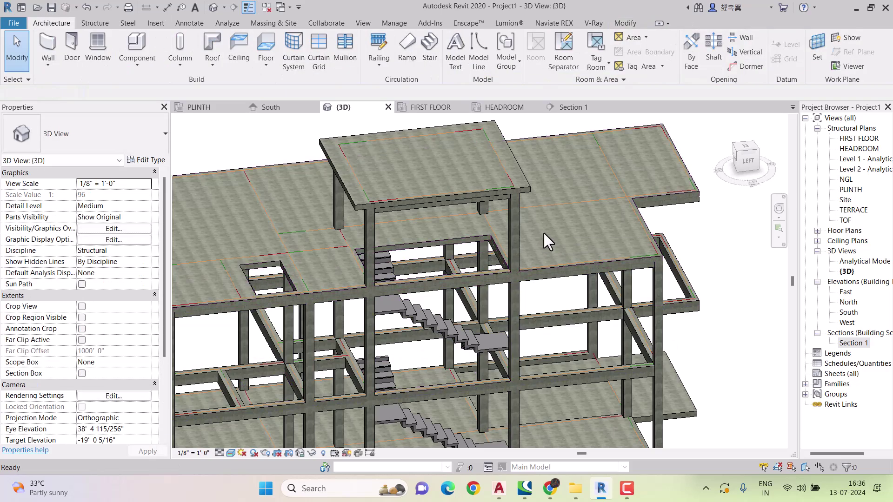
click(548, 213)
key(Delete)
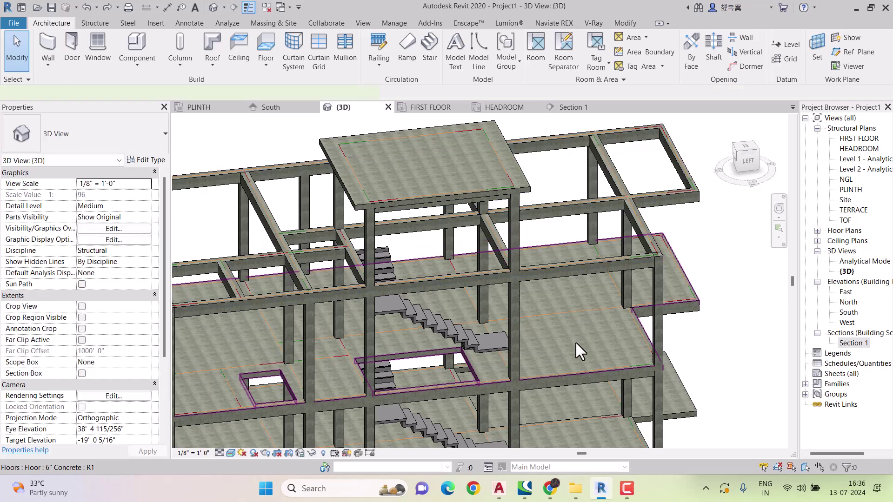
- Copy the FIRST FLOOR slab with its openings and paste it aligned to the TERRACE level
click(575, 342)
click(91, 66)
click(135, 108)
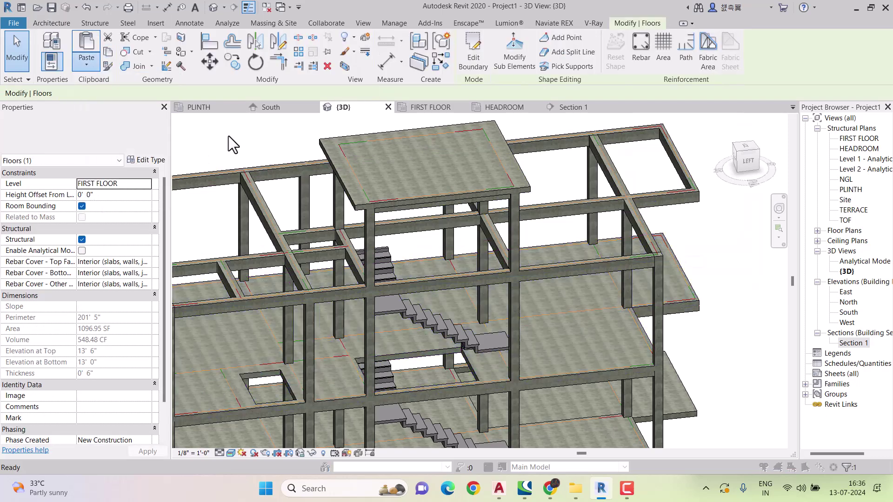
click(644, 153)
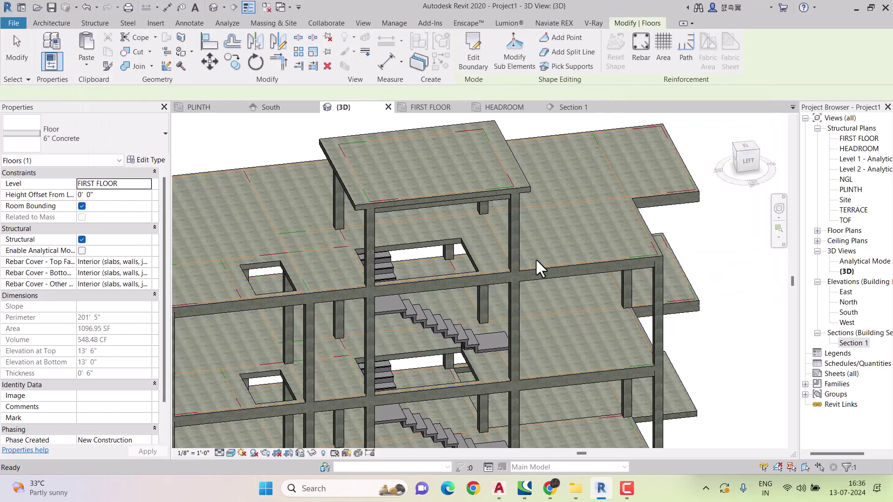
key(Escape)
- In the TOF structural plan, start an isolated foundation and rename its 72" x 48" x 18" rectangular footing type to 3'6"X3'6"X6"
shift+middle_drag(601, 269, 546, 269)
shift+middle_drag(441, 325, 321, 381)
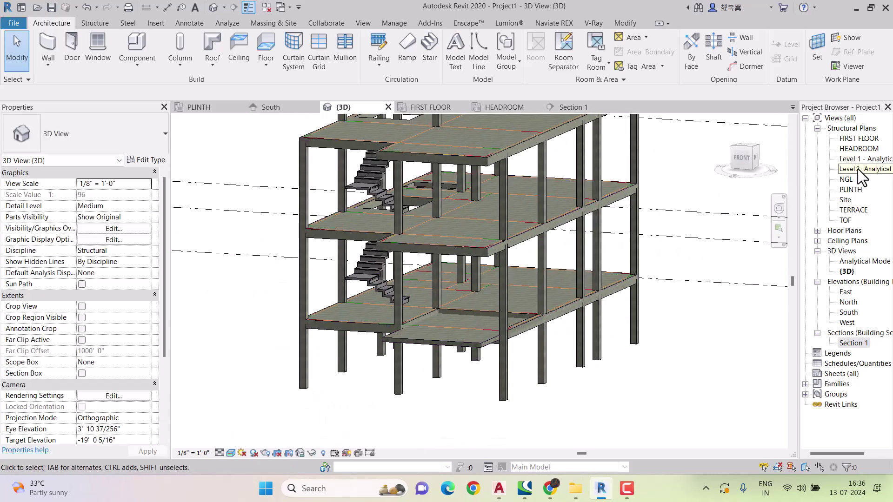
double_click(845, 220)
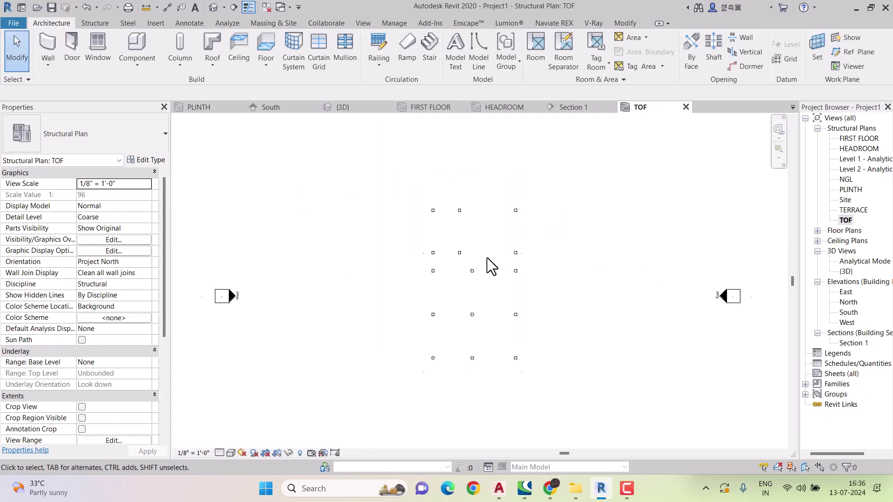
click(97, 24)
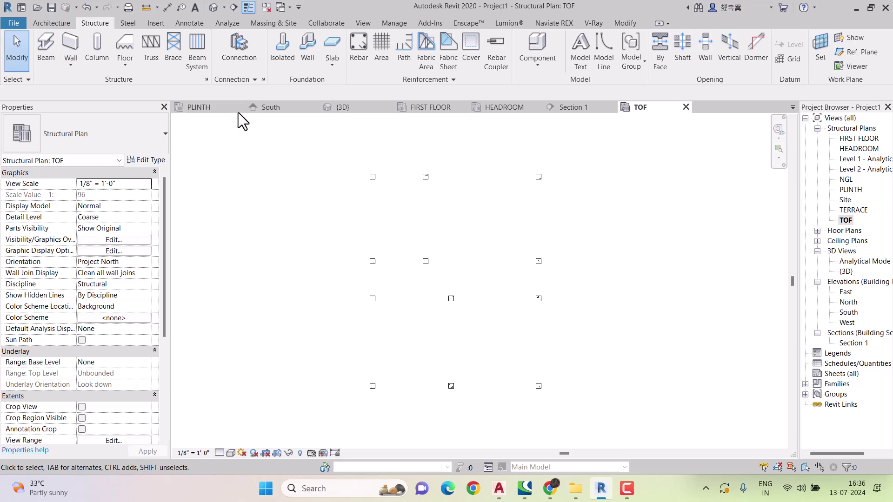
click(285, 49)
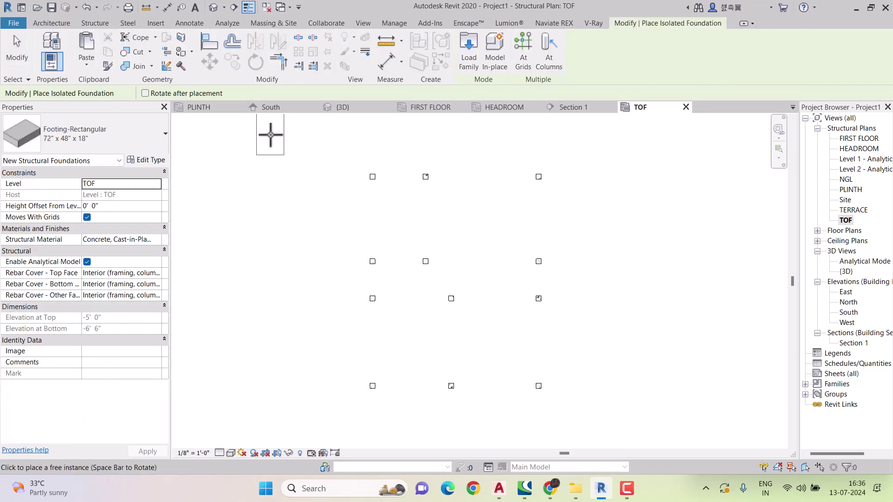
click(152, 162)
drag(784, 51, 691, 55)
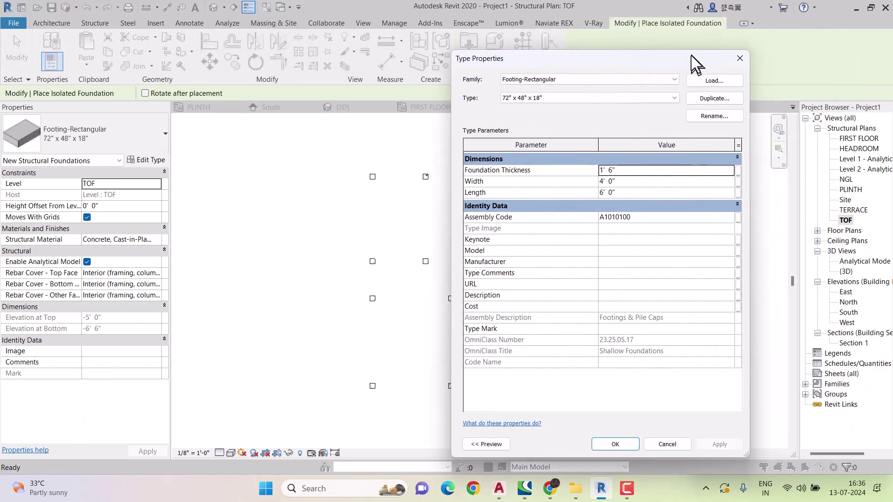
click(709, 116)
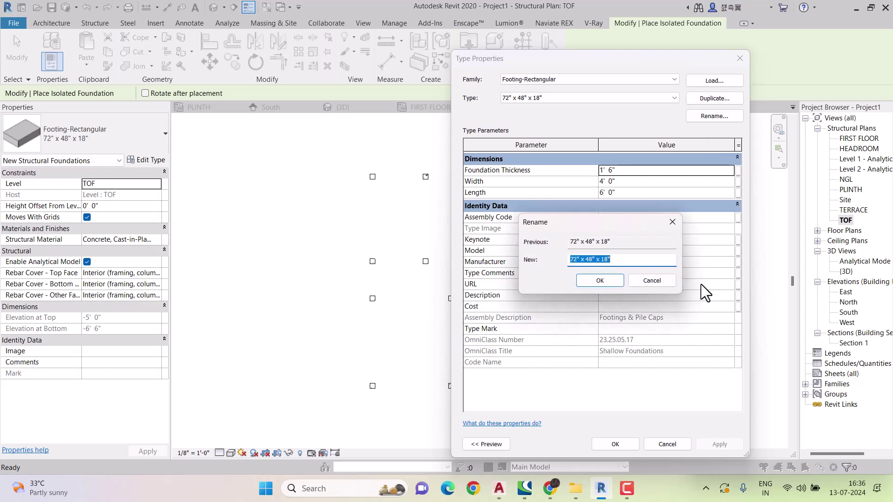
text(3)
text('6"X3)
text('6"X)
text(6")
key(Return)
- Set the footing type's foundation thickness to 6", width to 3'6" and length to 3'6"
click(660, 170)
text(6"X)
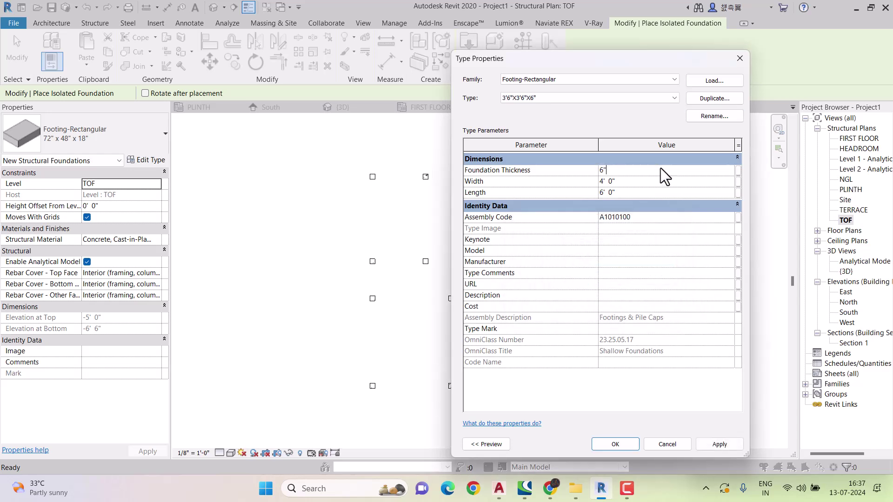
text(3'6")
click(635, 192)
key(BackSpace)
text(3'6:)
click(631, 208)
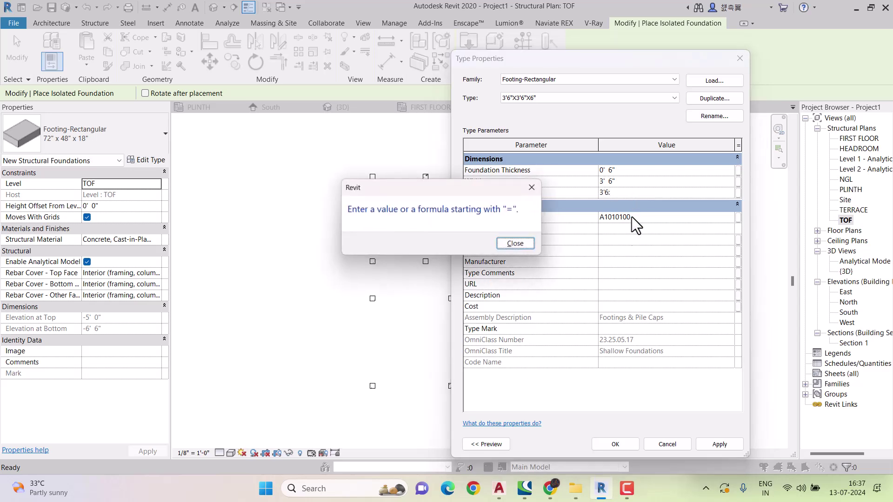
key(Return)
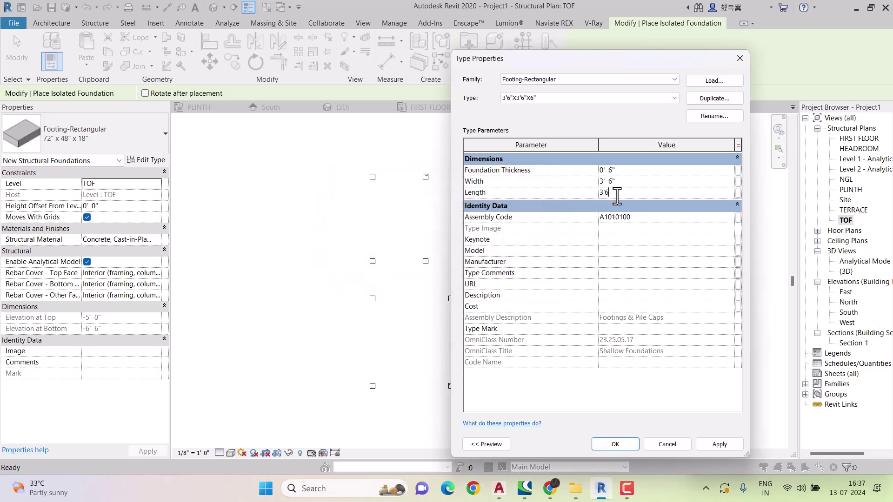
click(615, 444)
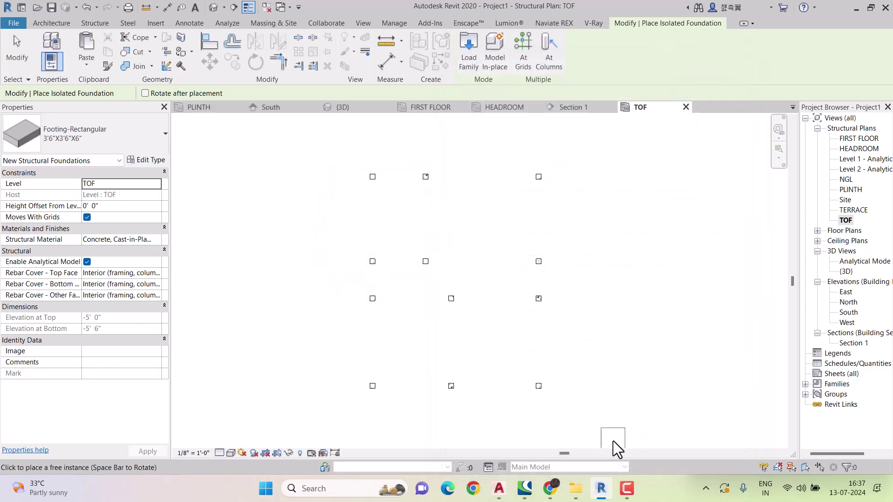
- Place isolated footings at all structural columns in the TOF plan in one selection
click(547, 55)
drag(591, 183, 362, 400)
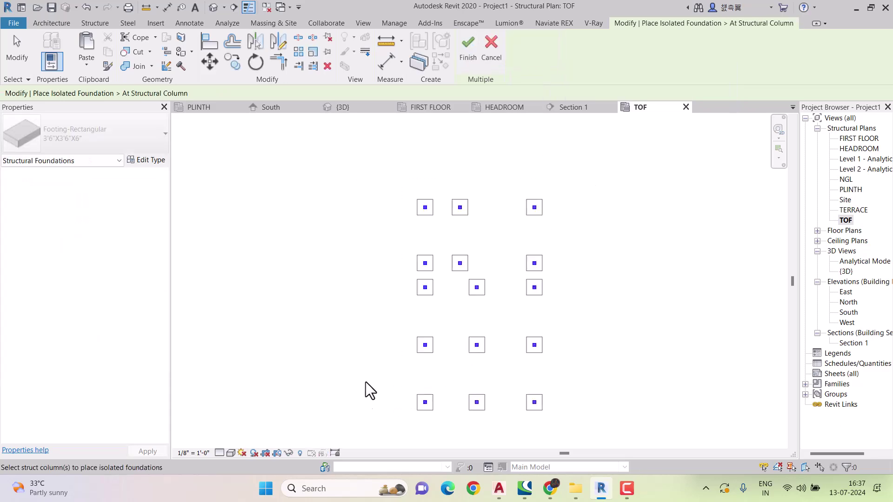
click(469, 49)
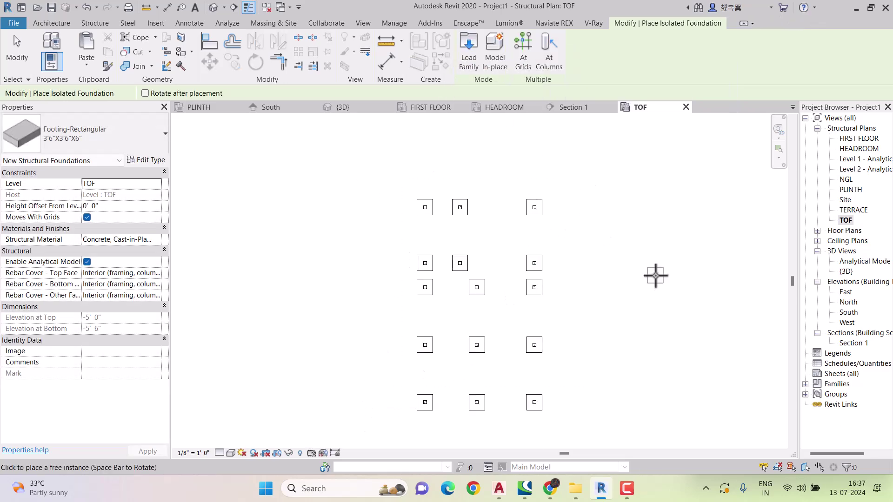
key(Escape)
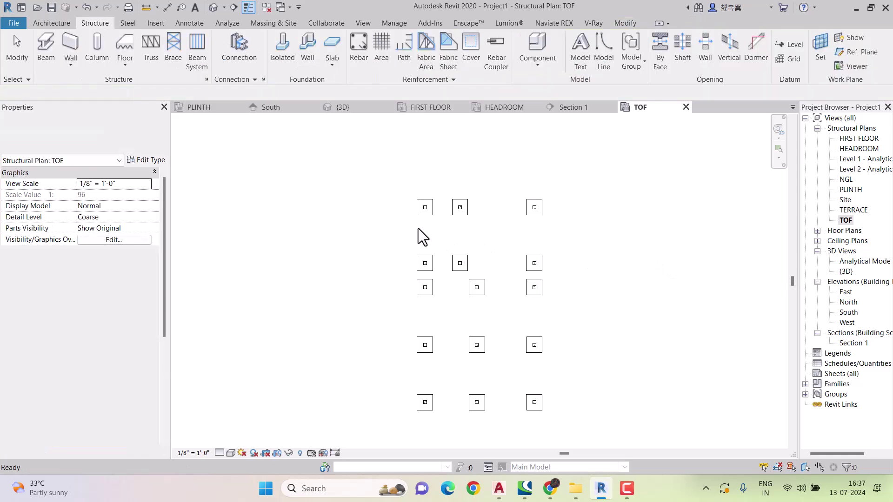
- Move the leftmost line of footings inward 1' 4 1/2" so their outer edges align with the columns' outer faces
scroll(418, 214, up, 1)
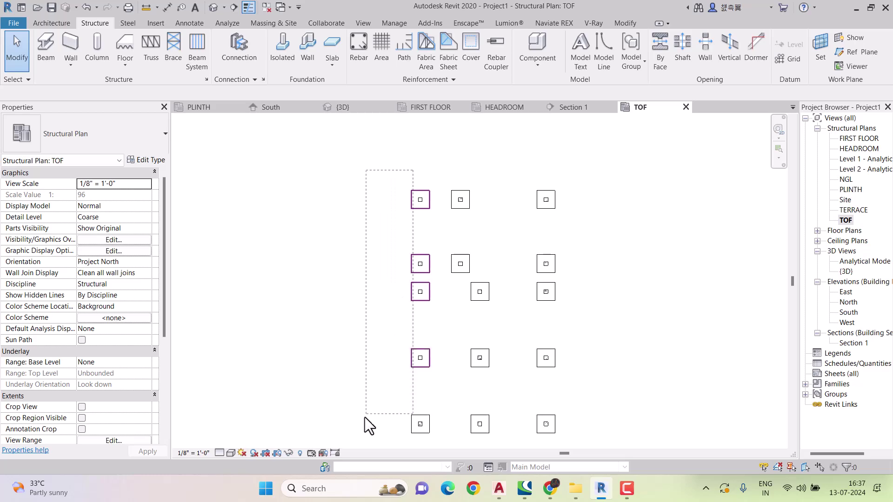
drag(367, 412, 367, 417)
click(210, 61)
scroll(420, 206, up, 5)
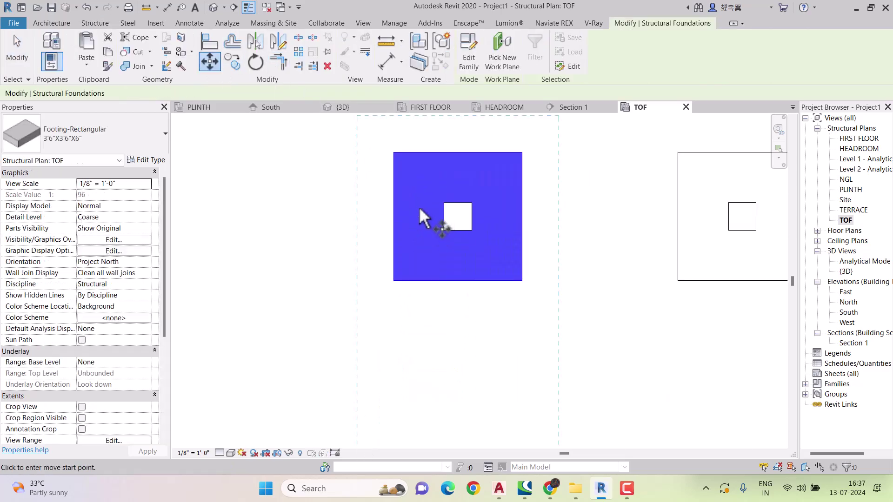
click(393, 216)
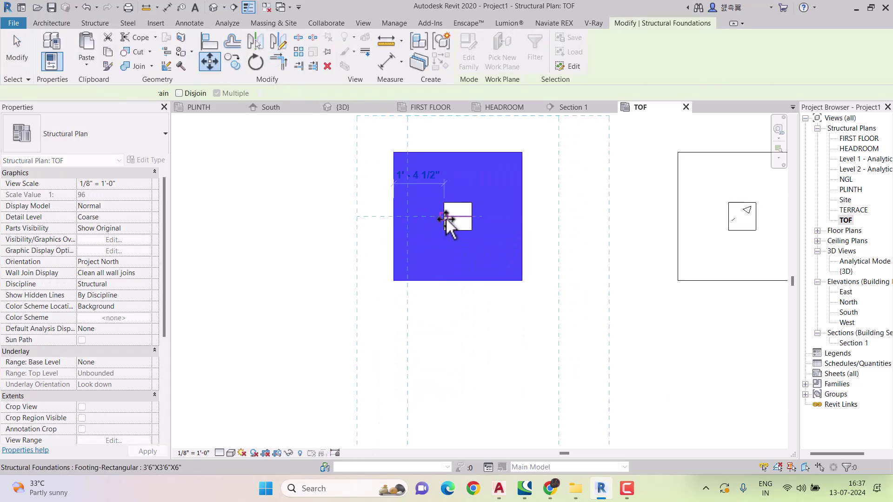
click(445, 216)
scroll(401, 222, down, 5)
key(Escape)
- Move the rightmost line of footings inward so their outer edges align with the columns' outer faces
scroll(571, 167, down, 1)
drag(608, 148, 535, 432)
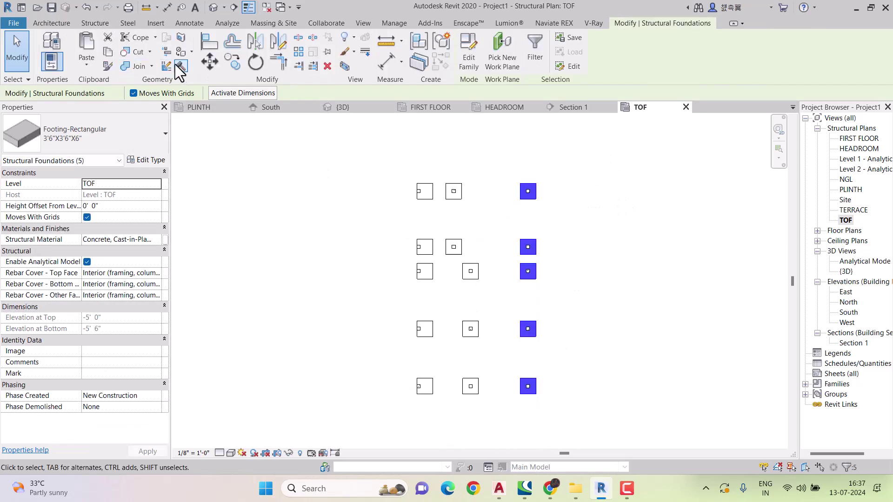
click(205, 65)
scroll(540, 210, up, 6)
click(550, 205)
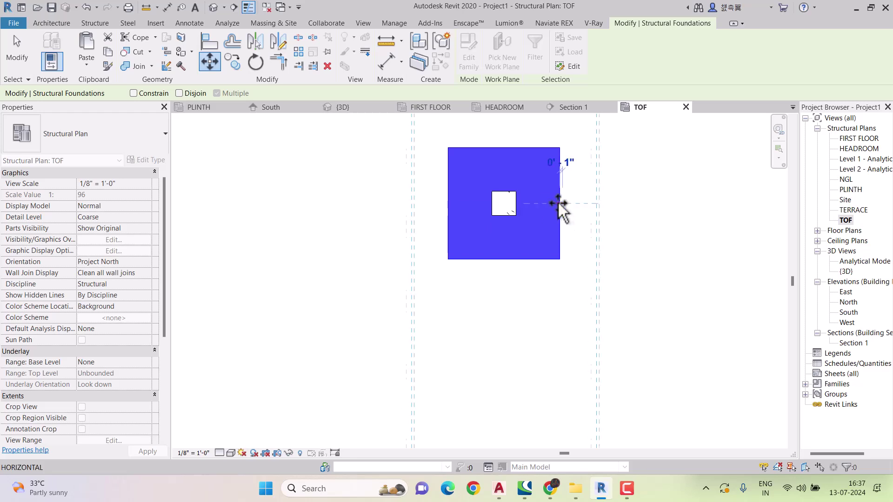
click(513, 205)
scroll(442, 213, down, 5)
click(645, 208)
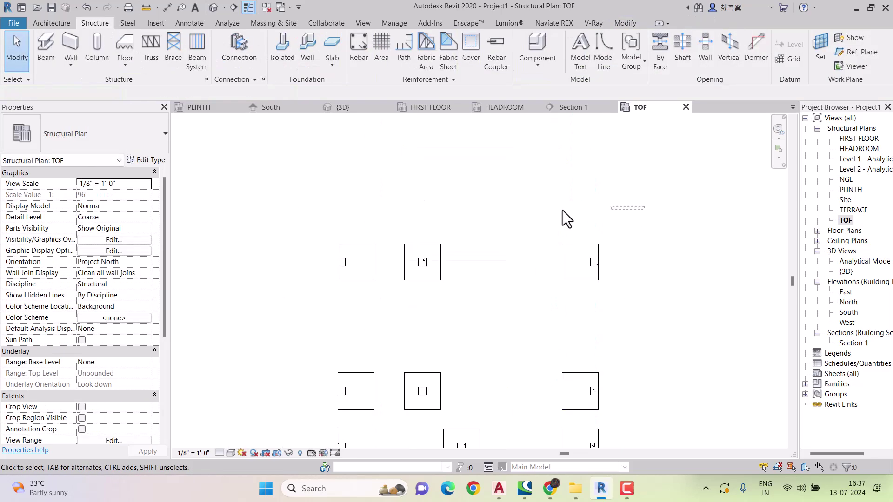
- Move the uppermost row of footings down 1' 4 1/2" so their upper edges align with the columns' upper faces
drag(230, 243, 230, 245)
click(209, 62)
scroll(369, 259, up, 4)
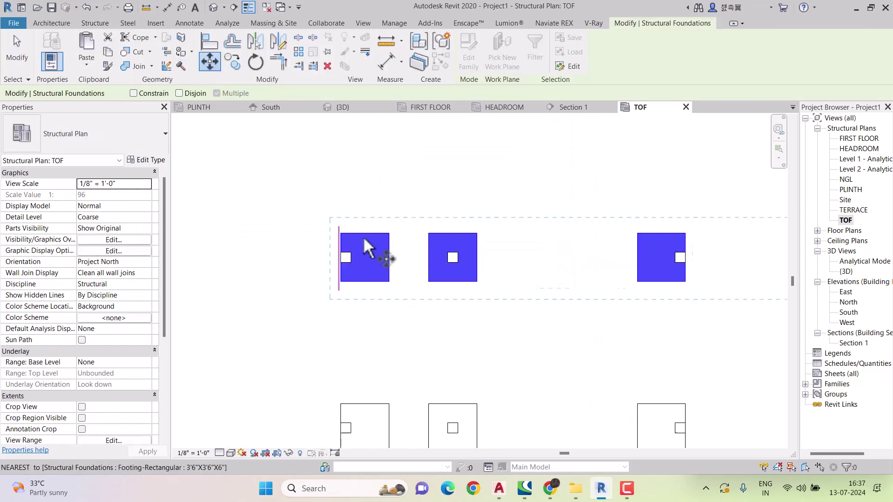
click(340, 237)
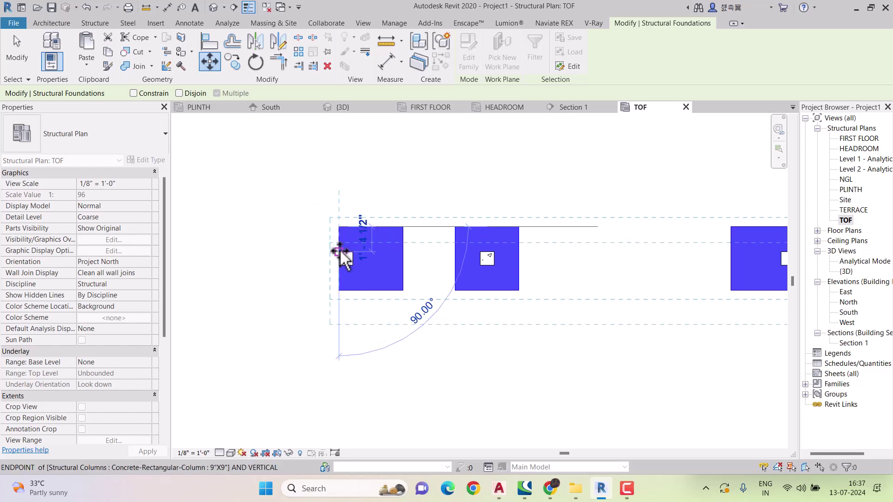
click(342, 253)
scroll(404, 208, down, 3)
scroll(405, 207, down, 3)
scroll(453, 226, up, 3)
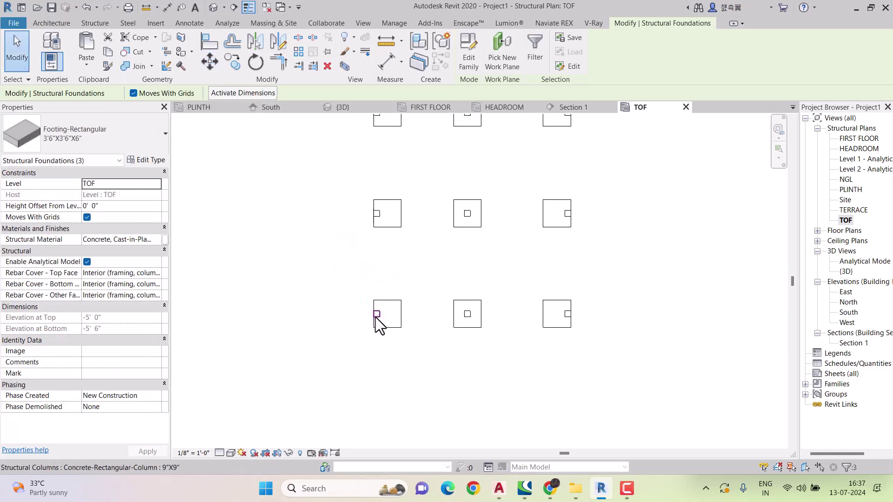
click(496, 348)
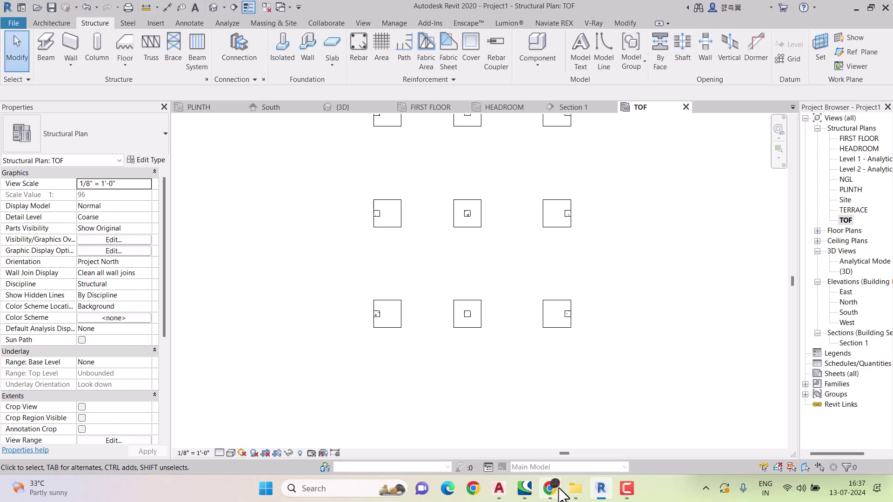
- Check the kitchen, lawn and front column positions on the ground floor plan in AutoCAD, and return to Revit
click(499, 488)
scroll(371, 349, up, 5)
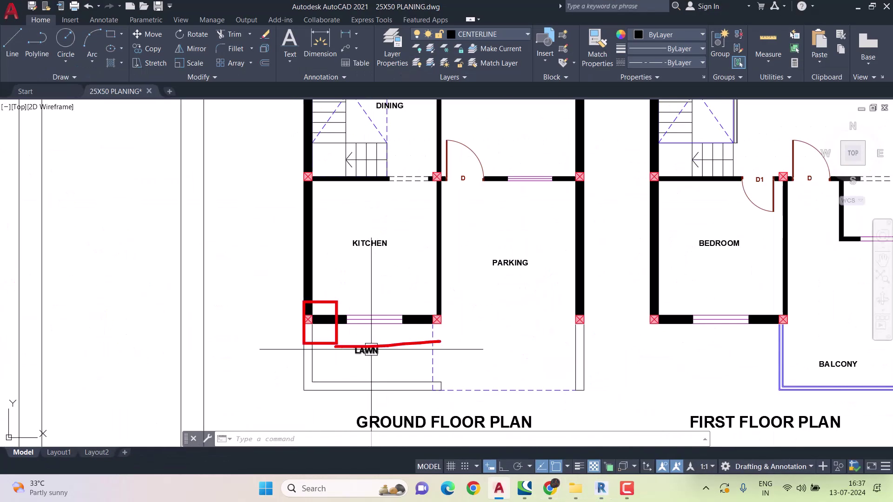
key(alt+Tab)
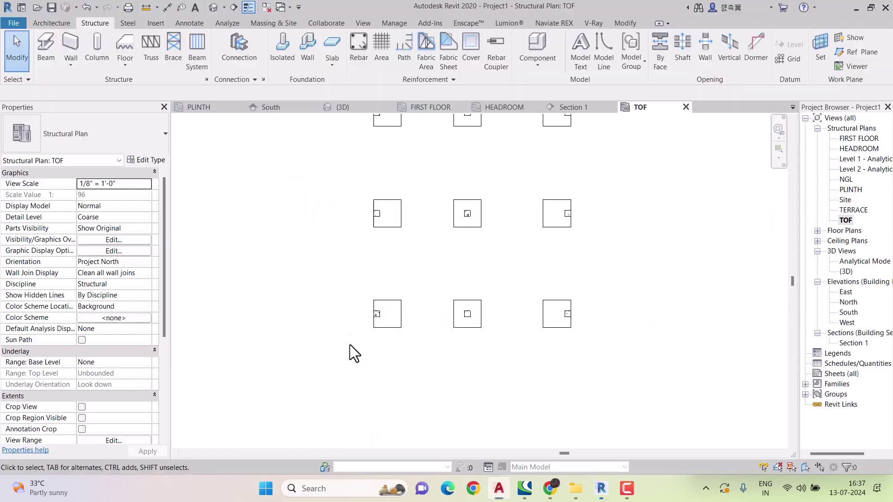
- In the 3D view, select a corner footing and set its type's foundation thickness to 12"
click(213, 7)
shift+middle_drag(422, 236, 495, 294)
scroll(351, 367, up, 4)
click(302, 338)
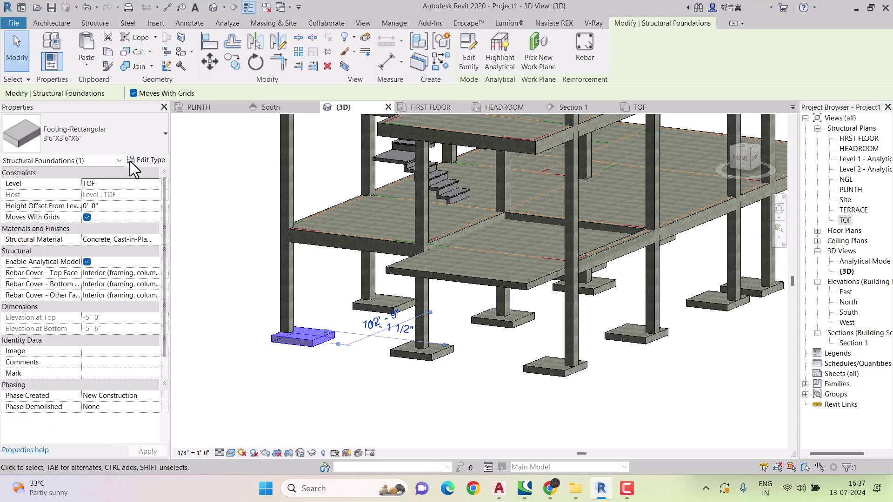
click(145, 160)
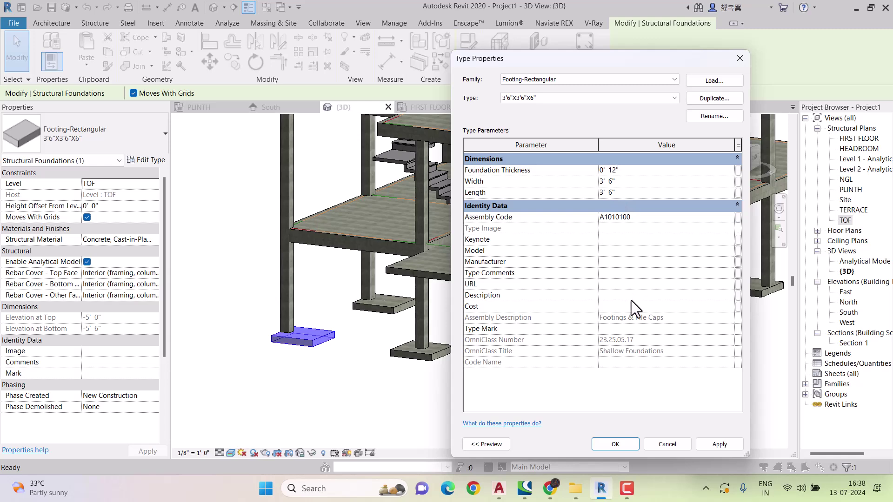
- Rename the footing type to 3'6"X3'6"X12" and apply the type changes
click(712, 117)
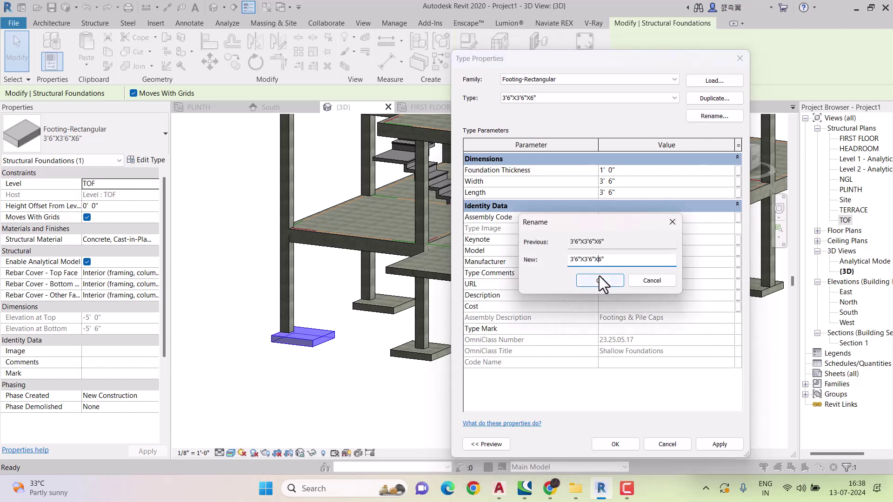
key(BackSpace)
text(12)
click(606, 285)
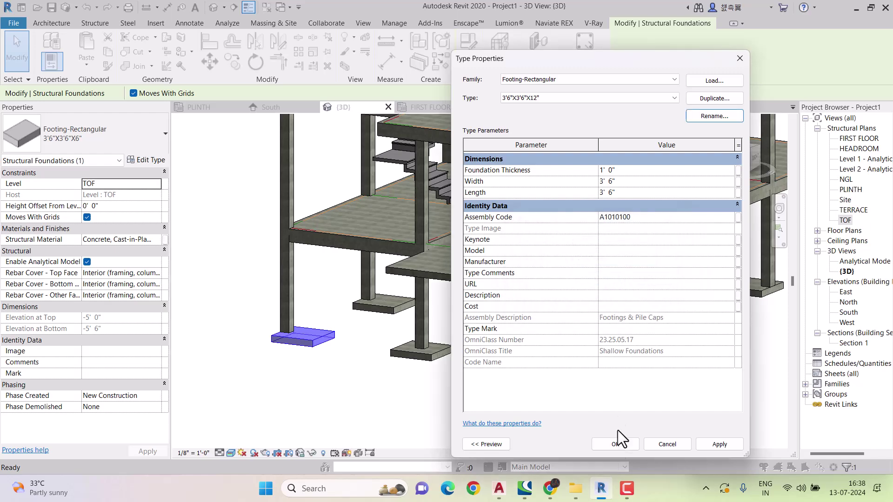
click(615, 446)
key(Escape)
shift+middle_drag(396, 367, 614, 250)
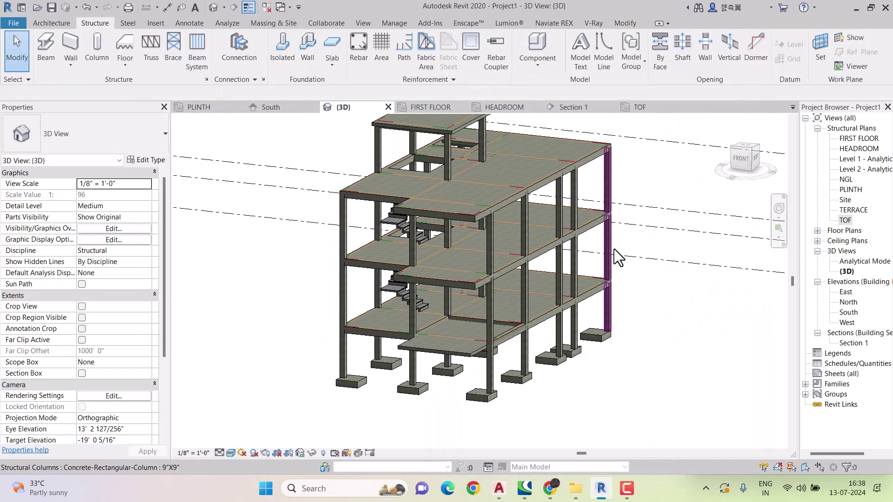
- Switch to AutoCAD and examine the toilet and wash area and the overall floor plans in the 25X50 PLANING drawing
click(499, 489)
scroll(390, 210, down, 3)
scroll(390, 210, up, 6)
middle_drag(390, 210, 394, 231)
key(Escape)
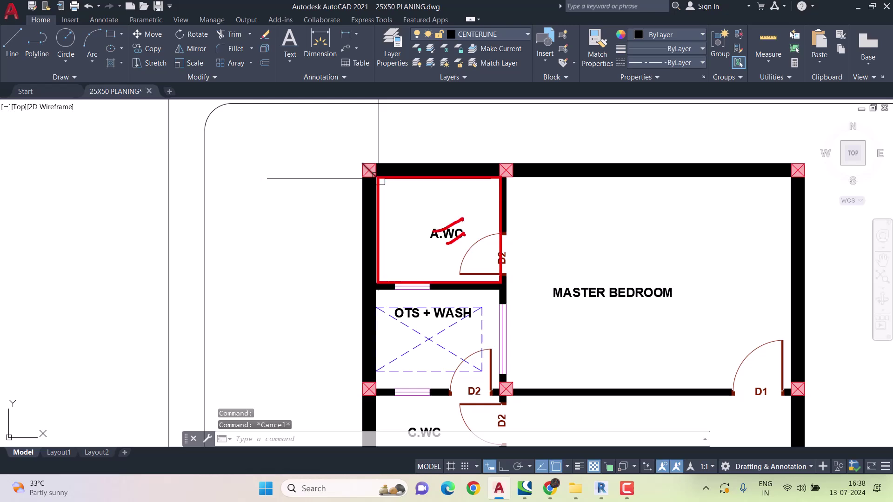
key(Escape)
key(Escape)
scroll(468, 223, down, 10)
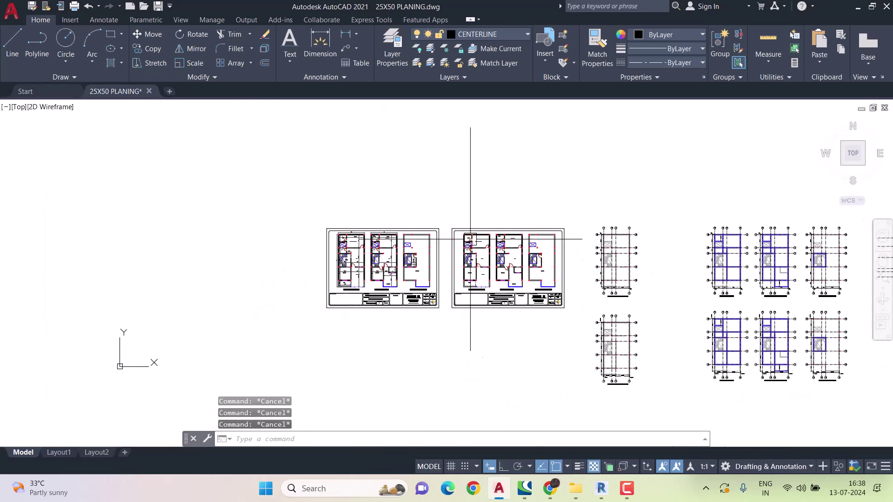
scroll(472, 234, up, 2)
scroll(472, 234, up, 5)
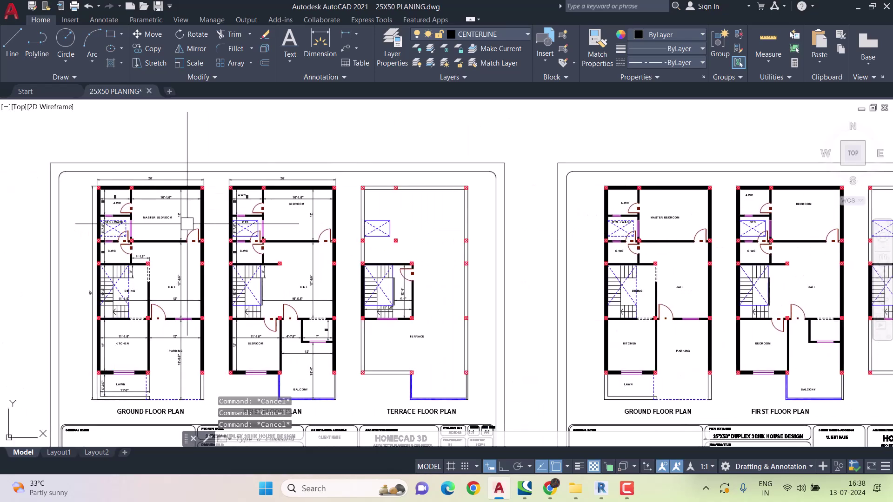
- Return to Revit and, in the FIRST FLOOR plan, cut a rectangular opening in the slab over the back corner toilet bay below grid 5
click(858, 7)
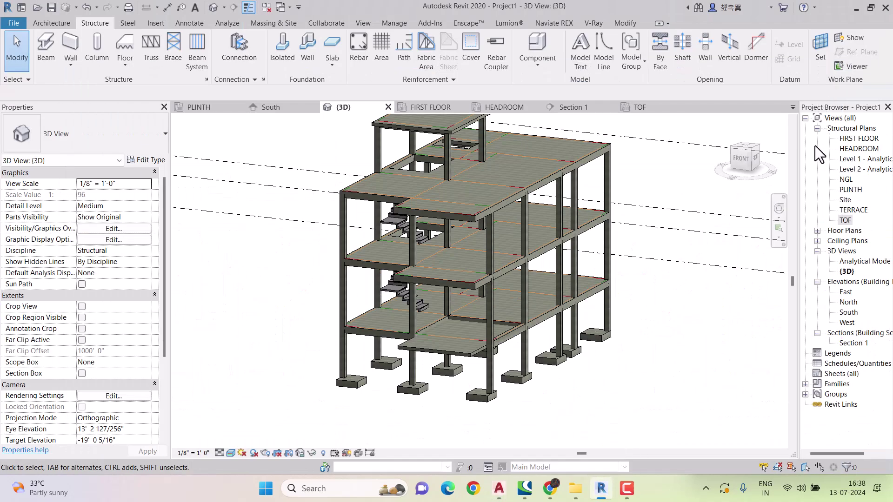
double_click(856, 139)
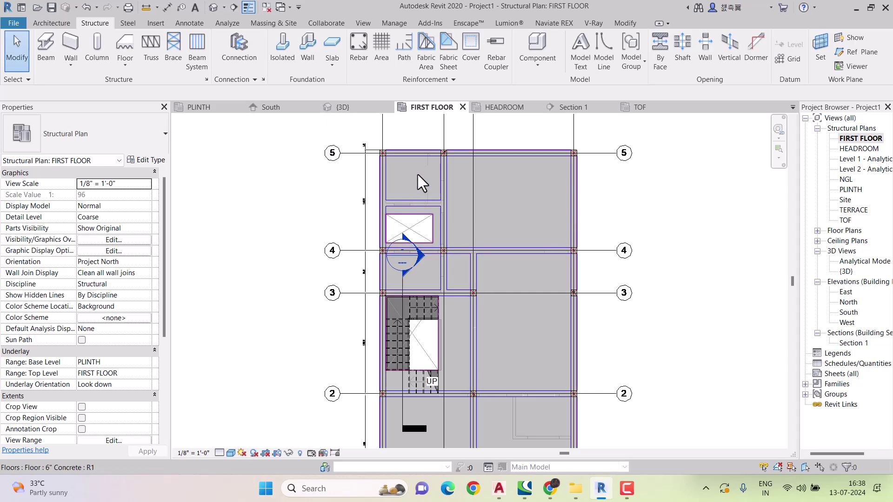
click(443, 243)
scroll(430, 246, up, 3)
scroll(431, 247, up, 1)
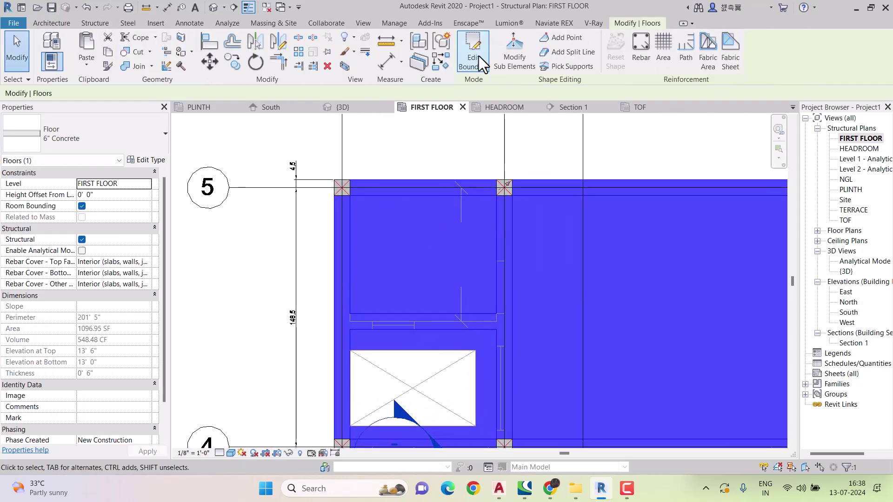
click(479, 56)
scroll(411, 213, up, 2)
click(565, 40)
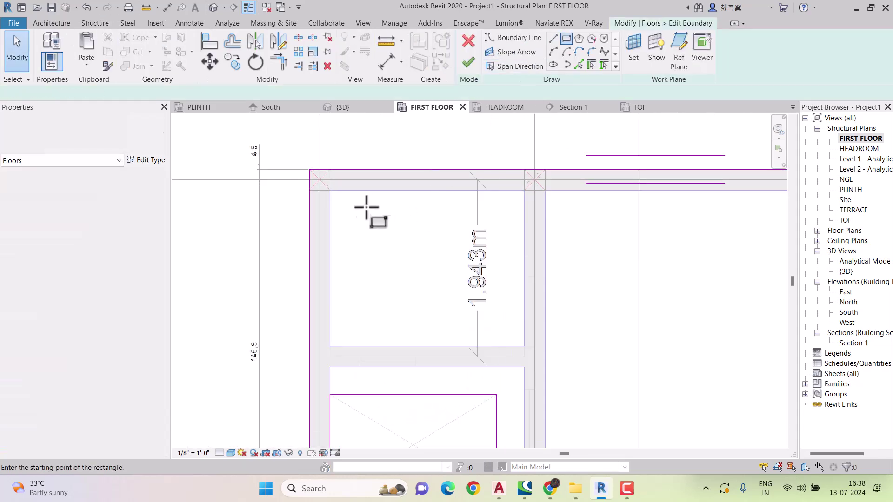
click(330, 190)
click(524, 346)
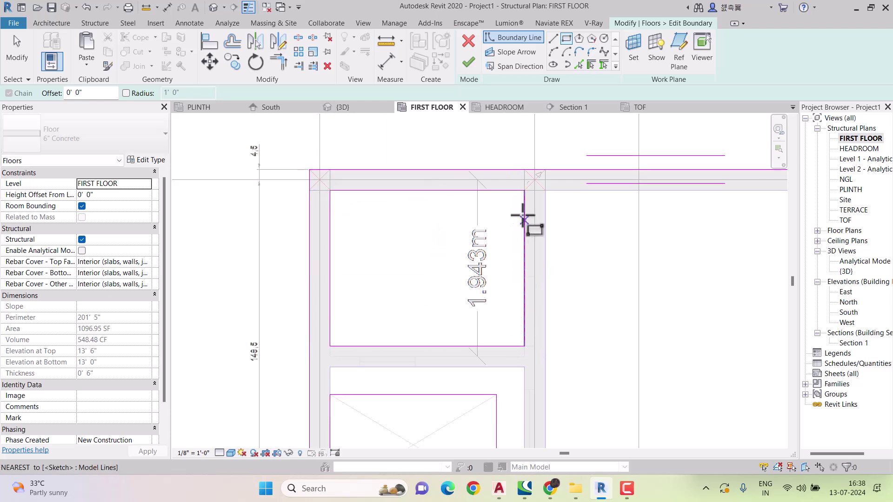
click(468, 62)
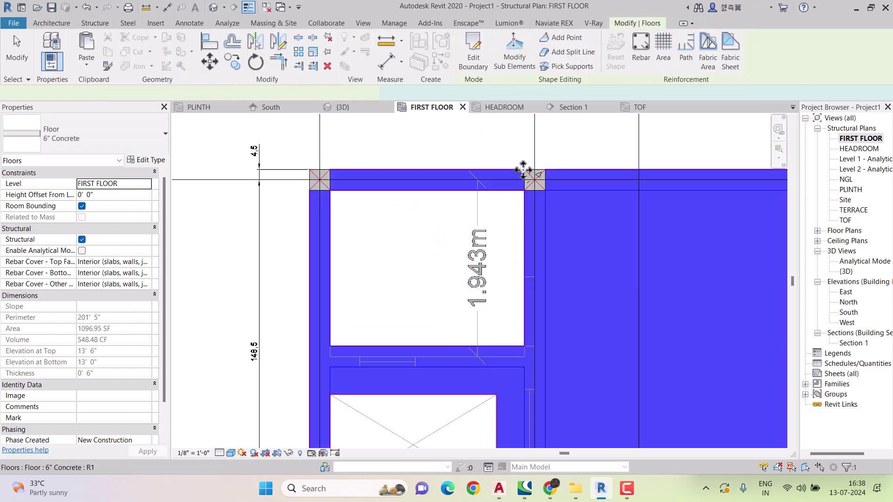
key(Escape)
- Inspect the new toilet opening in the first floor slab from the back of the 3D view
click(214, 7)
scroll(488, 256, up, 5)
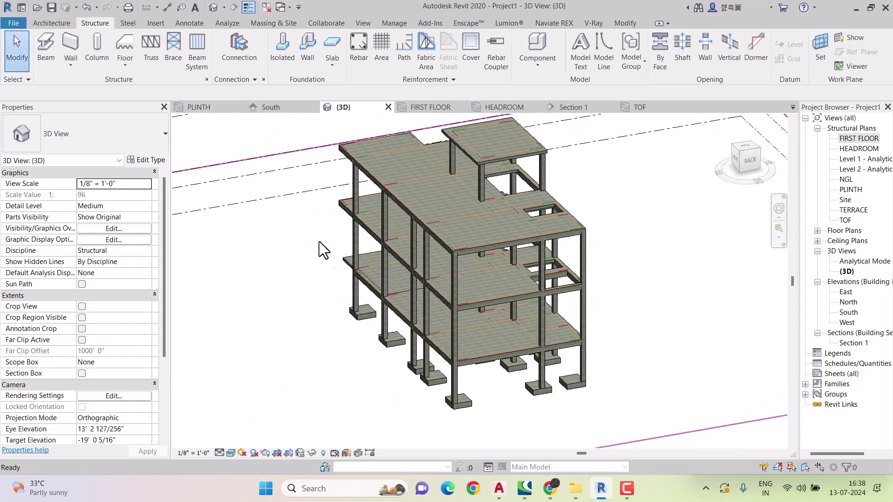
click(432, 281)
shift+middle_drag(431, 281, 444, 312)
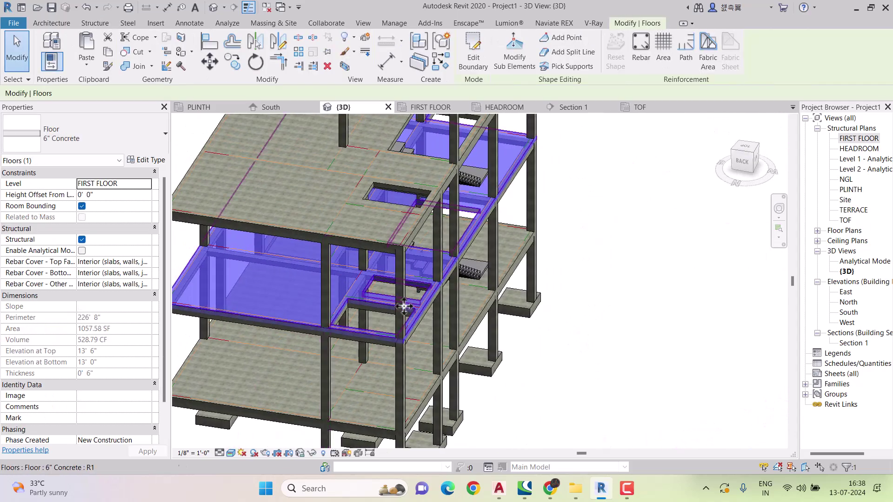
scroll(353, 316, up, 3)
key(Escape)
- In the FIRST FLOOR plan, create a separate 6" Concrete structural floor filling the rectangular opening of the back corner toilet
double_click(858, 139)
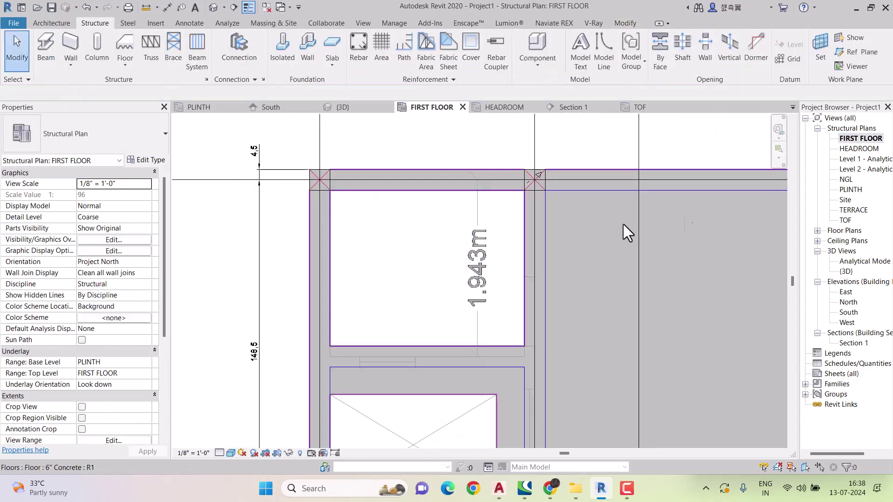
click(48, 25)
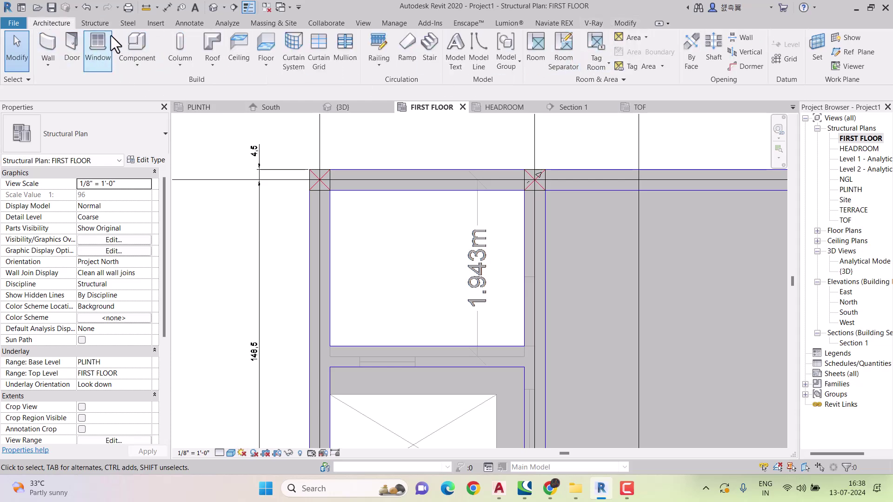
click(101, 23)
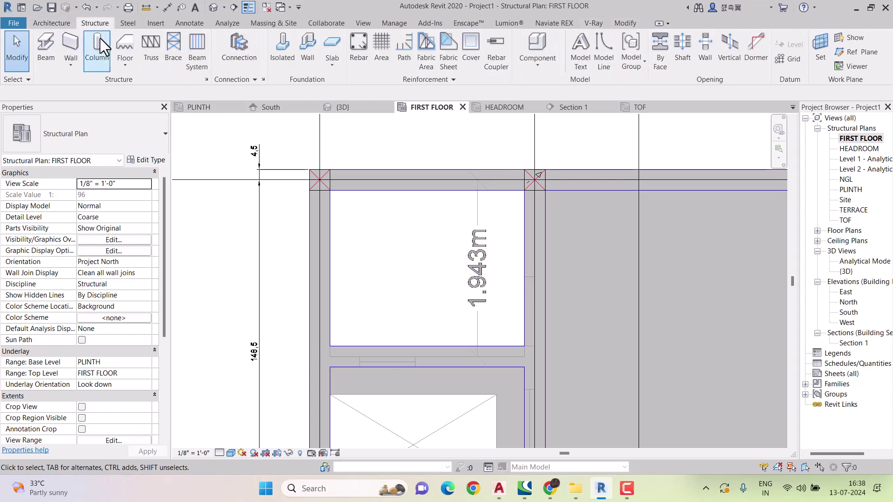
click(125, 44)
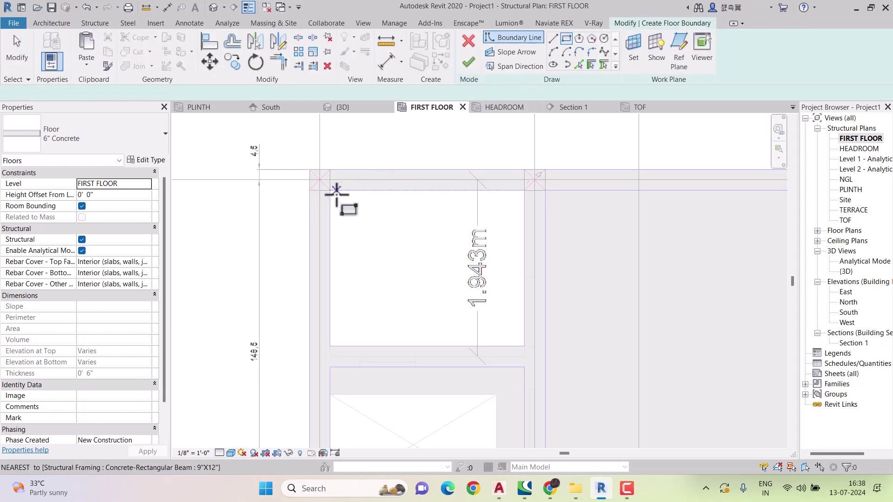
click(330, 190)
click(524, 346)
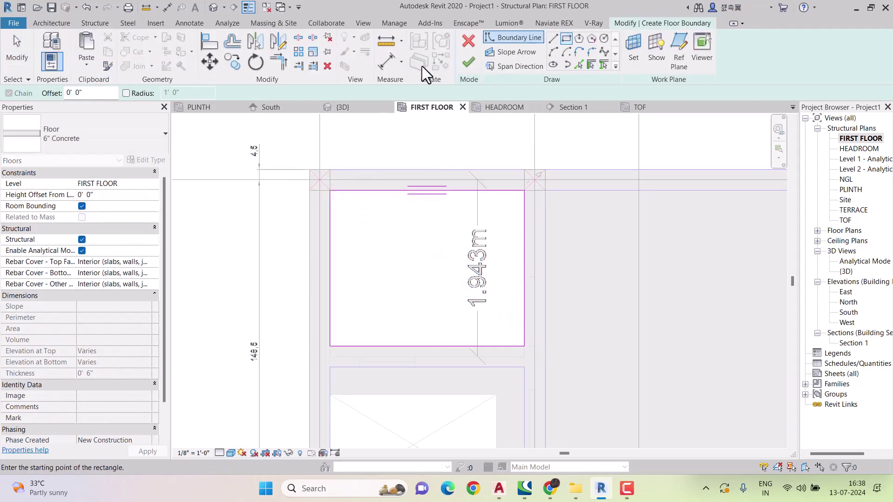
click(469, 62)
- In the 3D view, set the new toilet slab's height offset from level to -0' 7" and disable its analytical model
click(214, 7)
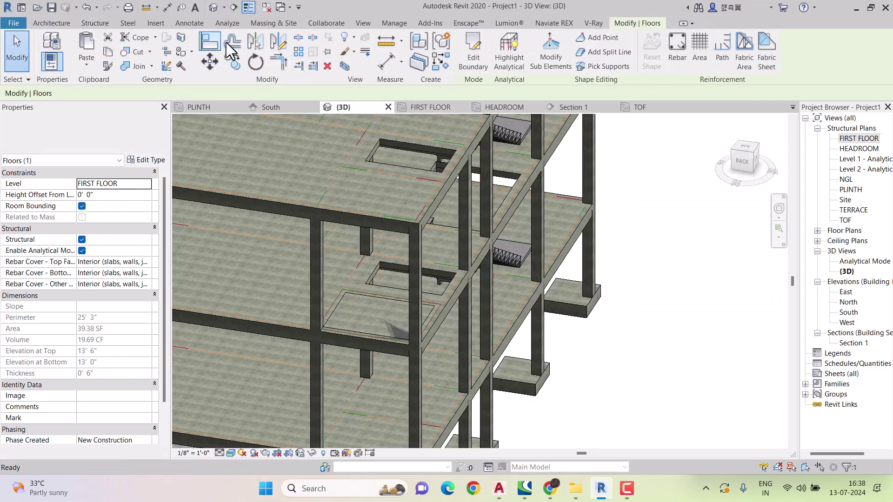
scroll(360, 316, up, 4)
click(81, 251)
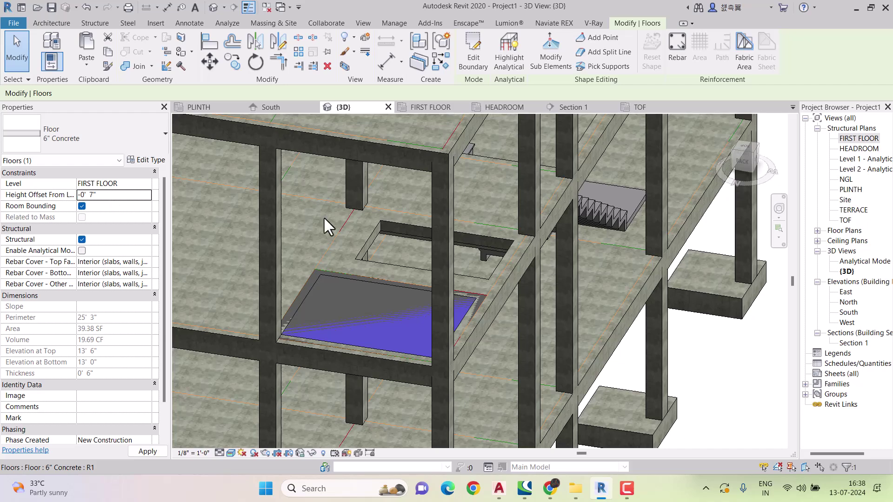
key(Escape)
- View the sunken toilet slab from below against the beams and set its height offset from level to -0' 6"
shift+middle_drag(402, 344, 371, 419)
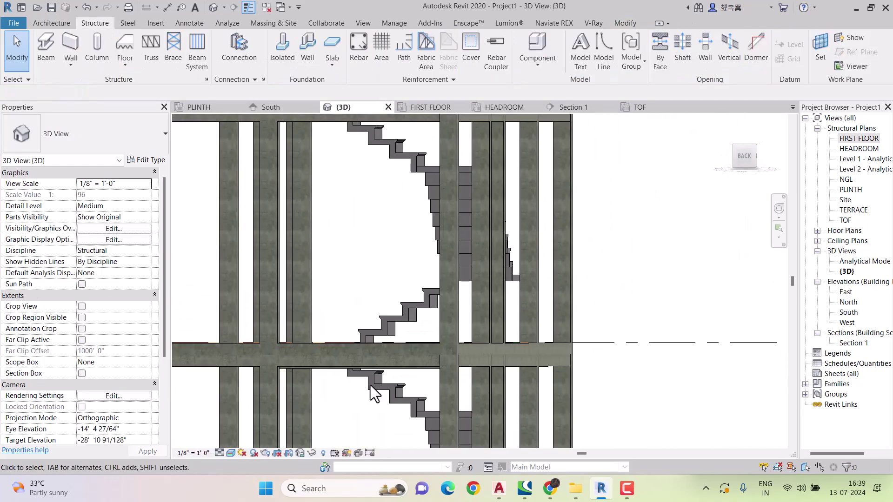
shift+middle_drag(391, 354, 298, 284)
click(255, 293)
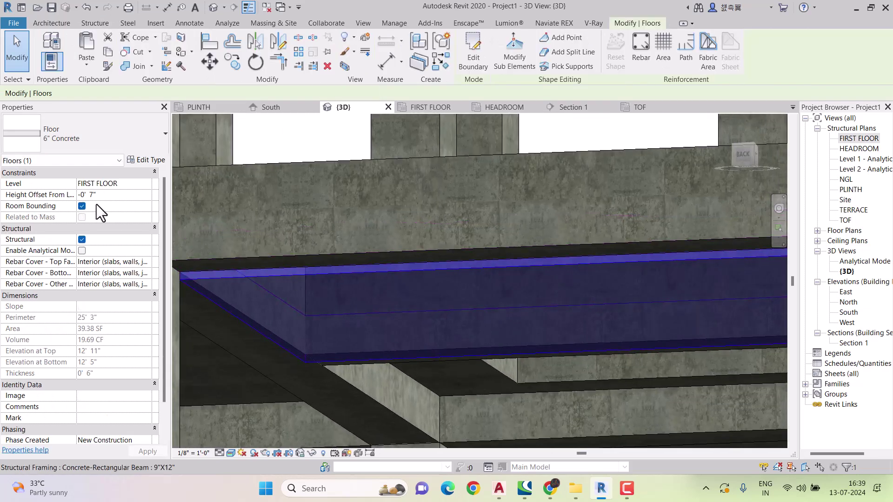
key(Escape)
shift+middle_drag(310, 277, 358, 305)
click(387, 290)
- Examine the sunken toilet slab and its drop relative to the surrounding beams and first floor slab in the 3D view
scroll(403, 309, down, 2)
mouse_move(272, 290)
mouse_down()
mouse_move(452, 231)
mouse_move(745, 314)
mouse_move(513, 369)
mouse_up()
mouse_move(502, 368)
mouse_down()
mouse_move(257, 293)
mouse_move(233, 297)
mouse_up()
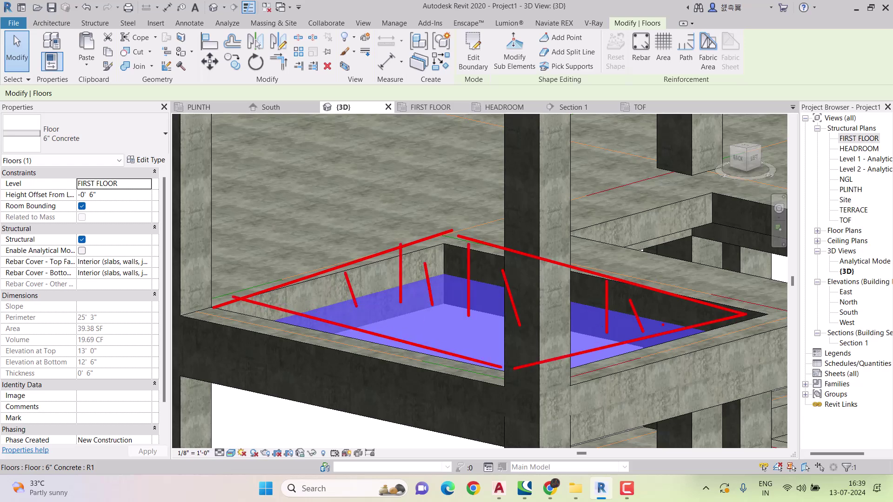
key(Escape)
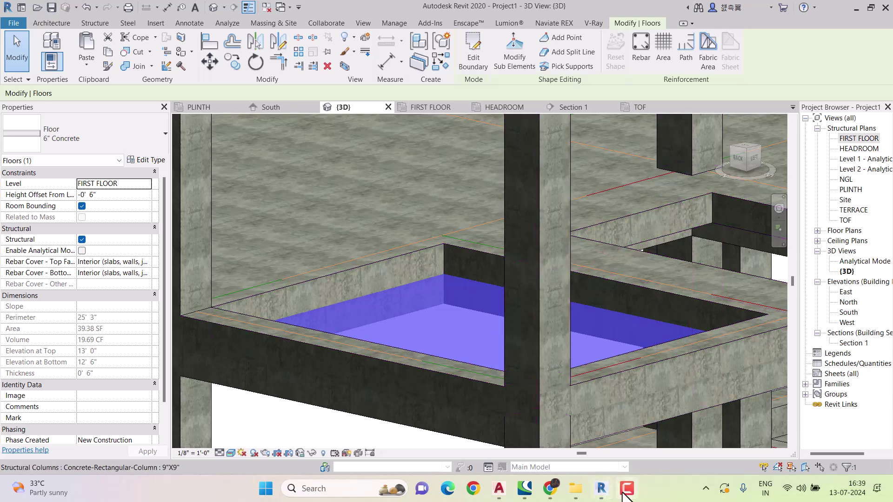
scroll(403, 285, down, 3)
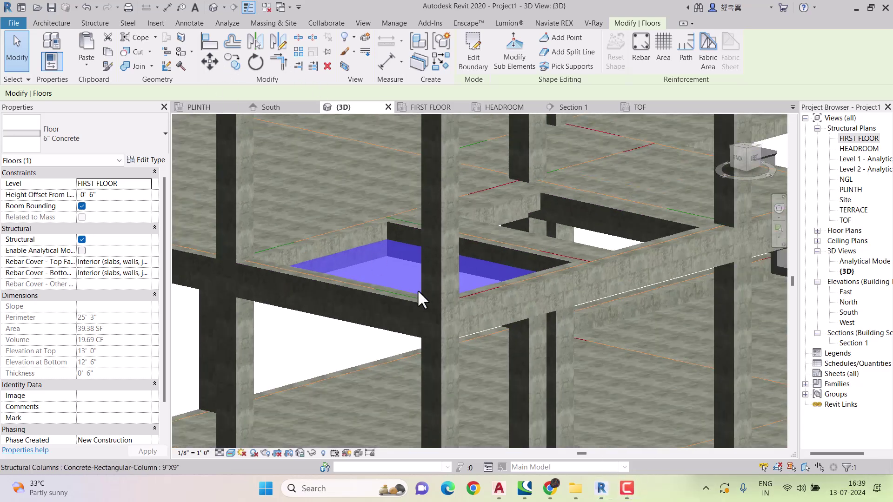
key(Escape)
mouse_move(317, 300)
shift+middle_down()
mouse_move(389, 323)
mouse_move(369, 266)
shift+middle_up()
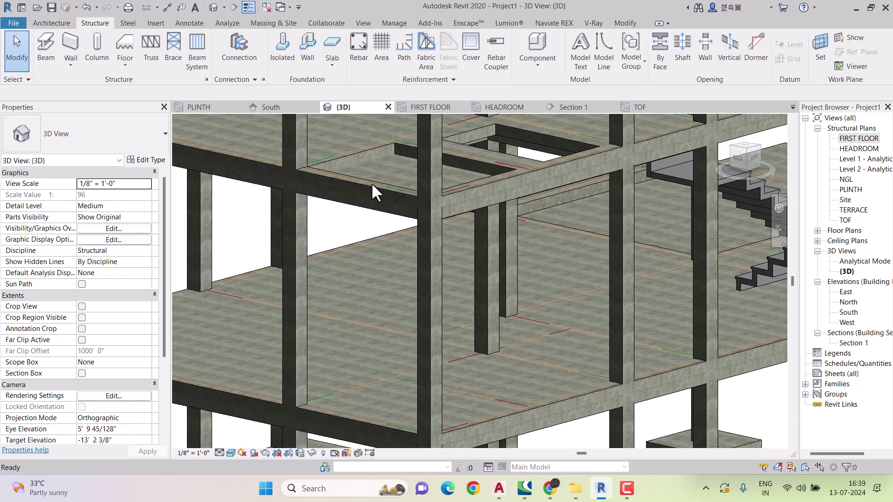
click(378, 163)
shift+middle_drag(379, 163, 371, 254)
scroll(370, 256, down, 2)
key(Escape)
- In the FIRST FLOOR plan, cut a 7'-0" by 4'-7 1/2" opening in the main slab over the toilet bay between grids 3 and 4
click(871, 139)
double_click(872, 140)
scroll(412, 250, down, 3)
scroll(396, 270, up, 2)
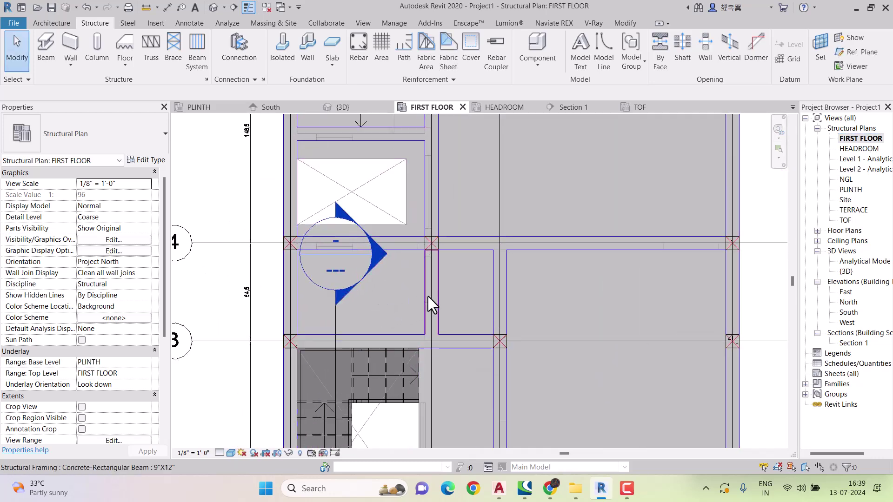
click(526, 227)
click(473, 55)
scroll(319, 280, up, 2)
click(566, 40)
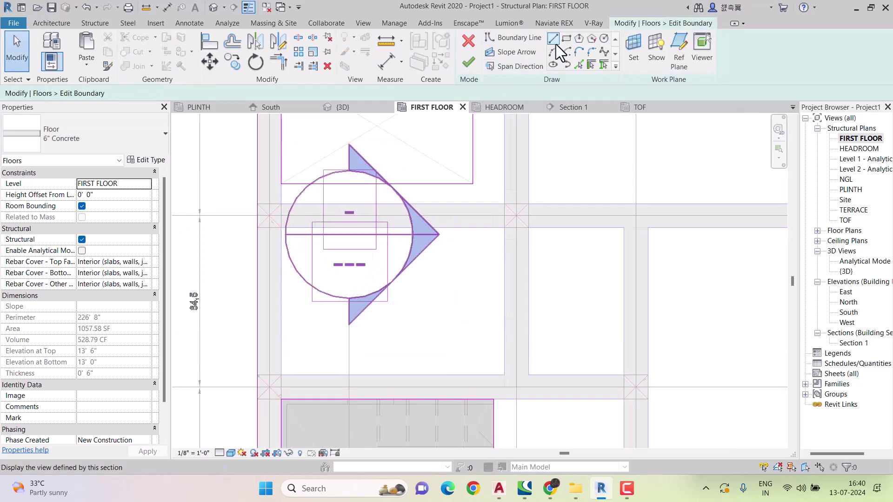
click(281, 374)
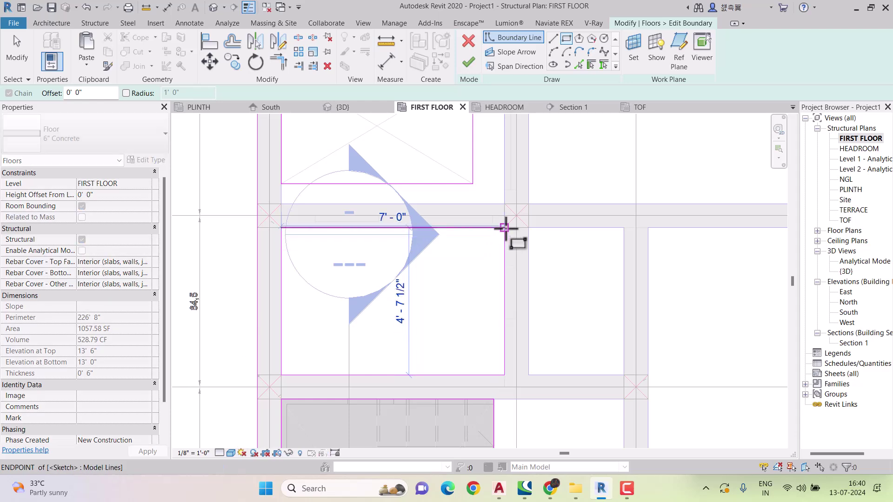
click(504, 228)
scroll(488, 223, up, 3)
click(470, 62)
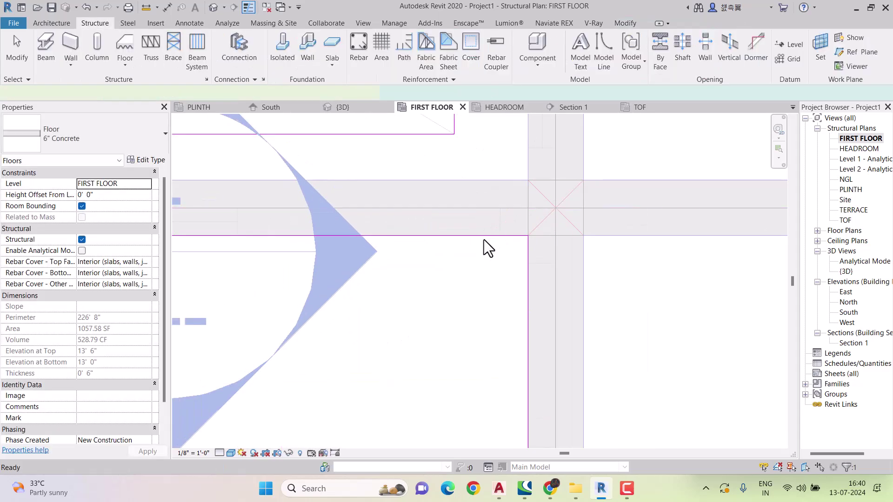
scroll(484, 240, down, 3)
key(Escape)
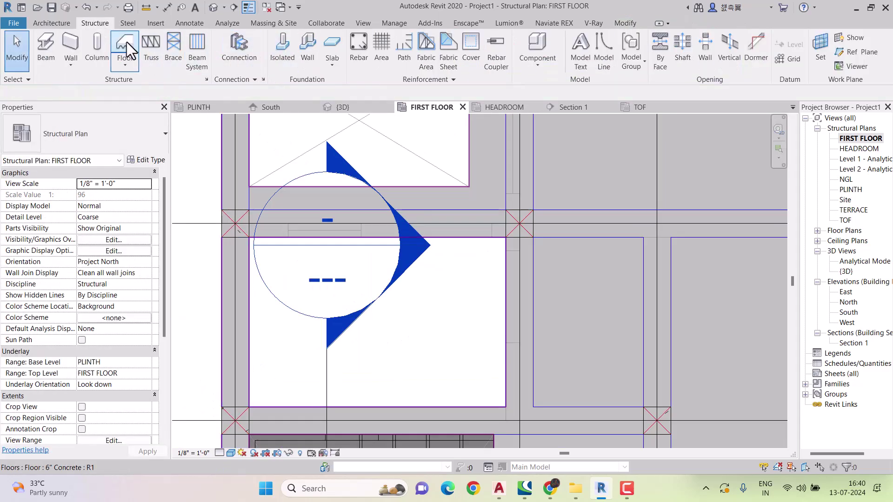
- Create a 6" Concrete structural floor filling the opening between grids 3 and 4, with a height offset from level of -6"
click(130, 47)
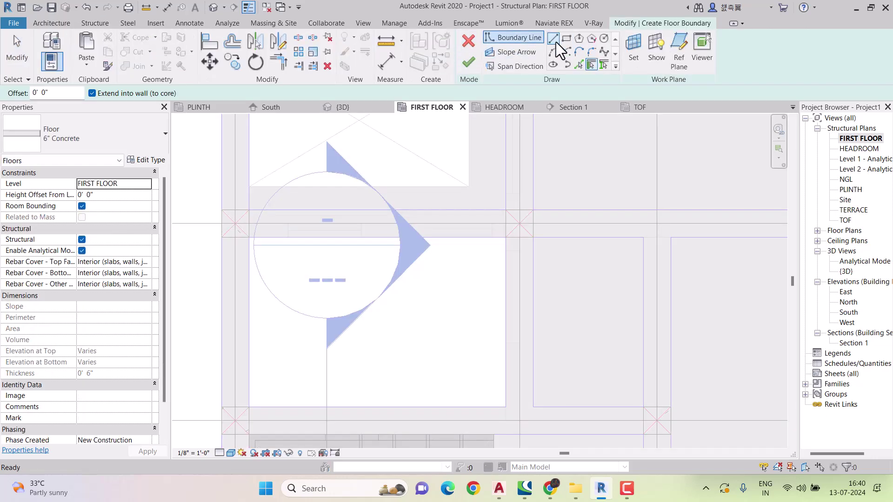
click(567, 41)
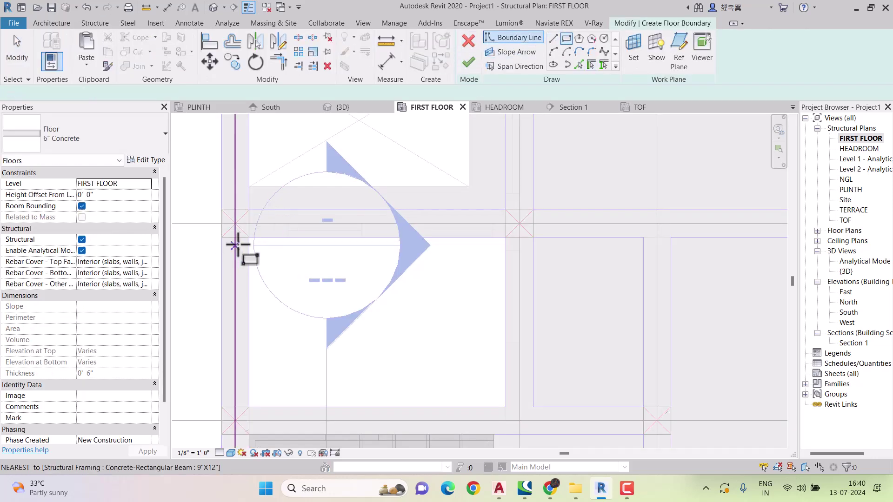
click(250, 407)
click(505, 238)
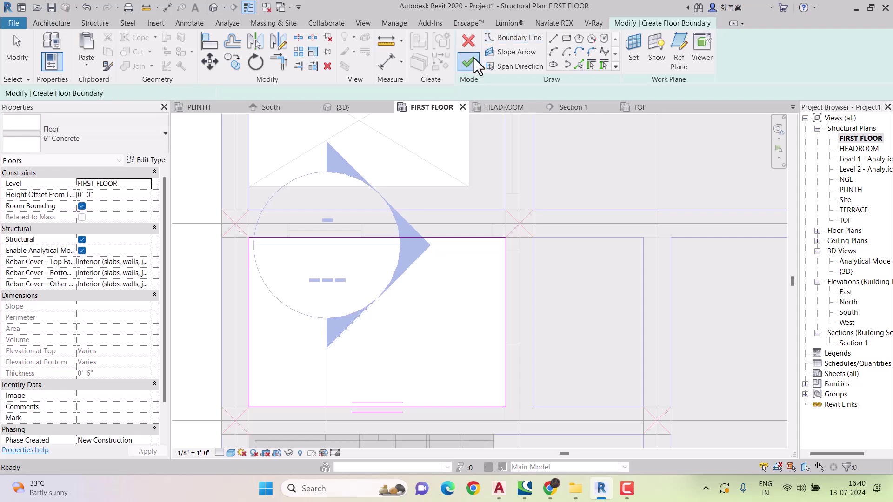
click(470, 60)
text(10')
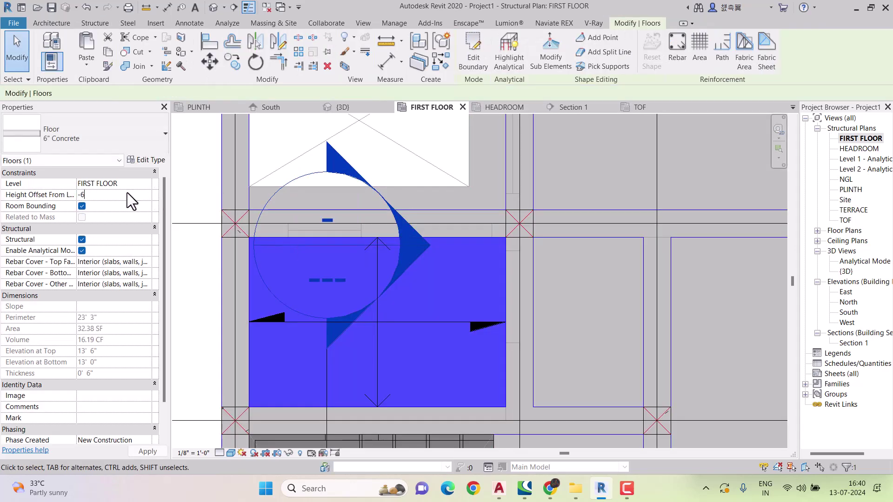
- Check the second sunken slab from above and below in the 3D view, and disable its analytical model
click(213, 7)
scroll(582, 214, up, 3)
shift+middle_drag(609, 231, 525, 218)
scroll(475, 280, up, 3)
click(418, 308)
shift+middle_drag(418, 309, 458, 291)
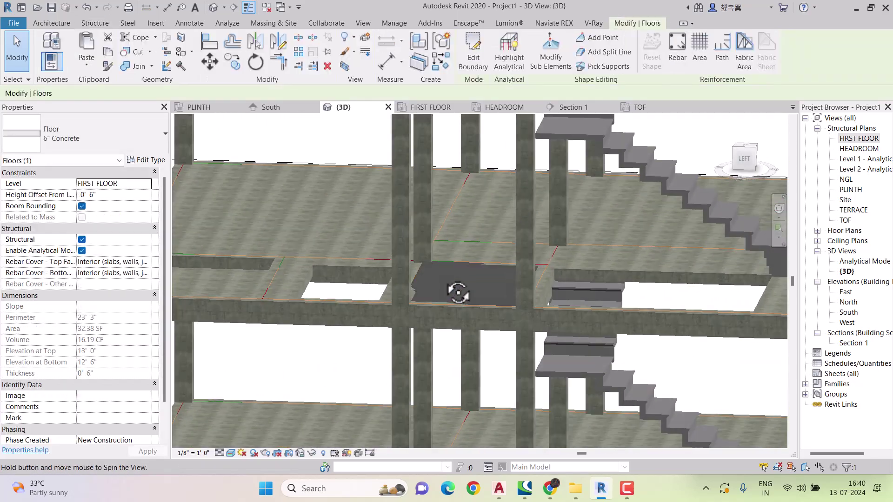
shift+middle_drag(480, 325, 465, 285)
key(Escape)
click(419, 307)
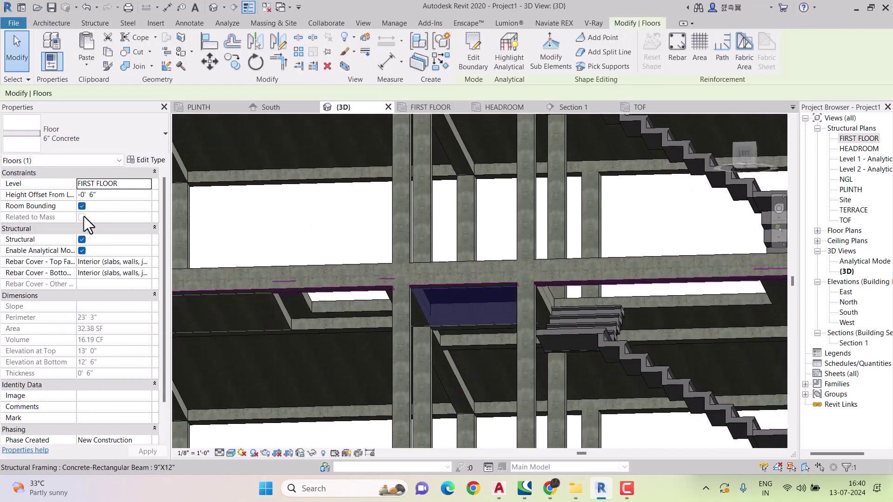
key(Escape)
- Examine the whole structure in 3D, comparing the toilet slabs, shaft openings, stairs and footings across the floors
shift+middle_drag(577, 353, 392, 290)
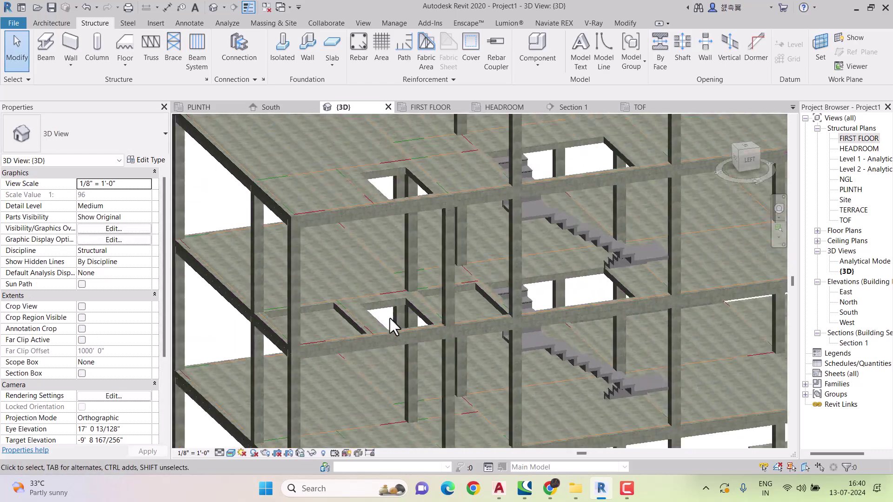
scroll(389, 316, down, 4)
shift+middle_drag(472, 275, 591, 246)
scroll(610, 285, down, 2)
middle_drag(591, 247, 650, 275)
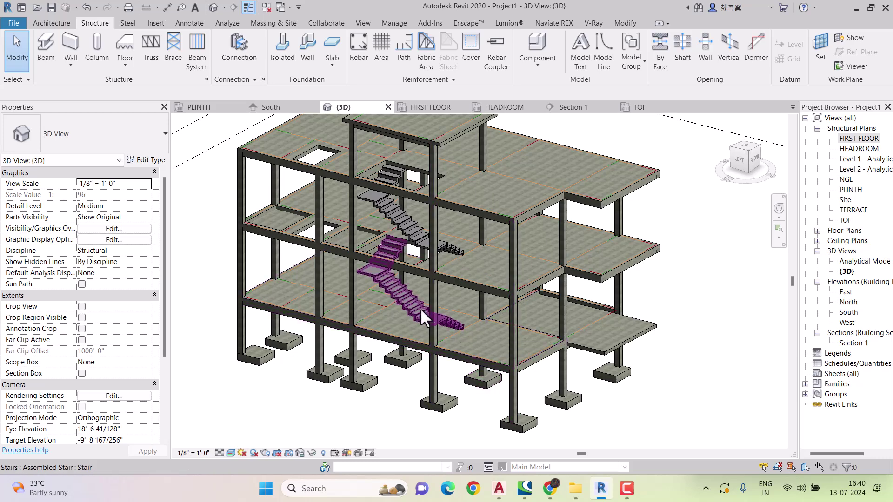
middle_drag(420, 308, 435, 344)
shift+middle_drag(320, 280, 571, 347)
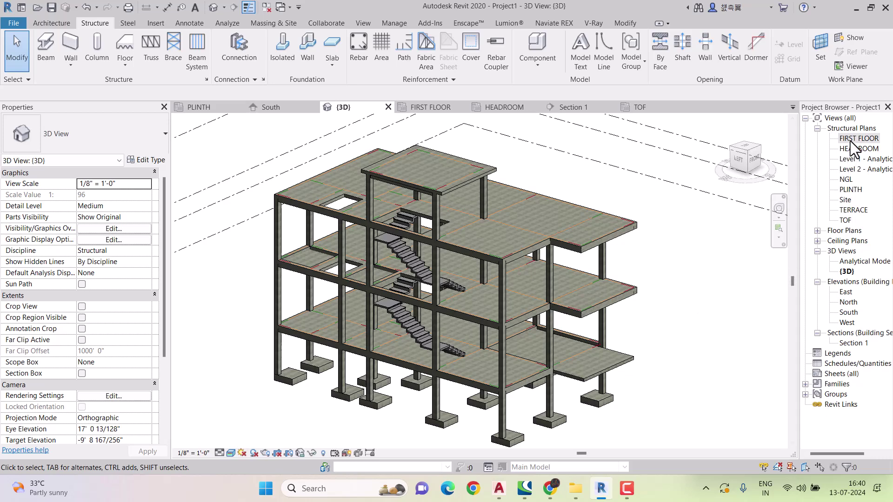
- In the PLINTH structural plan, delete the existing section line running through the stair bay
double_click(843, 190)
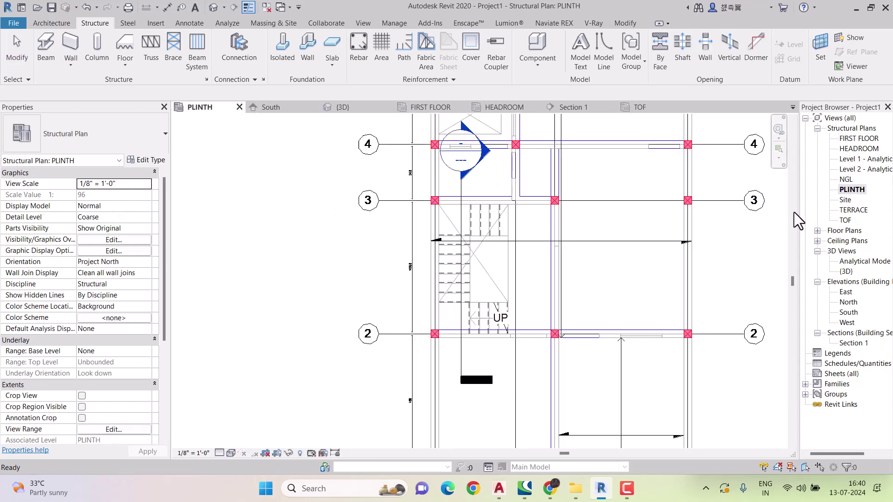
scroll(450, 326, down, 2)
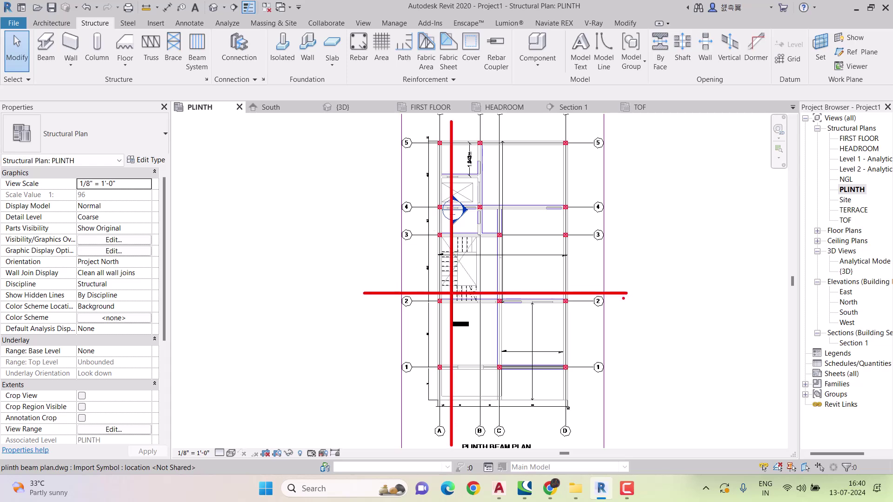
scroll(454, 239, up, 3)
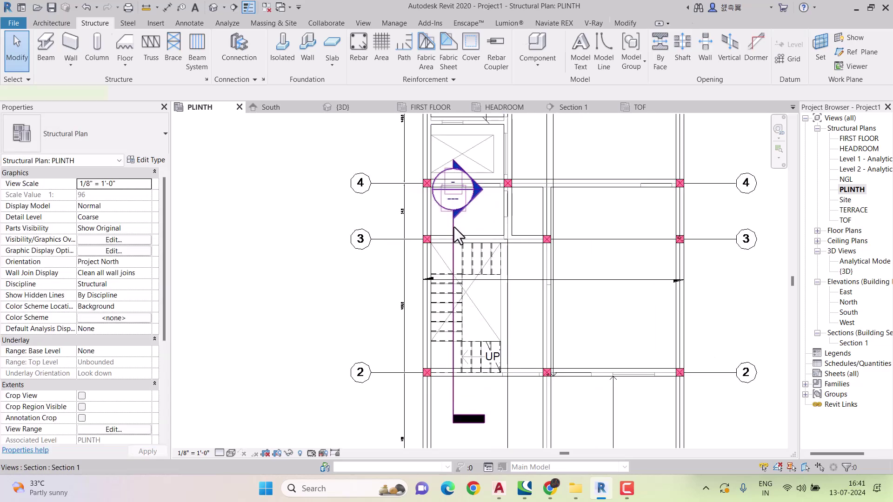
click(454, 227)
key(Delete)
click(487, 281)
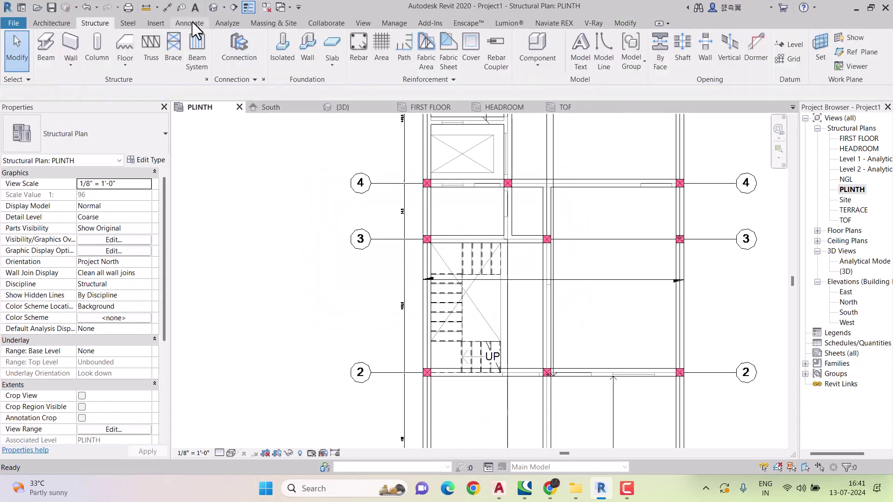
- Draw a lengthwise building section through the stair bay between grids A and B, from below grid 1 to above grid 5, facing grid D
click(233, 7)
scroll(451, 365, down, 4)
middle_drag(451, 366, 434, 396)
click(433, 395)
key(Escape)
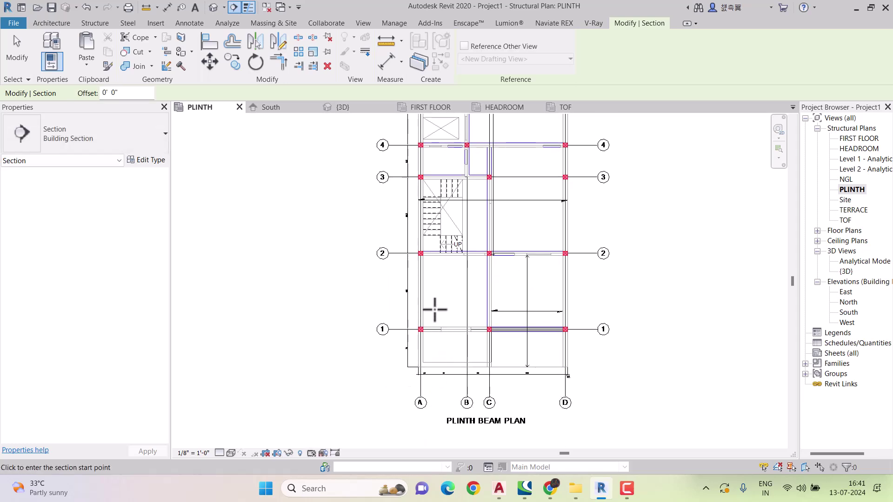
click(435, 378)
middle_drag(451, 270, 458, 372)
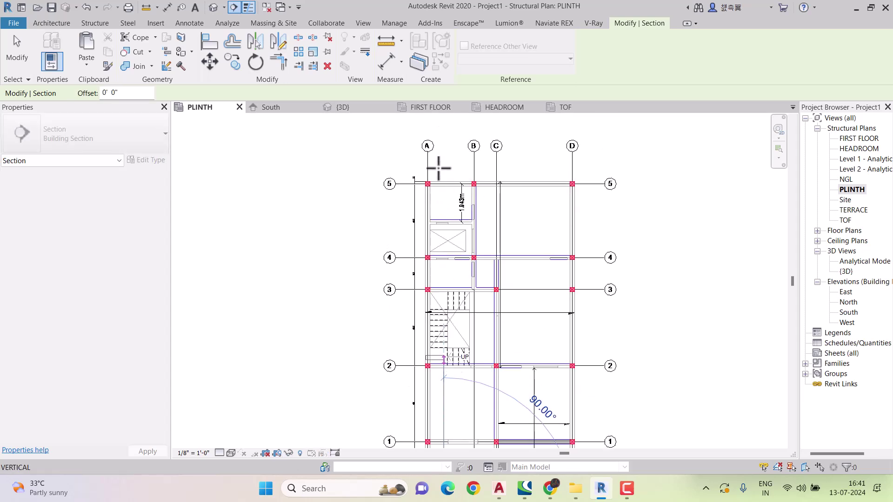
click(438, 159)
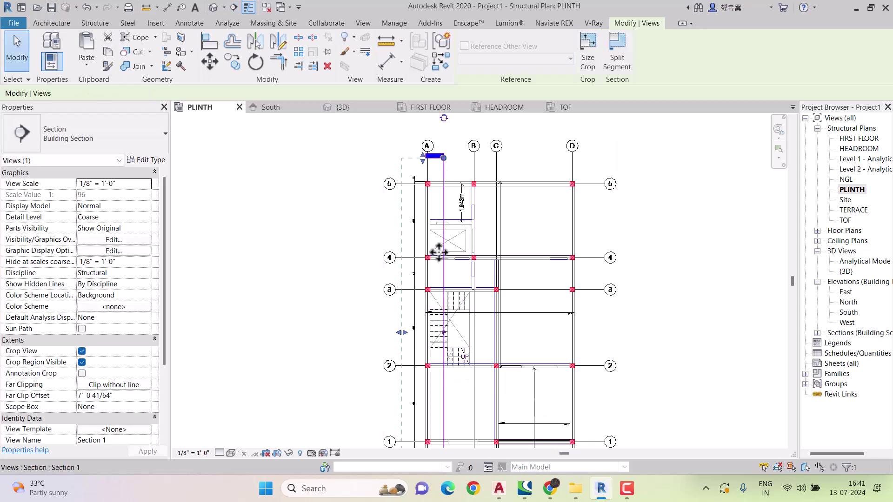
scroll(443, 354, down, 2)
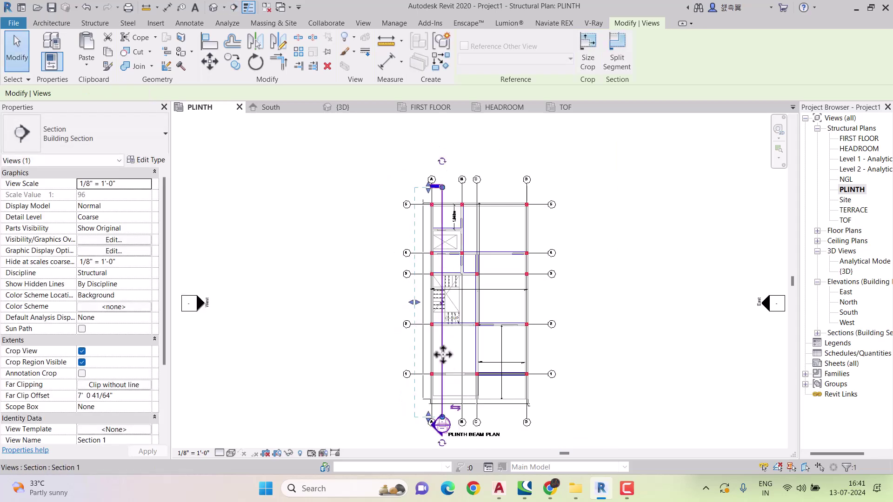
click(603, 326)
scroll(446, 344, up, 1)
click(445, 347)
key(Escape)
- Draw a crosswise building section across the full plan width, through the stair's last flight just above grid 2
click(233, 8)
scroll(436, 309, up, 2)
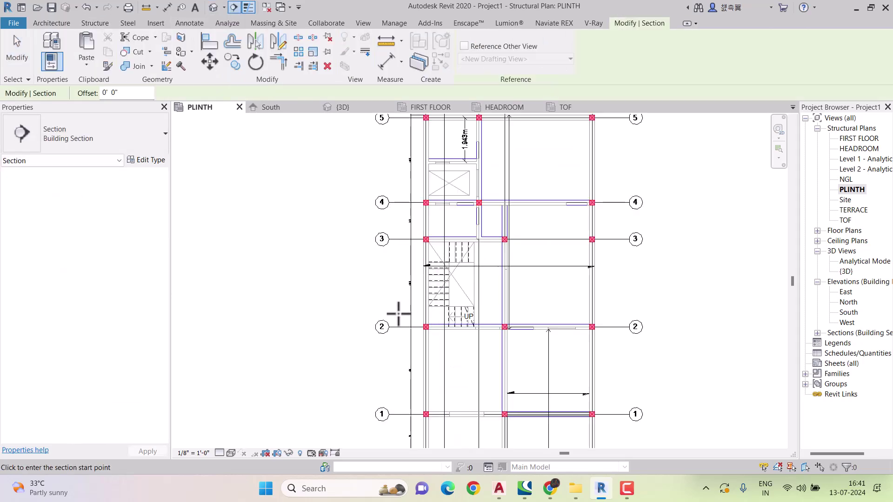
click(622, 312)
key(Escape)
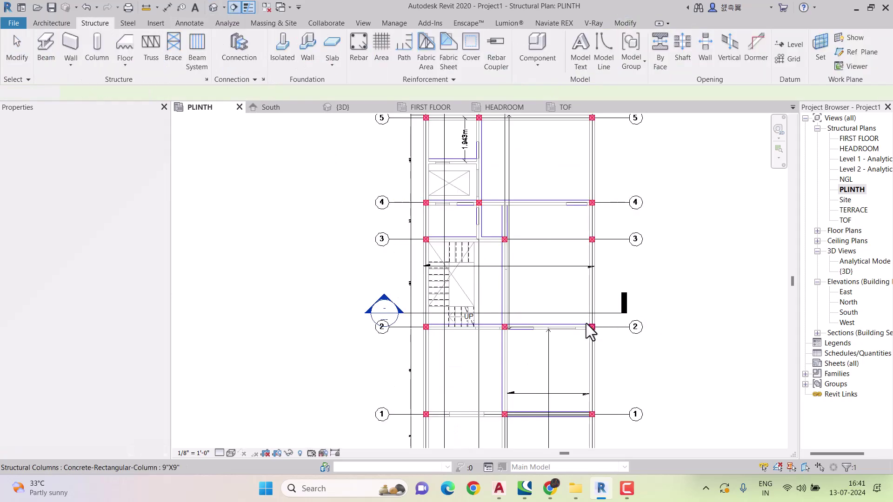
scroll(557, 316, up, 1)
click(557, 316)
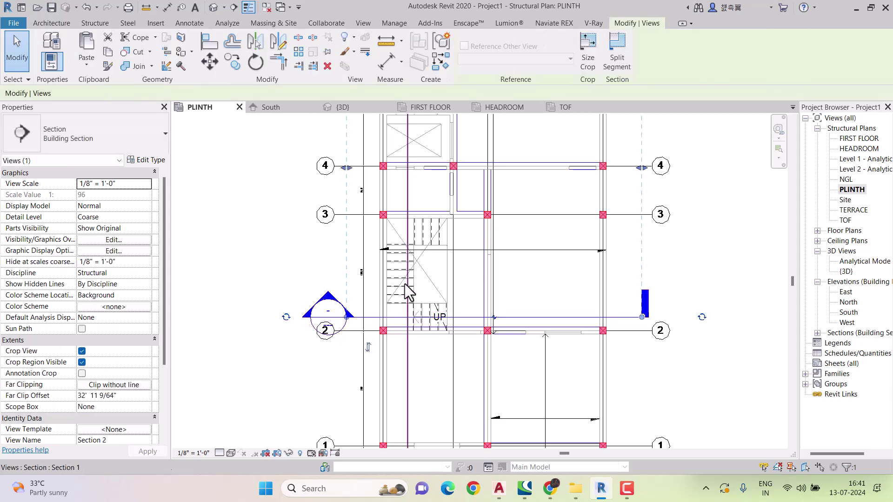
key(Escape)
- Shift the lengthwise section line slightly towards grid A, keeping it within the stair bay
click(409, 196)
drag(412, 195, 405, 196)
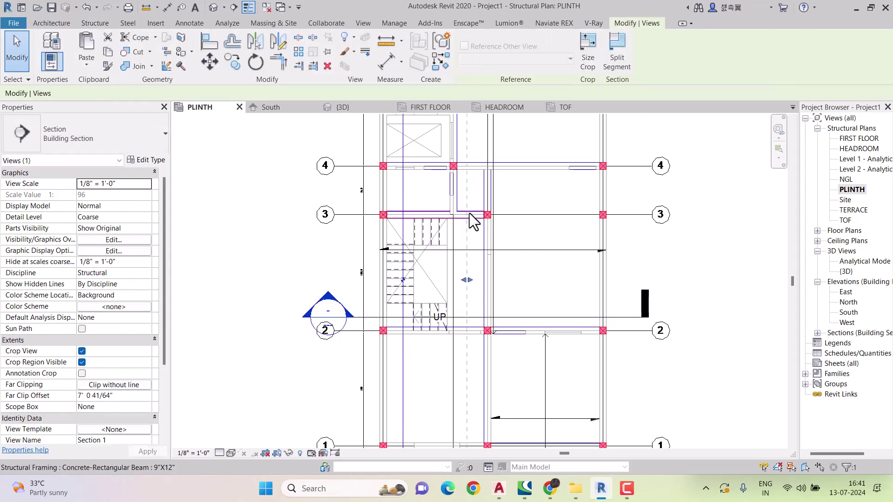
key(Escape)
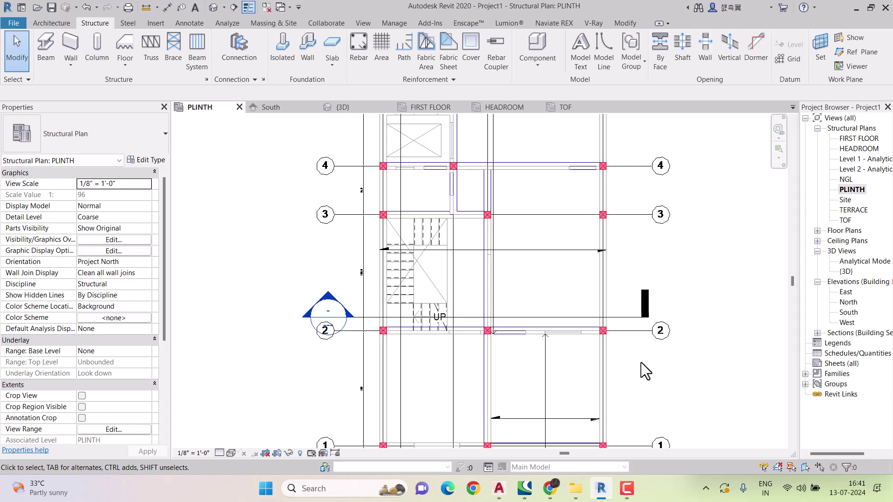
- Examine the stairs, slabs and levels in the Section 1 and Section 2 views
click(817, 333)
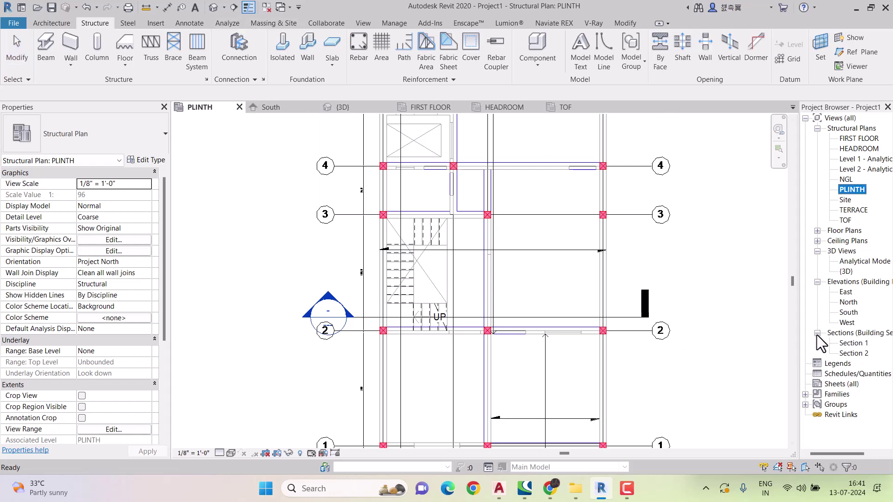
double_click(854, 344)
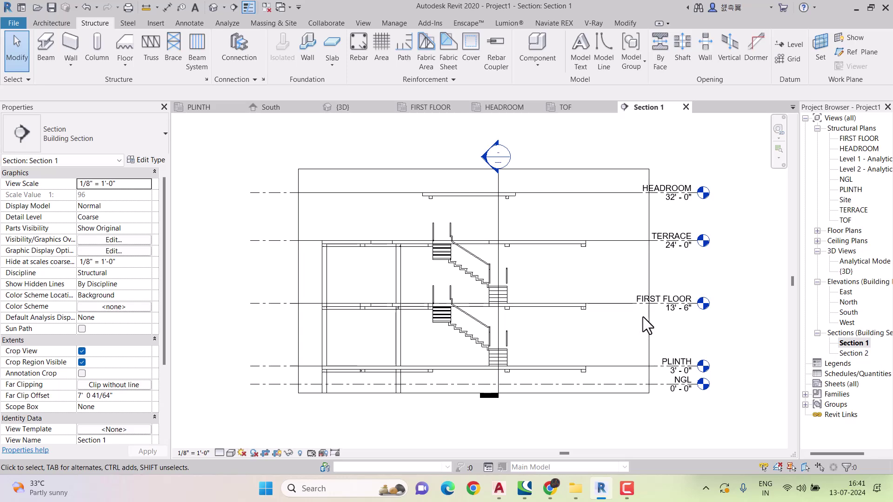
double_click(861, 354)
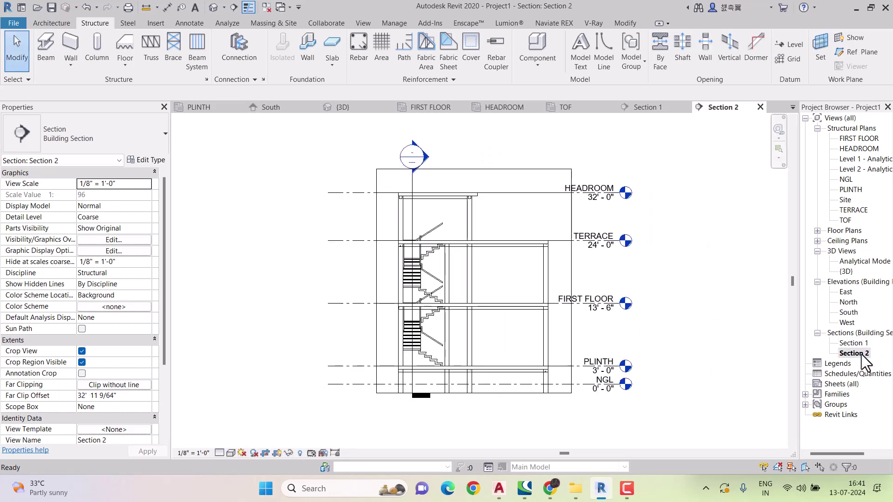
scroll(466, 303, up, 3)
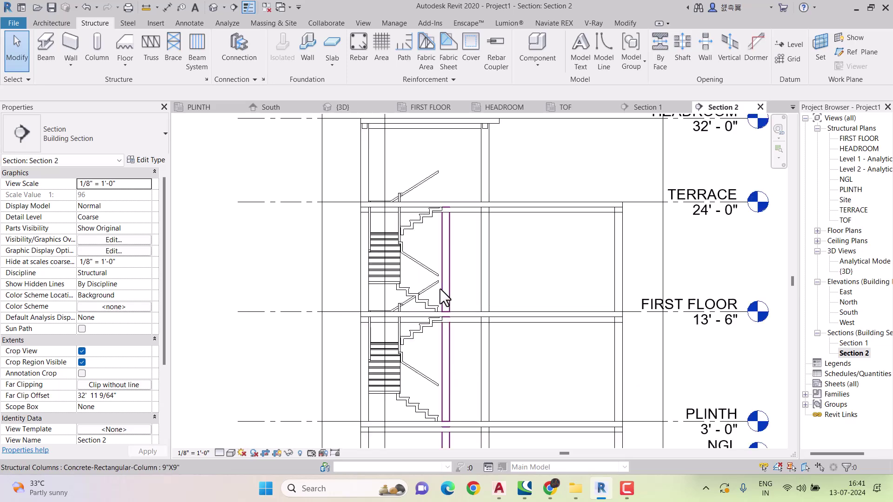
- Identify the stair railing's category and hide Railings in the Section 2 view's visibility/graphic overrides
click(436, 286)
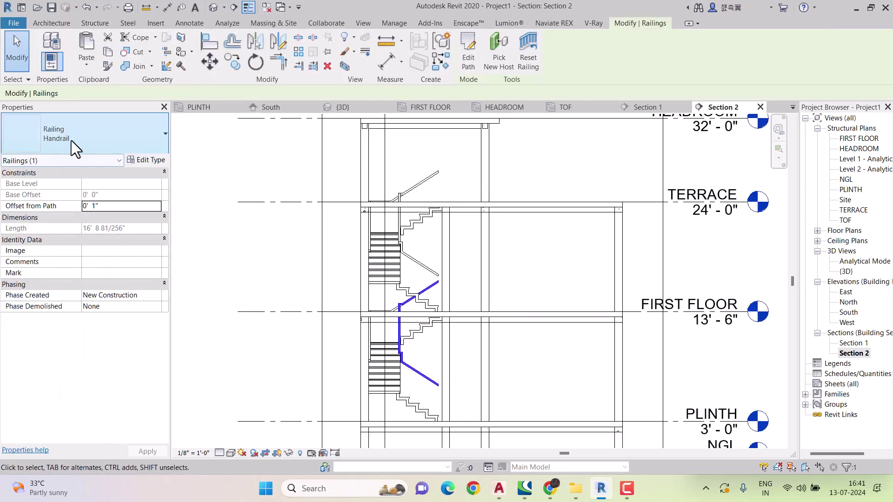
click(43, 158)
click(43, 159)
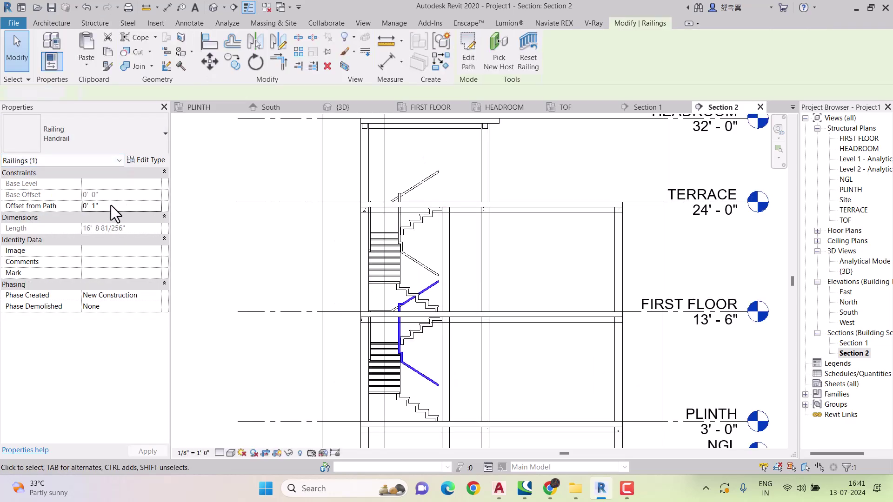
key(Escape)
click(112, 240)
scroll(282, 224, down, 5)
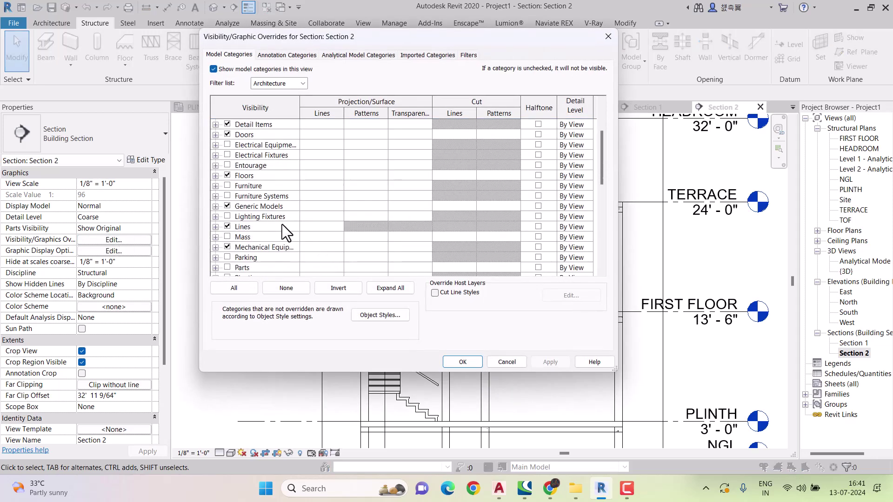
click(227, 236)
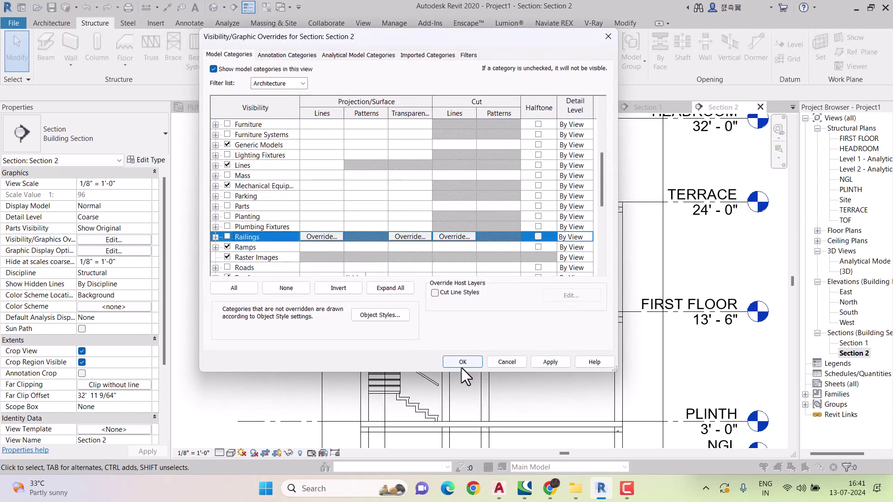
click(457, 364)
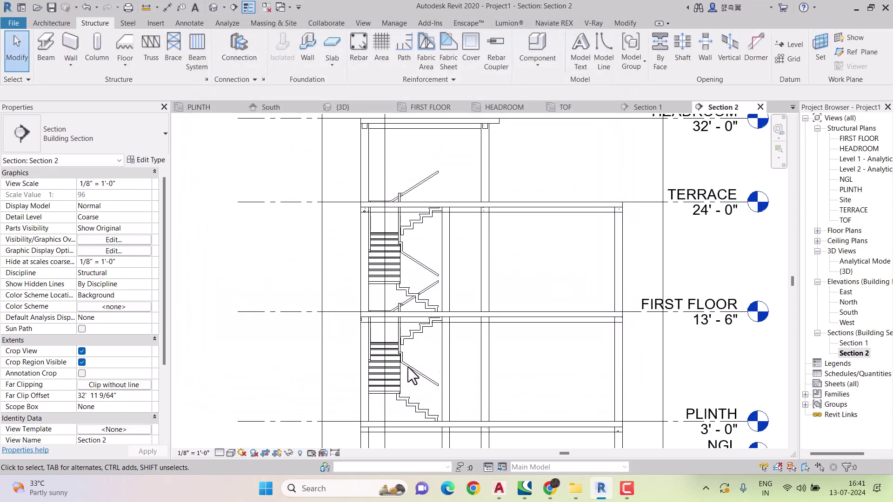
- Hide the Railings category in the Section 1 view's visibility/graphic overrides
double_click(858, 343)
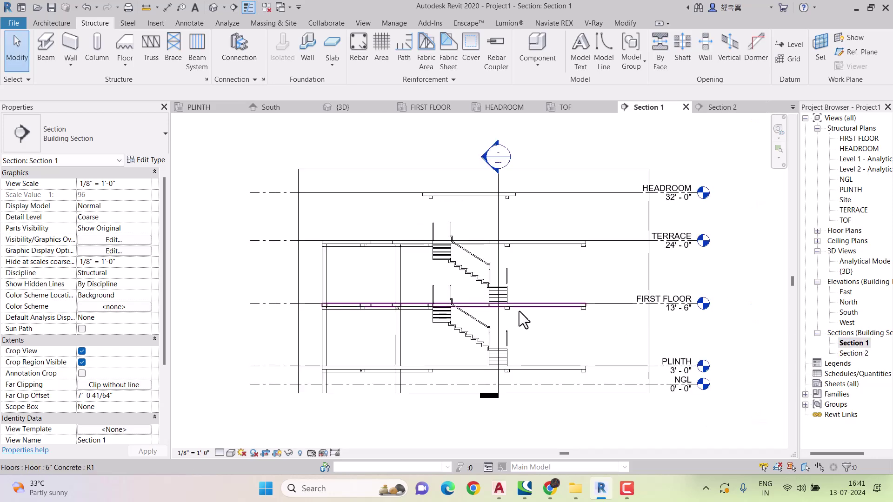
click(114, 240)
scroll(258, 225, down, 5)
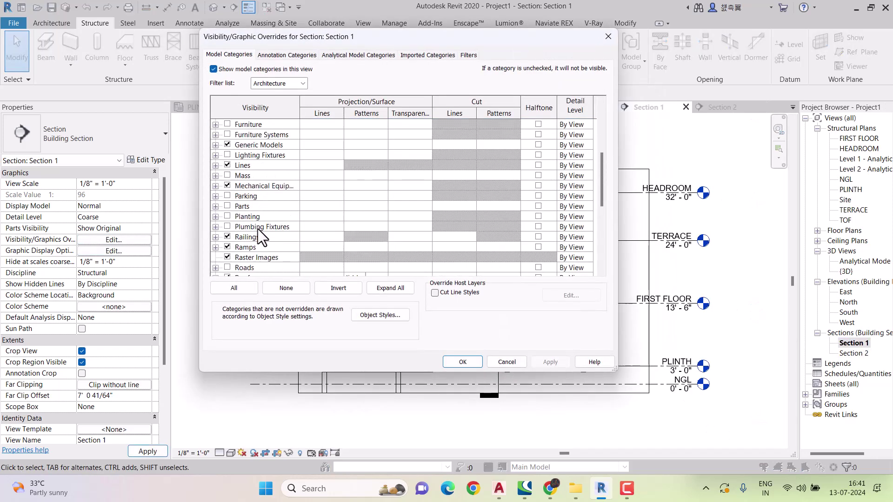
click(230, 237)
click(467, 361)
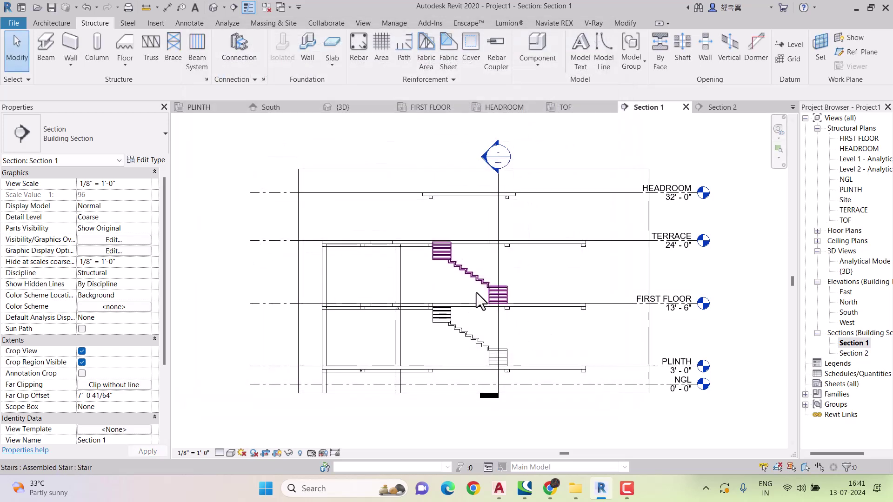
scroll(419, 322, up, 2)
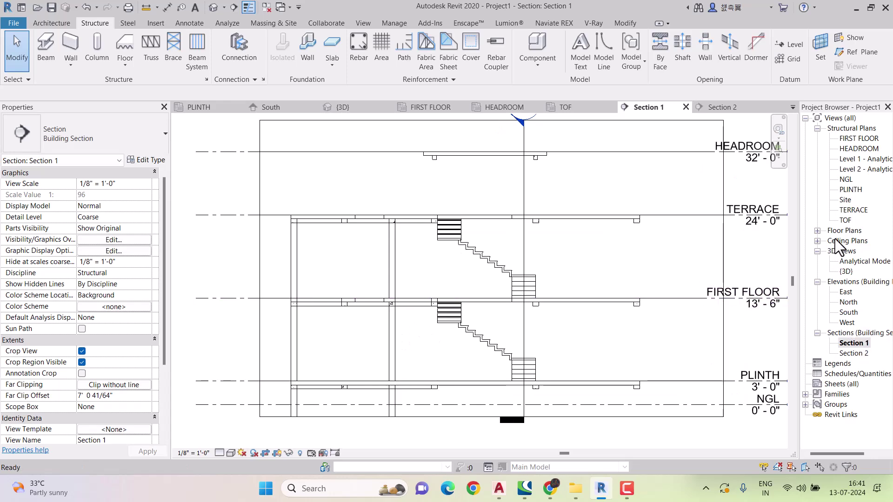
- In the PLINTH plan, extend Section 1's view depth past grid D to a far clip offset of about 24'-7"
double_click(851, 190)
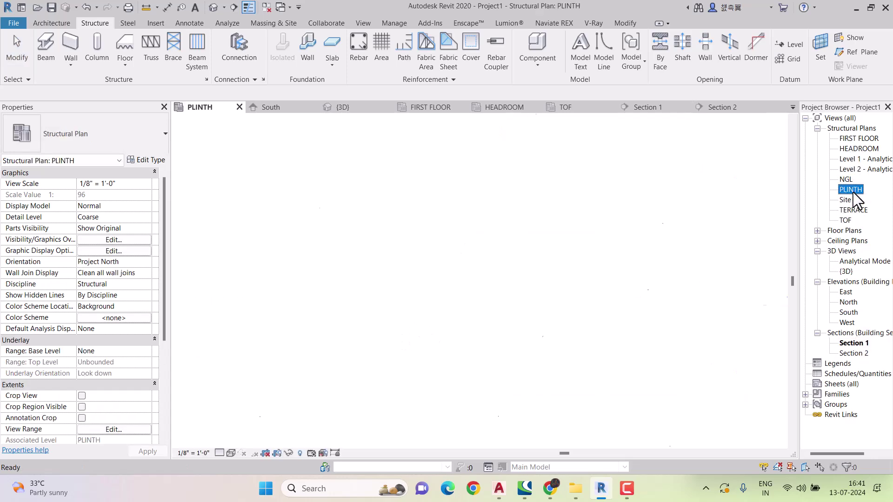
click(403, 368)
scroll(406, 367, down, 2)
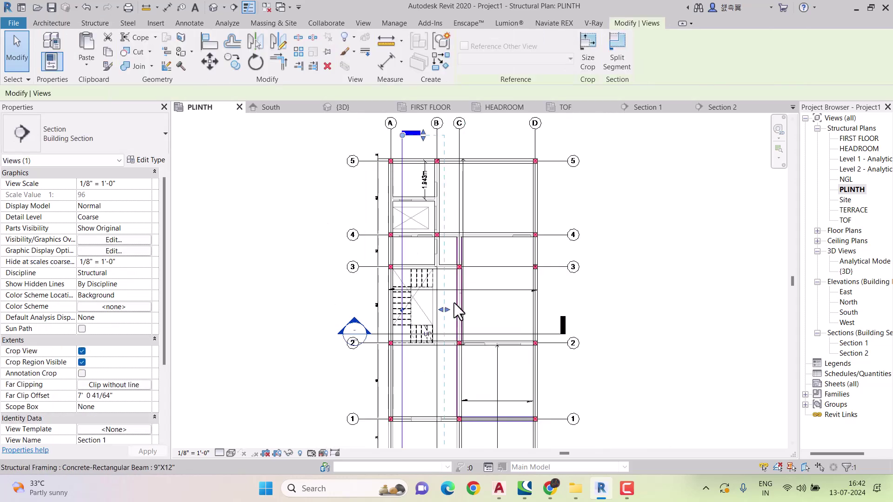
drag(443, 310, 496, 311)
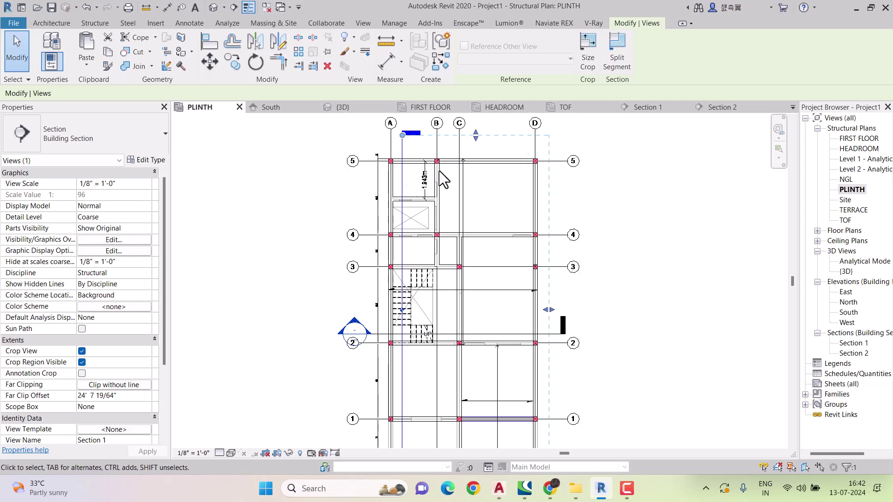
click(615, 290)
- Extend the Section 1 crop region down past the footings at TOF, and set the view scale to 3/16" = 1'-0"
double_click(854, 343)
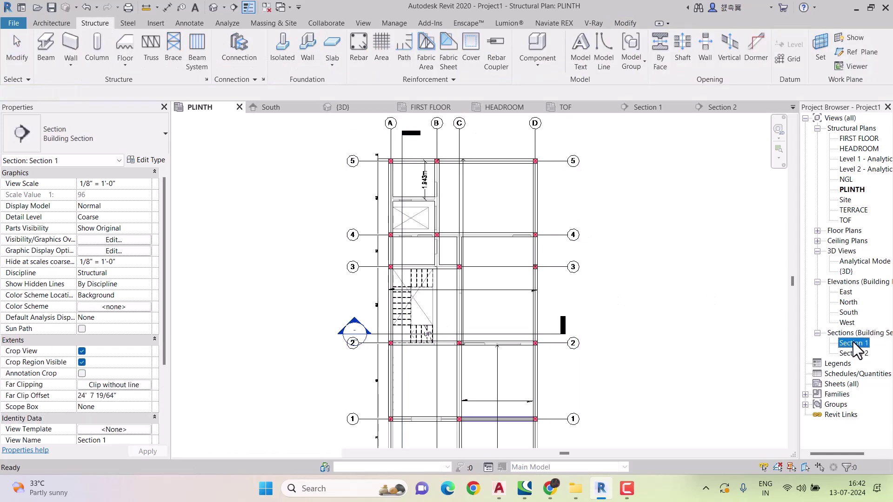
scroll(508, 353, down, 1)
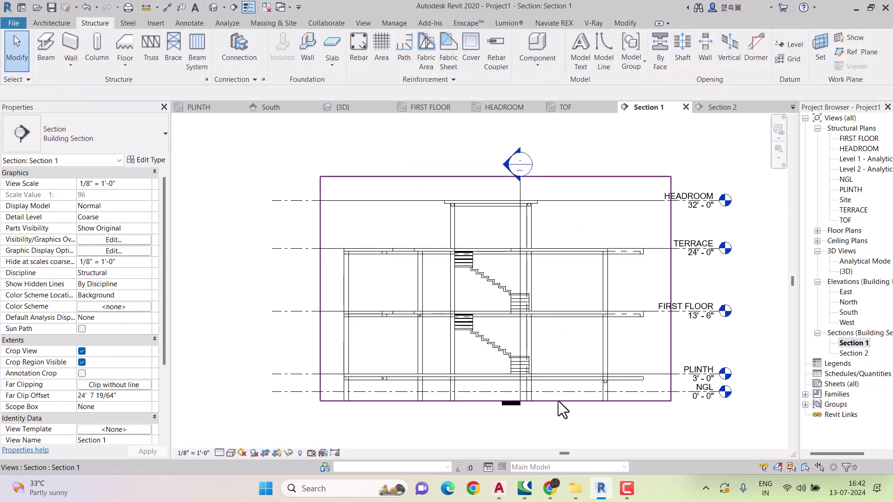
click(560, 401)
drag(495, 401, 496, 435)
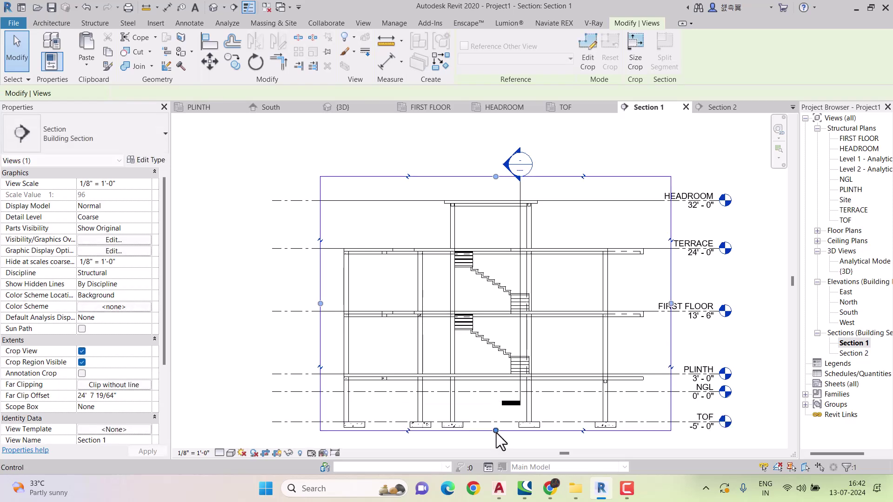
click(749, 283)
click(191, 453)
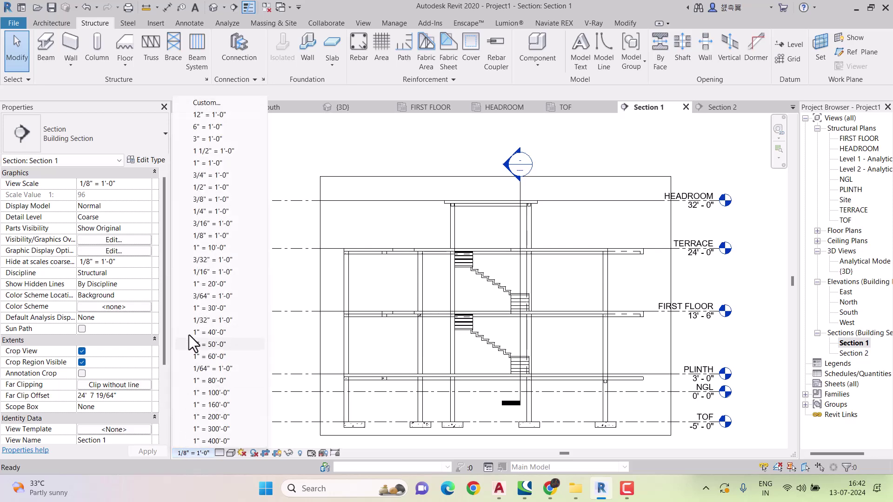
click(205, 225)
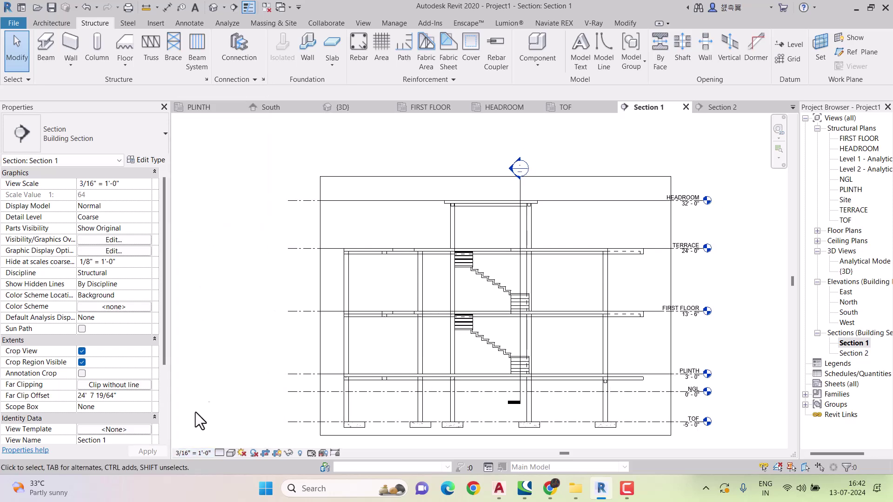
- Set the Section 2 view scale to 3/16" = 1'-0" and extend its crop region down past the footings at TOF
double_click(854, 353)
click(196, 454)
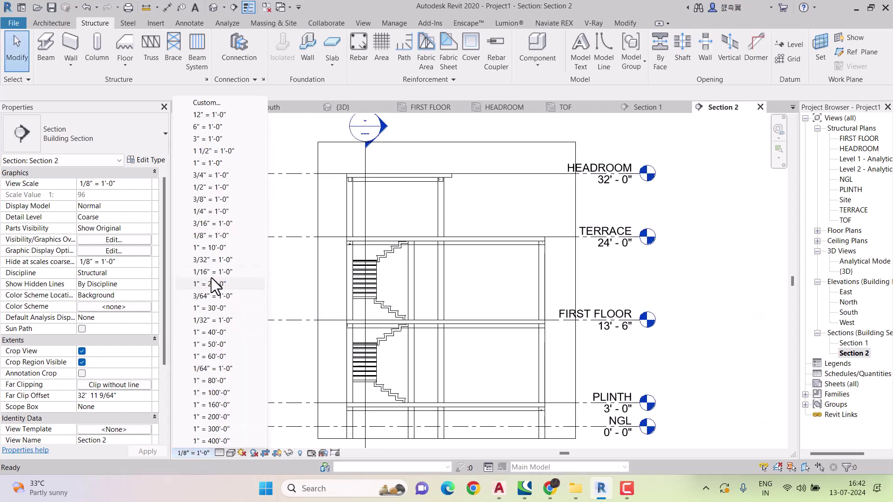
click(210, 225)
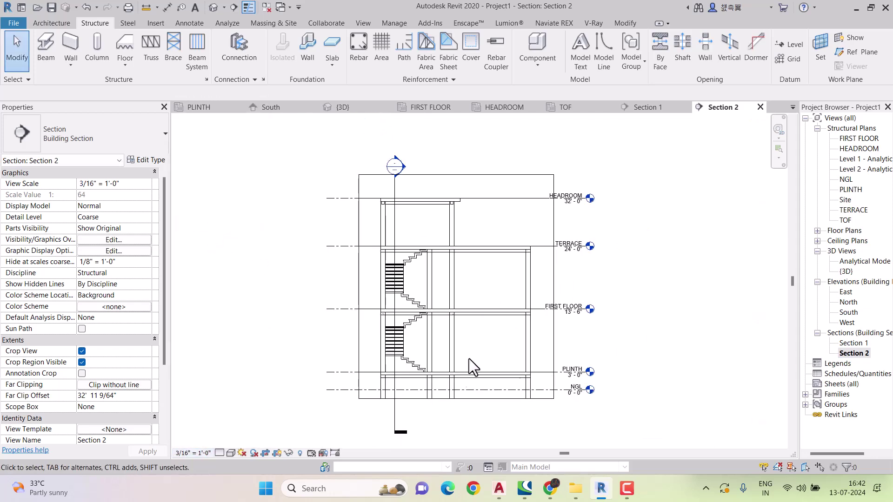
click(471, 399)
middle_drag(471, 399, 462, 331)
drag(458, 358, 458, 368)
middle_drag(450, 311, 448, 337)
click(392, 358)
click(641, 338)
mouse_move(639, 268)
middle_down()
mouse_move(638, 249)
mouse_move(623, 292)
middle_up()
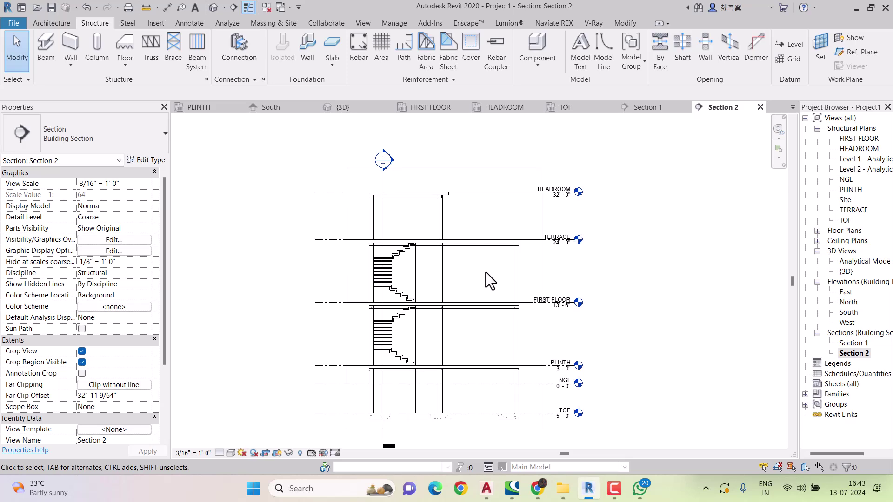
- In the 3D view, set the 6" Concrete floor type's coarse scale fill pattern to Solid fill
click(214, 7)
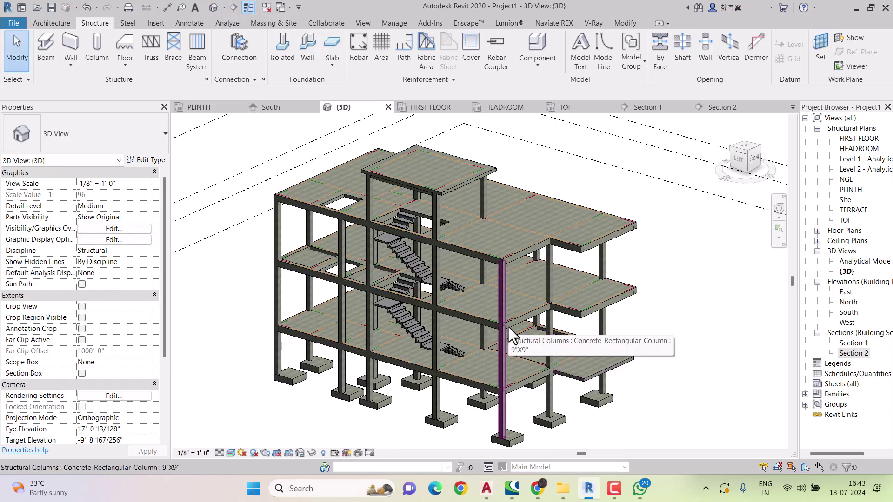
click(500, 238)
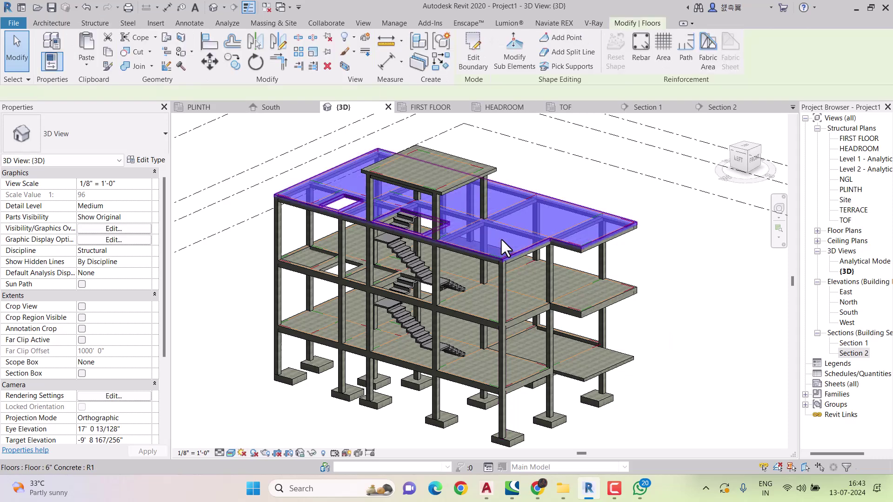
click(147, 160)
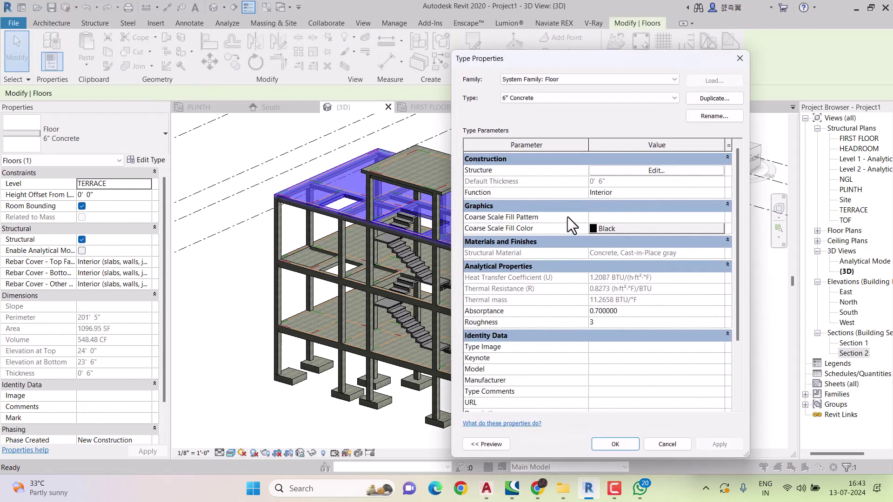
click(720, 217)
click(506, 236)
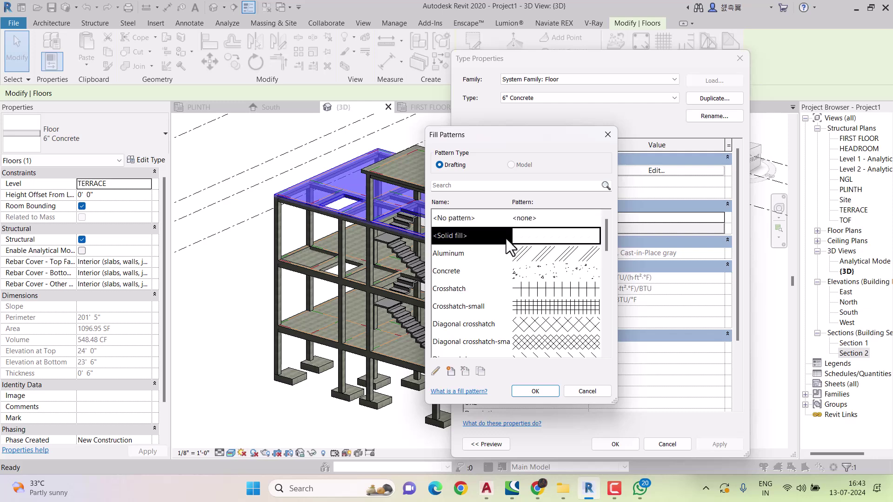
click(536, 391)
click(614, 444)
key(Escape)
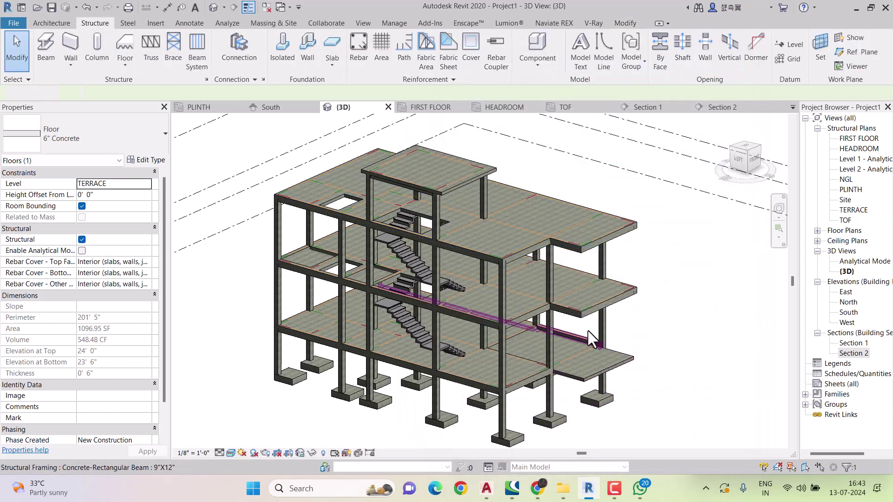
- Set the cut pattern foreground of the 9"X9" column's Concrete, Cast-in-Place gray material to Solid fill
click(599, 274)
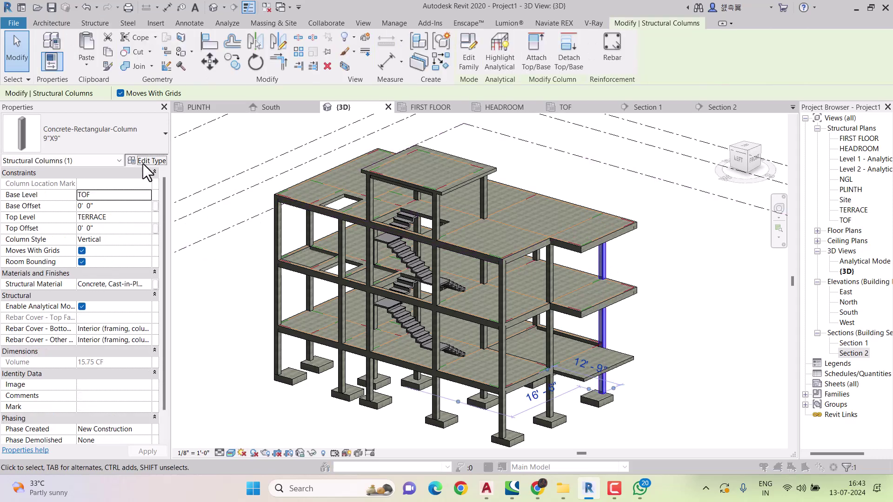
click(145, 160)
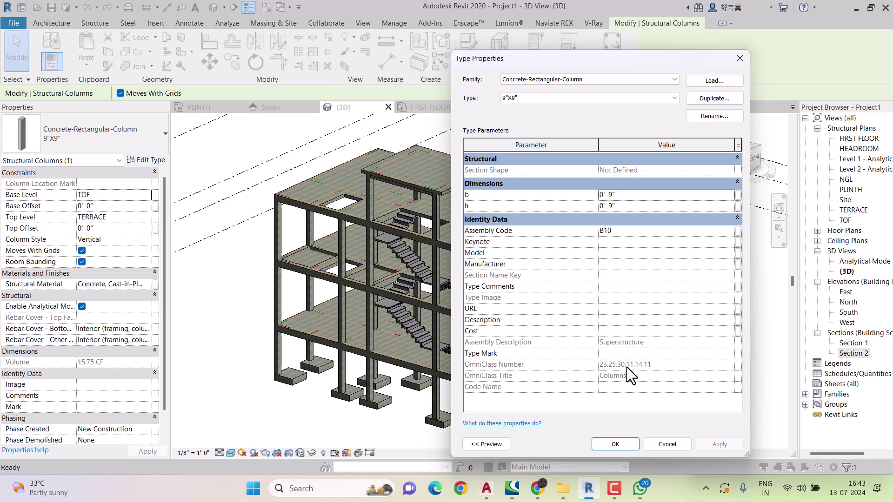
click(615, 445)
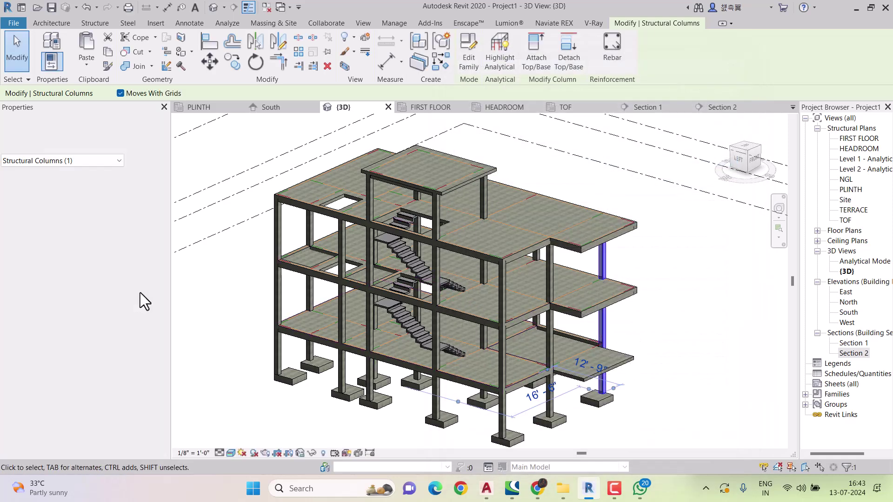
click(140, 285)
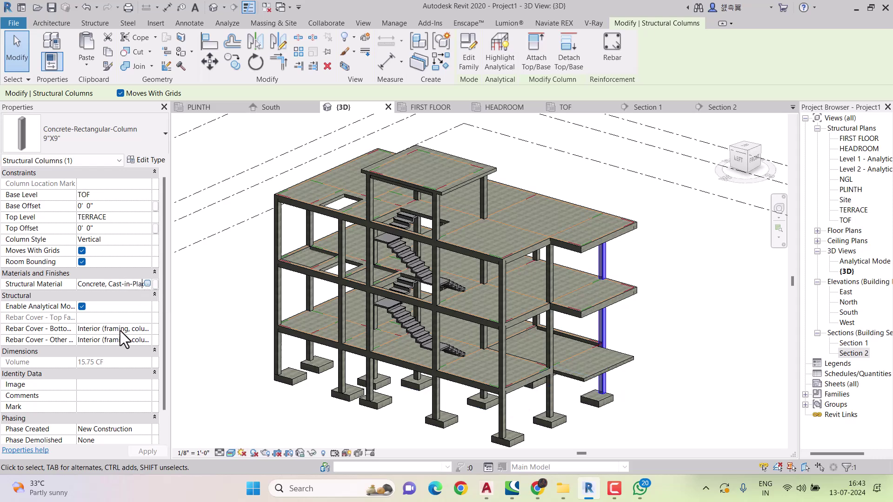
click(147, 284)
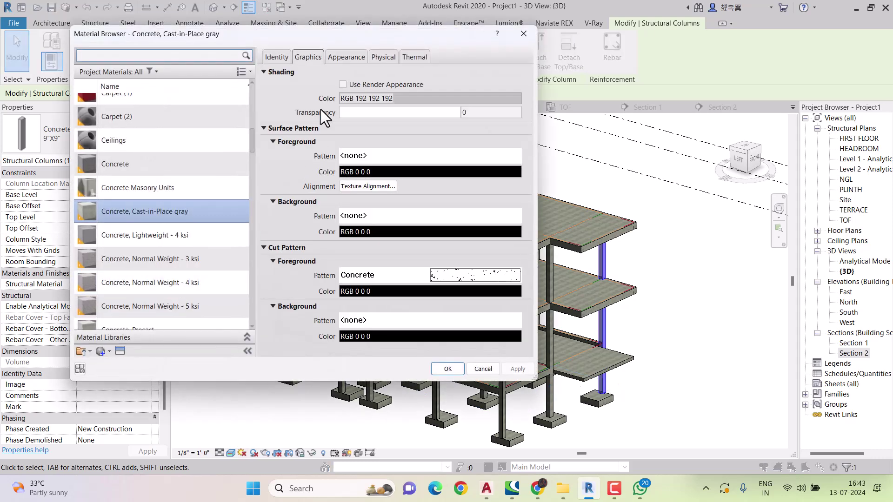
click(454, 277)
click(530, 391)
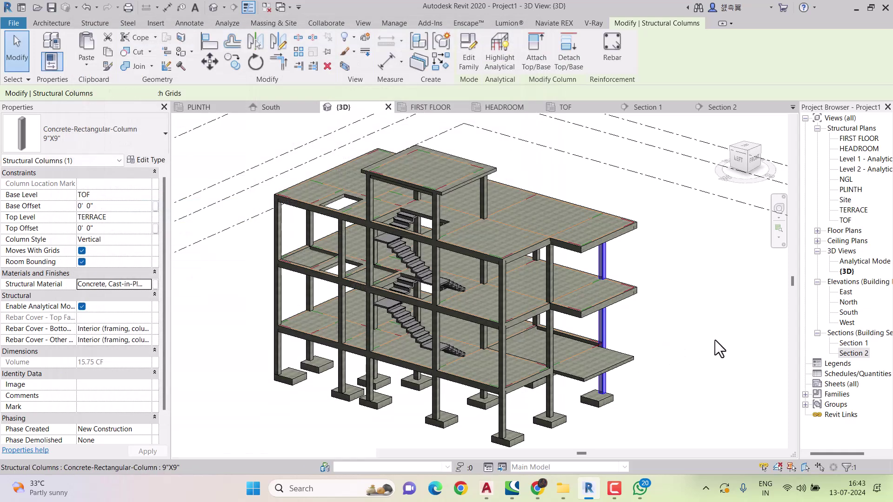
click(716, 340)
- Check the cut pattern of the structural material used by the 9"X12" beam at FIRST FLOOR
scroll(548, 345, up, 5)
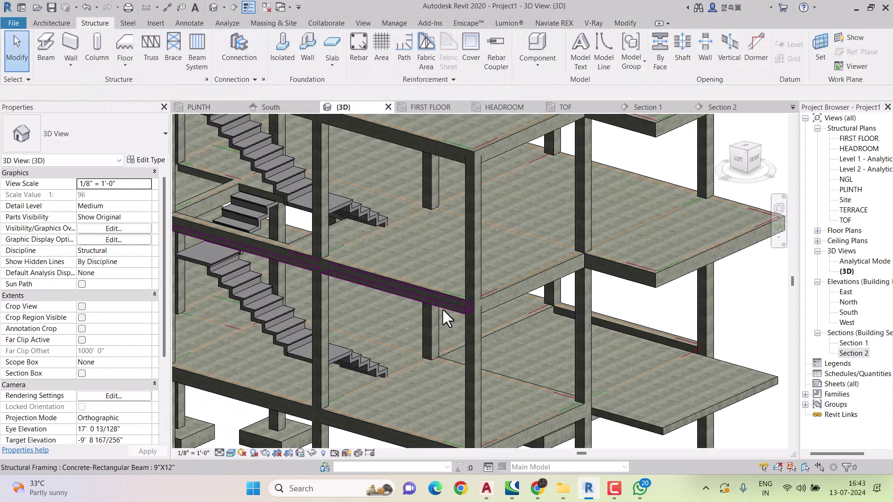
click(442, 308)
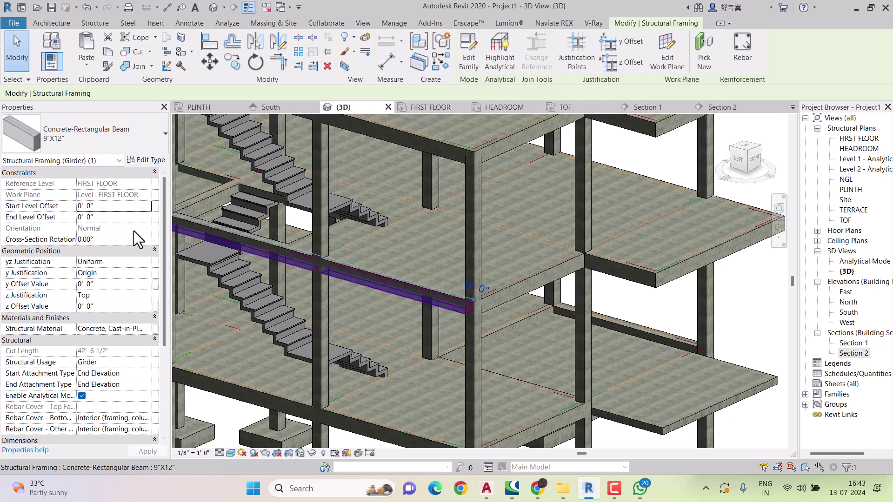
click(147, 329)
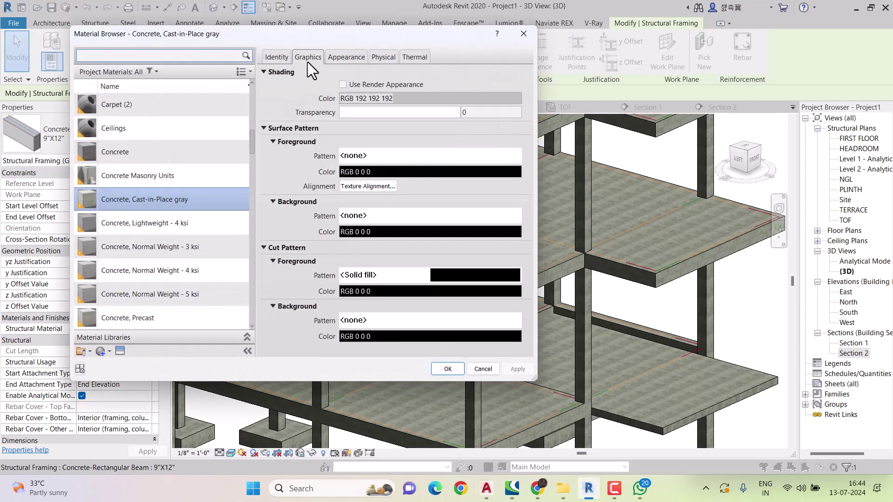
click(448, 369)
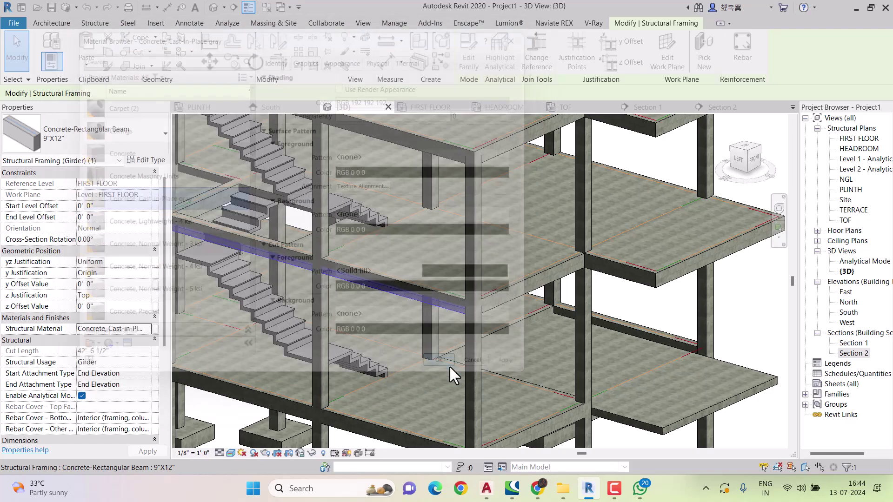
- Copy the material name Concrete, Cast-in-Place gray from the 9"X12" beam at FIRST FLOOR
click(266, 309)
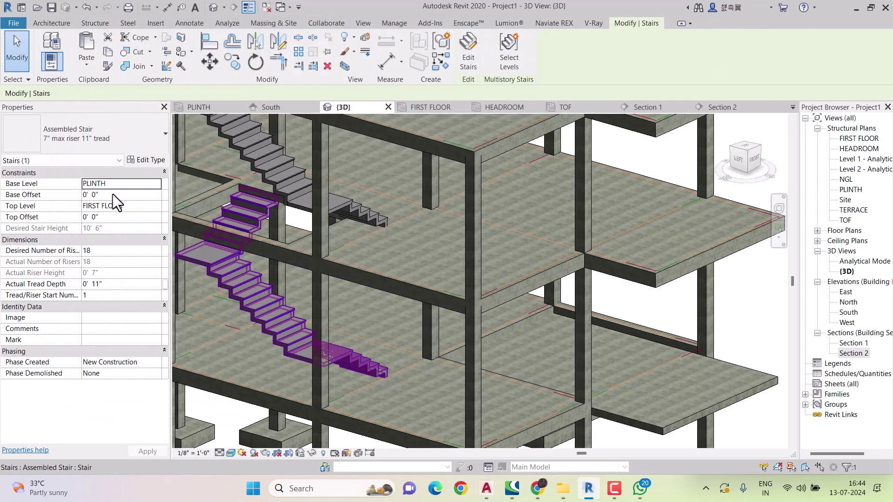
key(Escape)
click(379, 281)
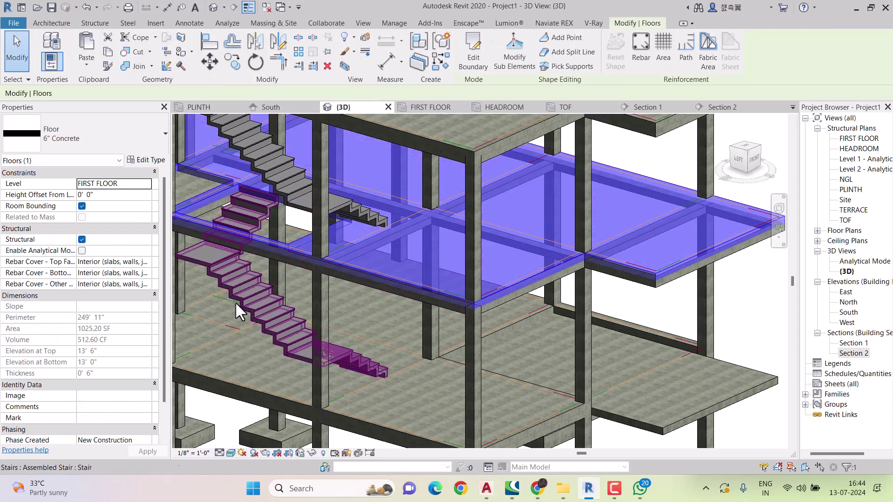
key(Escape)
click(350, 280)
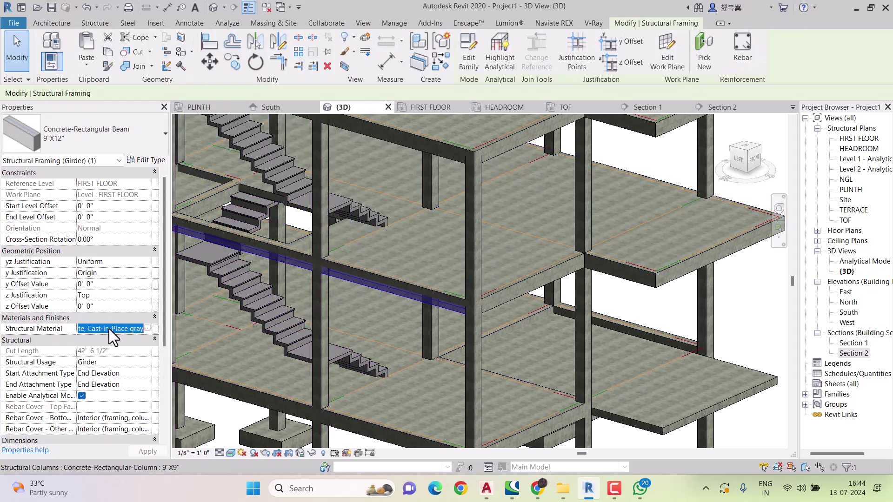
key(Escape)
- Set the tread and riser materials of the lower stair's run type to Concrete, Cast-in-Place gray
click(249, 308)
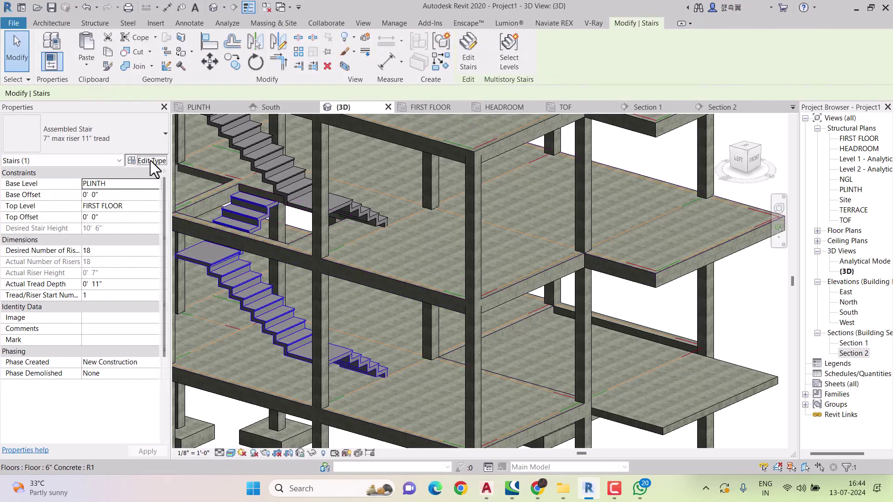
click(149, 160)
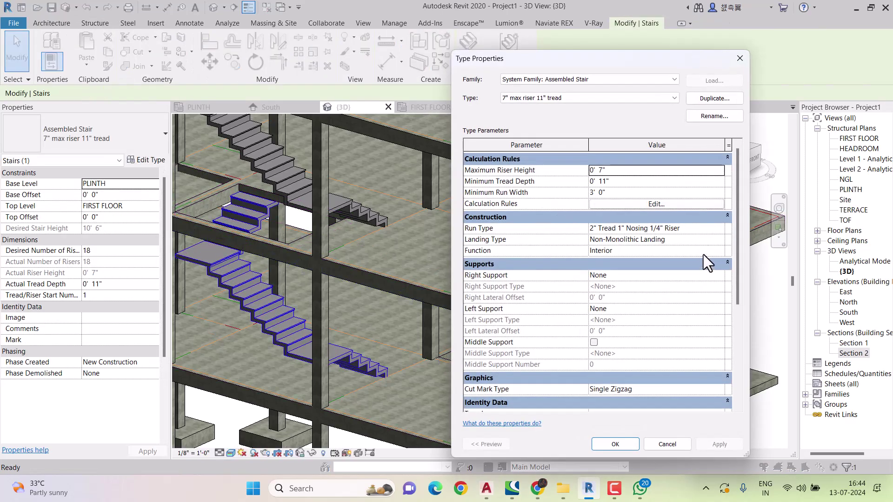
click(713, 230)
click(722, 228)
click(650, 171)
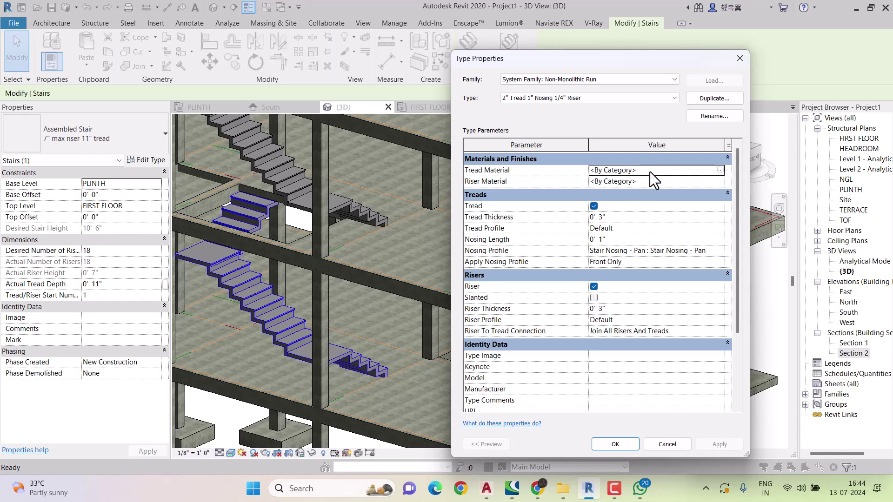
text(Concrete, Cast-in-Place gray)
click(650, 183)
text(Concrete, Cast-in-Place gray)
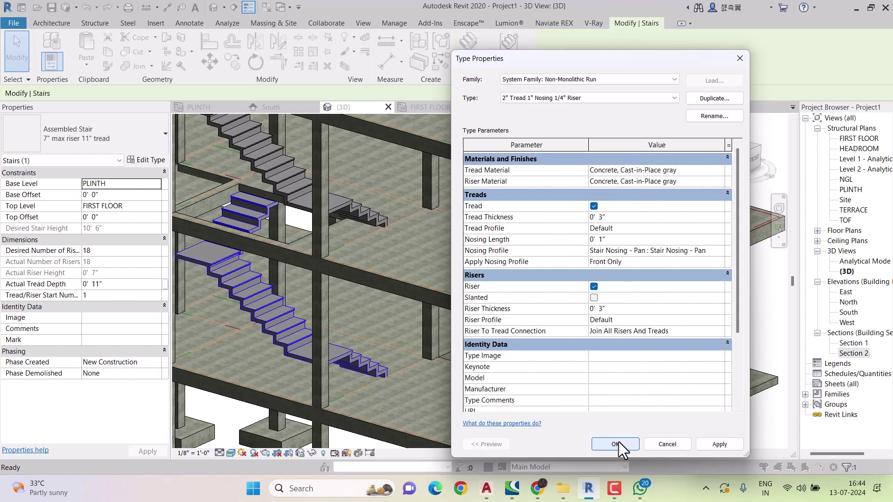
click(615, 444)
click(605, 444)
key(Escape)
- Set the Section 2 view's detail level to Fine
scroll(431, 297, down, 3)
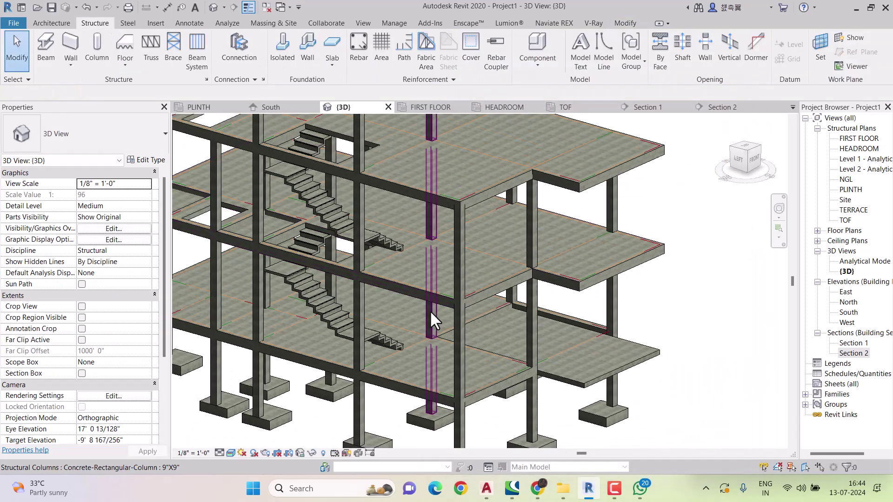
scroll(430, 311, down, 3)
double_click(854, 352)
click(219, 452)
click(228, 444)
scroll(509, 375, up, 2)
middle_drag(509, 375, 515, 328)
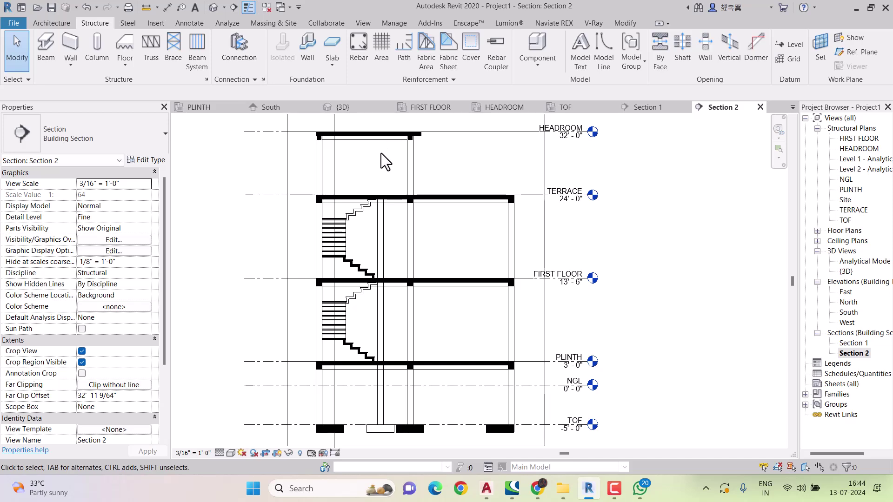
- Inspect the beams under the headroom slab in Section 2, comparing their width with the columns
scroll(330, 135, up, 5)
middle_drag(331, 135, 309, 185)
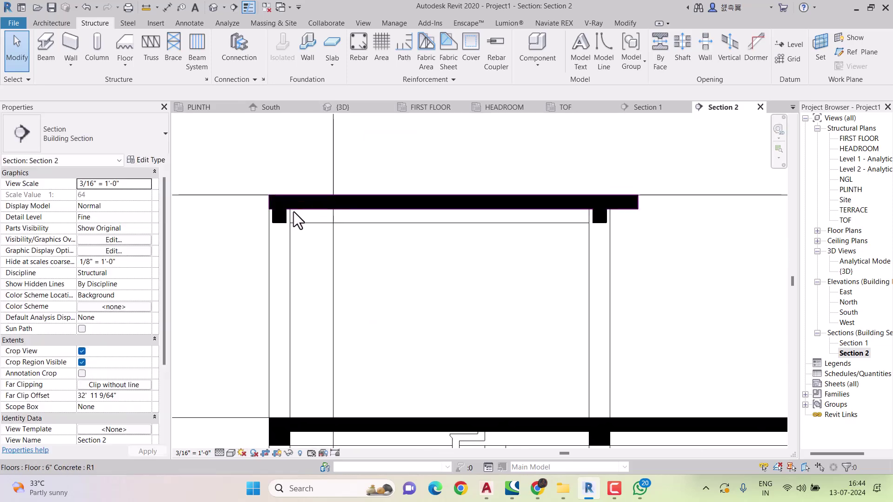
click(280, 222)
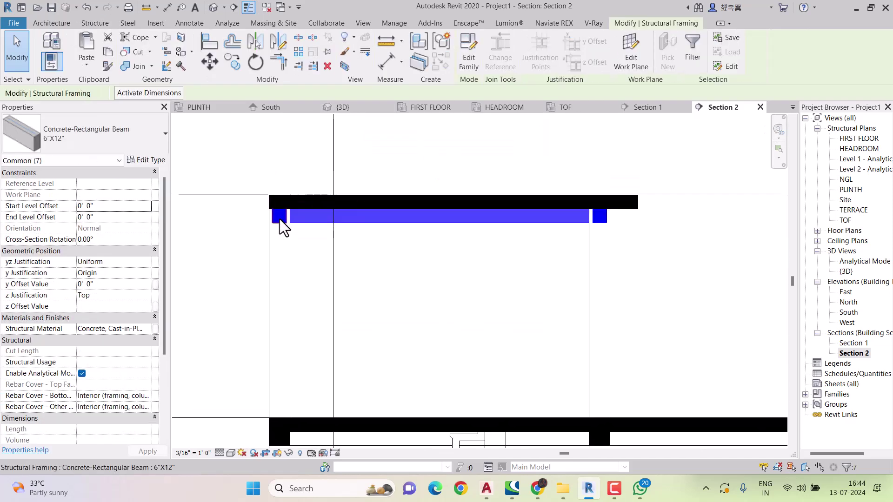
key(Escape)
click(308, 227)
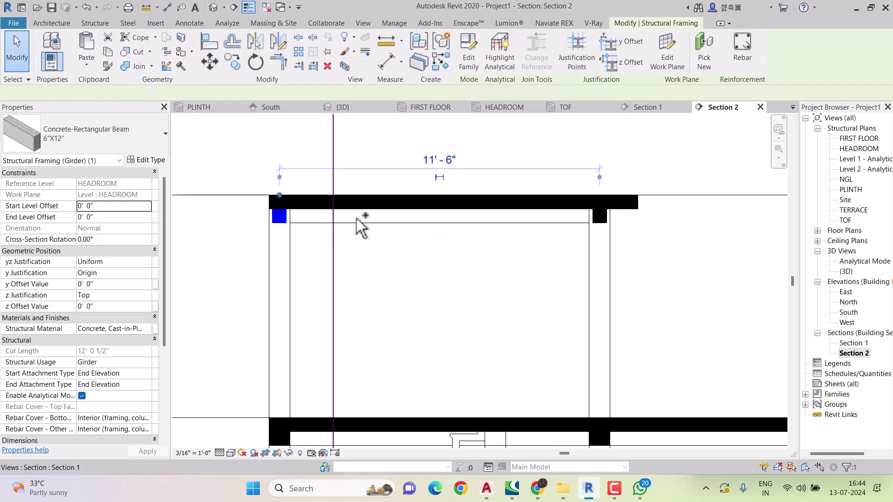
ctrl+click(333, 223)
key(Escape)
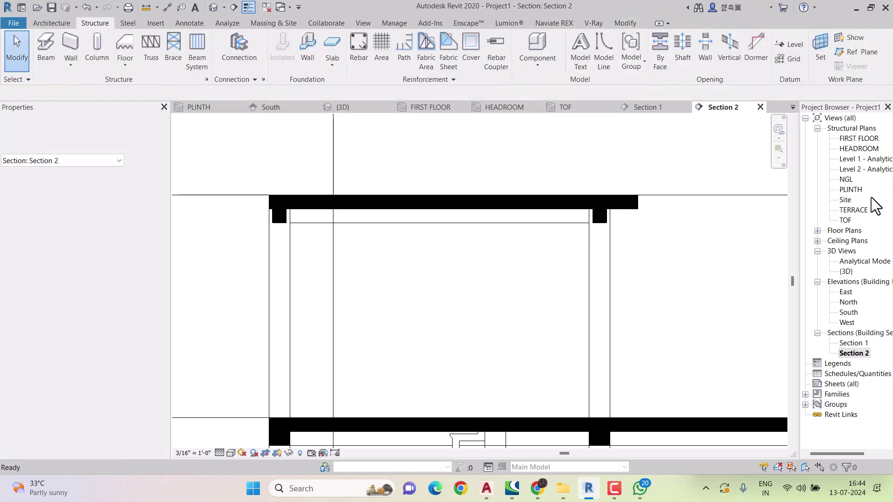
- In the HEADROOM structural plan, set the underlay's base level to None
double_click(858, 148)
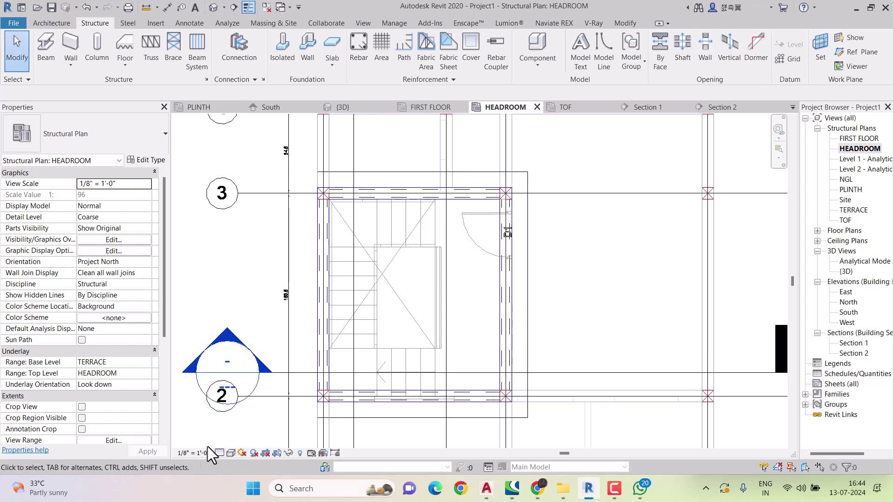
click(145, 363)
click(105, 373)
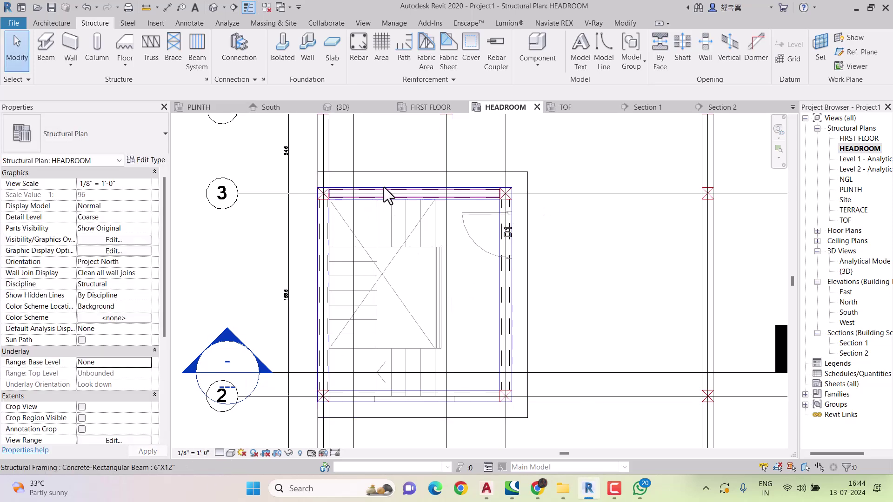
- Change the four beams around the headroom to the Concrete-Rectangular Beam 9"X12" type
click(442, 195)
ctrl+click(453, 392)
ctrl+click(323, 296)
click(93, 124)
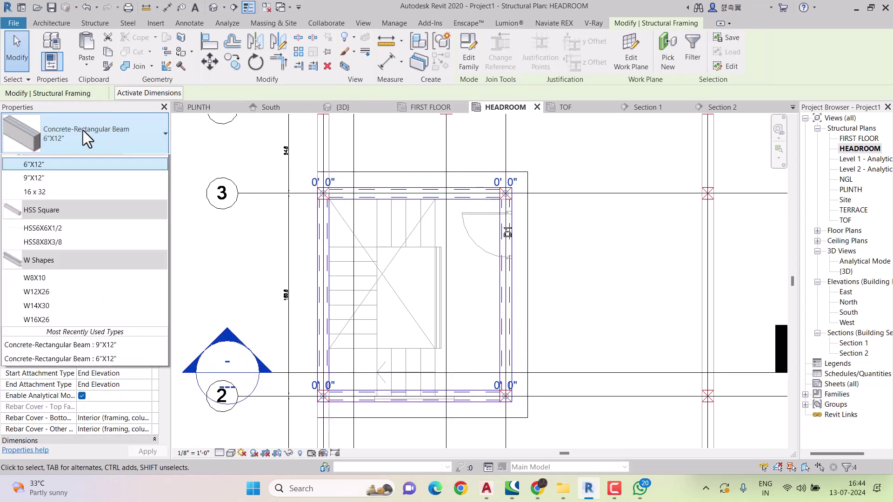
click(52, 212)
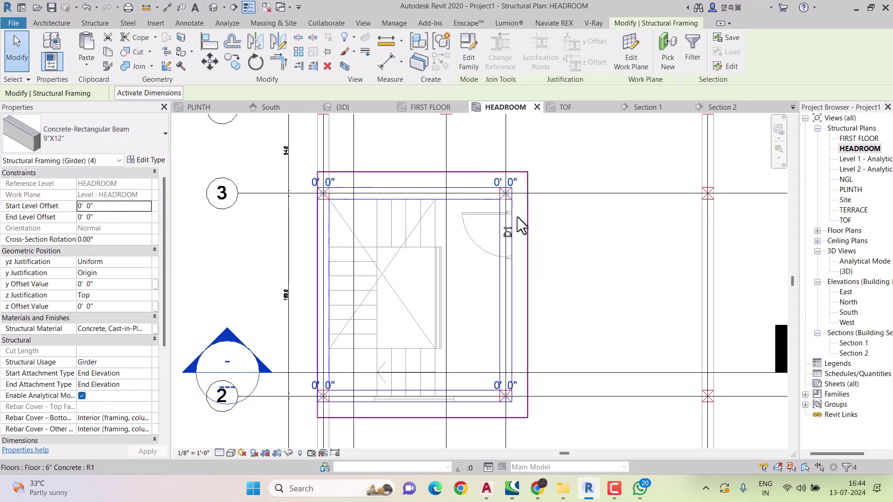
- Review Section 1 and then Section 2, checking the beams, stairs and slabs across all floors
click(751, 249)
click(854, 344)
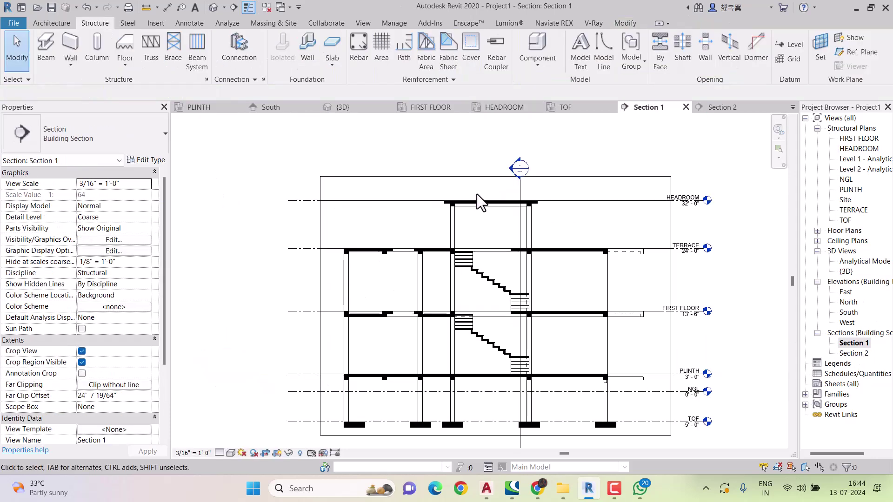
double_click(855, 353)
scroll(471, 239, down, 6)
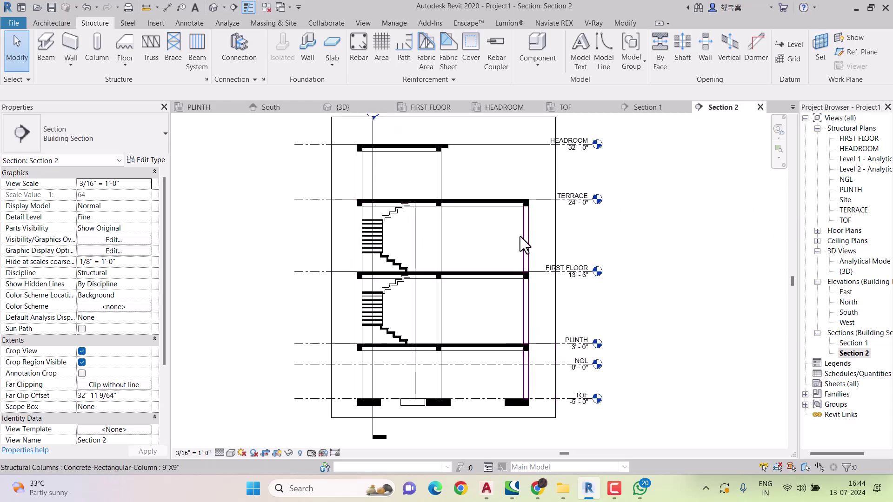
scroll(399, 254, up, 5)
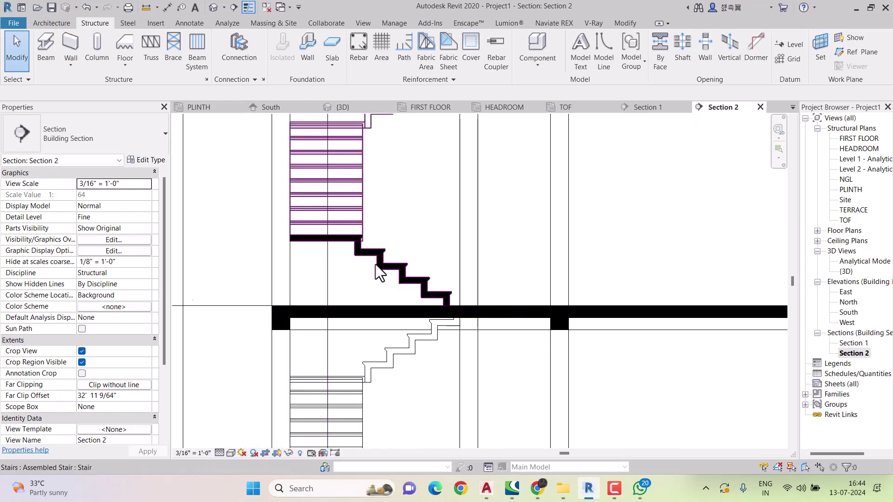
scroll(379, 272, down, 4)
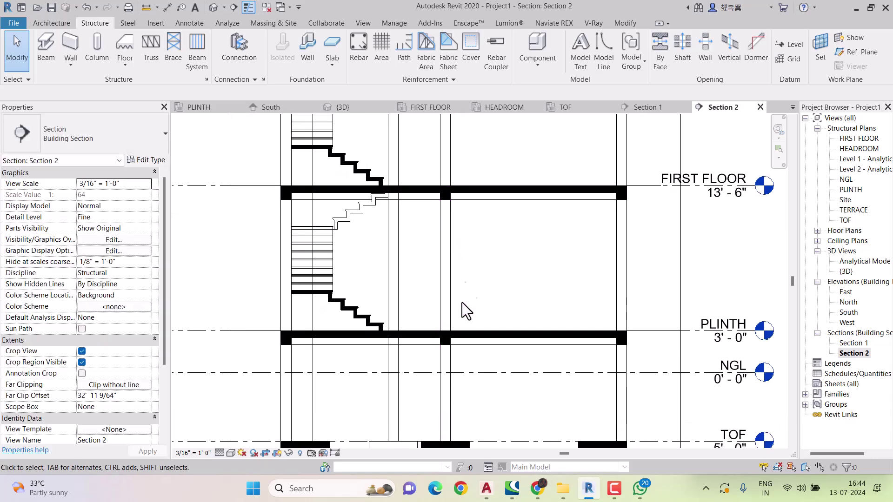
scroll(463, 302, down, 2)
scroll(462, 350, down, 2)
scroll(475, 330, down, 2)
middle_drag(494, 323, 478, 295)
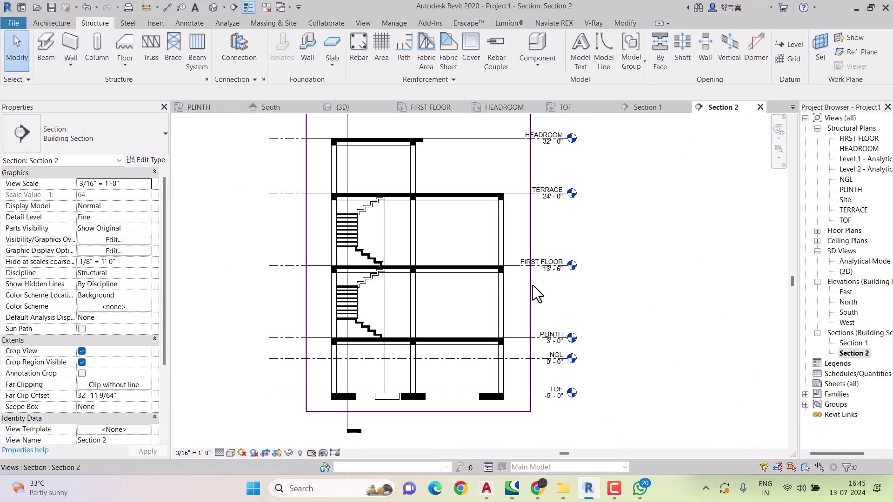
- Widen the Section 2 crop region on the side with the level labels
click(532, 286)
drag(531, 261, 554, 258)
key(Escape)
- Add a continuous aligned dimension through the levels from TOF up to HEADROOM, beside the building in Section 2
click(166, 8)
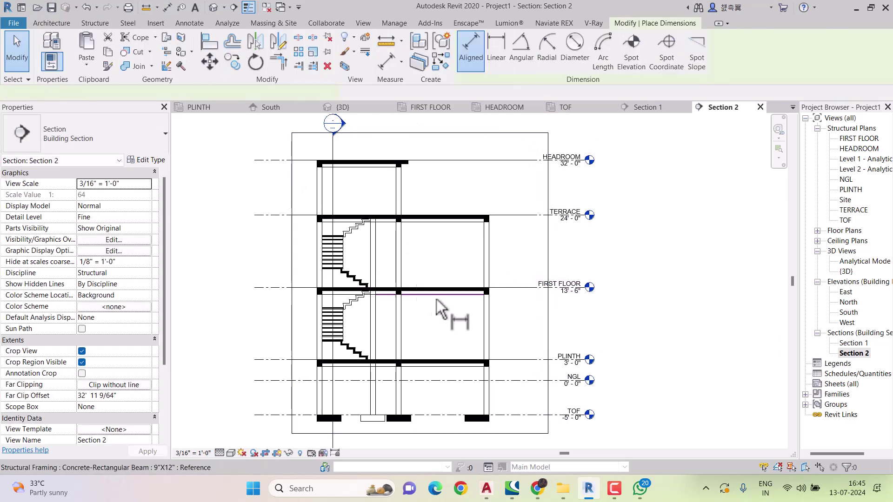
click(533, 415)
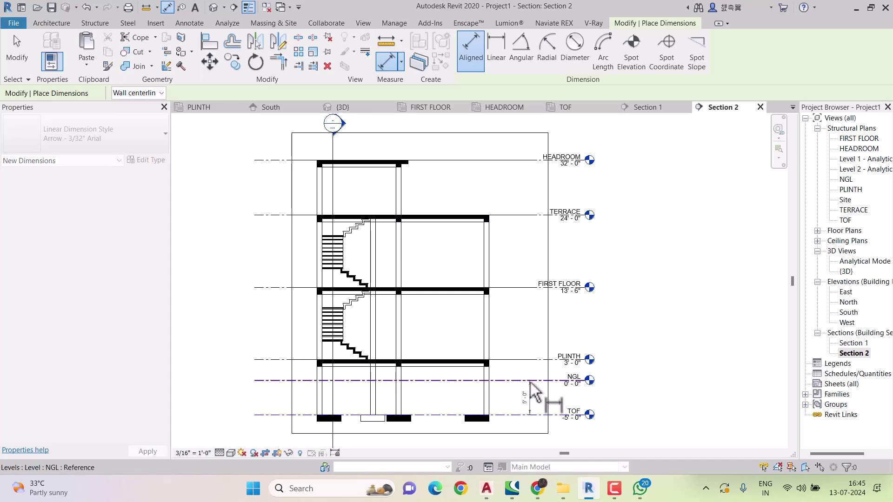
scroll(530, 384, up, 2)
click(534, 378)
click(535, 356)
middle_drag(538, 244, 547, 368)
click(556, 260)
click(535, 177)
click(540, 146)
- Dimension the overall height between the TOF and PLINTH levels, just inside the level dimension string
middle_drag(551, 306, 564, 120)
click(516, 294)
click(520, 377)
click(526, 365)
- Dimension the thickness of the rightmost footing, aligned below the TOF-to-PLINTH dimension
scroll(472, 379, up, 2)
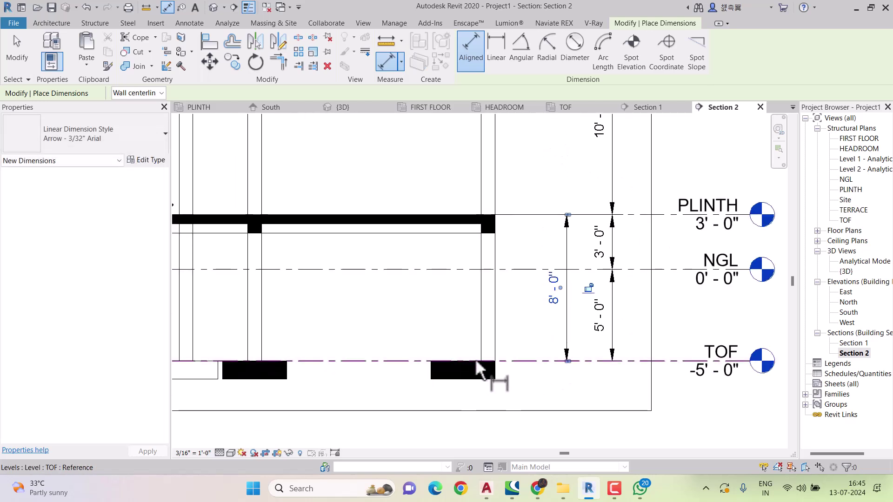
click(474, 365)
click(481, 380)
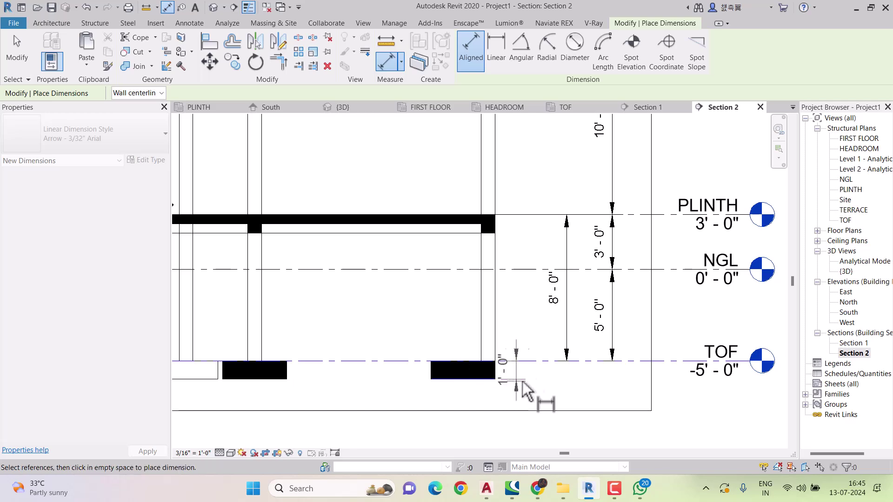
click(594, 391)
scroll(558, 358, down, 2)
scroll(556, 354, up, 2)
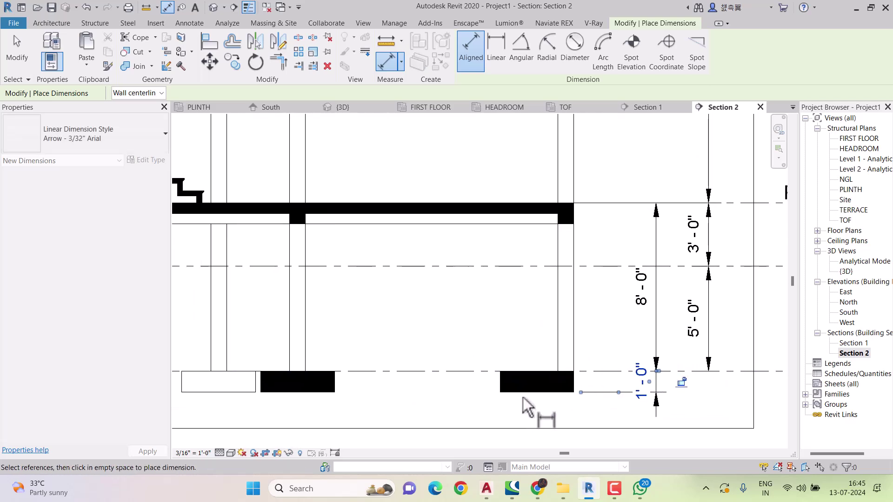
- Dimension the overall building width between the outer faces of the end columns, placed below the footings
scroll(554, 266, down, 2)
click(557, 321)
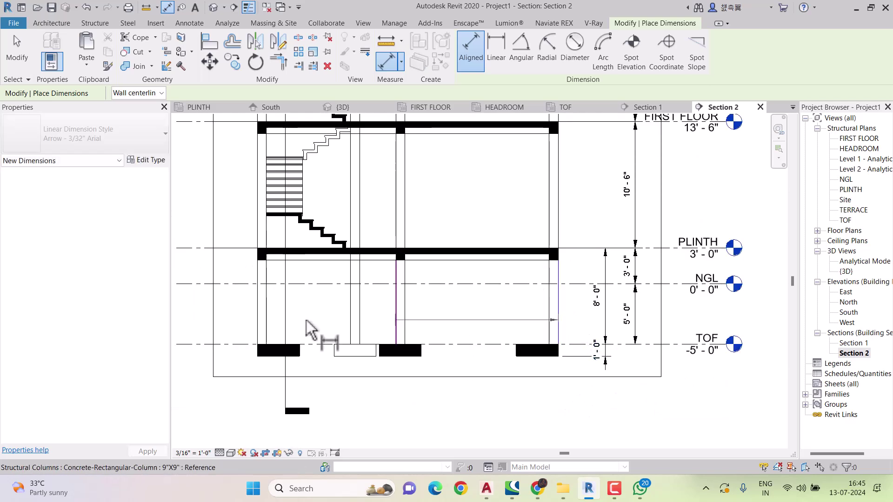
click(257, 326)
scroll(382, 378, up, 2)
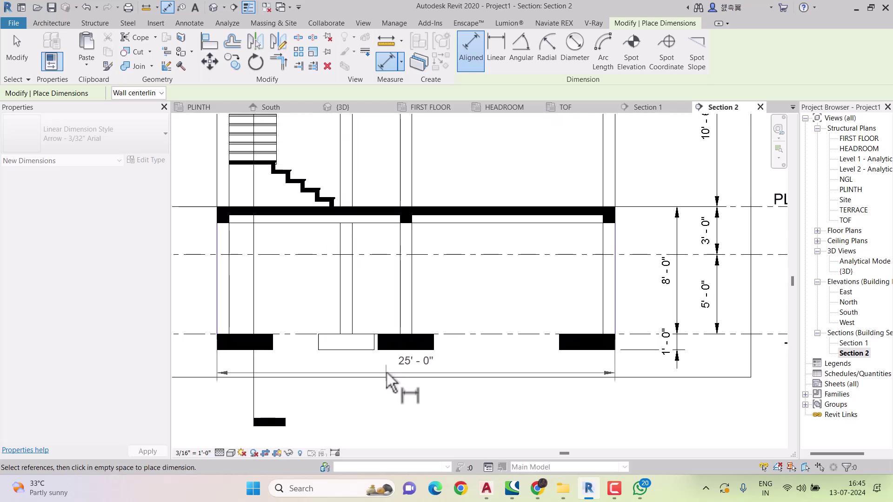
click(389, 372)
key(Escape)
- Set the Text Offset of the Arrow - 3/32" Arial linear dimension type to 0
scroll(395, 372, up, 2)
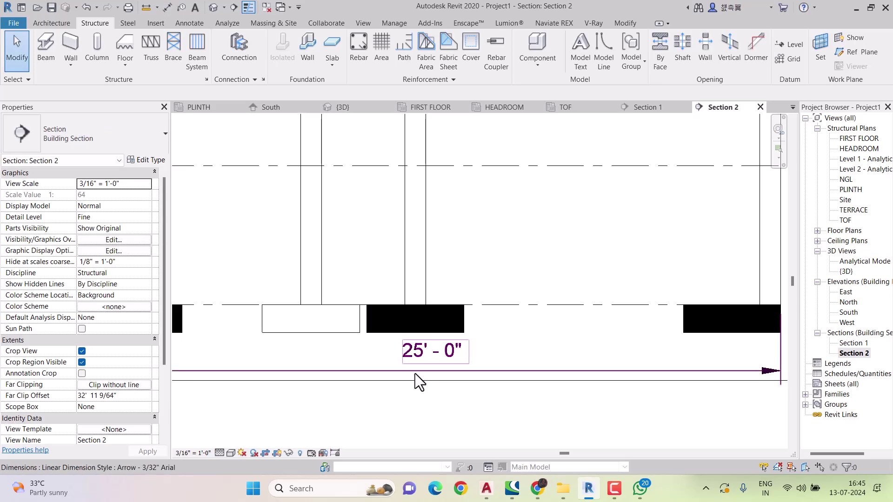
click(418, 372)
click(146, 160)
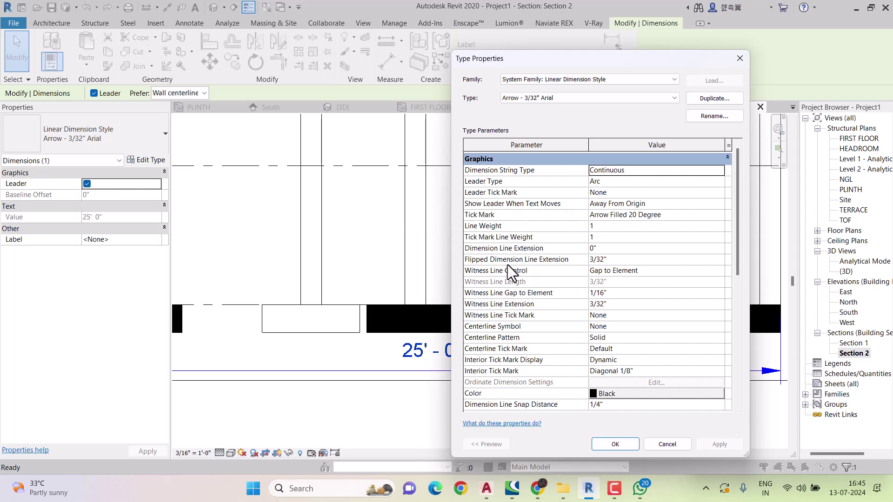
scroll(507, 263, down, 3)
scroll(510, 269, up, 3)
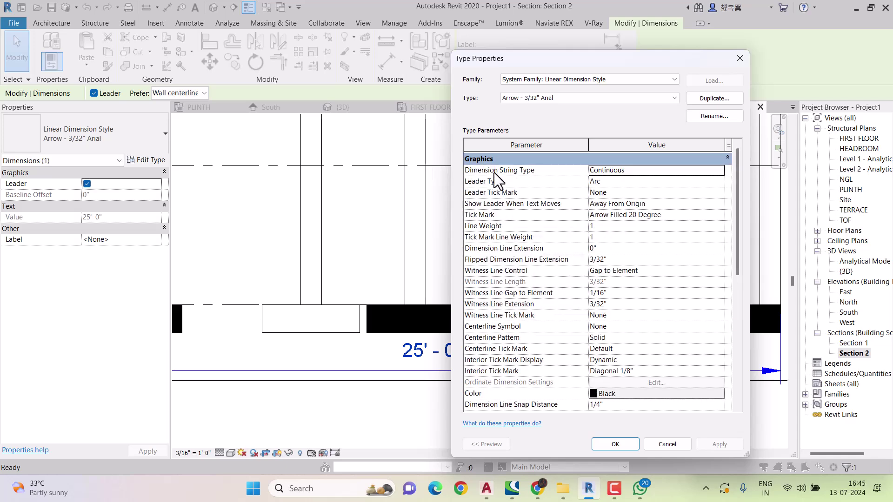
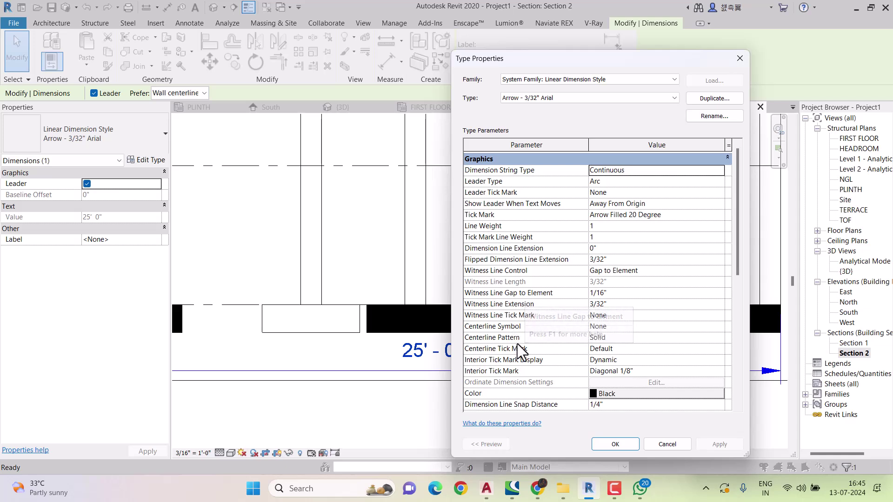
scroll(518, 355, down, 2)
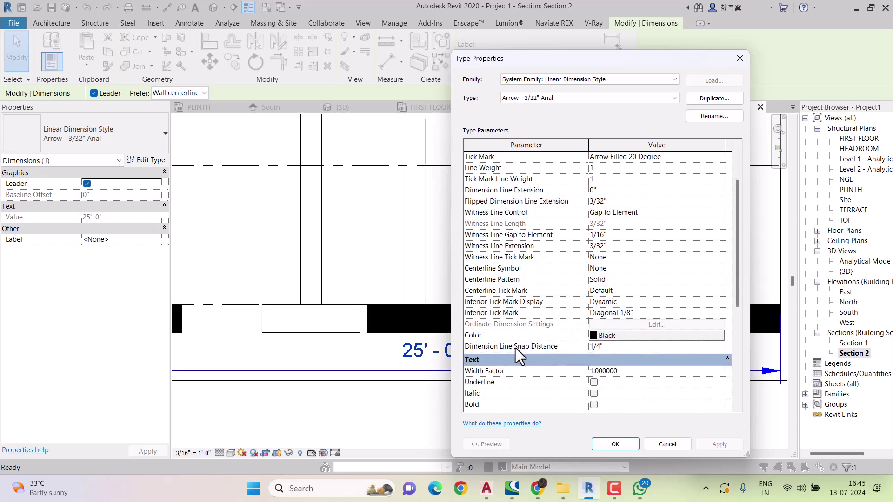
click(646, 347)
scroll(619, 321, down, 1)
scroll(585, 272, down, 3)
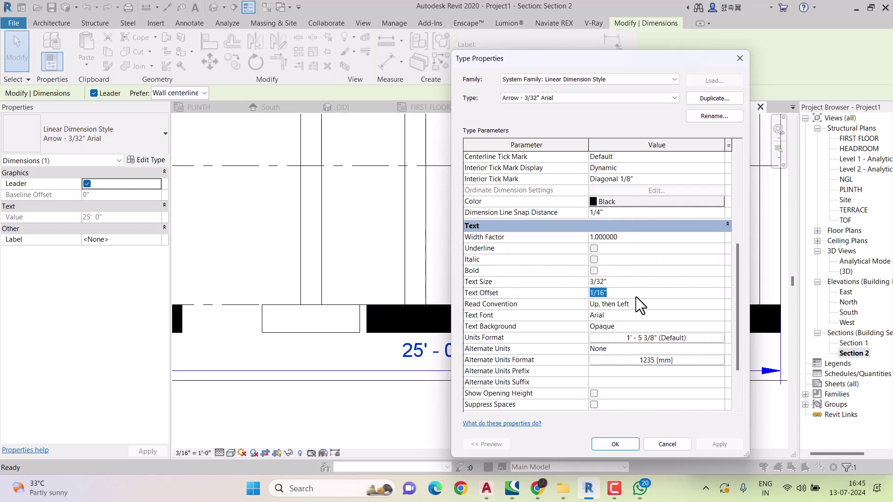
text(0)
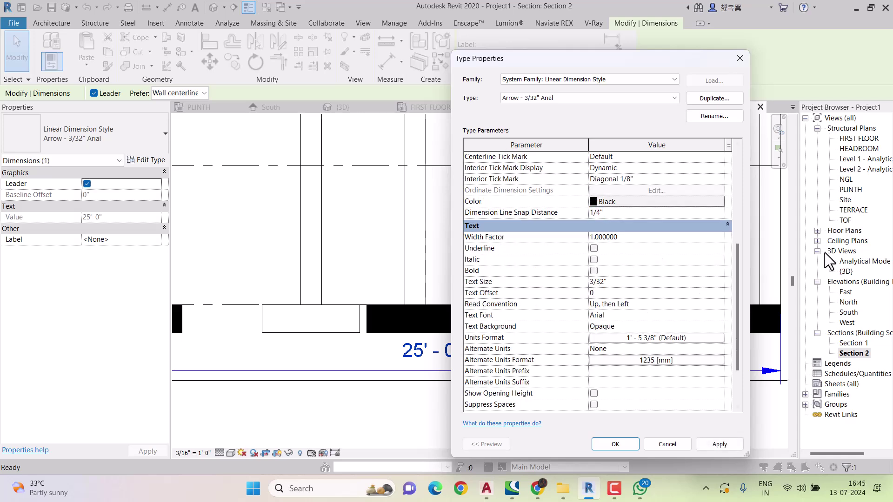
click(616, 445)
key(Escape)
- Dimension the depth of the rightmost plinth beam from the PLINTH level to the beam's underside
scroll(334, 412, down, 2)
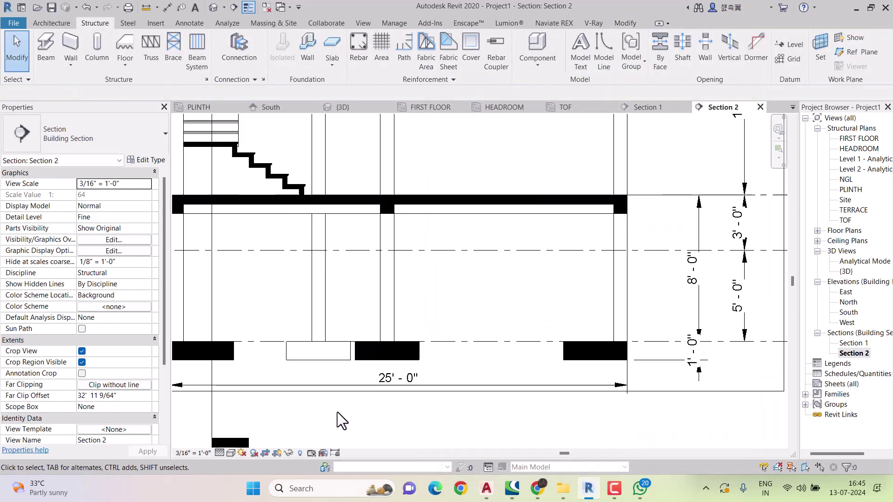
scroll(553, 367, down, 1)
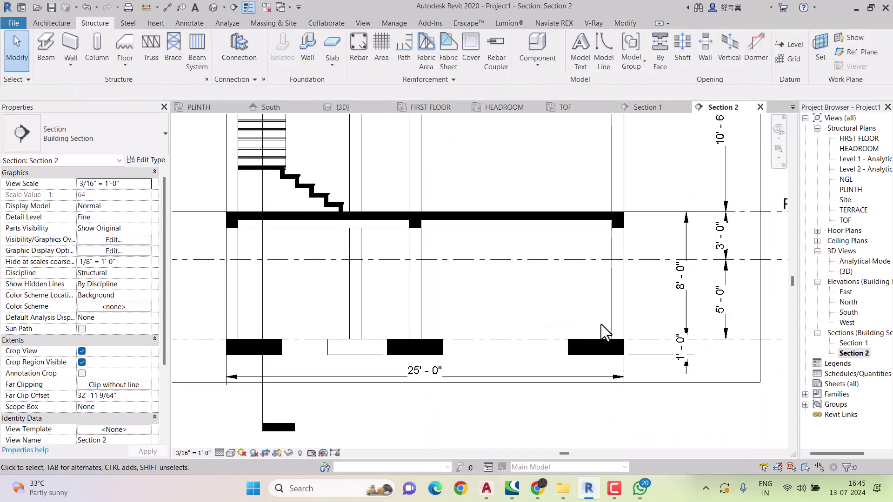
click(168, 7)
scroll(609, 370, up, 1)
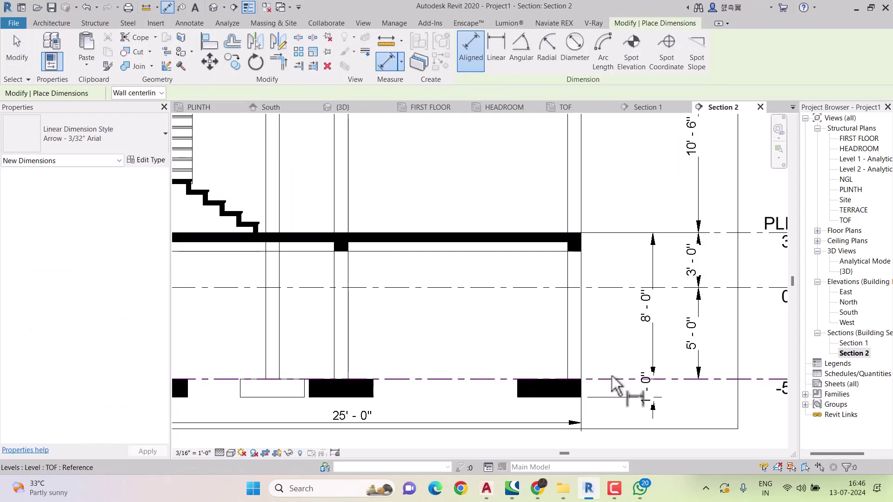
scroll(585, 228, up, 1)
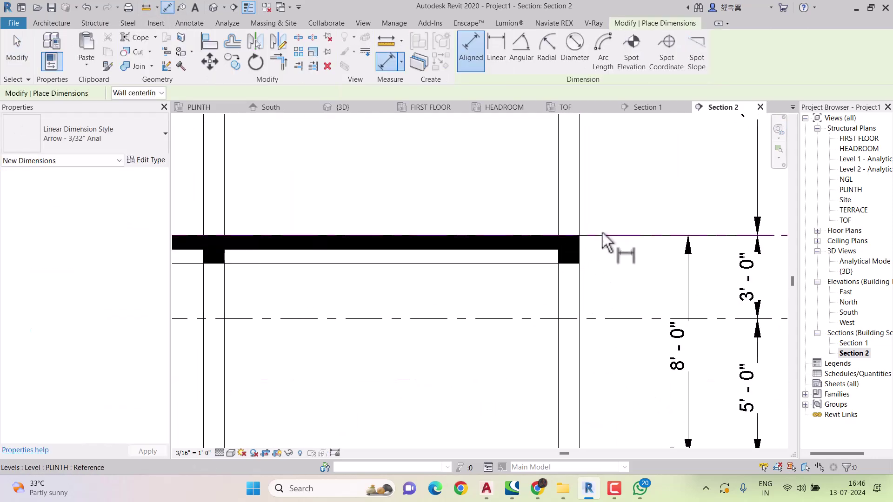
click(573, 266)
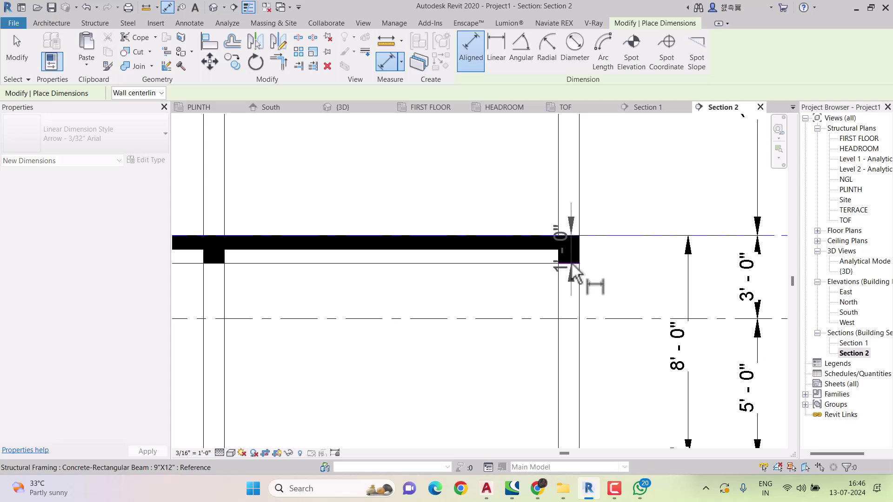
click(623, 297)
- Dimension the first floor slab's thickness, placing the dimension just outside the end column
scroll(582, 302, down, 2)
scroll(540, 235, down, 1)
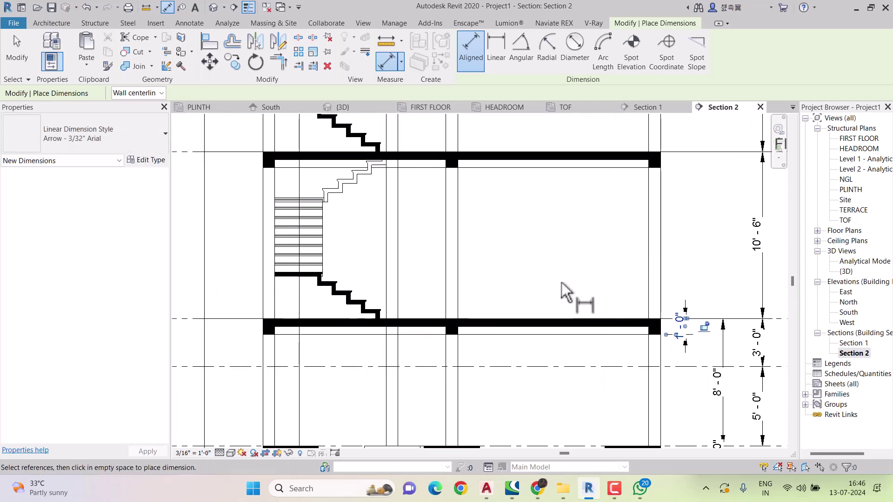
scroll(638, 185, up, 3)
click(598, 193)
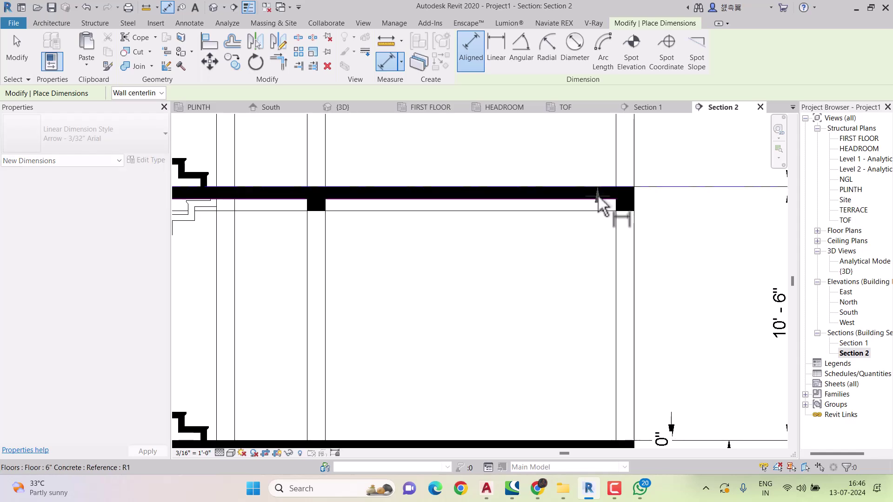
click(598, 201)
click(678, 266)
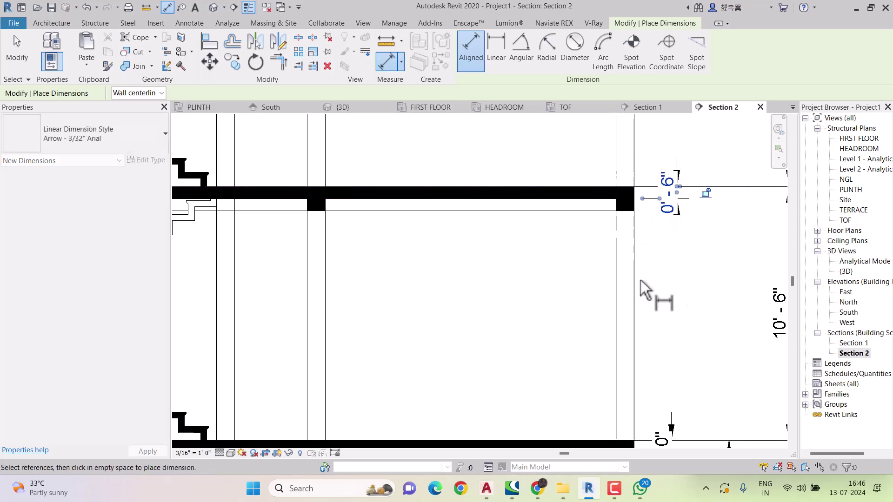
- Dimension the headroom slab's overhang from the column's outer face to the slab edge, placed above the slab
scroll(584, 199, down, 2)
middle_drag(584, 199, 604, 335)
scroll(419, 242, down, 1)
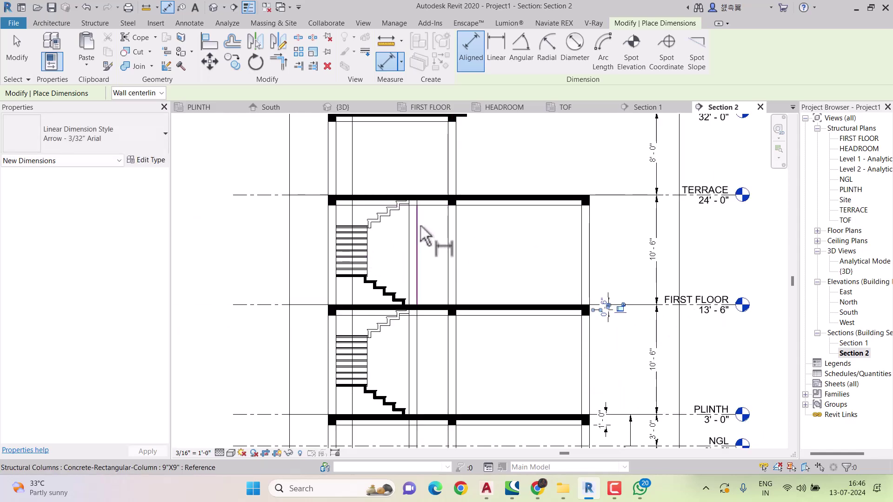
scroll(447, 218, down, 2)
scroll(490, 206, up, 5)
click(437, 203)
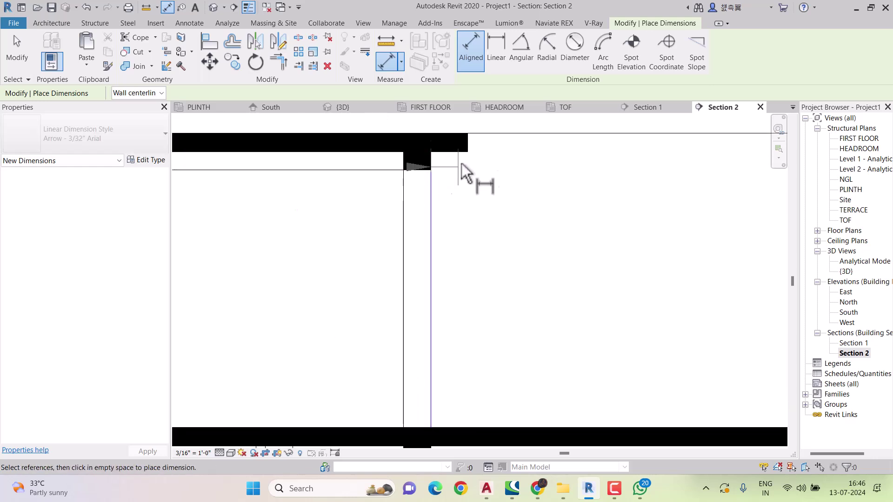
click(468, 155)
middle_drag(494, 243, 496, 346)
click(476, 208)
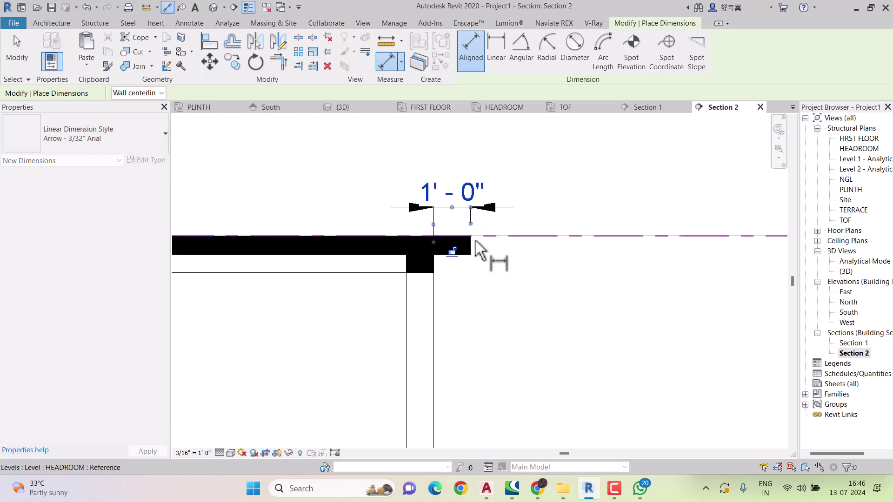
- Dimension the overall building width between the outer column faces, placed above the headroom slab
scroll(475, 236, down, 2)
middle_drag(400, 238, 544, 253)
click(336, 307)
scroll(367, 293, down, 2)
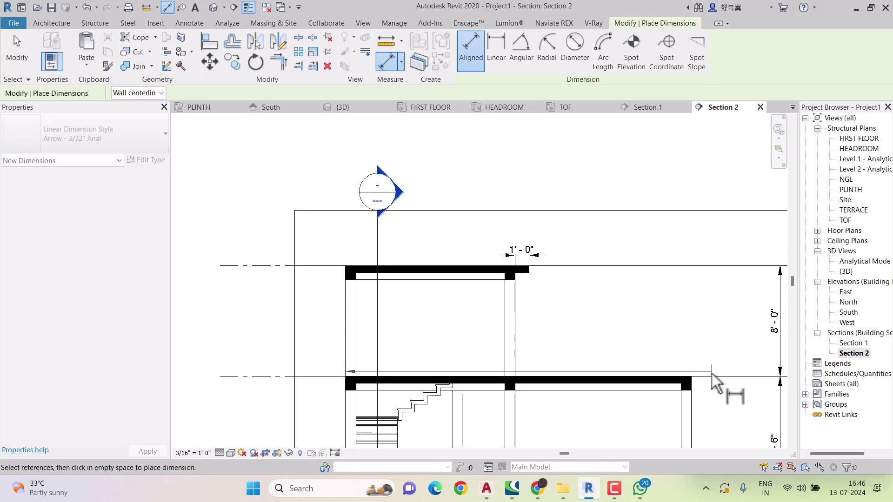
click(694, 411)
click(677, 235)
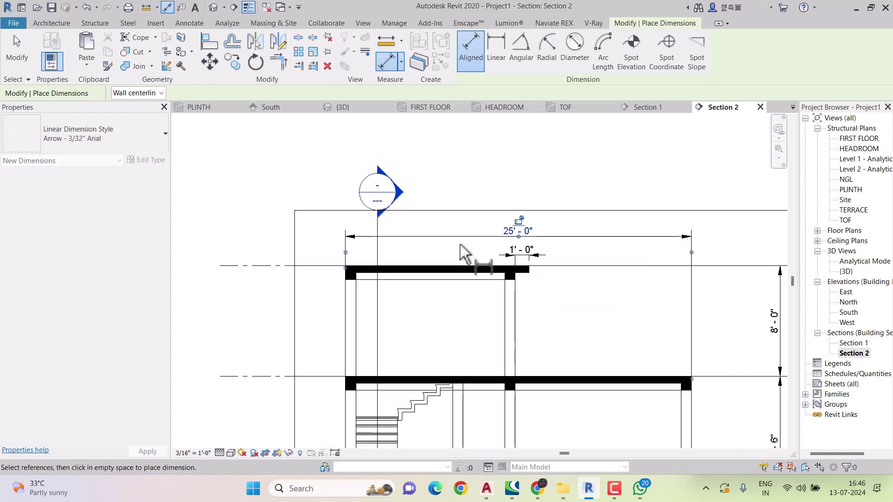
- Dimension the clear height from the headroom beam's underside down to the terrace slab, placed outside the stair-side column
scroll(371, 231, down, 2)
scroll(367, 256, up, 3)
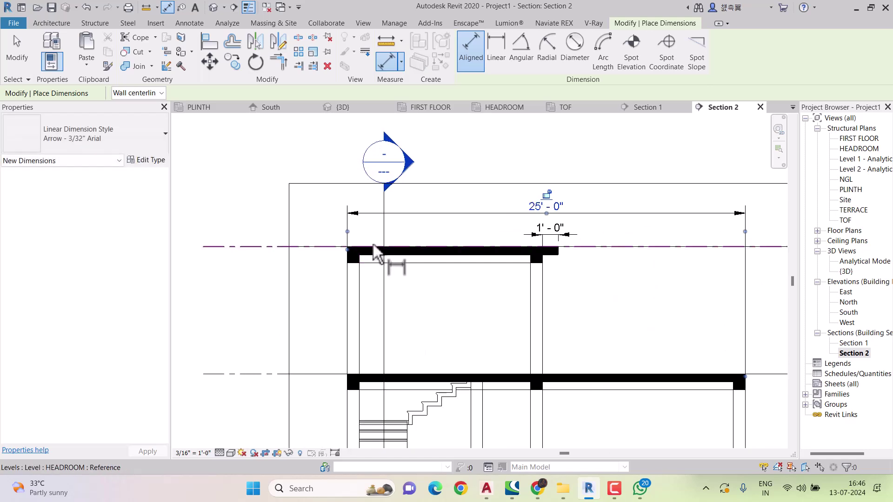
click(375, 248)
key(Escape)
click(354, 264)
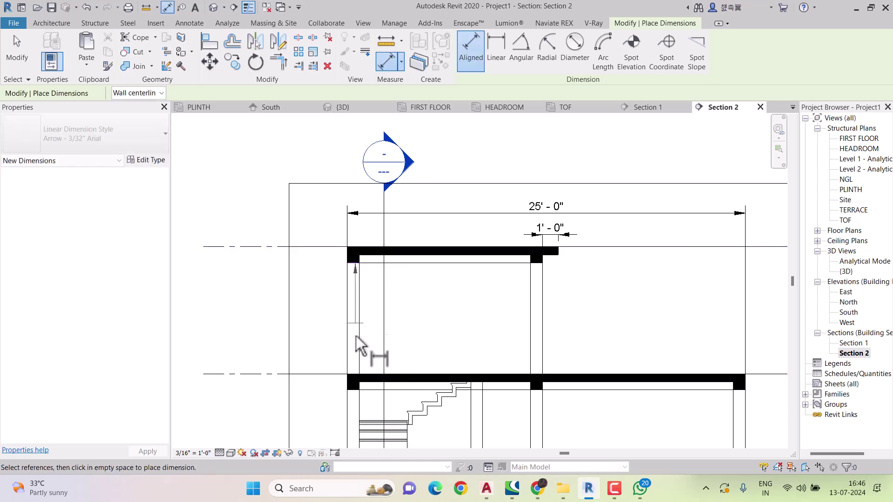
click(355, 370)
click(327, 365)
middle_drag(354, 381, 364, 256)
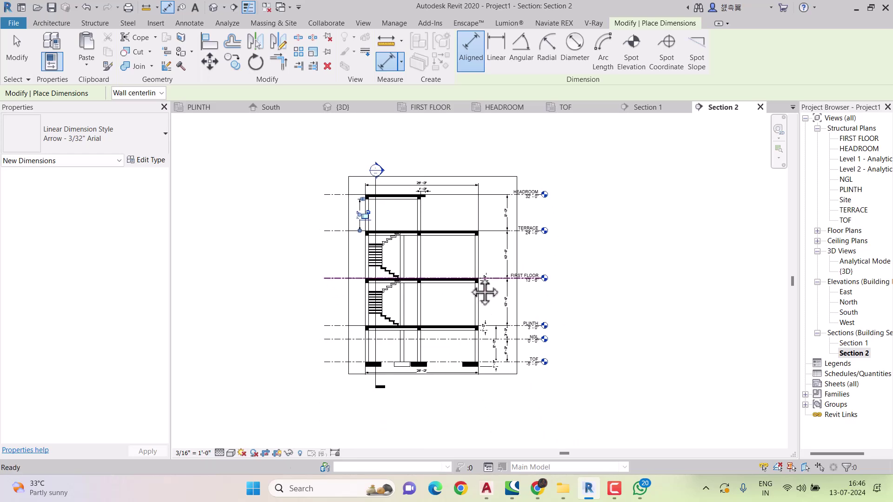
- Open Section 1 and examine the lowered plinth-level slab that extends beyond the end column
key(Escape)
key(Escape)
double_click(851, 343)
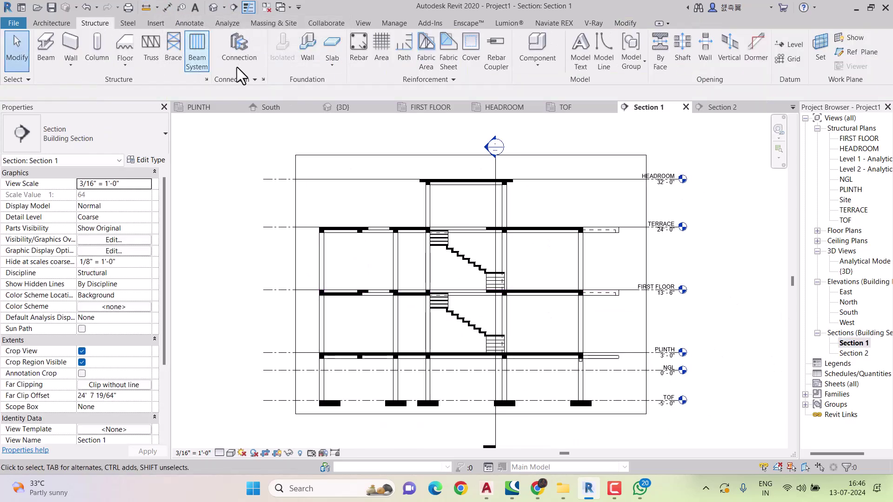
click(167, 7)
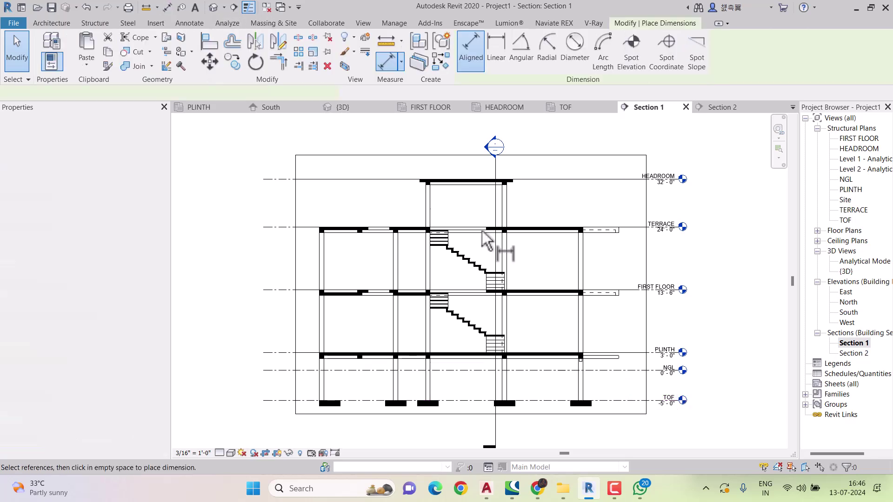
scroll(605, 372, up, 3)
key(Escape)
click(599, 350)
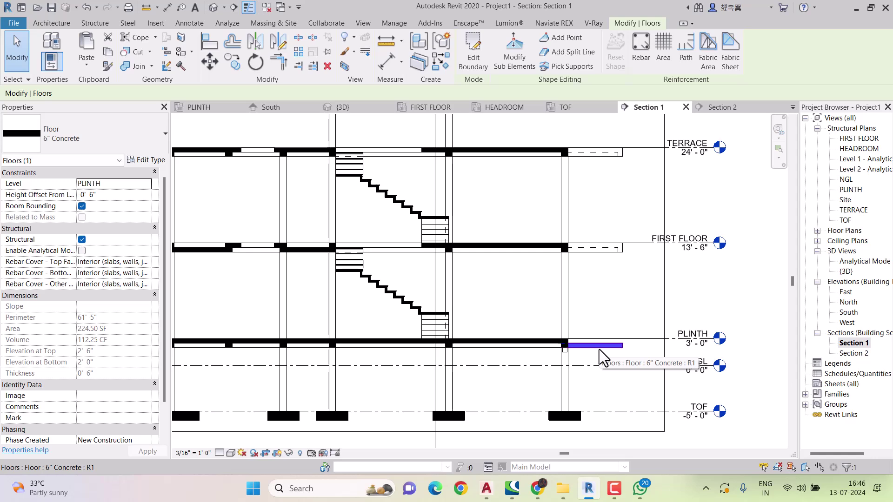
click(604, 311)
scroll(604, 311, down, 3)
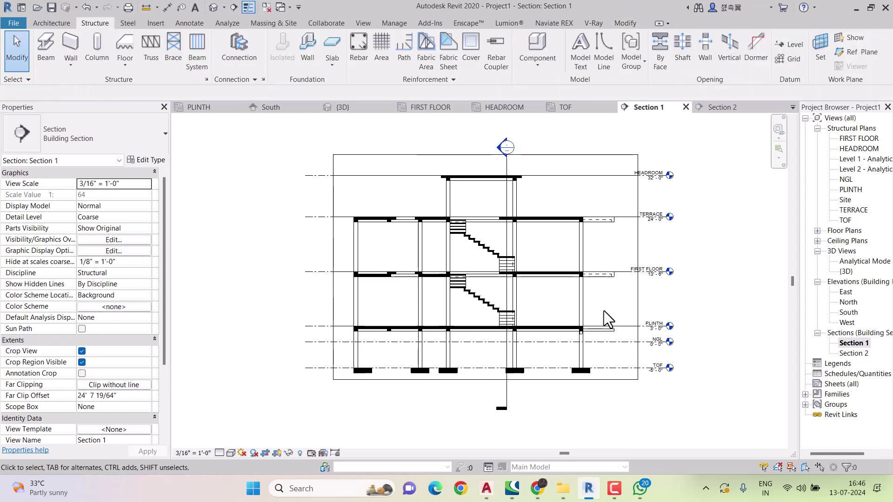
click(638, 297)
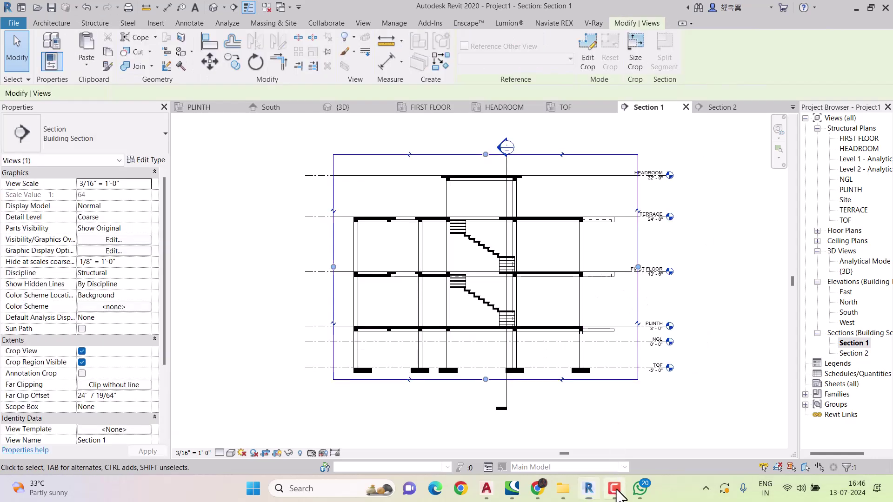
scroll(651, 302, up, 3)
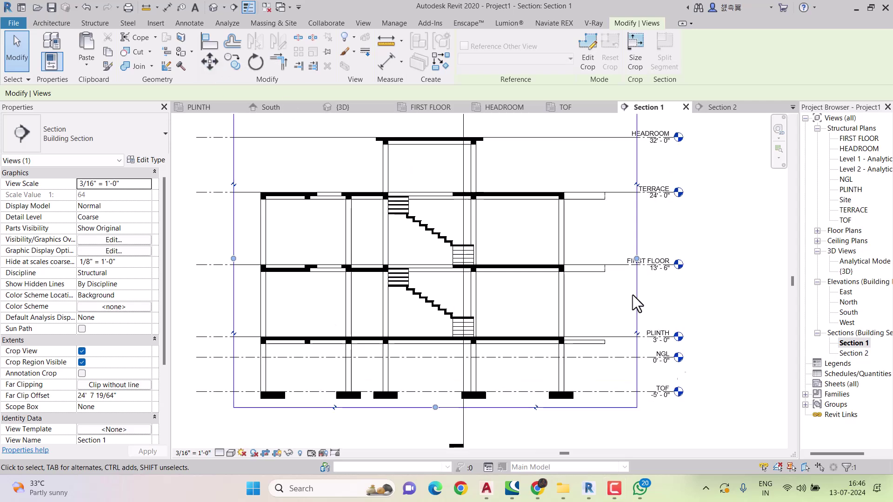
scroll(587, 375, up, 2)
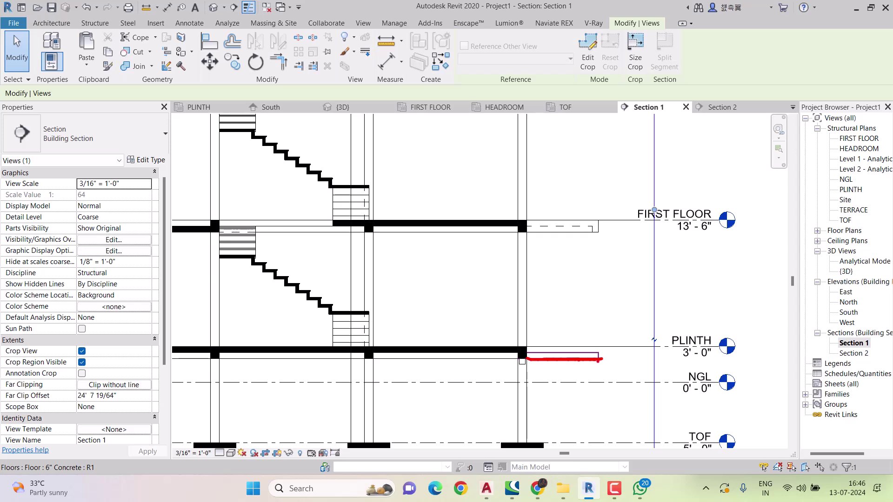
drag(655, 377, 692, 381)
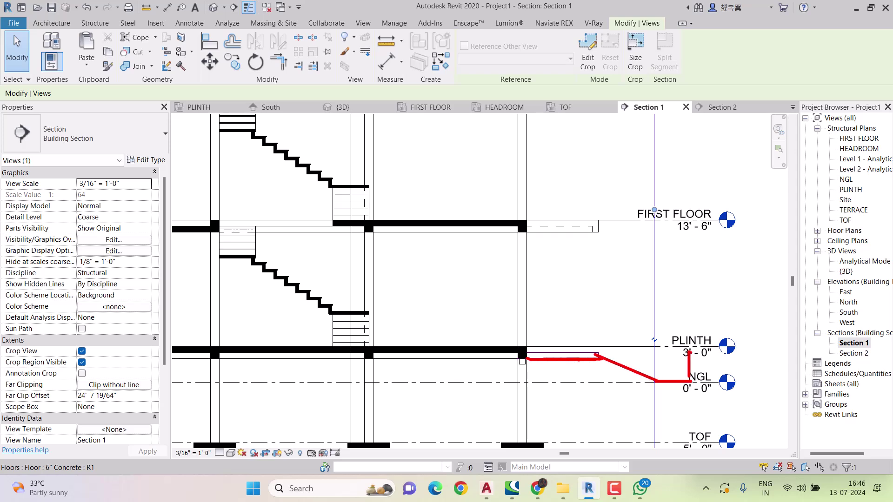
- Inspect the lowered plinth-level slab in the 3D view and return to Section 1
key(Escape)
key(Escape)
click(213, 8)
key(ctrl+2)
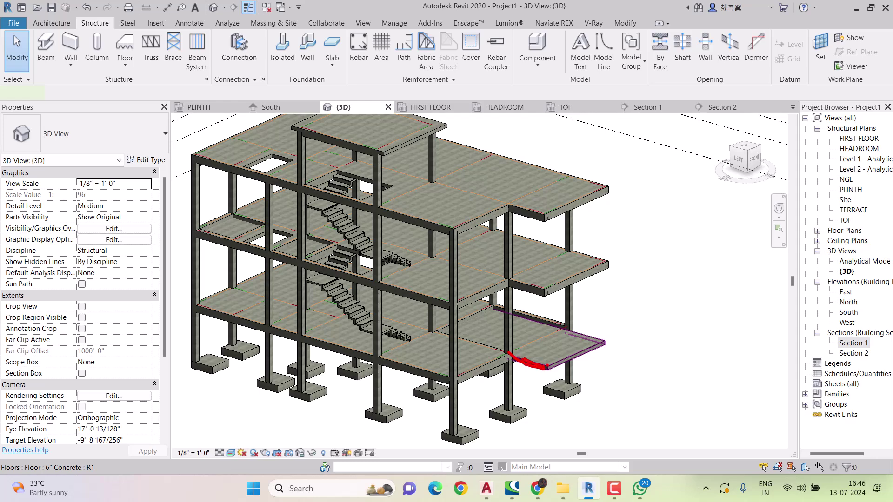
double_click(854, 344)
scroll(584, 285, down, 6)
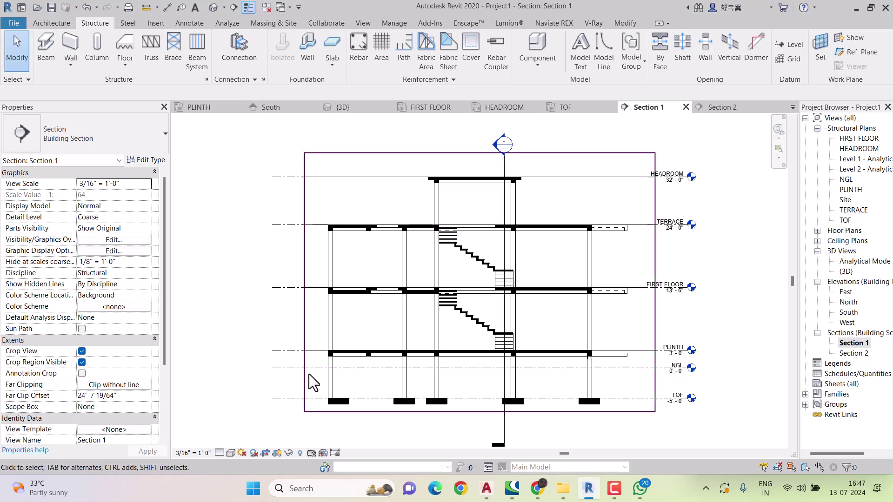
- Set Section 2's graphic display style to Consistent Colors, with smooth anti-aliased lines and cast shadows enabled
click(855, 354)
double_click(855, 354)
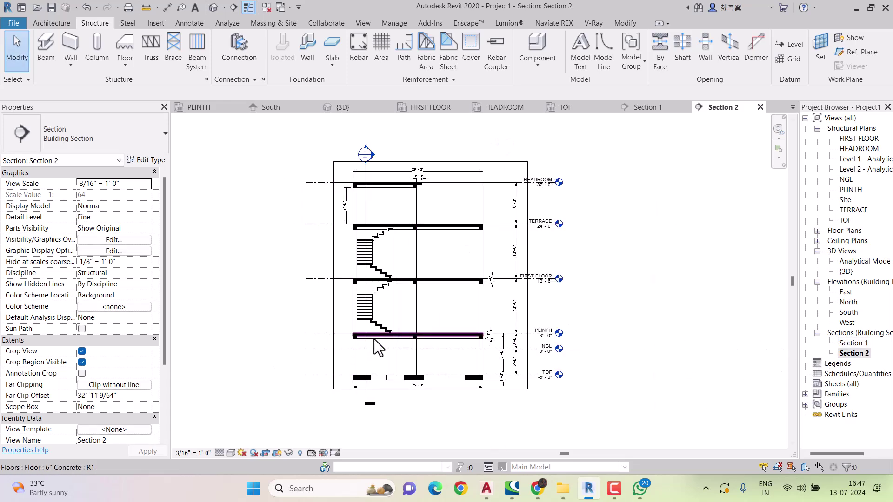
click(230, 453)
click(263, 367)
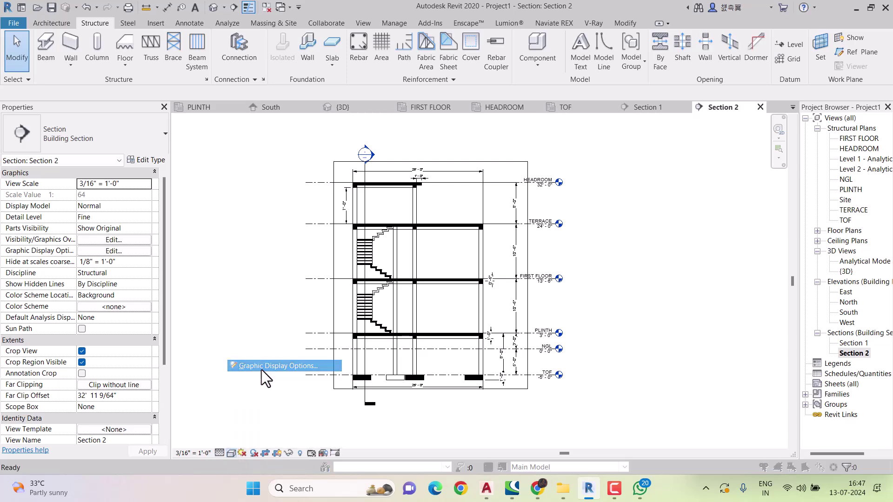
drag(587, 98, 725, 111)
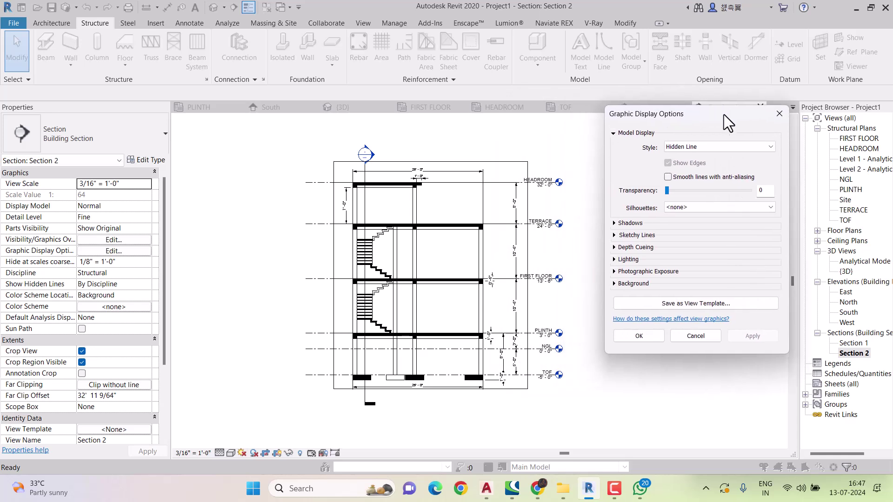
click(685, 148)
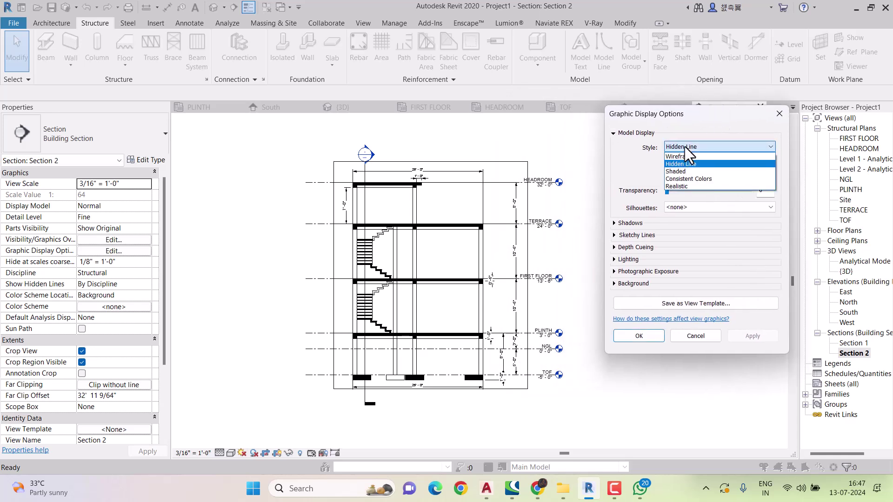
click(695, 179)
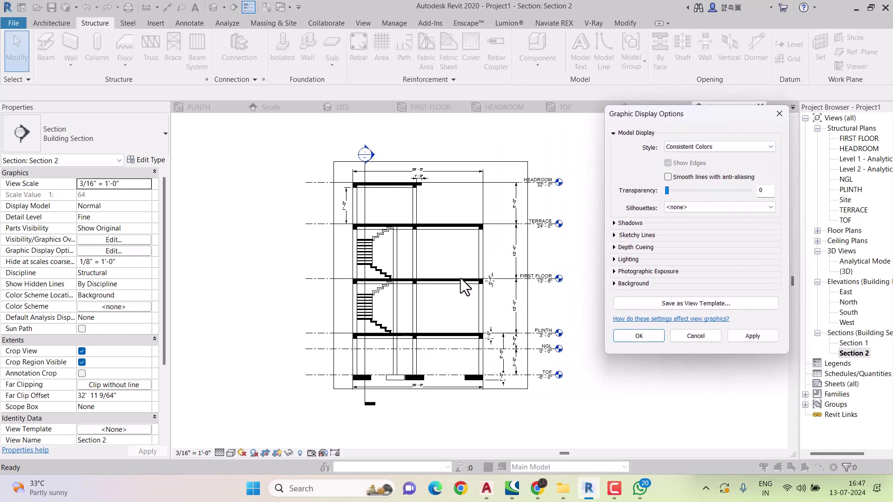
click(714, 147)
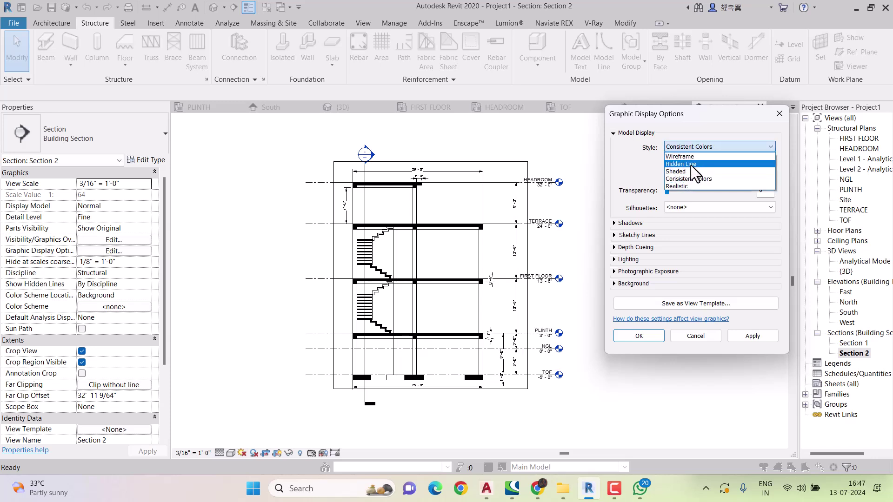
click(691, 179)
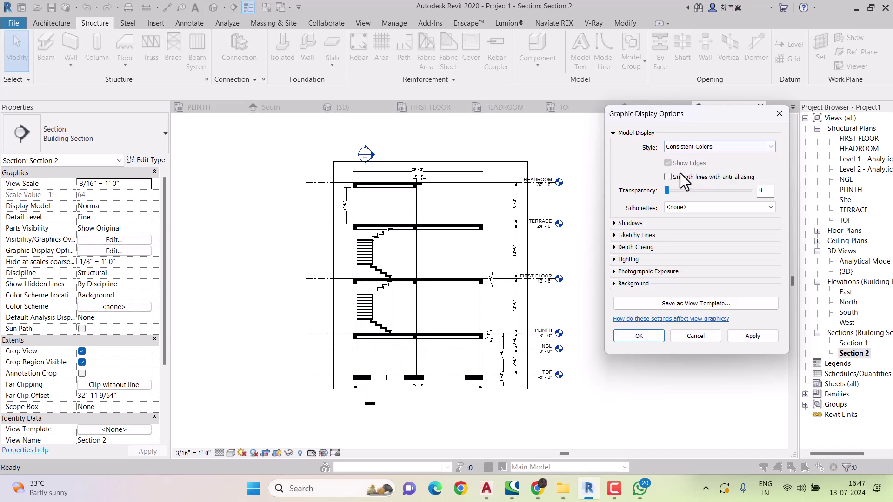
click(614, 224)
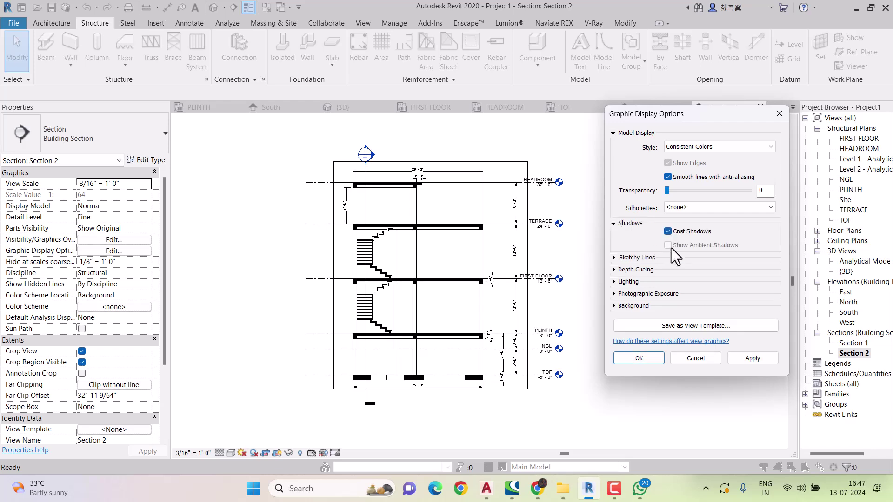
- Set the ambient light to 60 in Section 2's lighting options and apply it
click(615, 282)
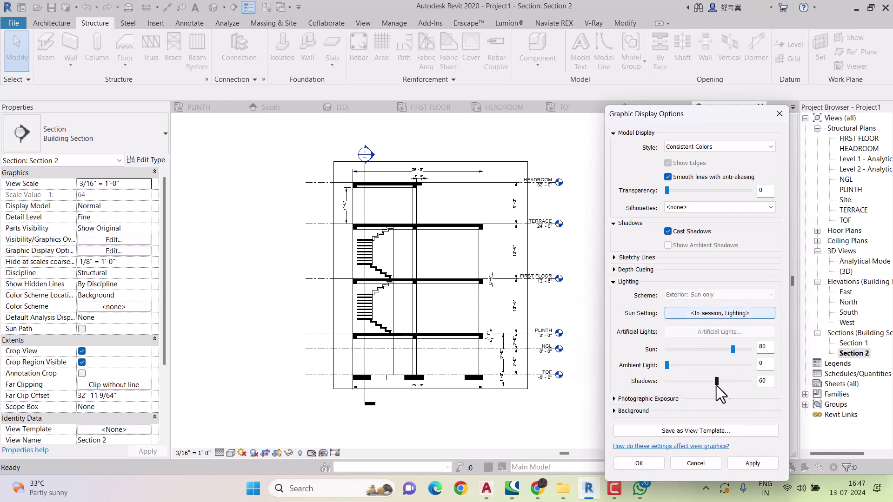
drag(668, 365, 717, 366)
click(755, 467)
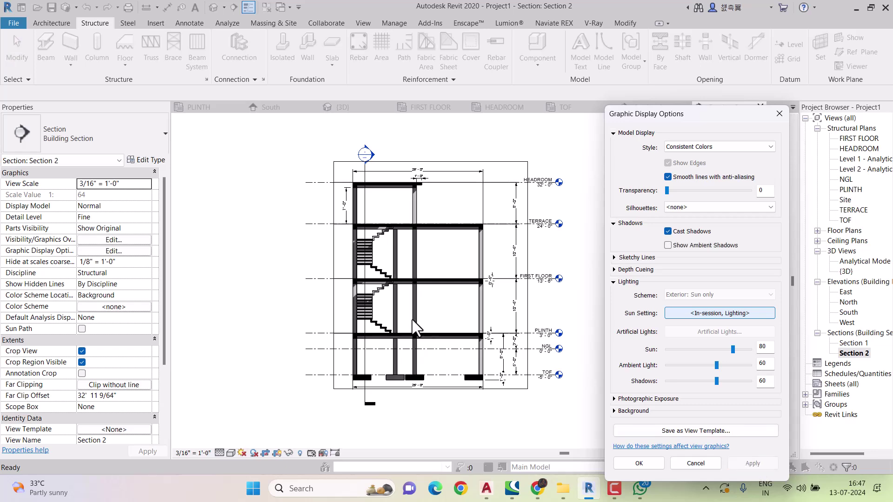
- Change Section 2's display style to Shaded and apply a shadow intensity of 15
click(700, 148)
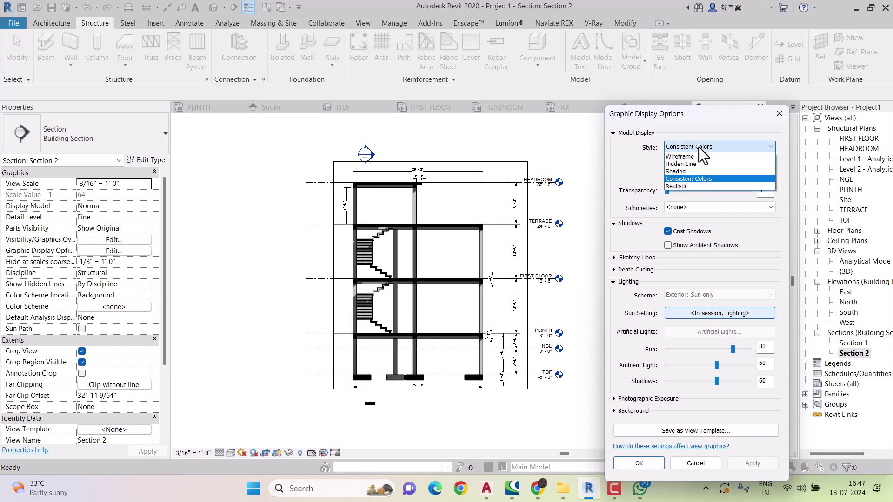
click(683, 169)
click(754, 463)
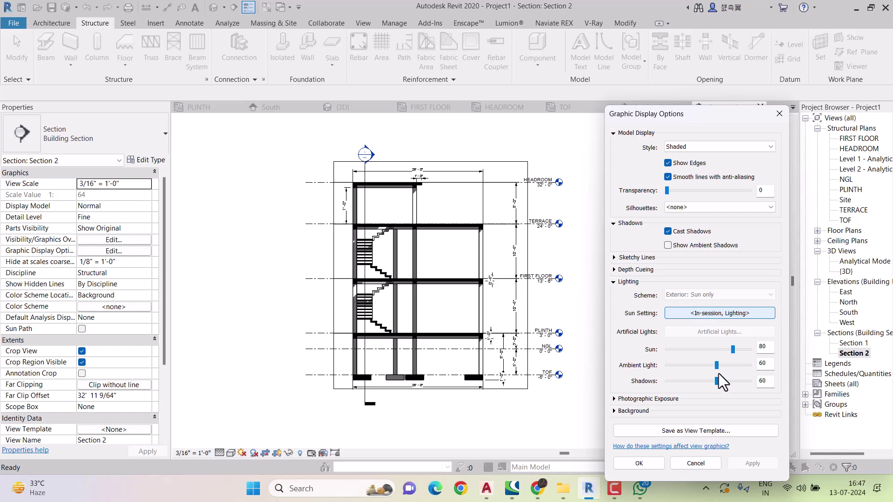
drag(676, 382, 680, 382)
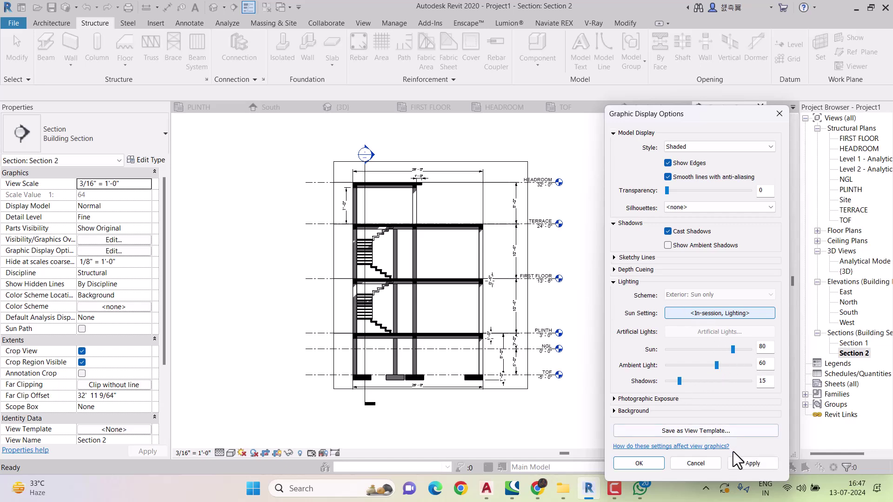
click(745, 463)
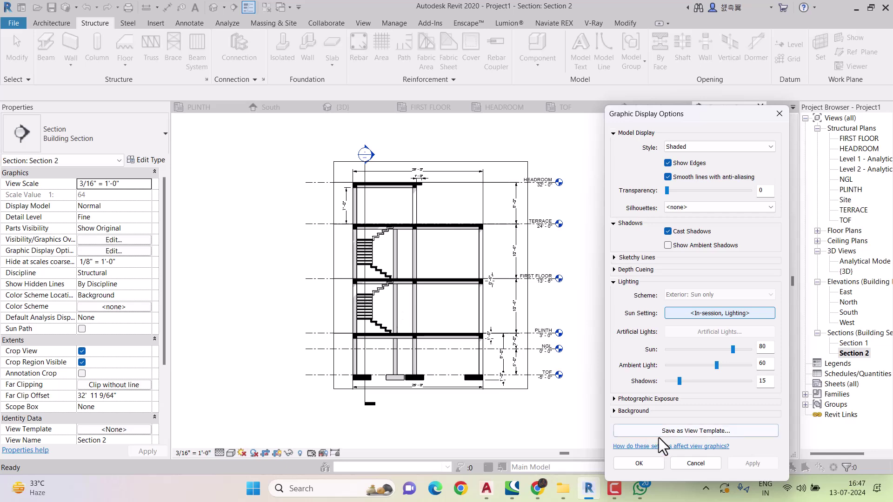
- Give Section 2 a Gradient background and accept the graphic display options
click(616, 412)
click(698, 427)
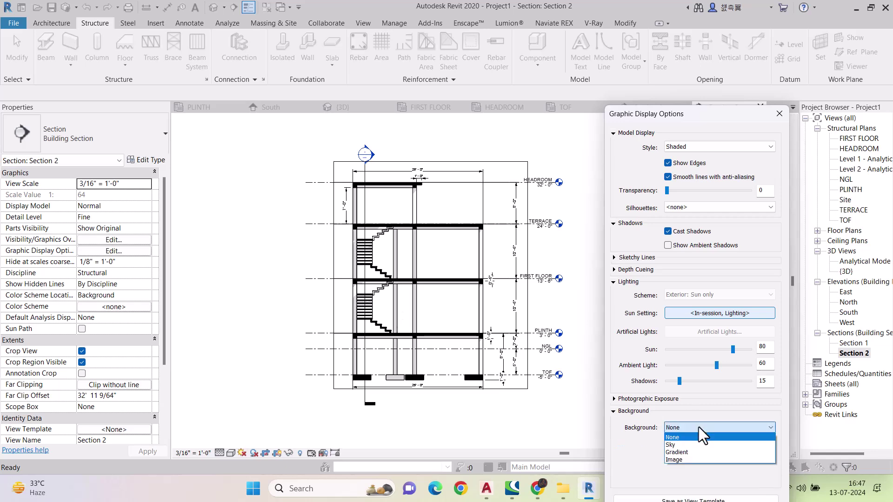
click(697, 453)
click(614, 412)
click(753, 464)
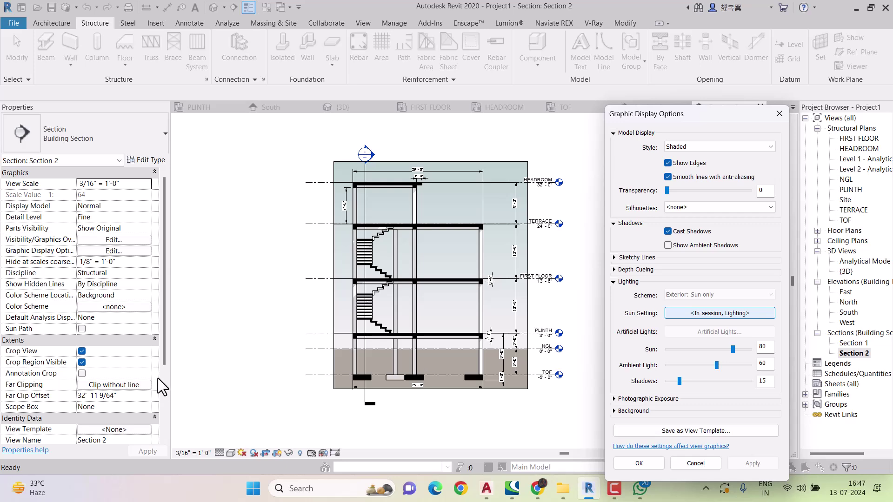
click(635, 464)
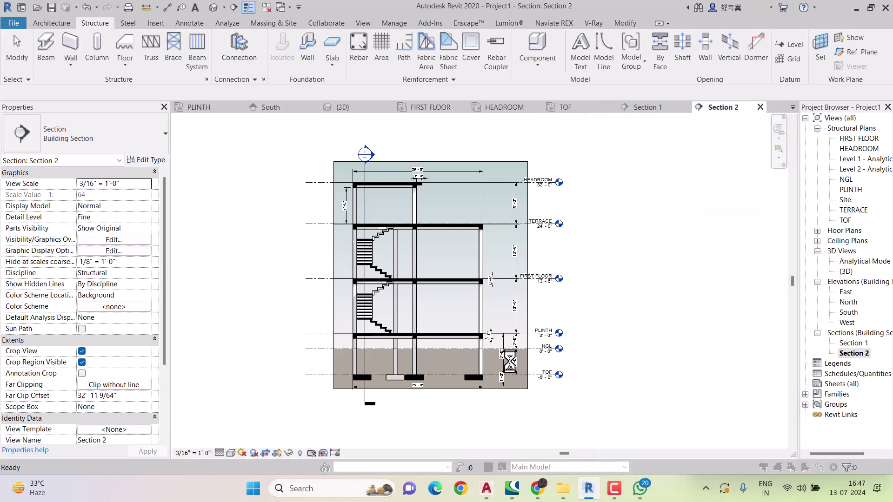
- Start saving the project to a file
click(403, 215)
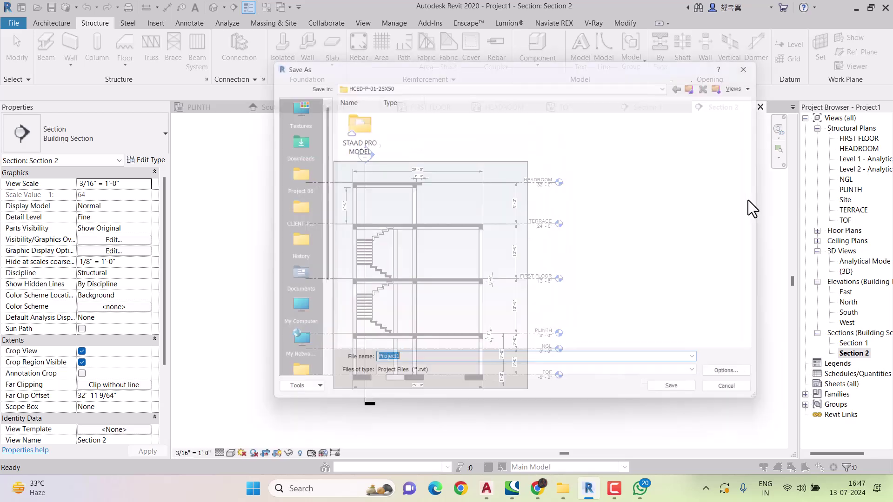
right_click(474, 166)
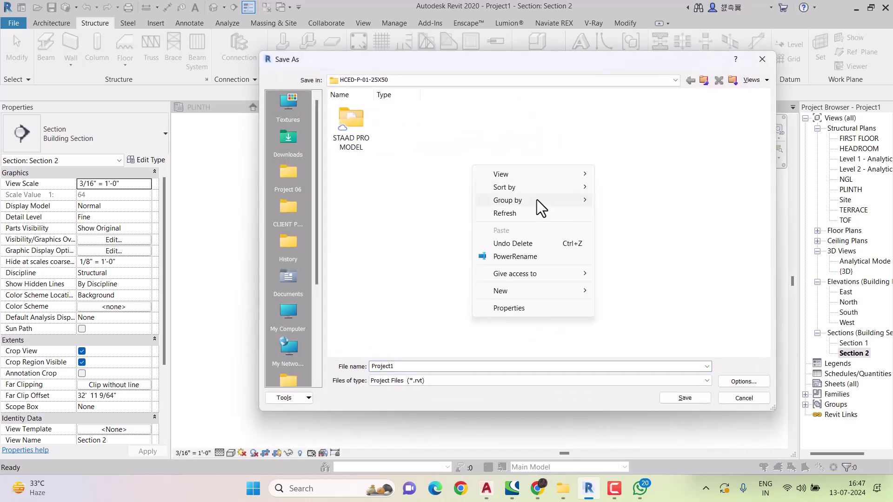
mouse_move(526, 291)
click(625, 65)
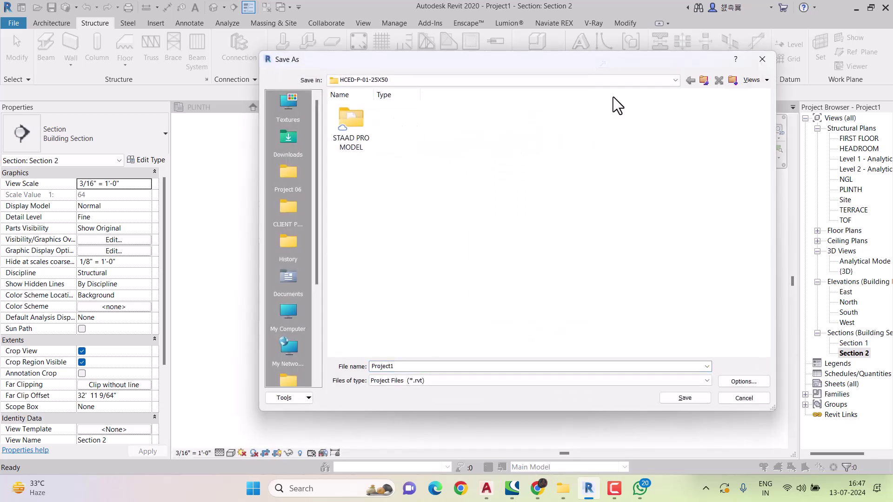
key(Escape)
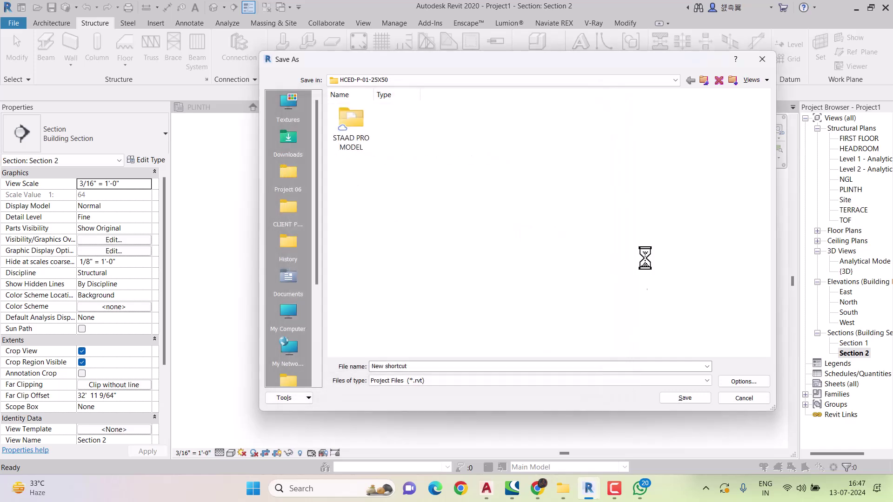
- Create a folder named REVIT STRUCTURE inside the HCED-P-01-25X50 folder
right_click(601, 285)
mouse_move(649, 372)
click(741, 137)
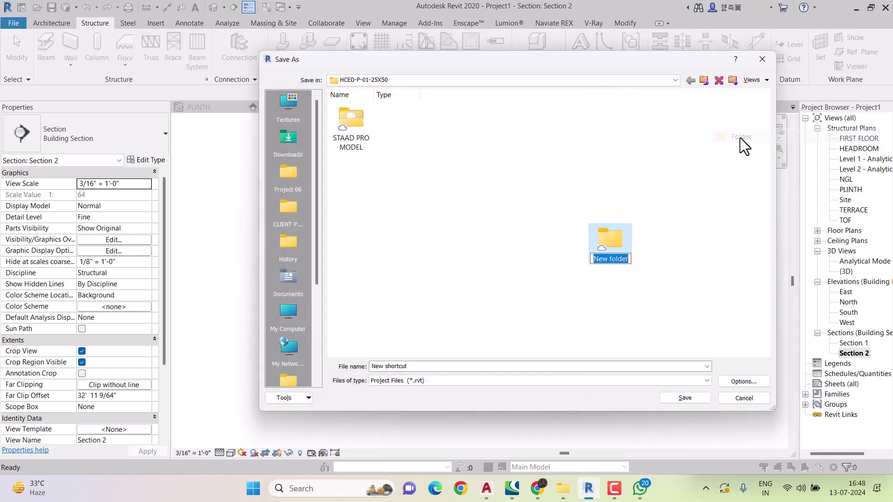
text(REVIT STRUCTURE)
key(Return)
- Save the project as MODEL in the REVIT STRUCTURE folder
double_click(612, 230)
click(542, 366)
text(MODEL)
key(Return)
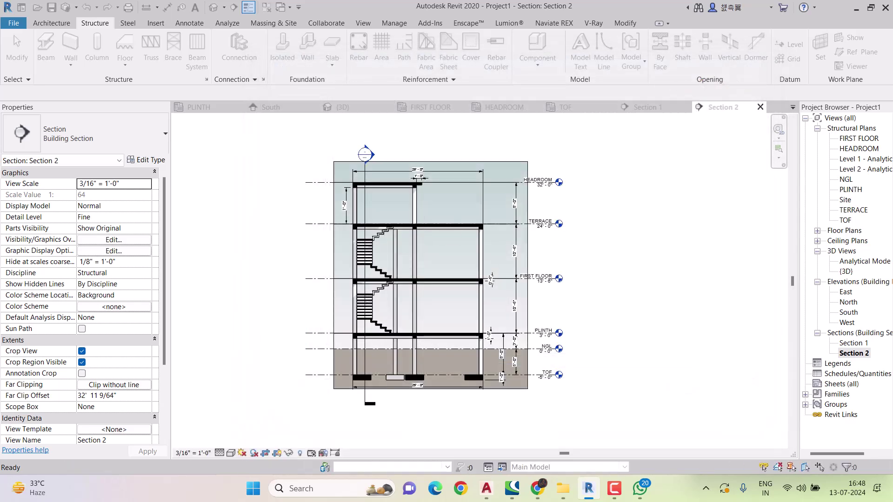
- Open the Section 1 view and set its graphic display style to Shaded with Cast Shadows enabled
double_click(855, 344)
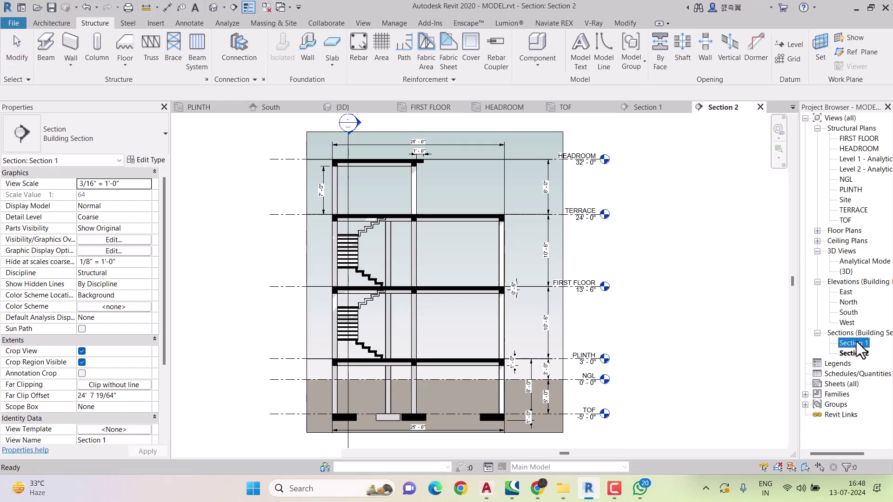
click(230, 453)
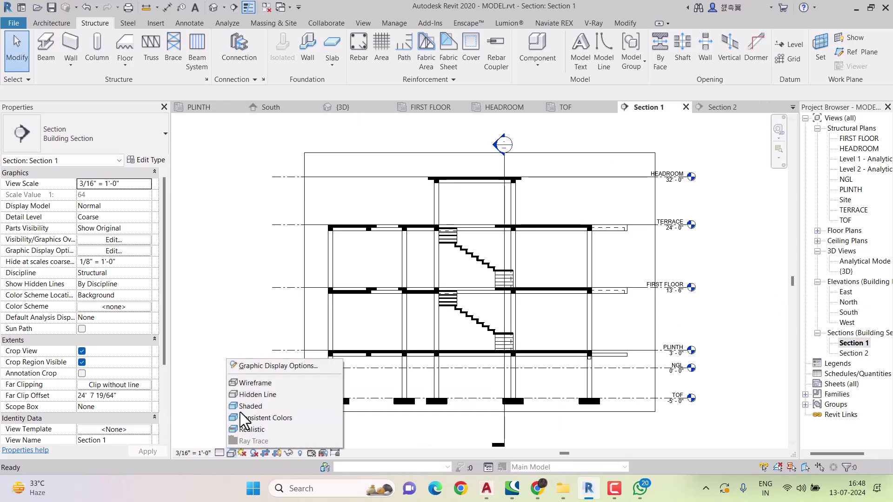
click(255, 365)
click(691, 146)
click(692, 169)
click(626, 224)
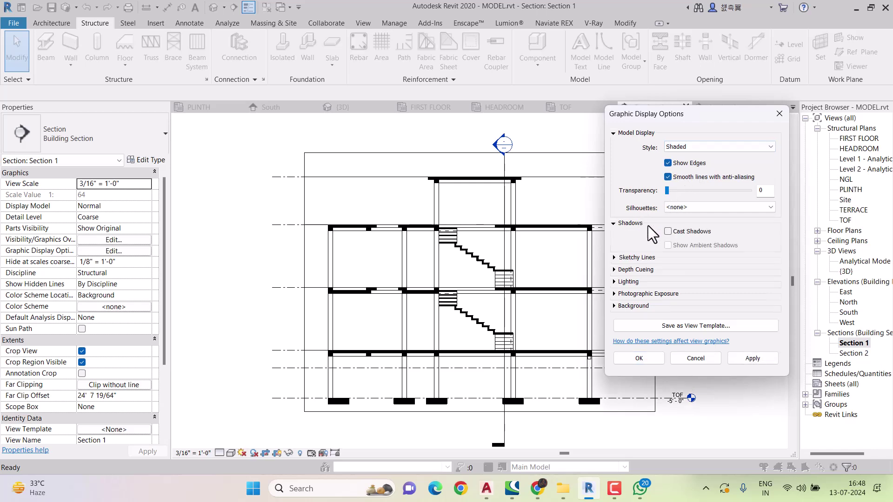
- Give Section 1 a Gradient background in the graphic display options
click(616, 305)
click(676, 323)
click(684, 346)
- Set the Section 1 lighting to ambient light 80 and shadows 10, and accept the graphic display options
click(623, 282)
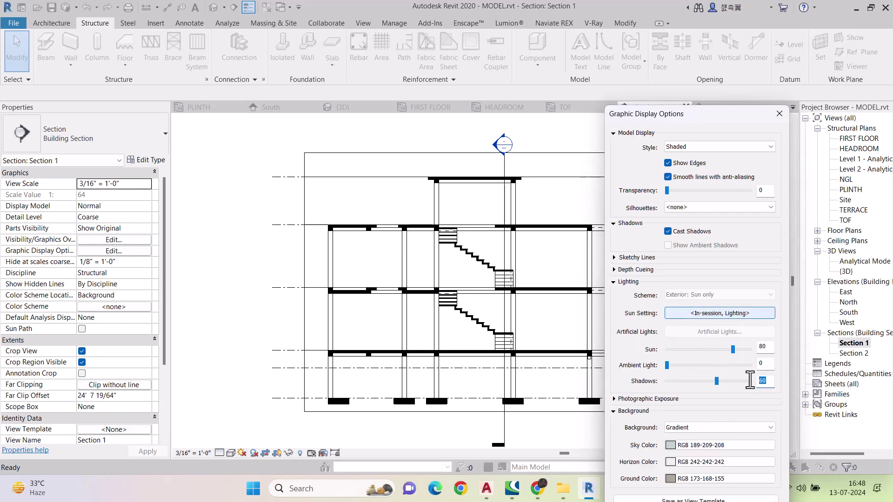
click(765, 364)
drag(705, 116, 736, 66)
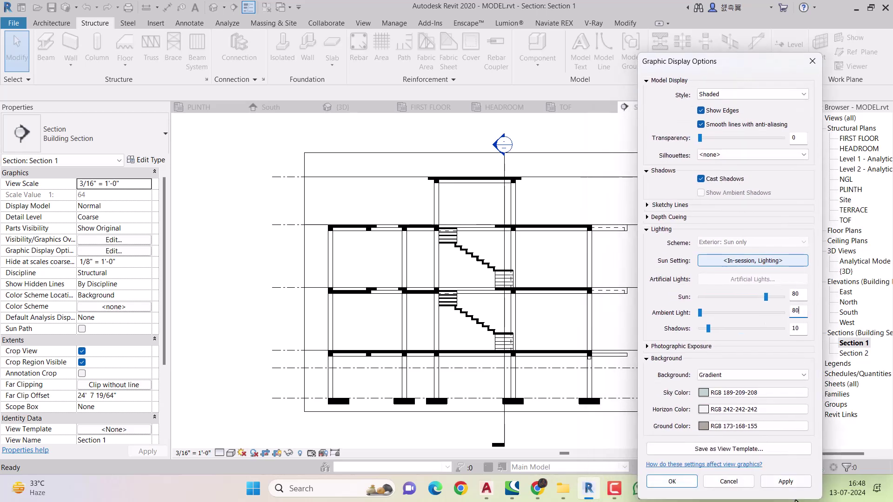
click(784, 477)
click(672, 477)
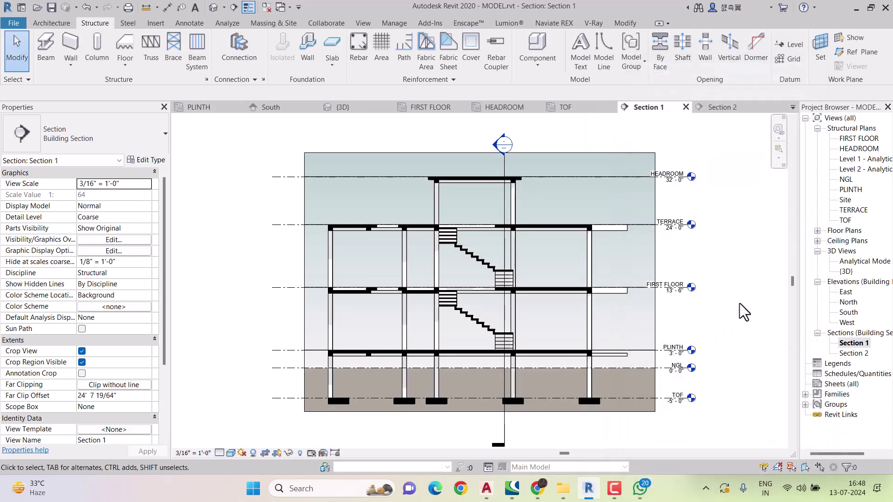
- Add a vertical chain of aligned dimensions between all the levels from TOF up to HEADROOM, beside the level heads in Section 1
click(167, 8)
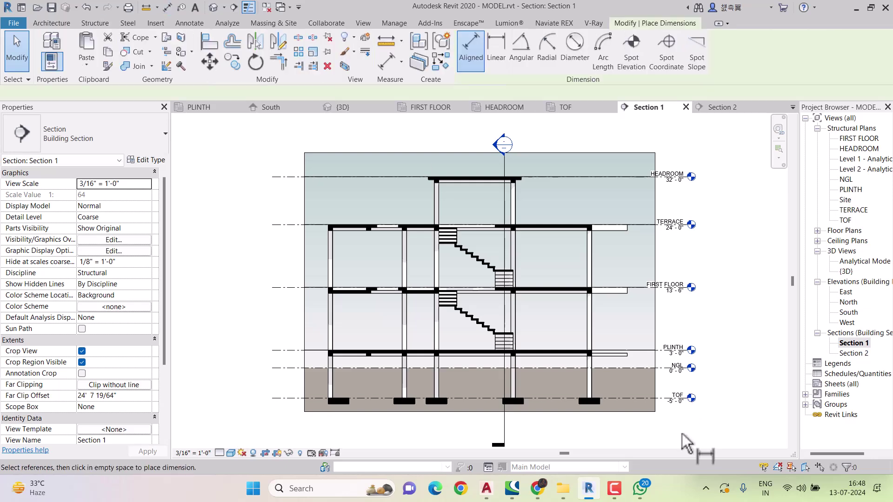
scroll(643, 401, up, 2)
click(640, 362)
click(641, 334)
click(641, 238)
click(641, 143)
middle_drag(642, 143, 646, 211)
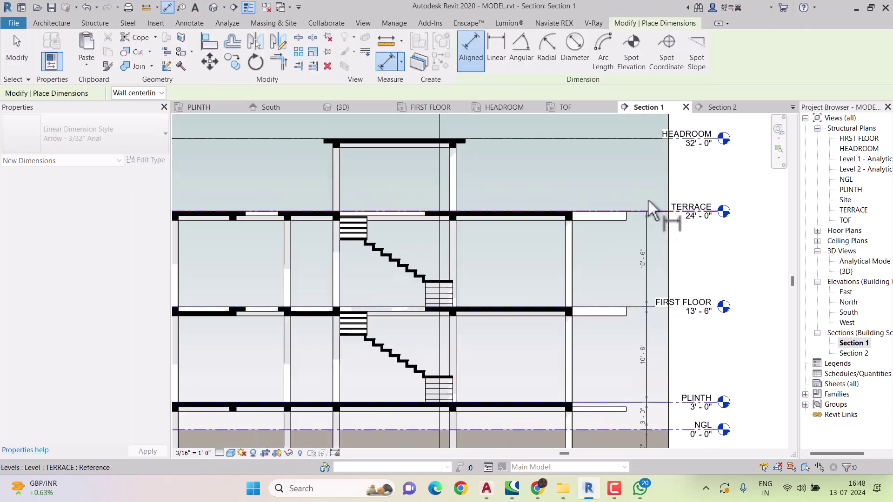
middle_drag(646, 138, 657, 217)
click(657, 215)
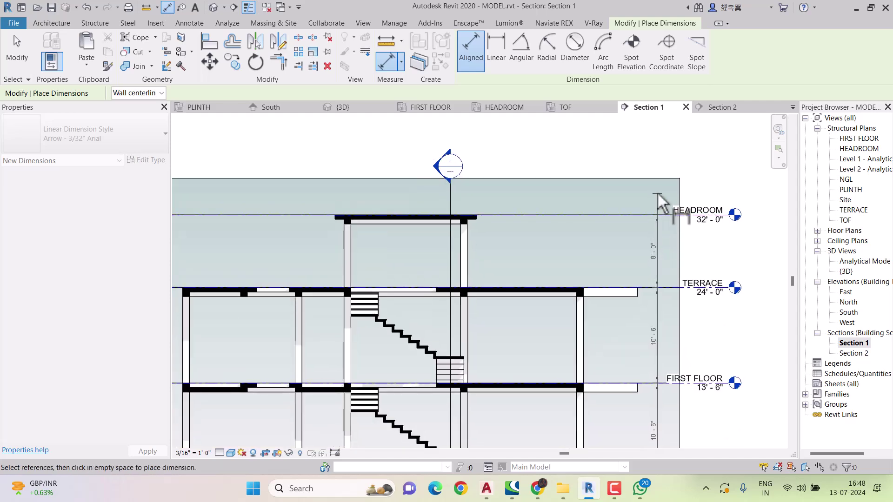
click(657, 194)
scroll(658, 195, down, 2)
middle_drag(644, 297, 649, 285)
key(Escape)
key(Escape)
scroll(456, 342, up, 1)
middle_drag(456, 342, 466, 311)
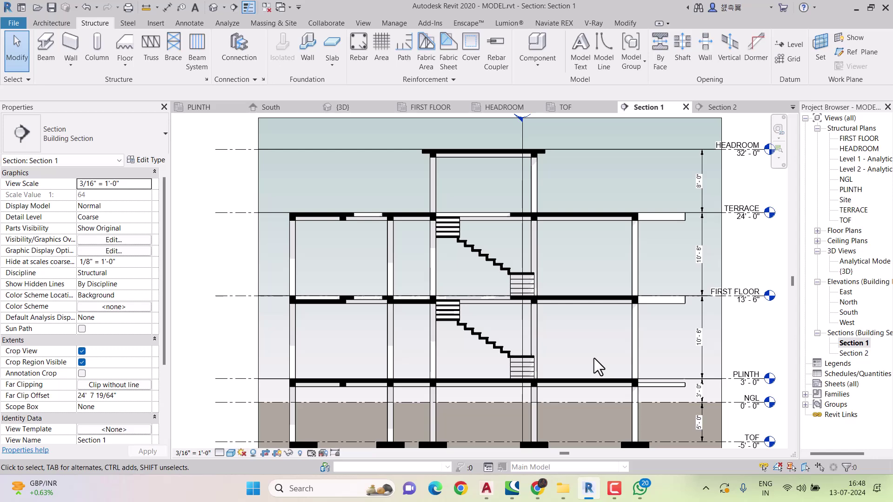
drag(656, 305, 673, 293)
scroll(585, 266, down, 2)
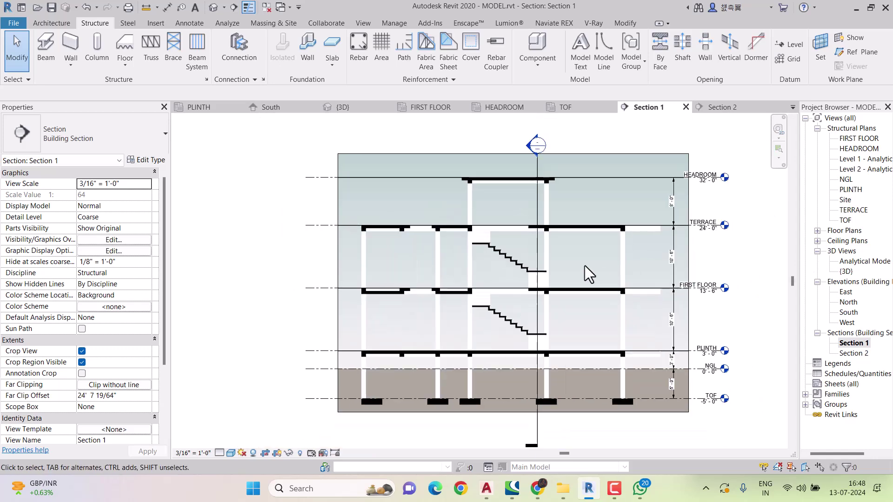
- Add a chained horizontal dimension above the building in Section 1, covering the outer columns' overall span and the projecting beam beyond them
click(167, 6)
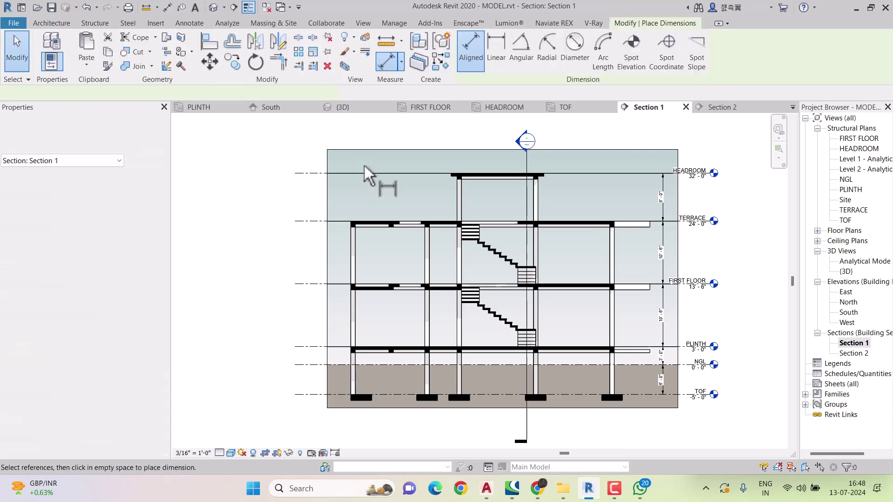
scroll(358, 217, up, 2)
click(349, 252)
middle_drag(786, 237, 721, 272)
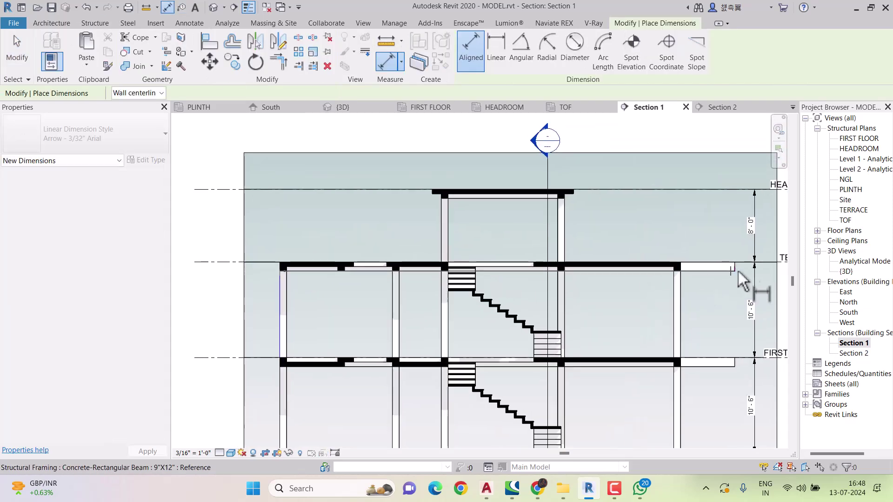
click(684, 287)
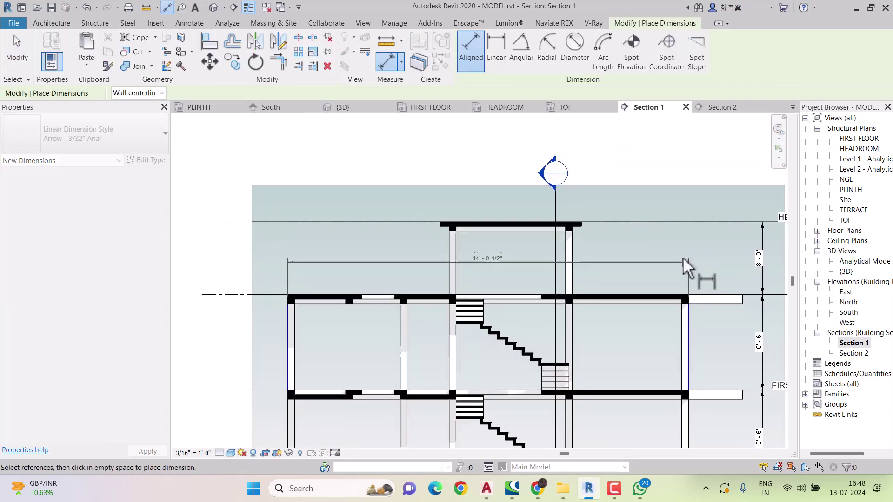
click(744, 298)
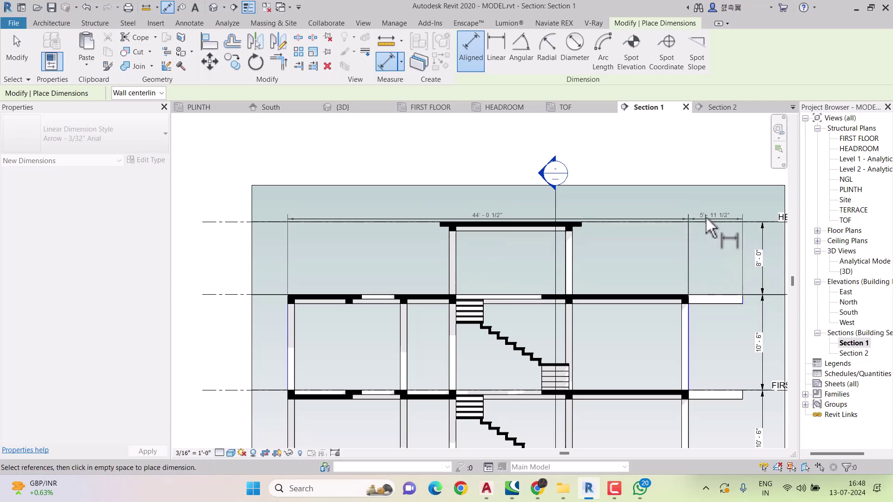
click(705, 205)
scroll(607, 255, down, 2)
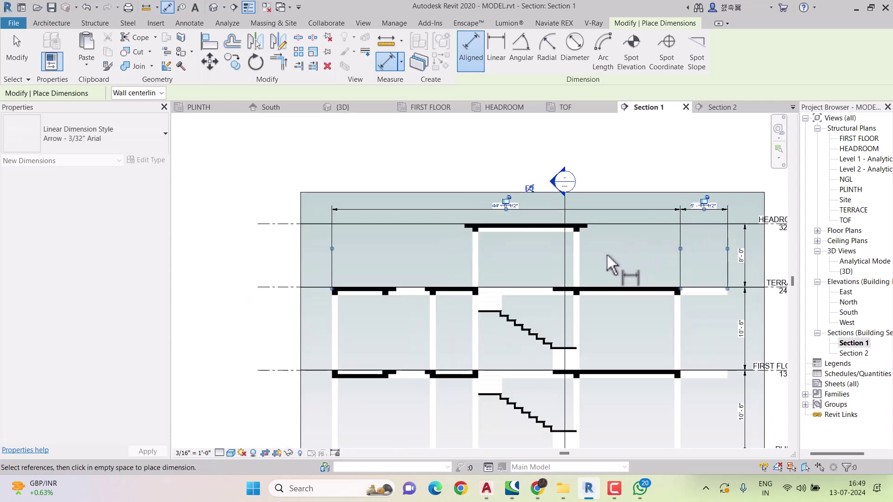
key(Escape)
key(Escape)
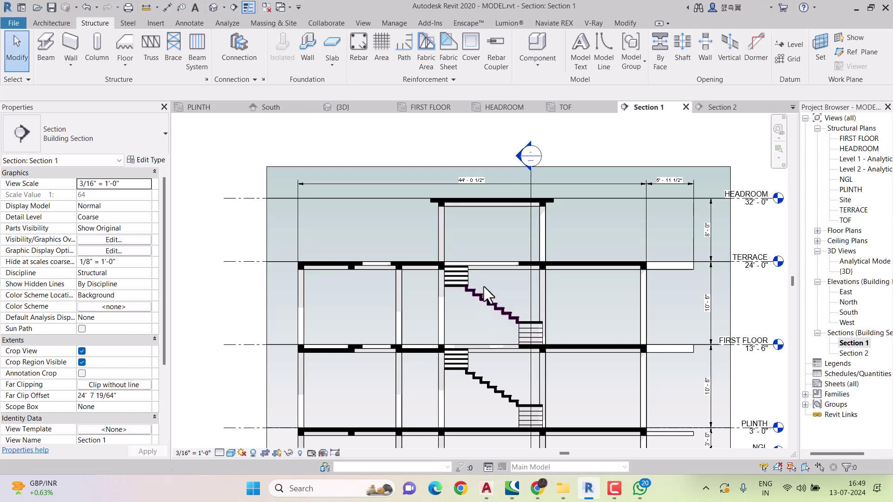
scroll(586, 261, down, 2)
scroll(587, 275, up, 1)
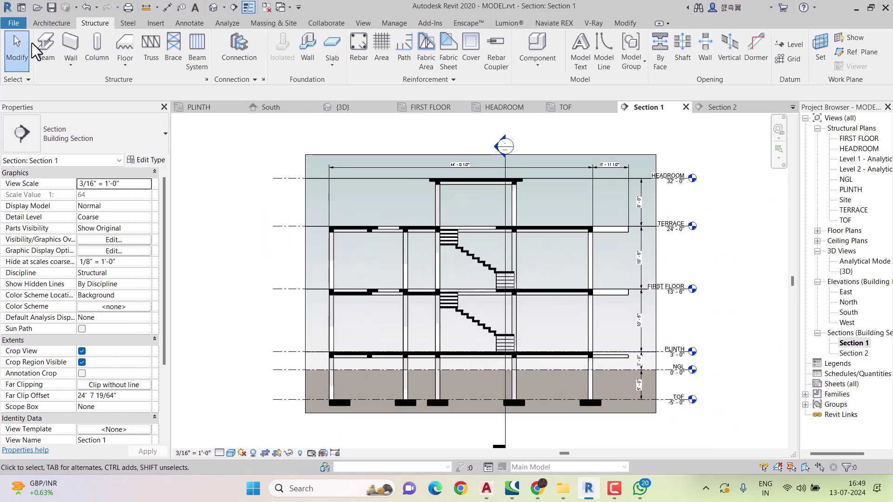
- Save the project and set up an image export named MODEL in the REVIT STRUCTURE folder
click(58, 7)
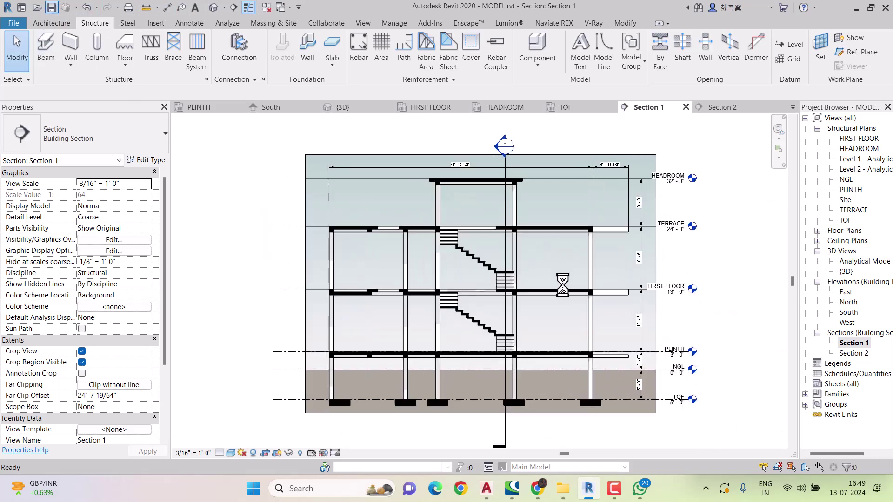
click(18, 24)
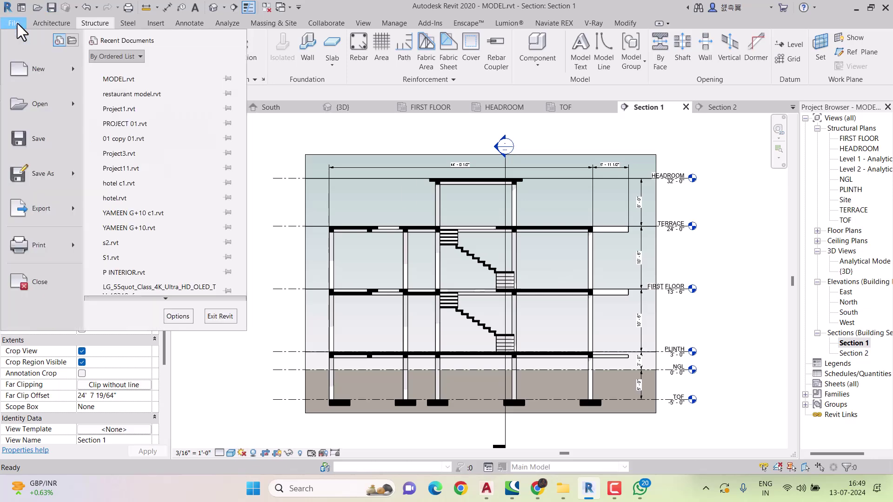
mouse_move(40, 207)
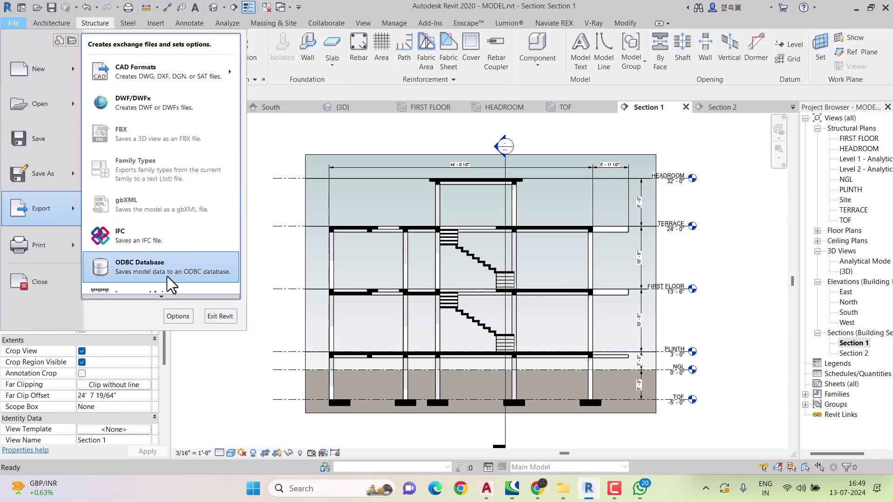
click(163, 296)
mouse_move(195, 249)
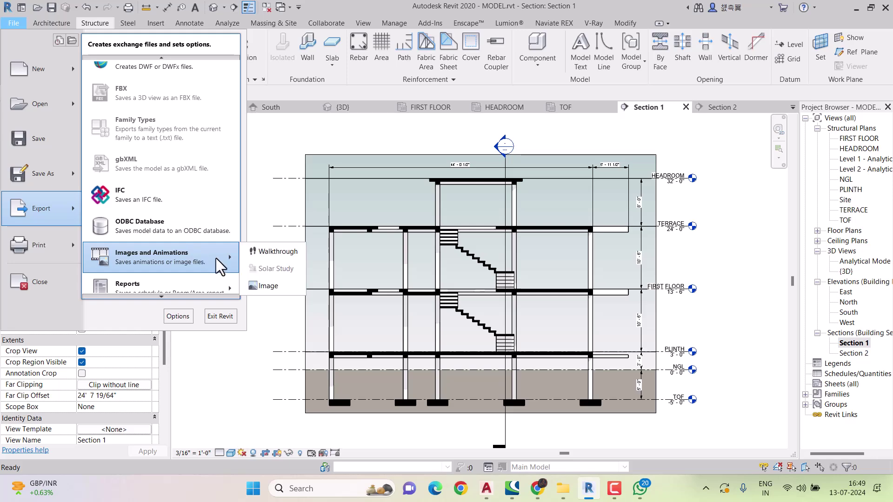
click(257, 280)
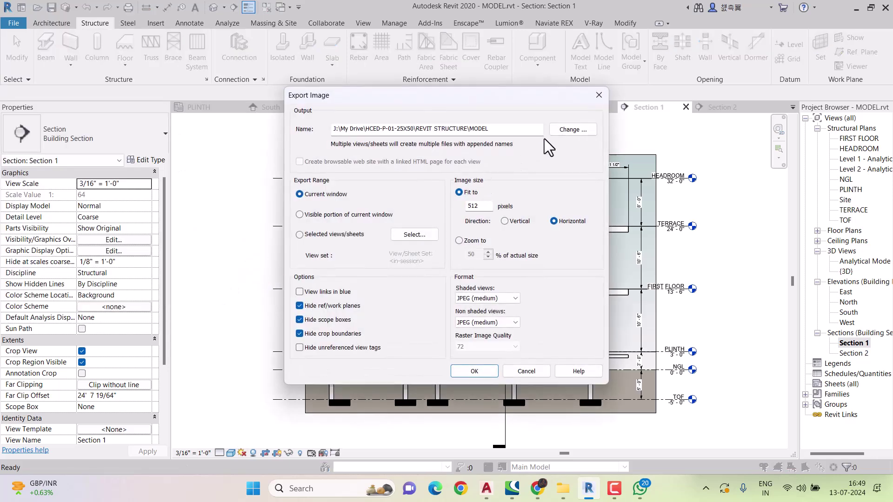
click(572, 129)
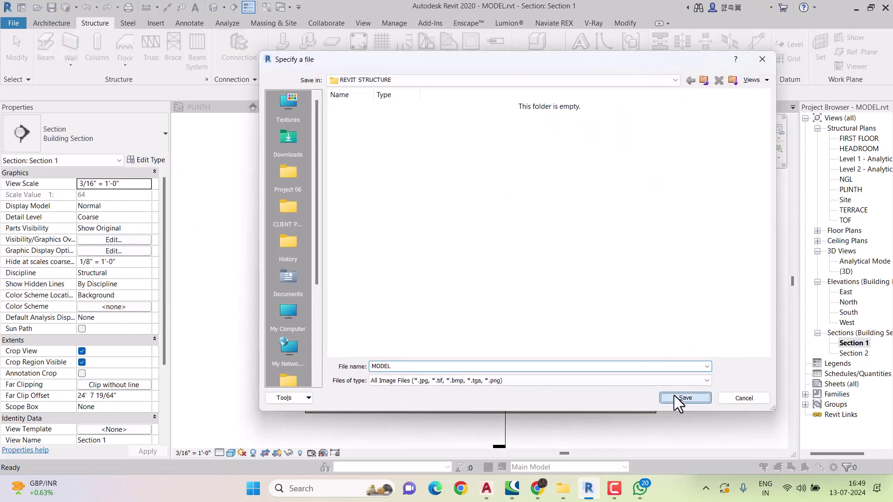
click(679, 398)
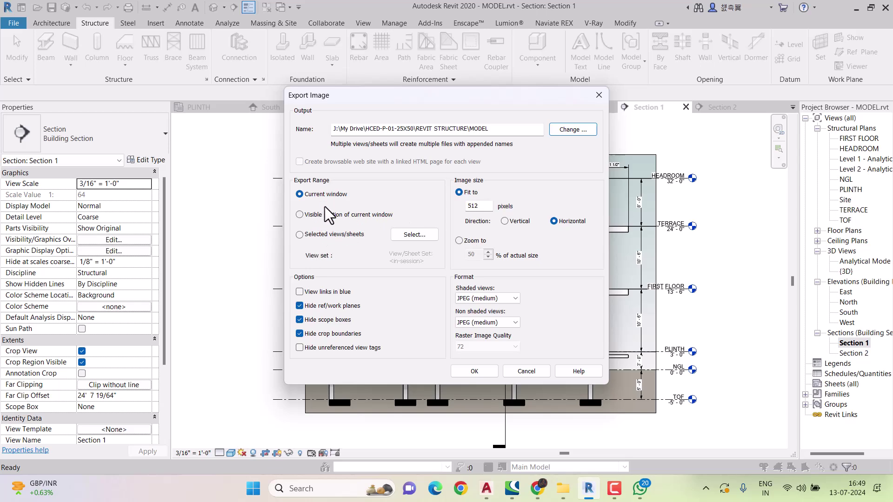
- Choose Section 1 and Section 2 as the views to export and save the selection as Set 1
click(317, 234)
click(405, 234)
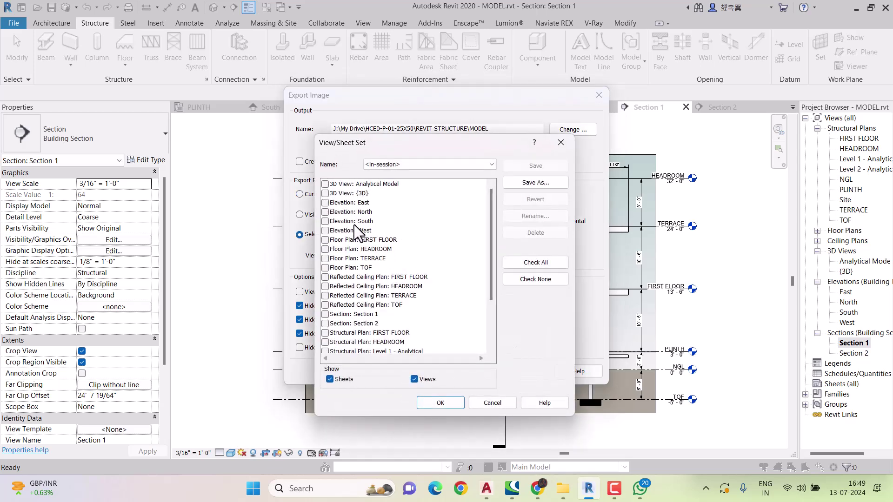
scroll(338, 218, down, 2)
click(326, 258)
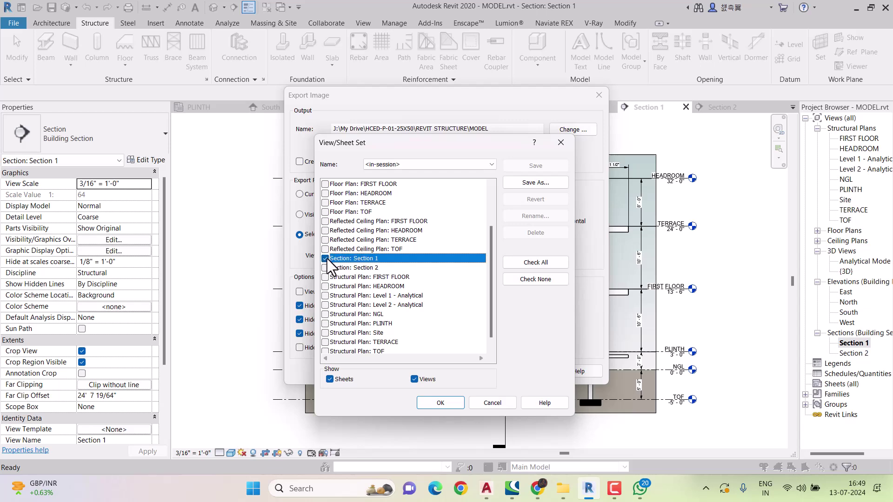
click(326, 267)
click(439, 403)
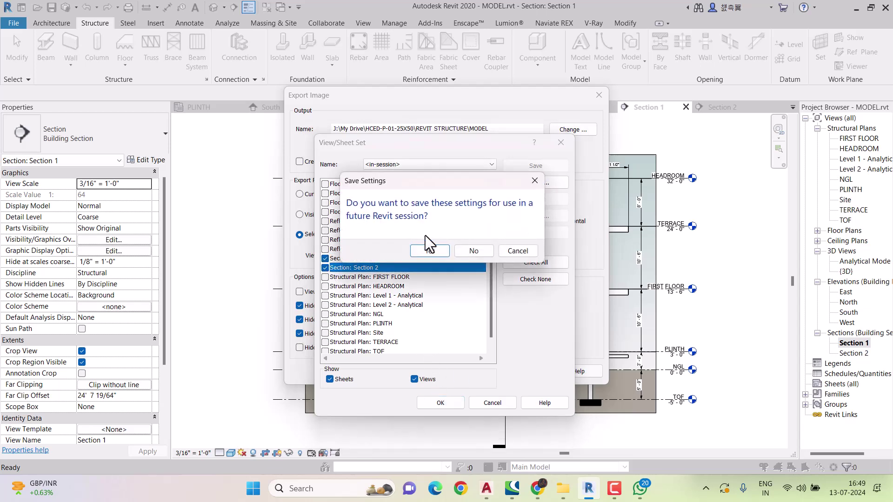
click(428, 252)
click(410, 266)
- Set shaded and non-shaded views to PNG with a horizontal image size of 5120 pixels, and export the images
click(507, 298)
click(477, 339)
click(479, 324)
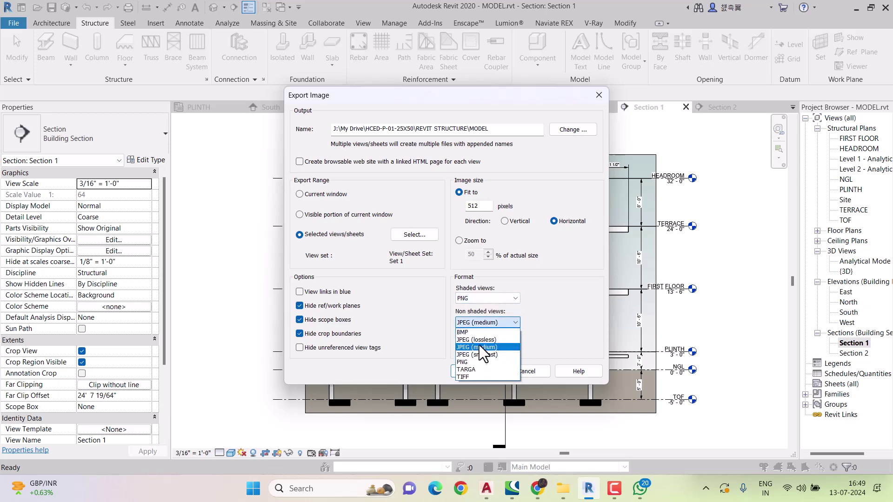
click(473, 363)
drag(479, 206, 472, 207)
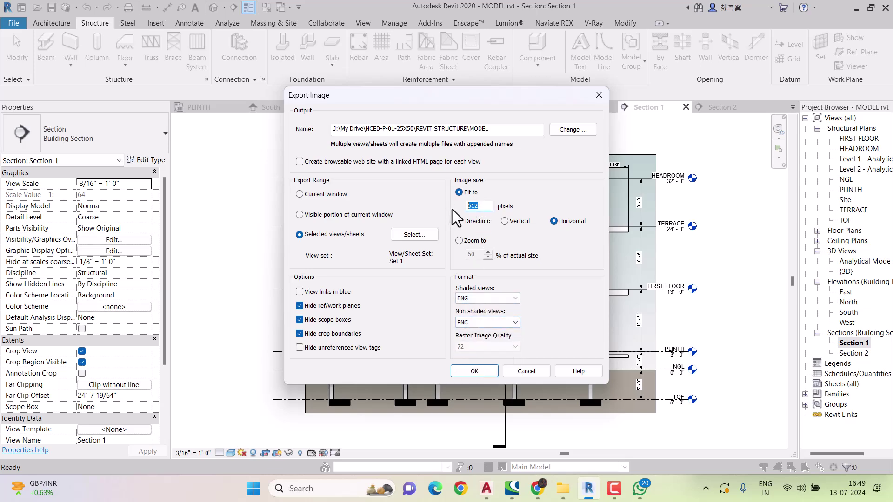
text(120)
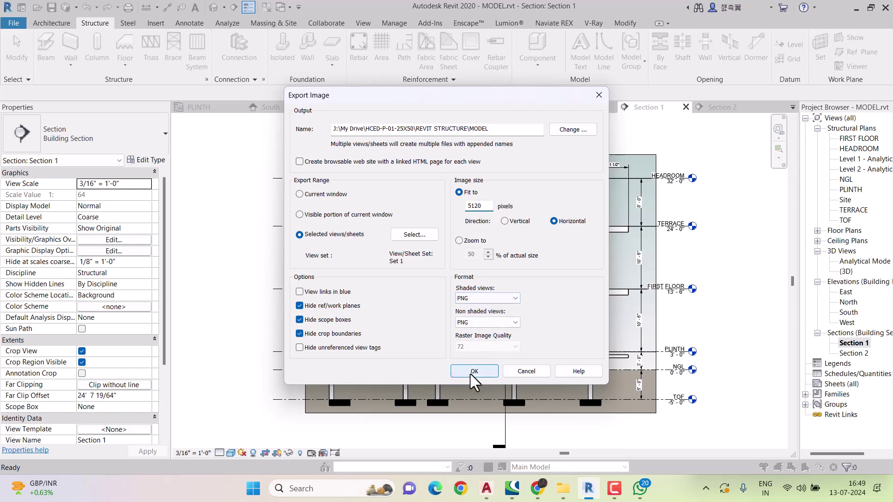
- Switch to File Explorer and open the exported Section 1 PNG from HCED-P-01-25X50's REVIT STRUCTURE folder
click(563, 488)
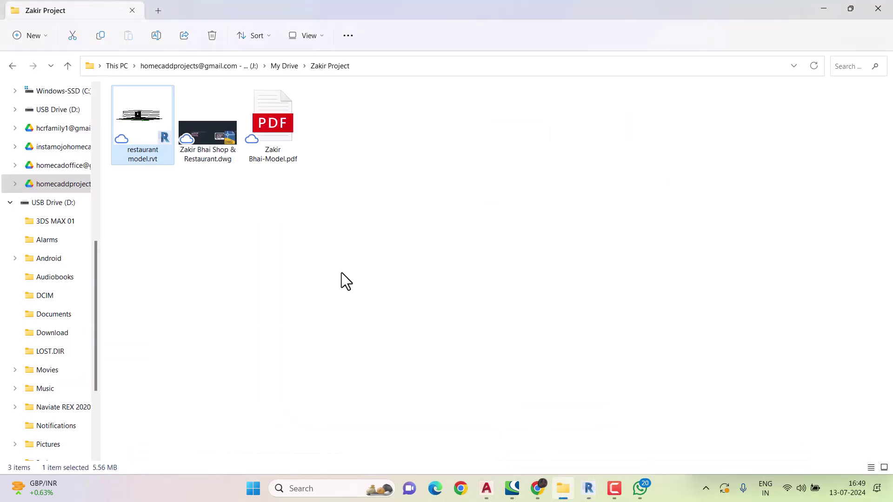
click(216, 68)
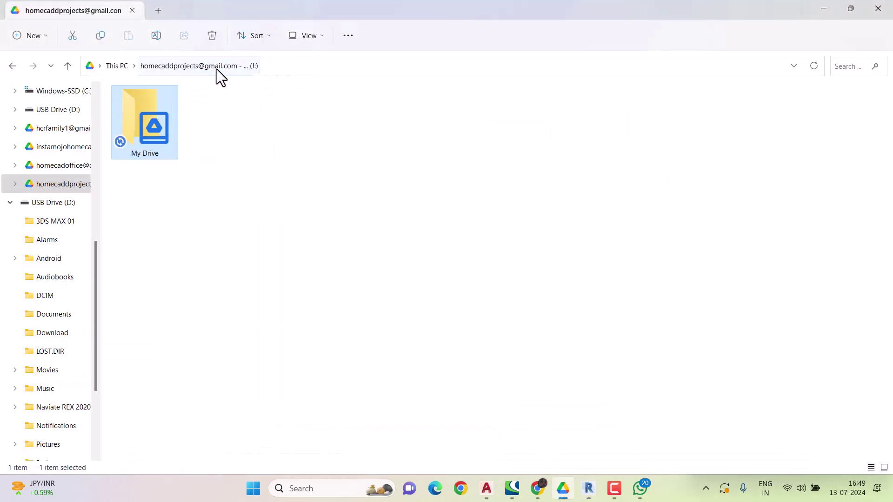
double_click(168, 97)
double_click(150, 109)
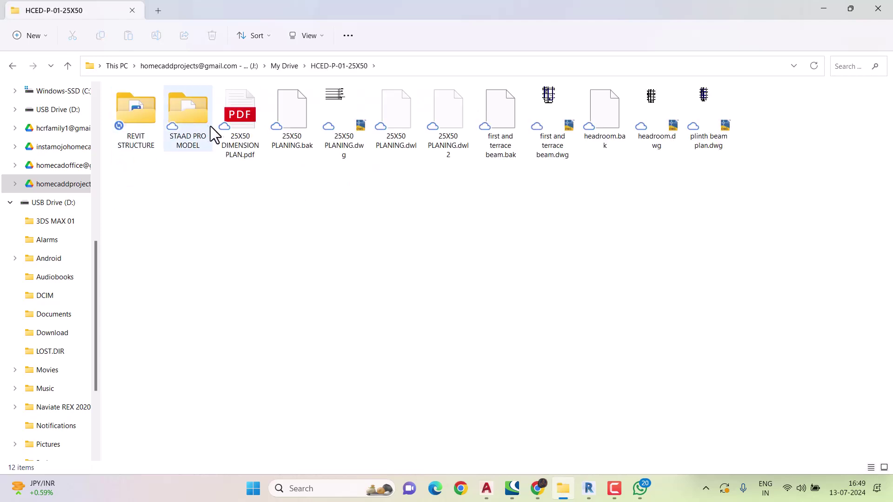
double_click(158, 118)
click(158, 155)
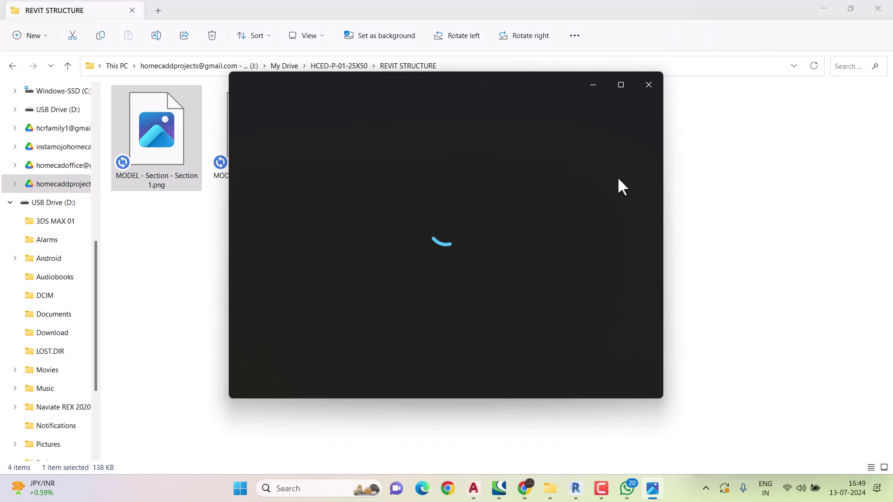
- Examine the exported Section 1 image maximized at a larger zoom from headroom level down, and close the viewer
click(621, 85)
scroll(426, 282, up, 3)
drag(660, 291, 594, 330)
drag(592, 243, 590, 305)
click(879, 13)
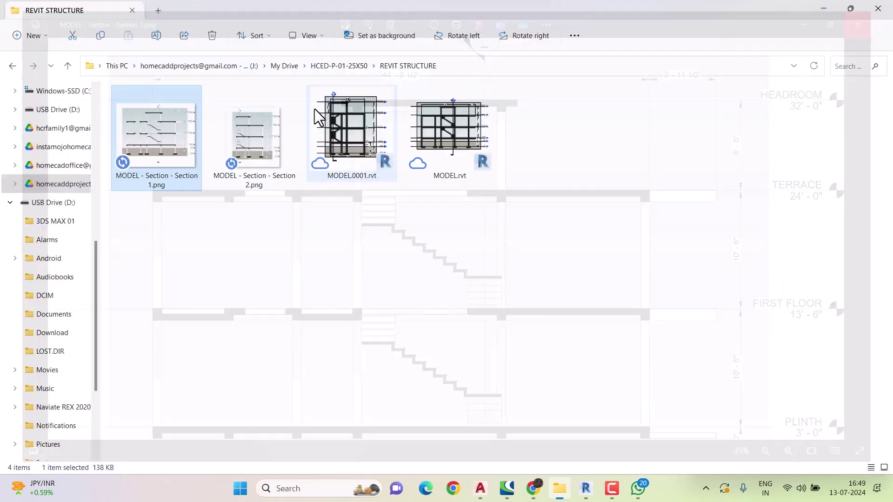
- Open the exported Section 2 PNG maximized, examine its levels and dimensions up close, and close the viewer
click(227, 136)
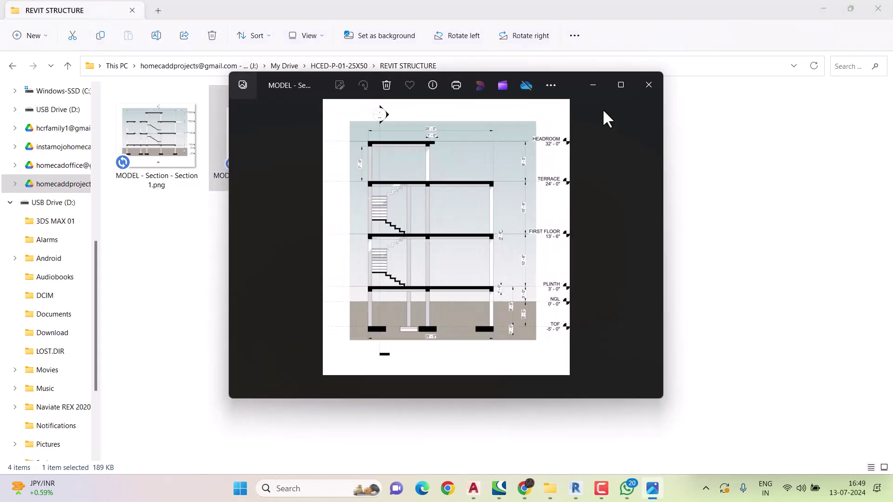
click(620, 84)
scroll(468, 399, up, 1)
drag(497, 267, 496, 382)
drag(493, 174, 498, 231)
key(alt+F4)
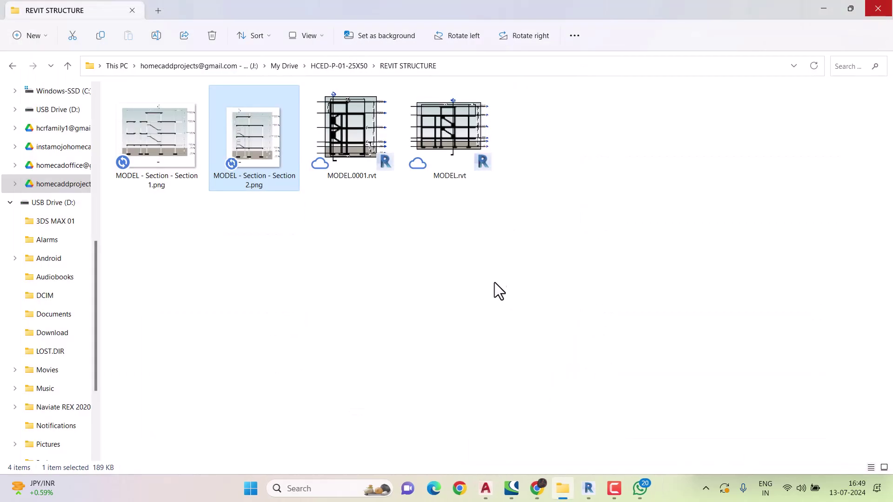
- Switch to Revit and set up a DWG export of the Set 1 views with the in-session export setup
mouse_move(590, 488)
click(592, 447)
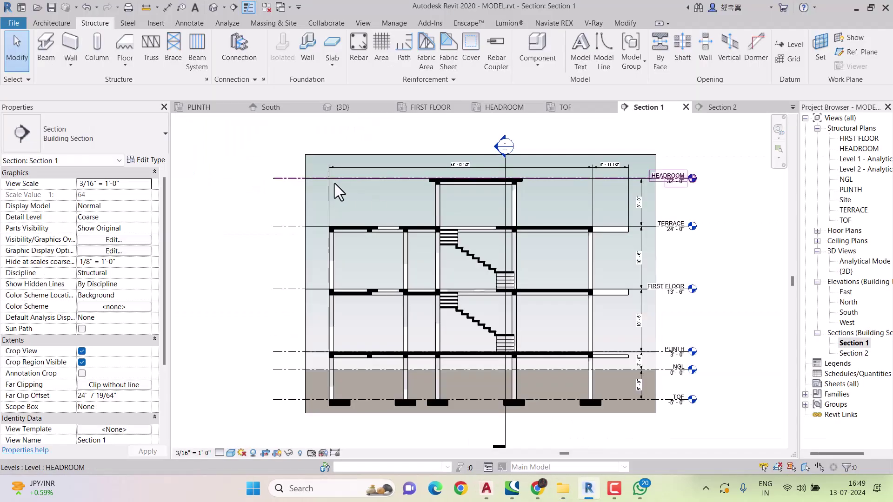
click(17, 24)
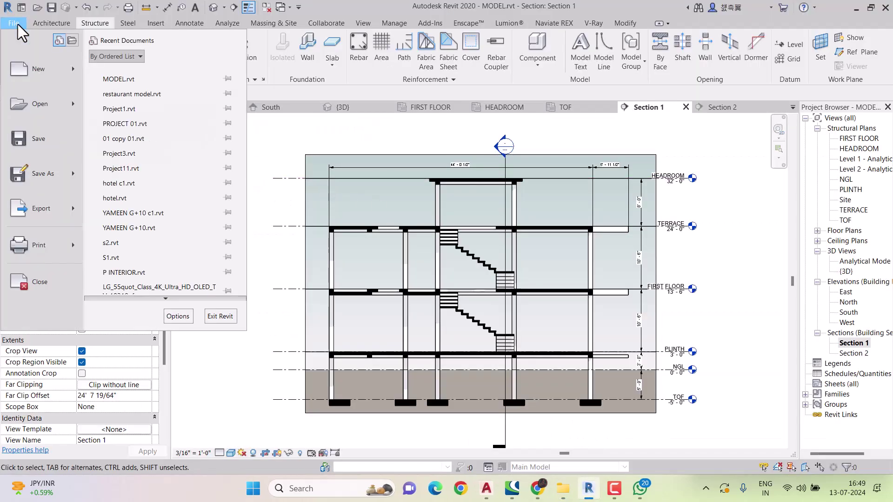
mouse_move(35, 206)
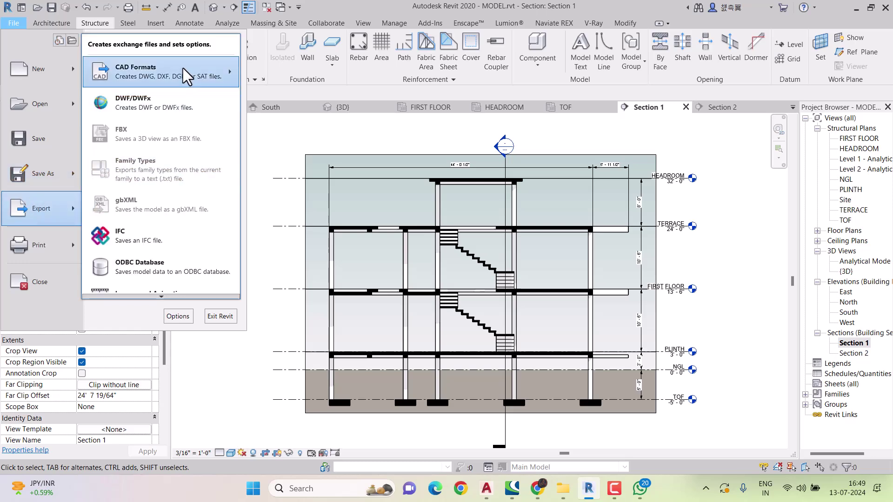
mouse_move(183, 68)
click(275, 66)
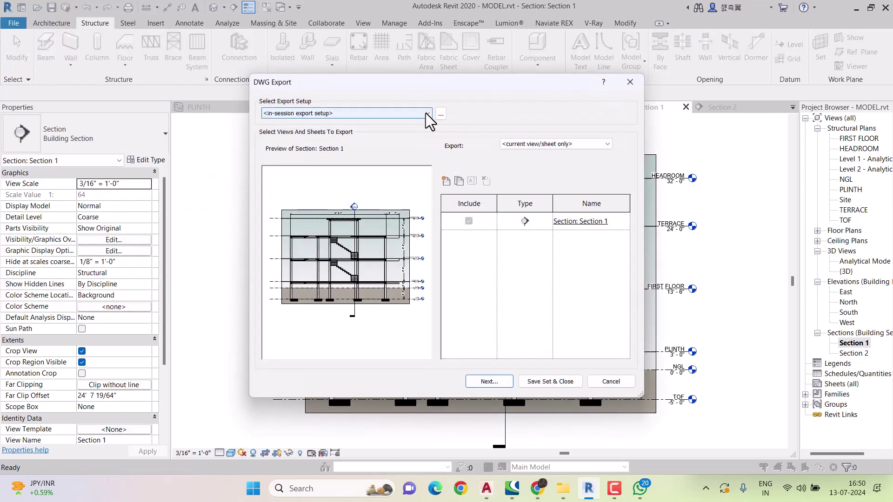
click(572, 143)
click(520, 170)
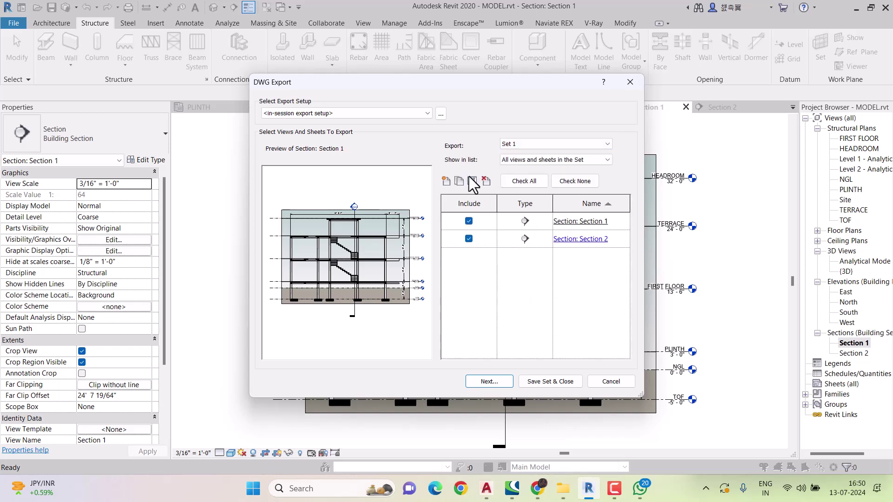
- Export the set to the REVIT STRUCTURE folder as AutoCAD 2018 DWG files with the prefix CAD FILE
click(487, 381)
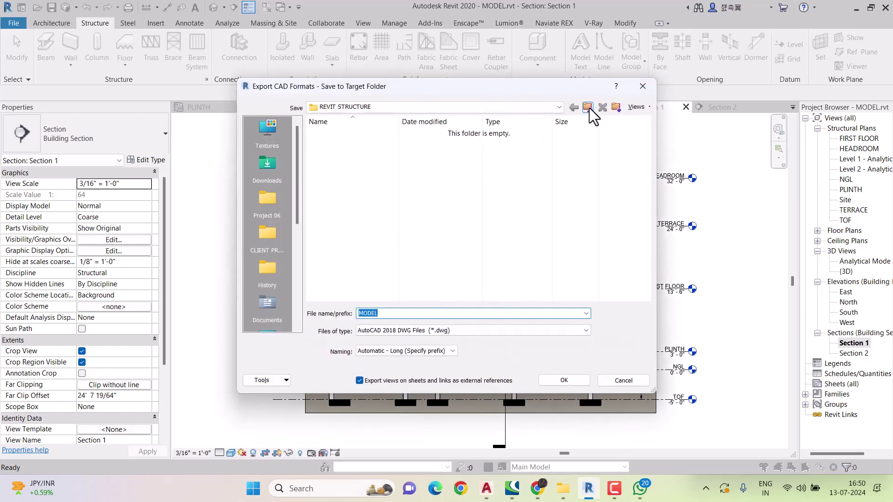
text(CAD FILE)
key(Return)
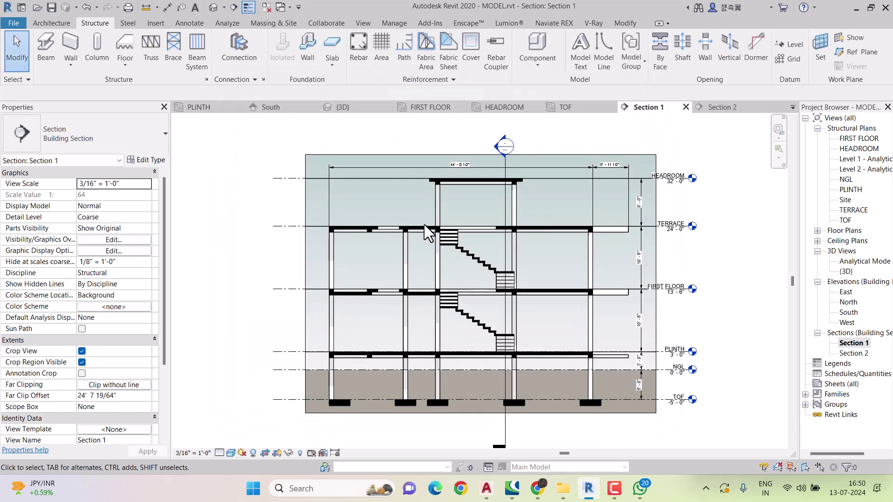
- Switch to File Explorer and check the REVIT STRUCTURE folder for the Section 1 and Section 2 DWG files
click(563, 489)
mouse_move(491, 109)
mouse_down()
mouse_move(563, 182)
mouse_move(587, 190)
mouse_up()
drag(681, 107, 802, 208)
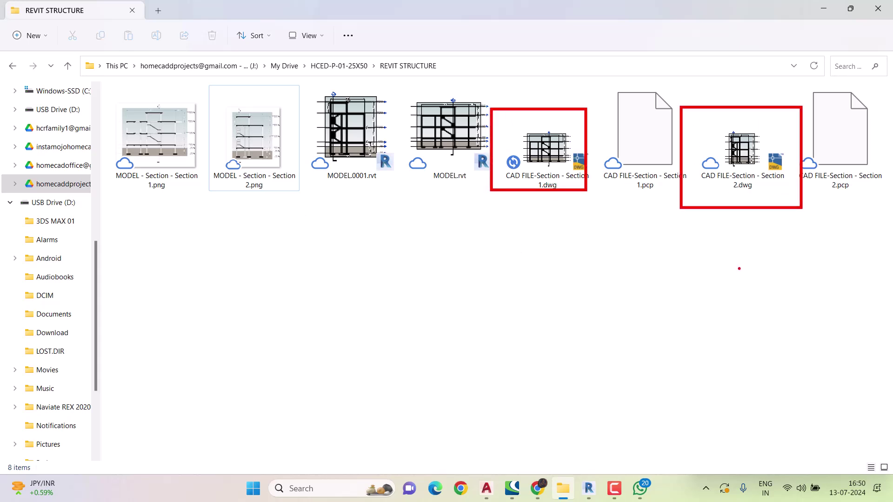
key(Escape)
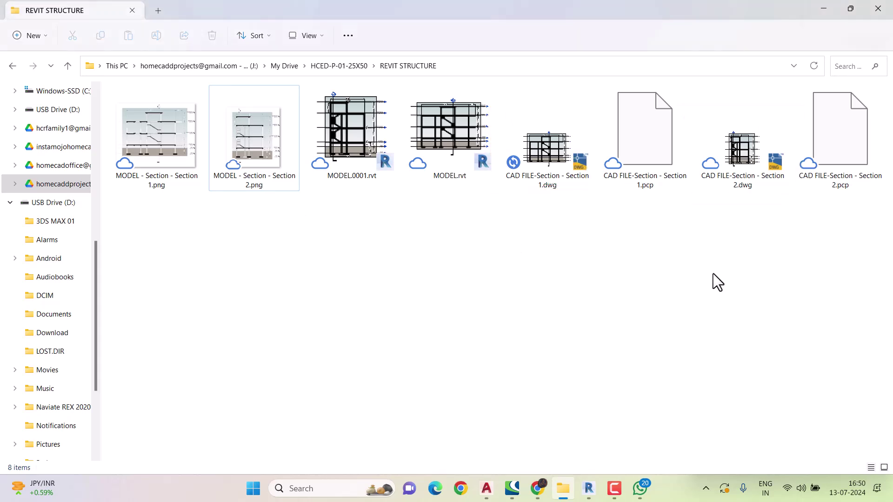
- Switch back to Revit, open the default 3D view, and examine the structural frame, including a front 9"X9" column
mouse_move(595, 488)
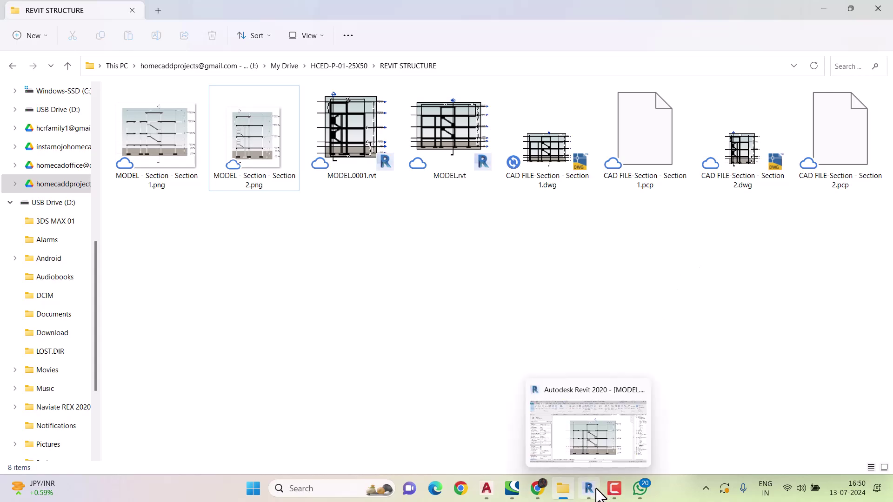
click(580, 418)
click(213, 8)
shift+middle_drag(454, 257, 487, 251)
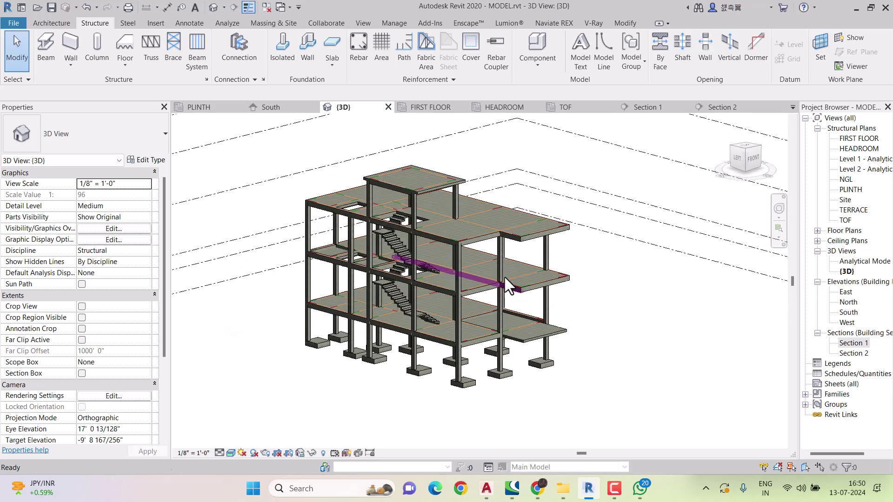
scroll(462, 316, up, 5)
click(463, 320)
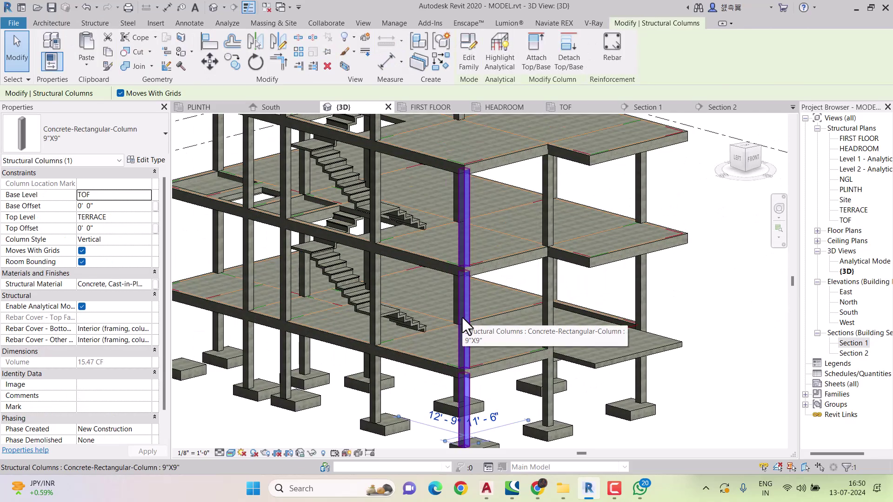
scroll(493, 359, up, 2)
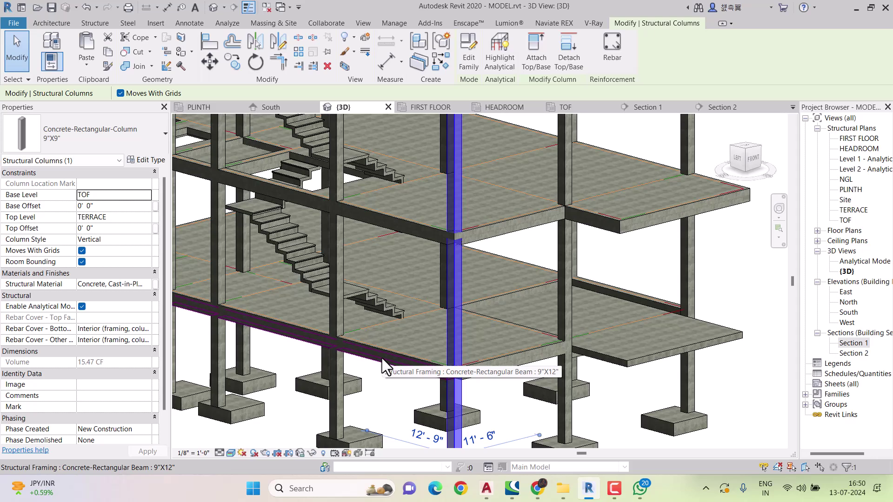
scroll(428, 331, down, 3)
middle_drag(457, 264, 491, 295)
key(Escape)
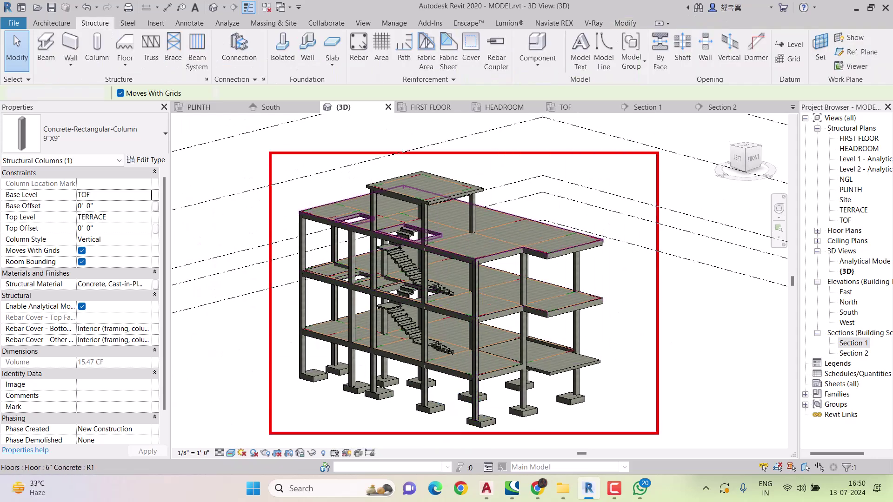
key(Escape)
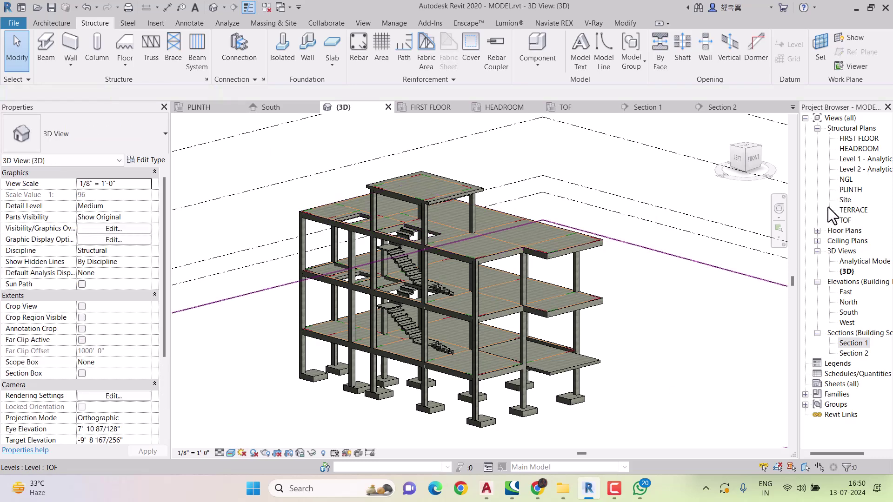
- Open the Analytical Model 3D view and examine the analytical lines of the whole frame
double_click(861, 262)
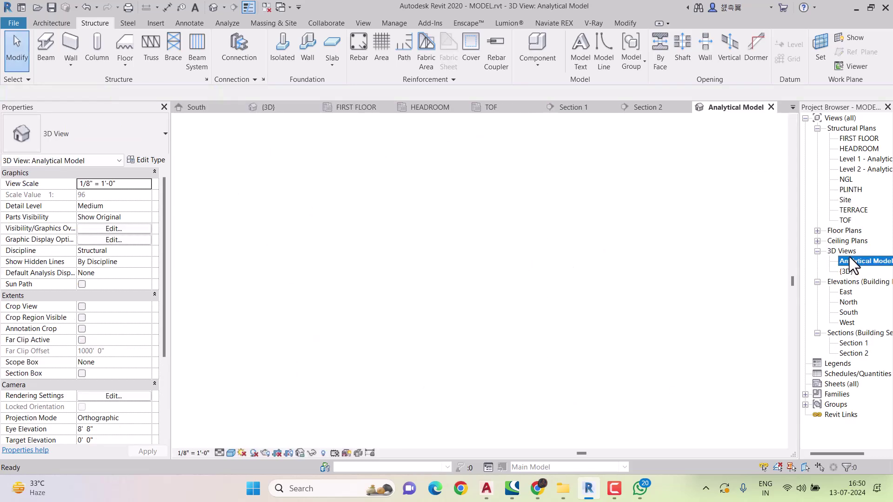
shift+middle_drag(600, 356, 515, 333)
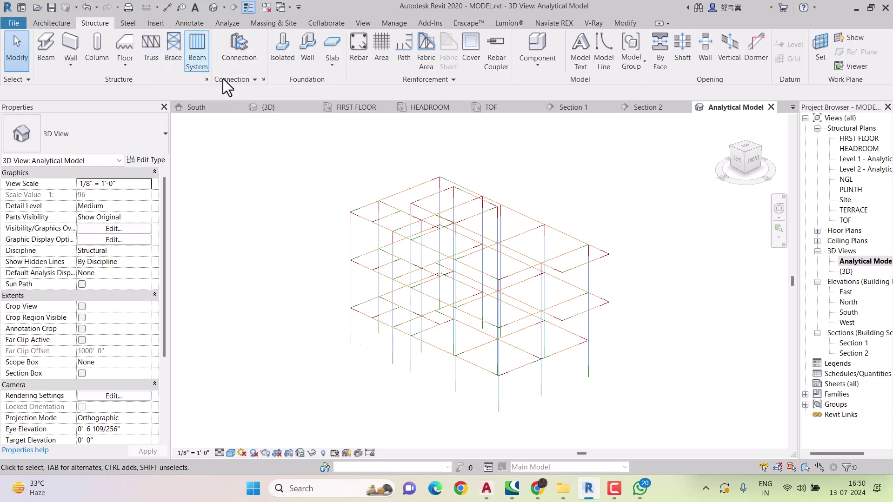
scroll(568, 293, up, 2)
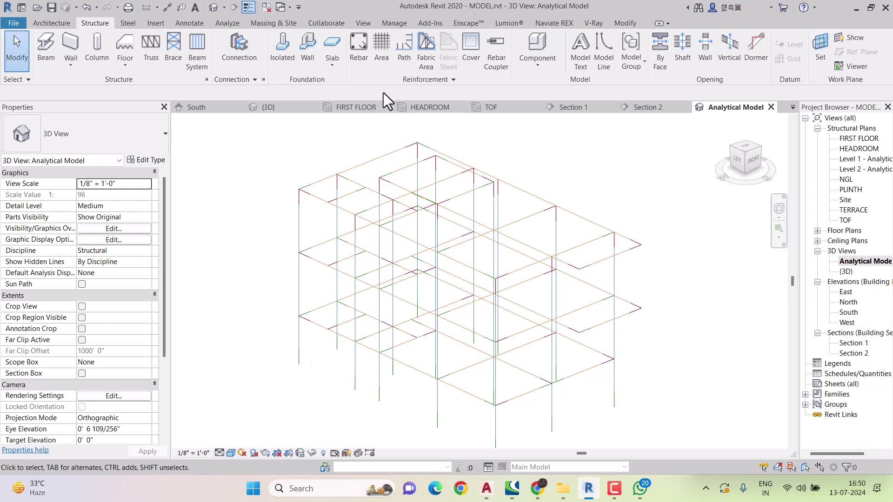
click(641, 488)
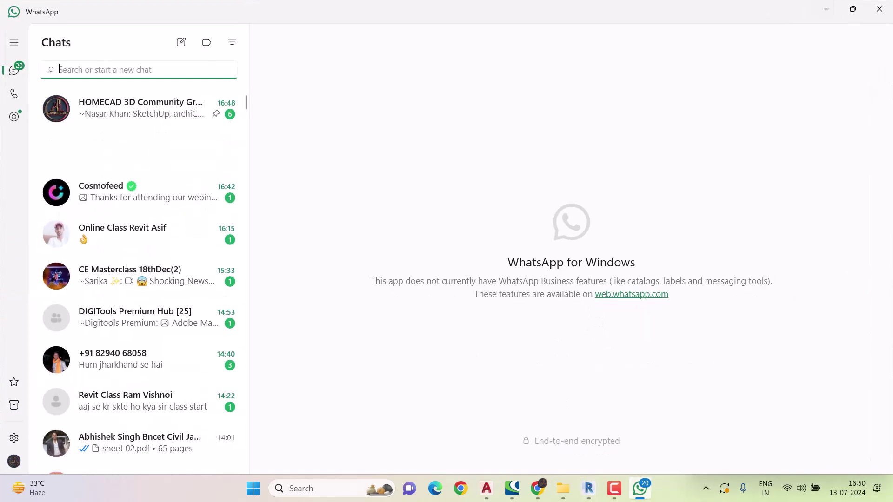
click(640, 489)
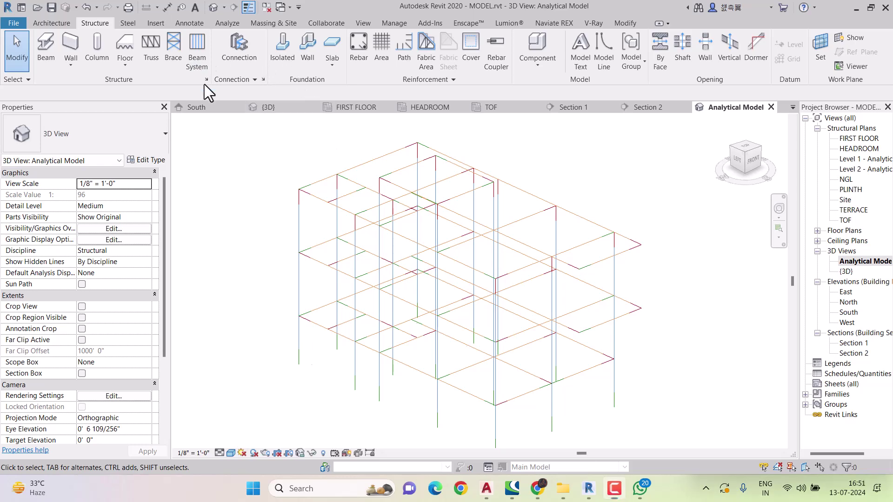
click(220, 23)
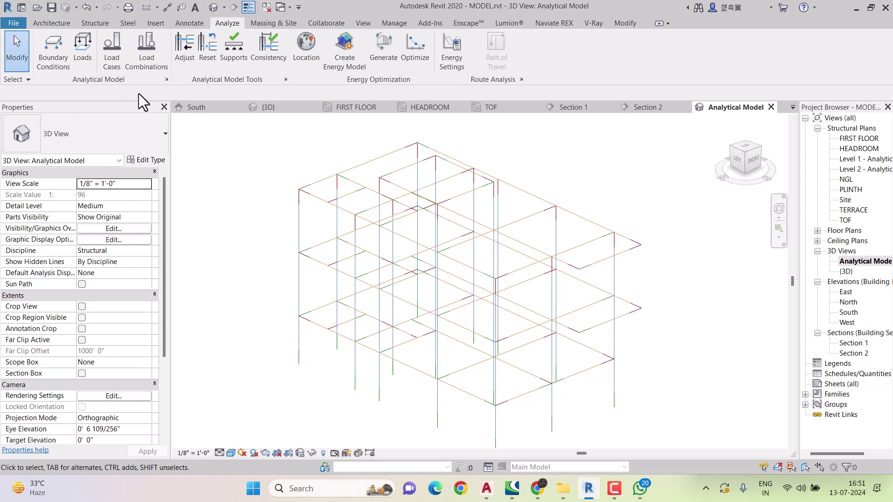
click(65, 23)
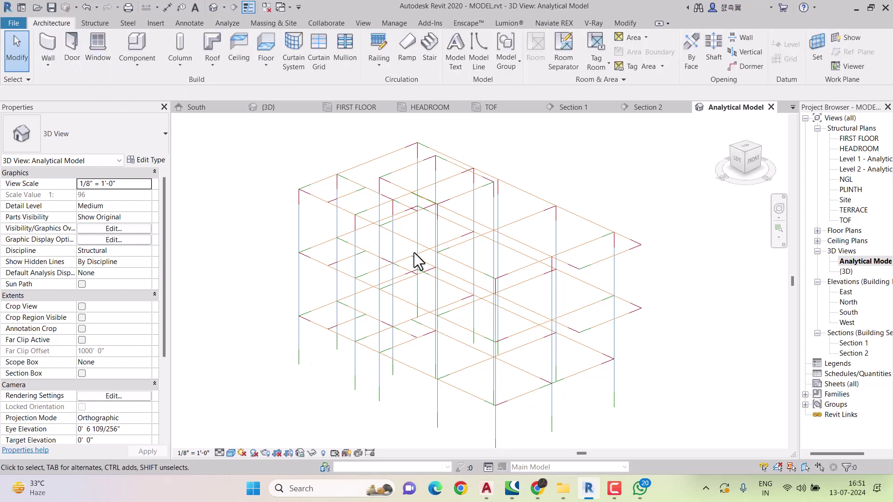
- Return to the {3D} view of the structural model
double_click(849, 270)
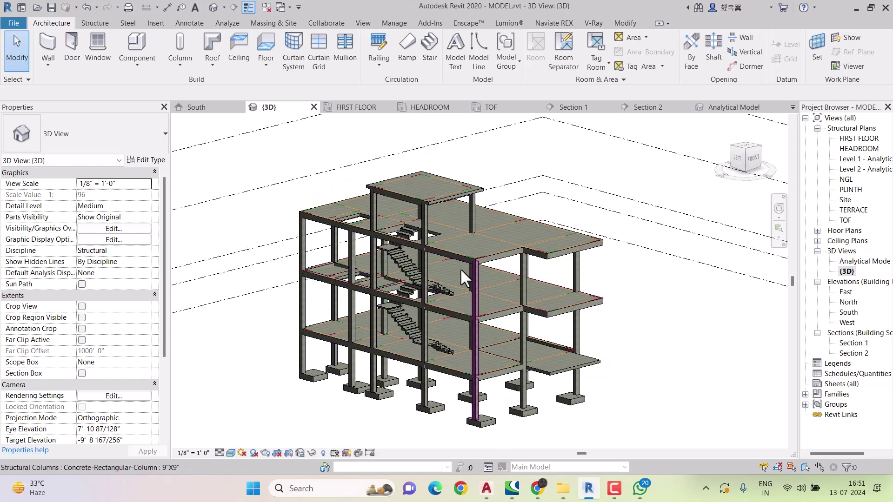